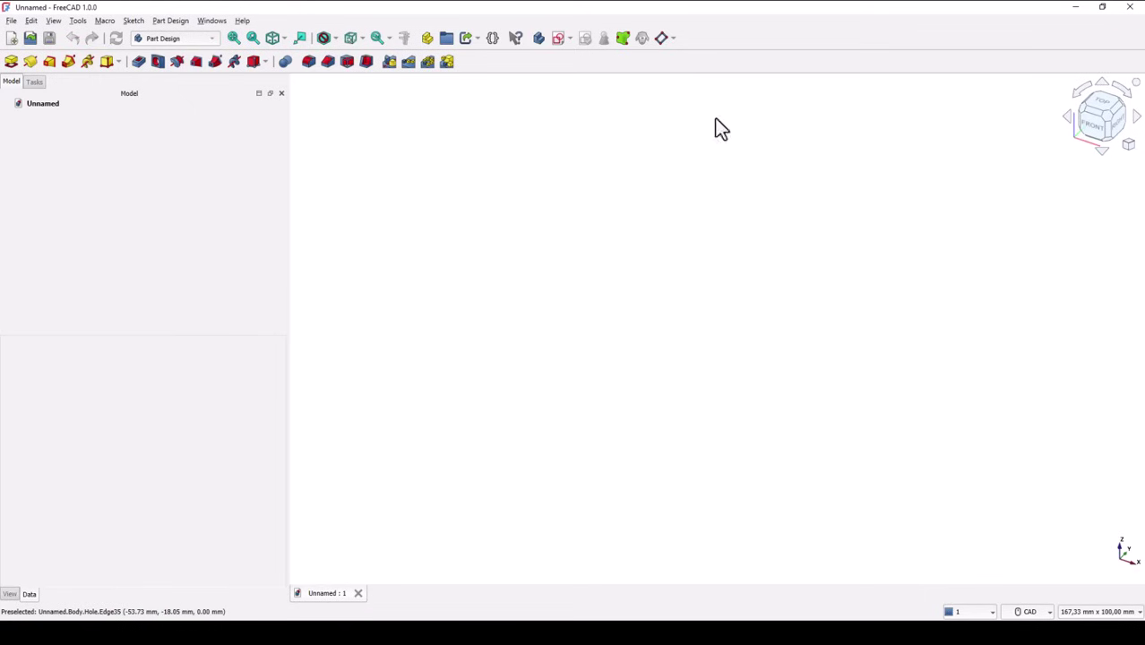
Step: Start a new sketch on the XY plane
left_click(593, 38)
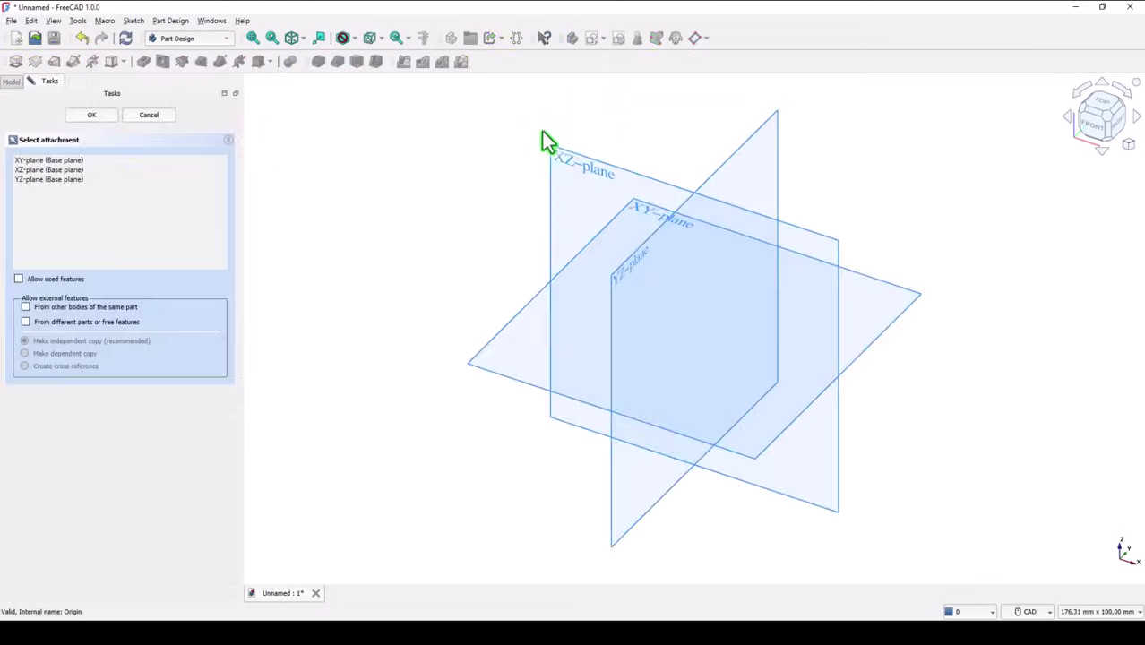
left_click(641, 216)
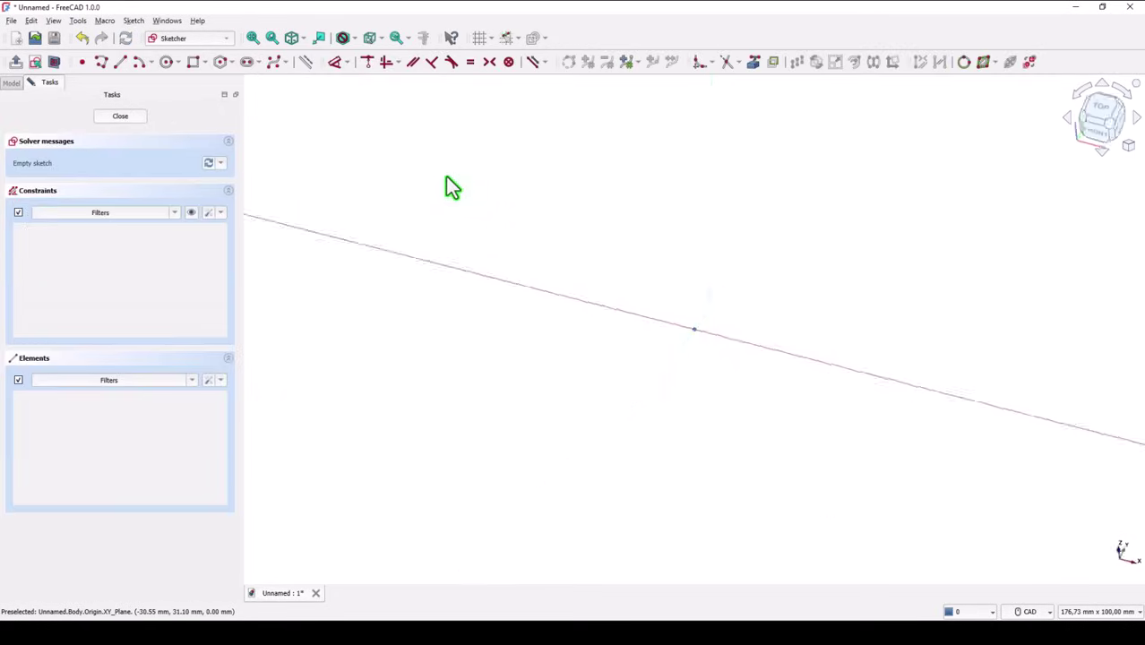
middle_click_drag(596, 315, 593, 199)
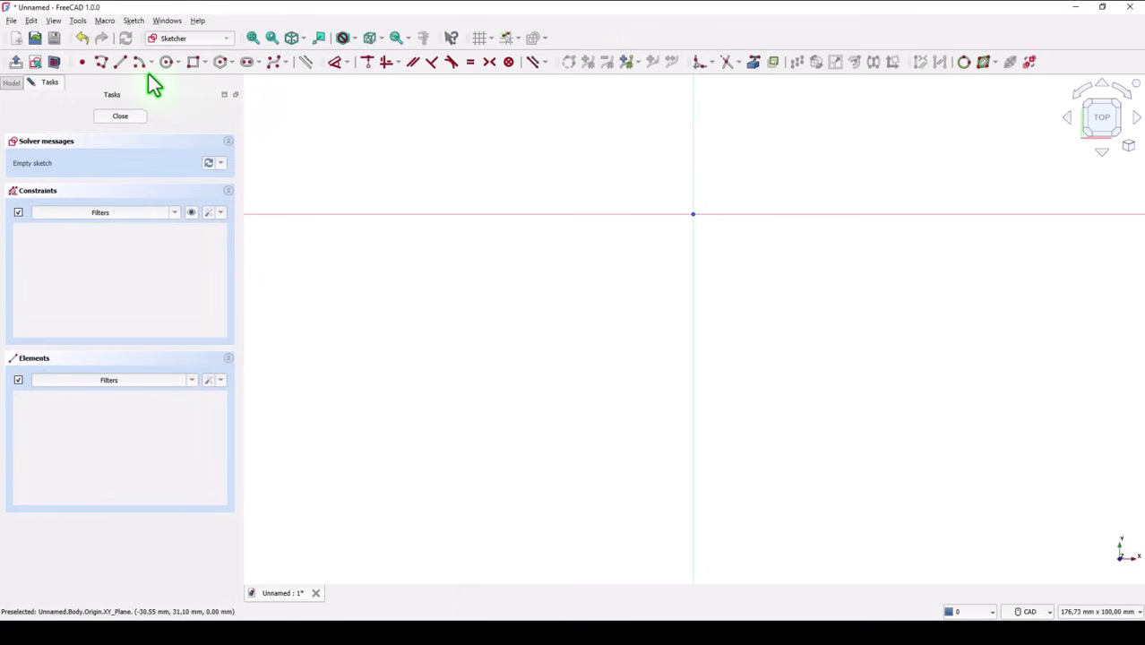
Step: Sketch a closed teardrop profile around the vertical axis: two slanted lines joined by an upper arc of about 18 mm radius and a lower one of about 9 mm
left_click(105, 67)
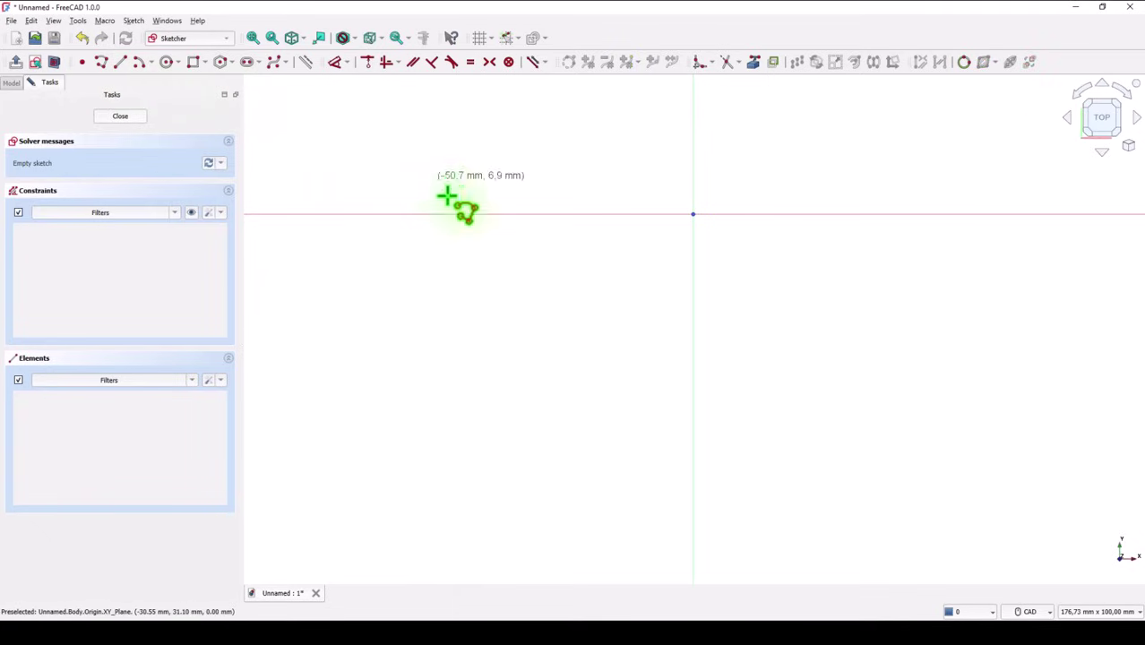
left_click(591, 228)
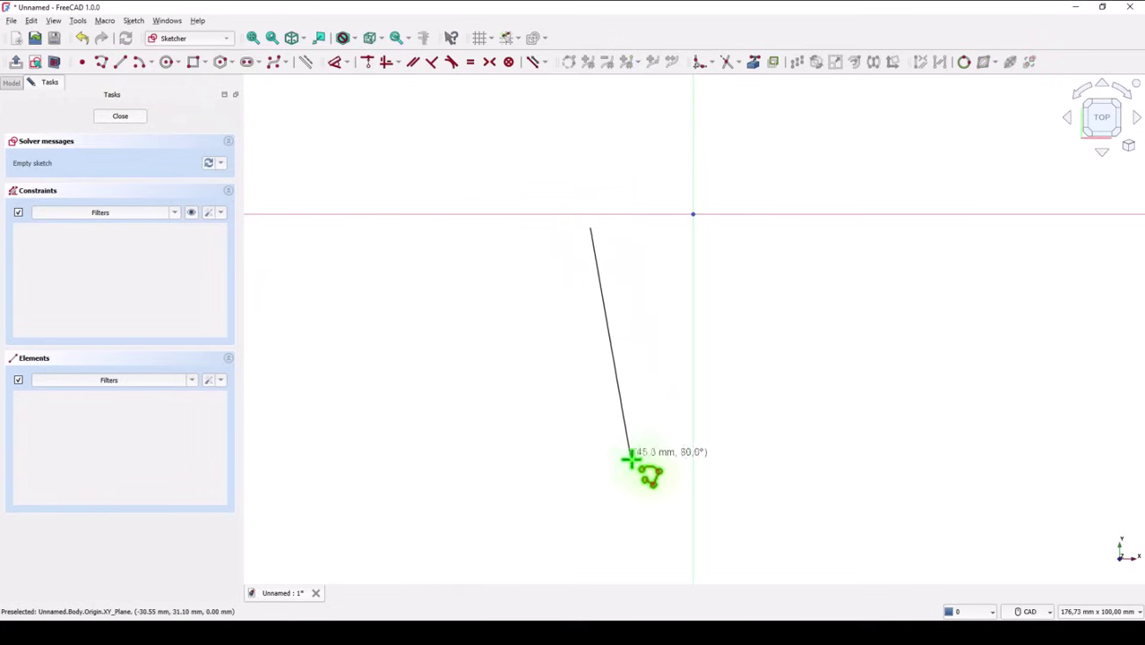
left_click(630, 515)
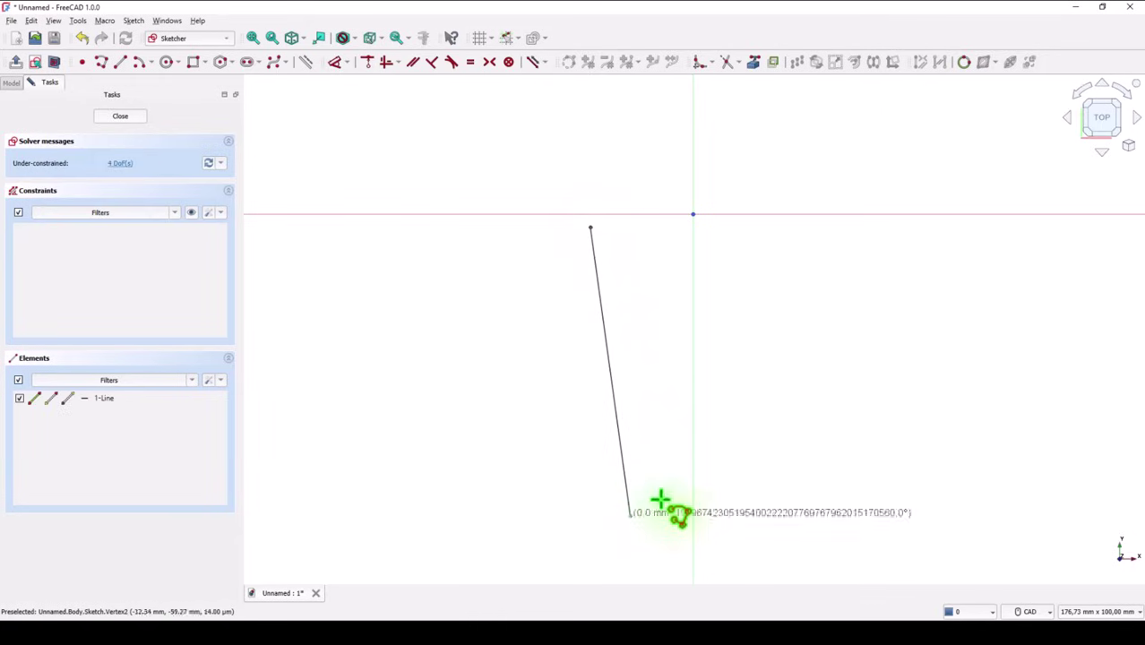
key("m")
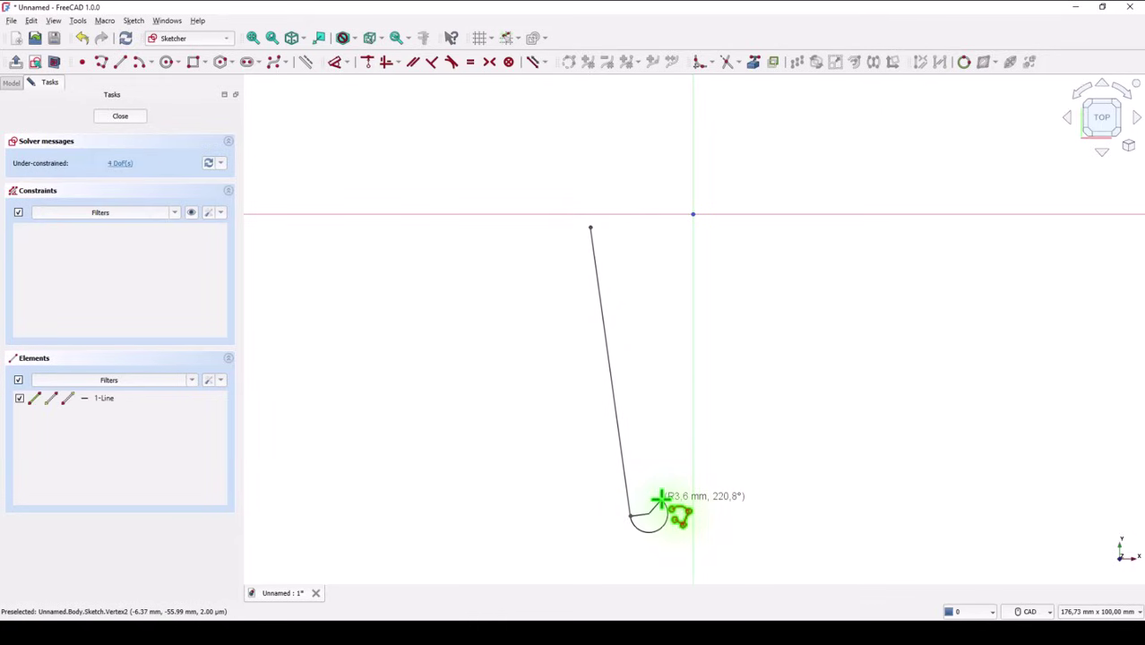
left_click(737, 517)
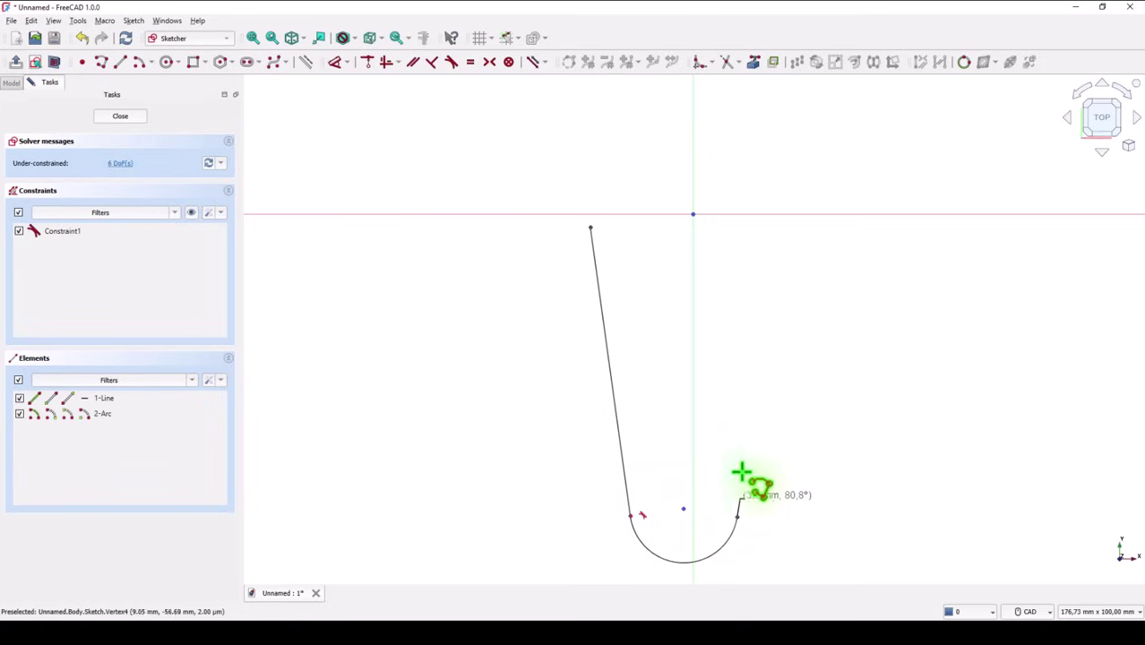
left_click(780, 244)
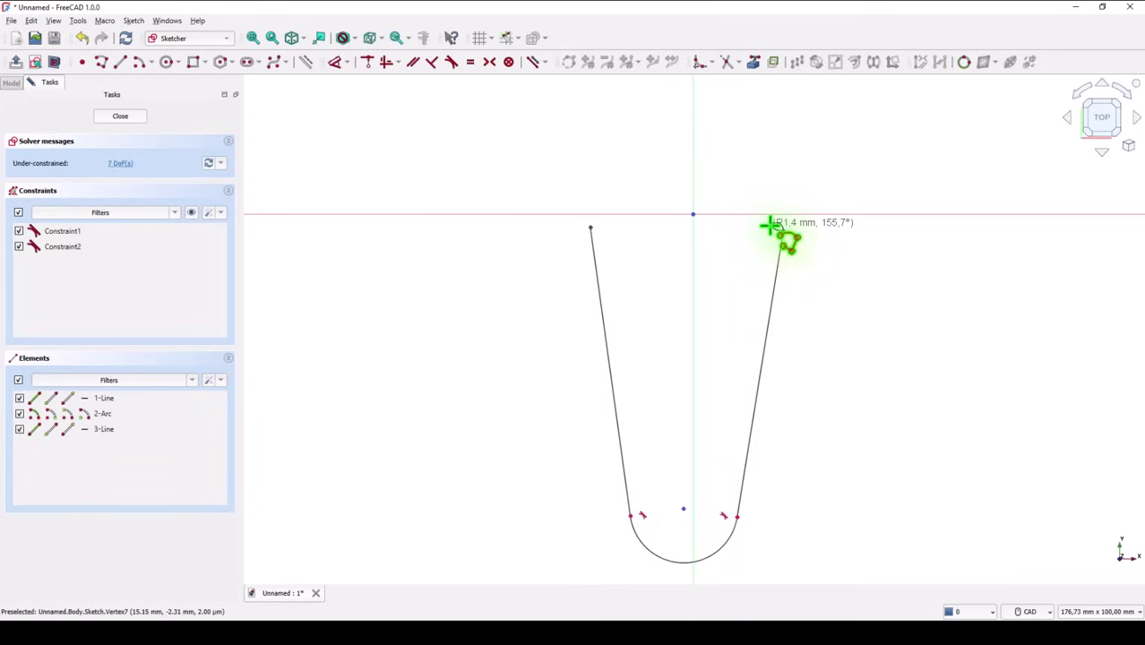
left_click(590, 230)
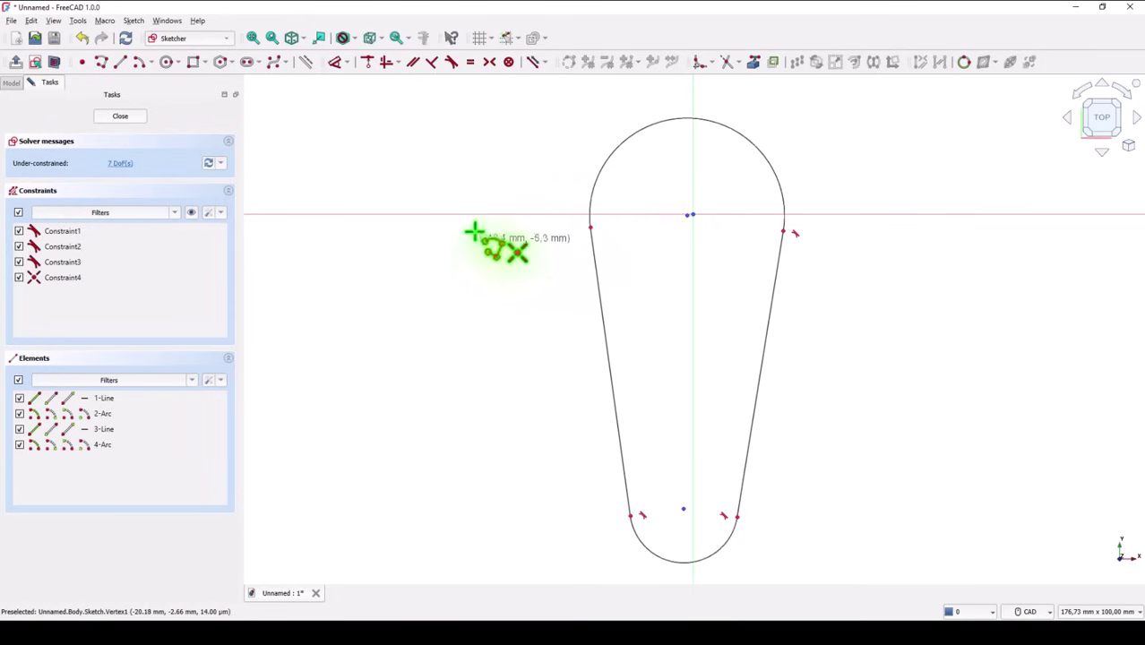
Step: Make the upper arc tangent to the left line at their shared endpoint and constrain the arc's centre to the origin
left_click(452, 64)
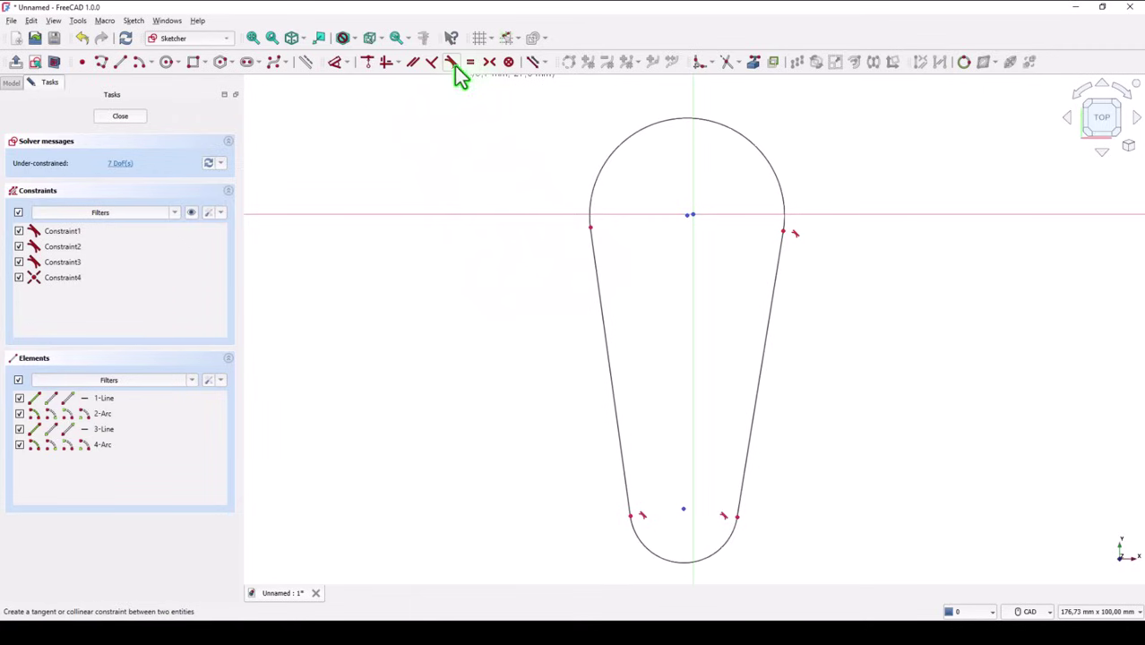
left_click(590, 235)
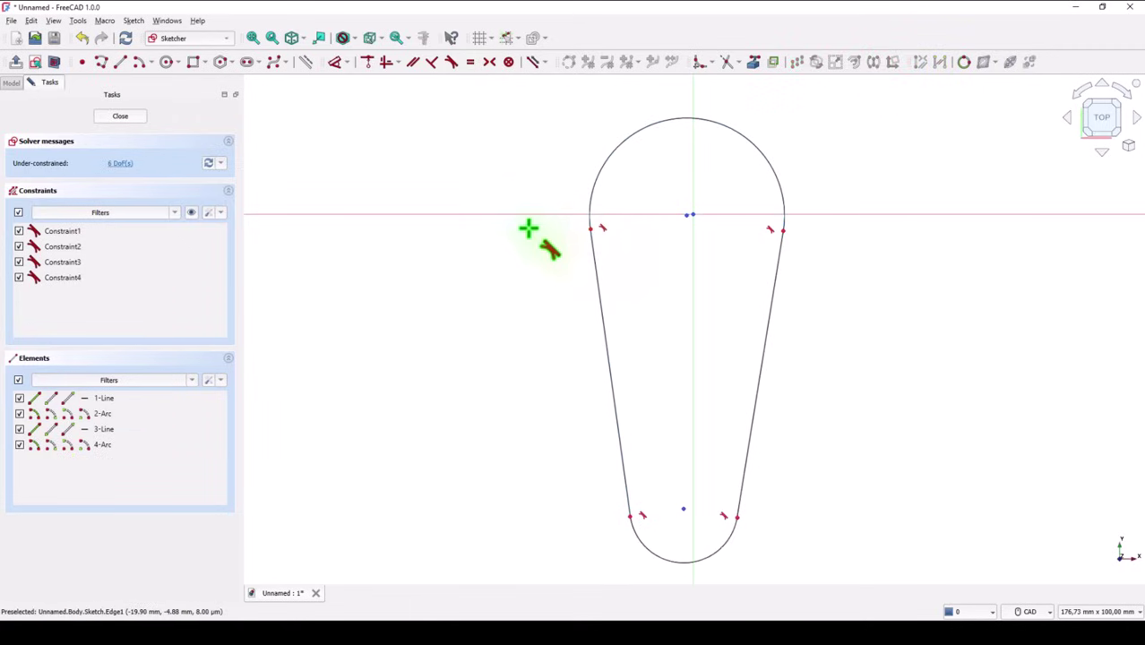
left_click(384, 65)
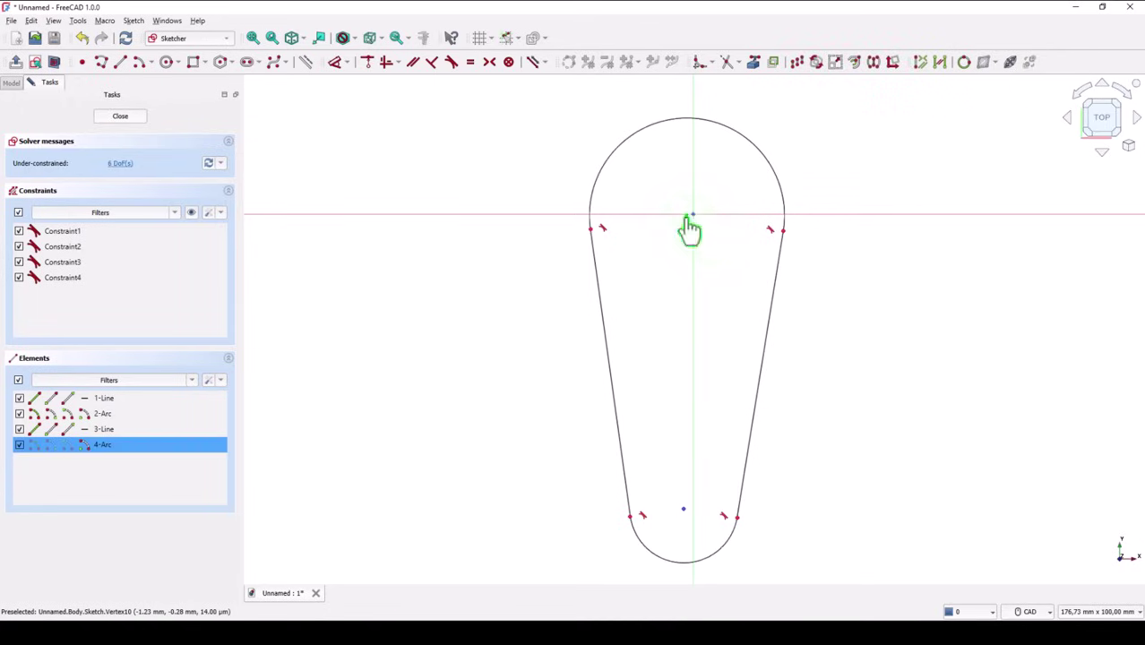
scroll(697, 230, "up", 10)
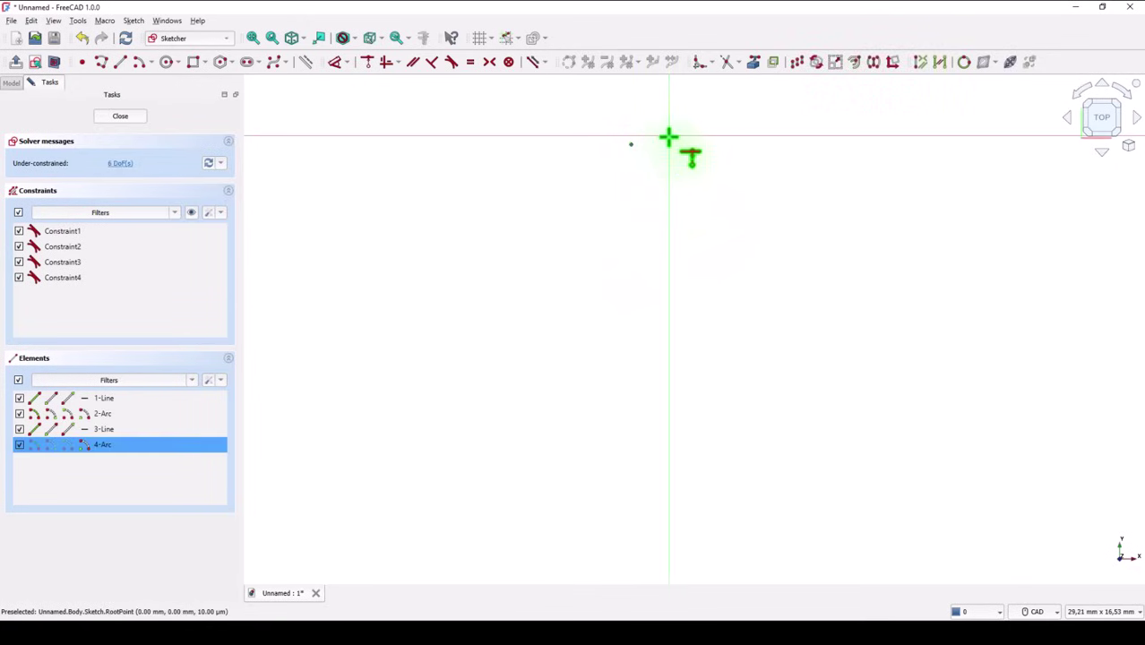
left_click(669, 137)
scroll(605, 245, "down", 5)
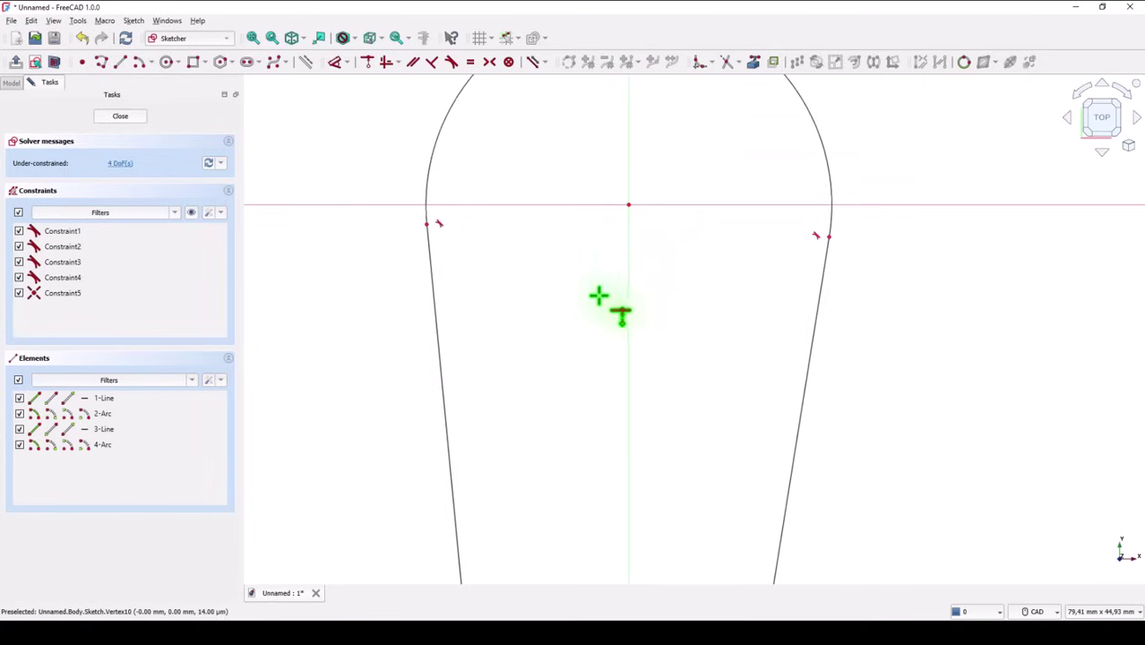
Step: Constrain the lower arc's centre onto the sketch's vertical axis
middle_click_drag(604, 390, 611, 166)
scroll(594, 225, "down", 2)
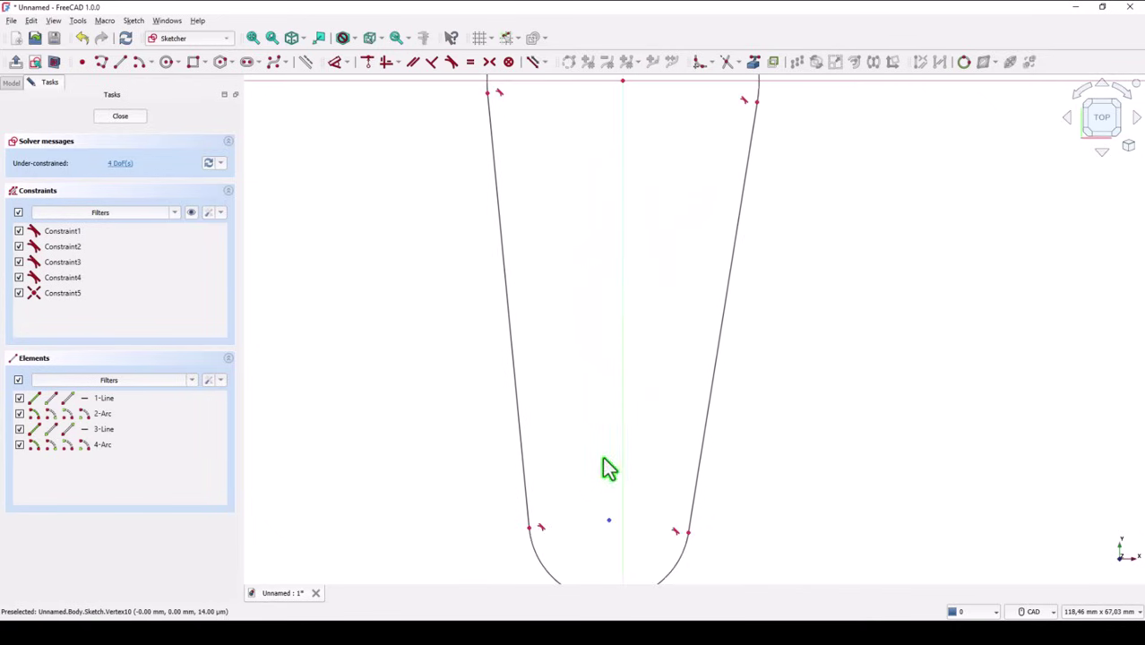
left_click(609, 519)
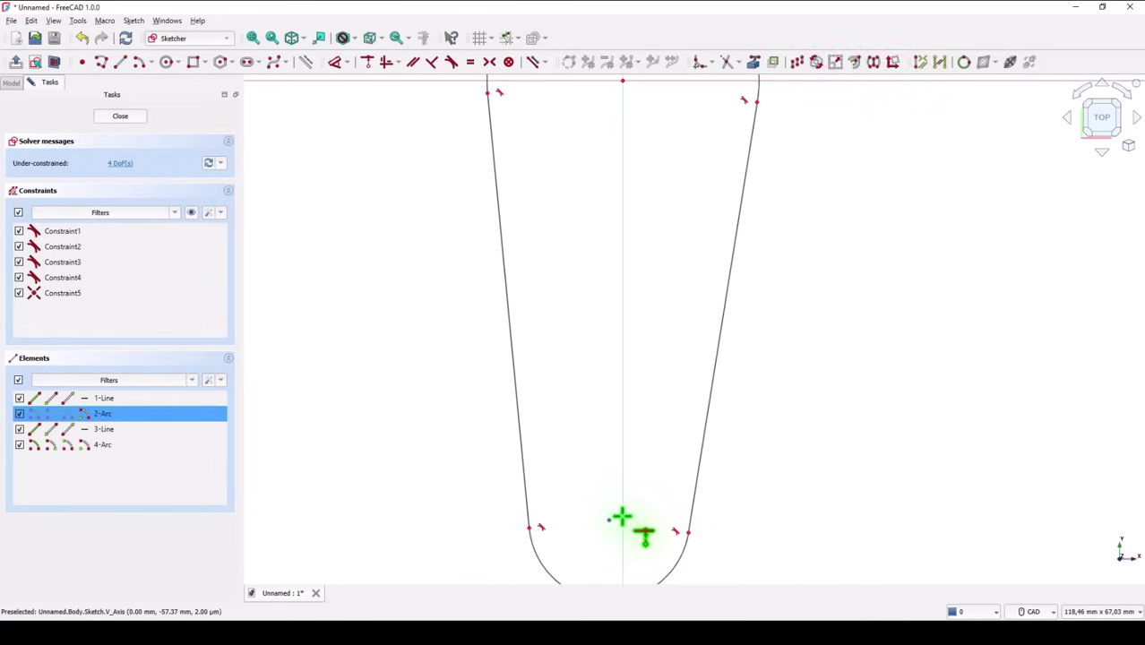
left_click(620, 518)
middle_click_drag(462, 450, 460, 373)
key("Escape")
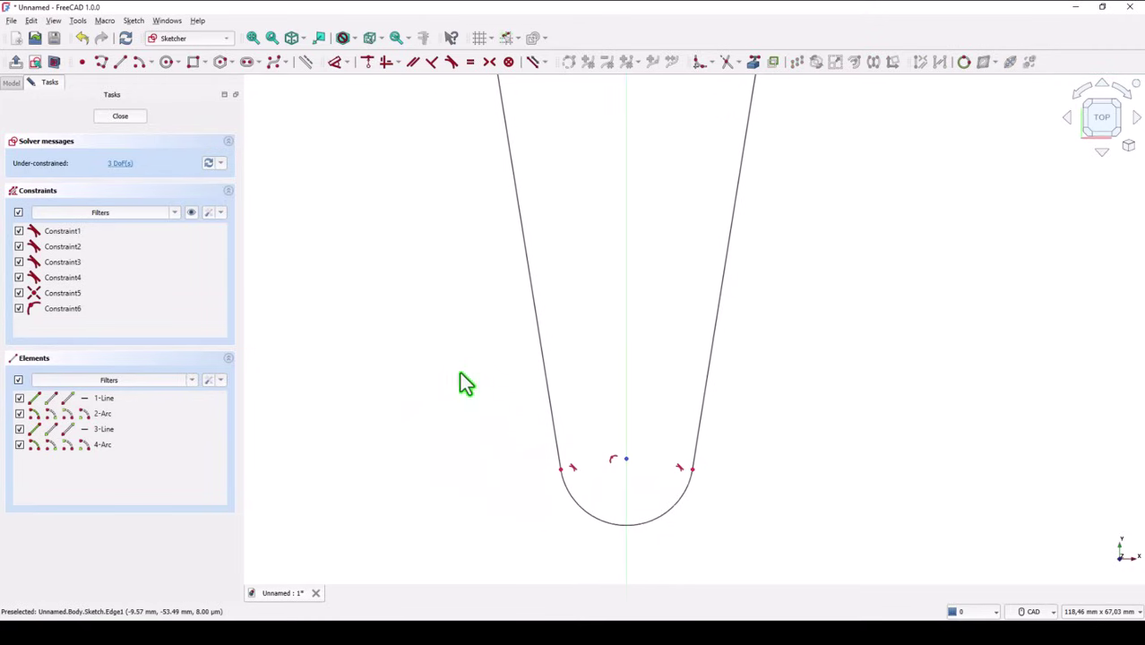
left_click(253, 38)
left_click(462, 194)
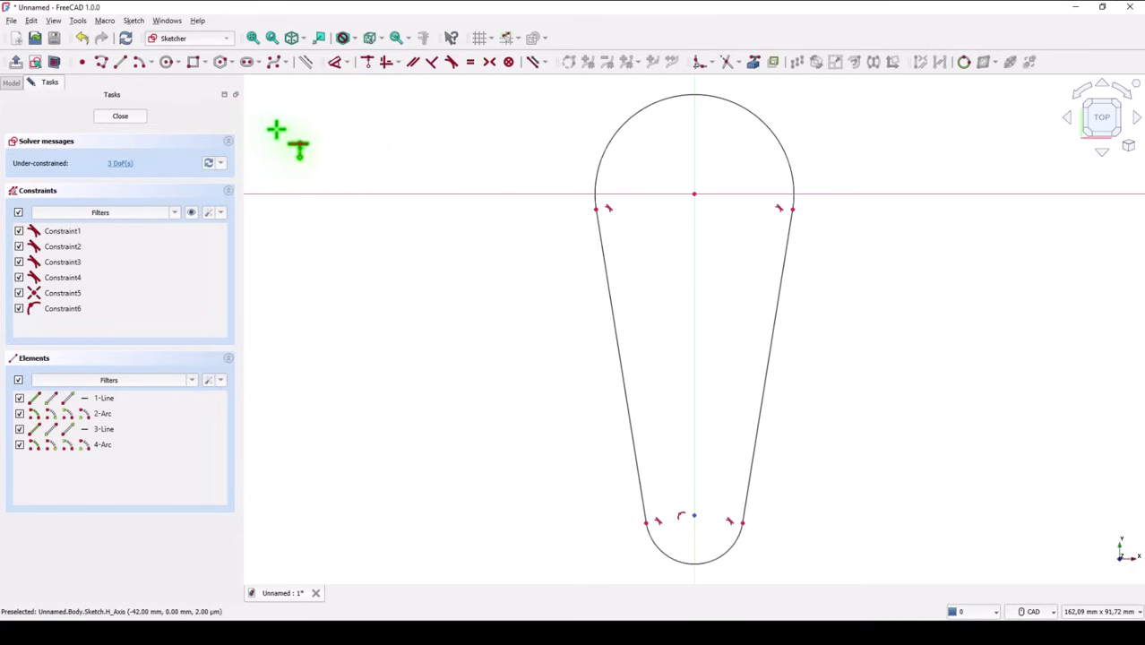
Step: Dimension the upper arc with a radius of 52/2 mm
left_click(332, 65)
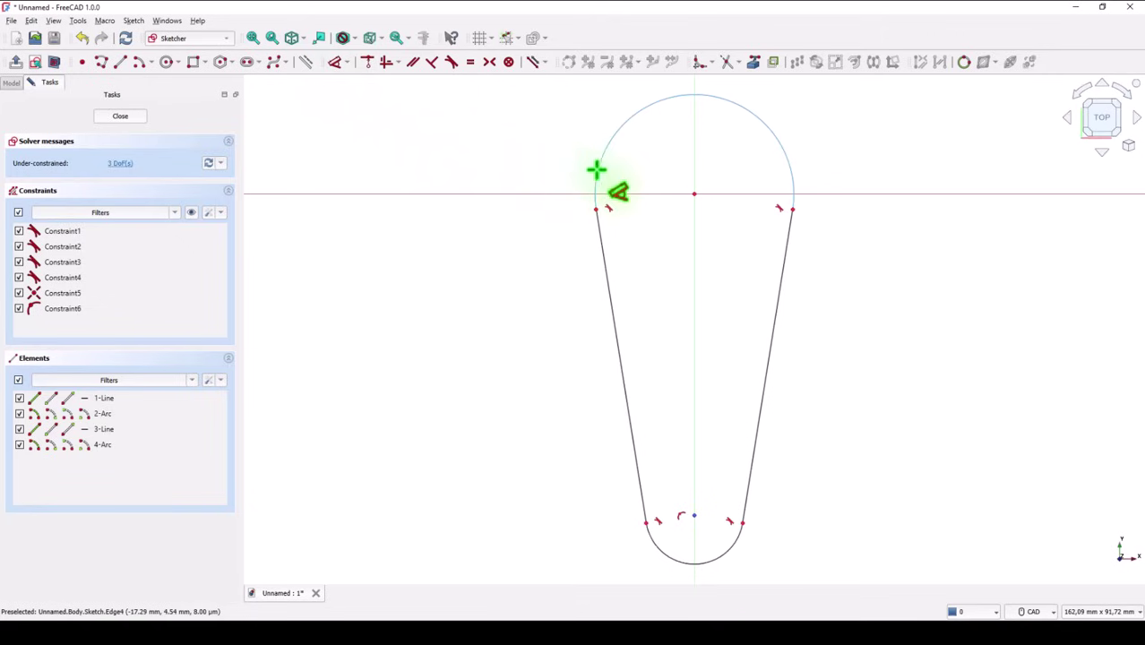
left_click(594, 182)
left_click(521, 143)
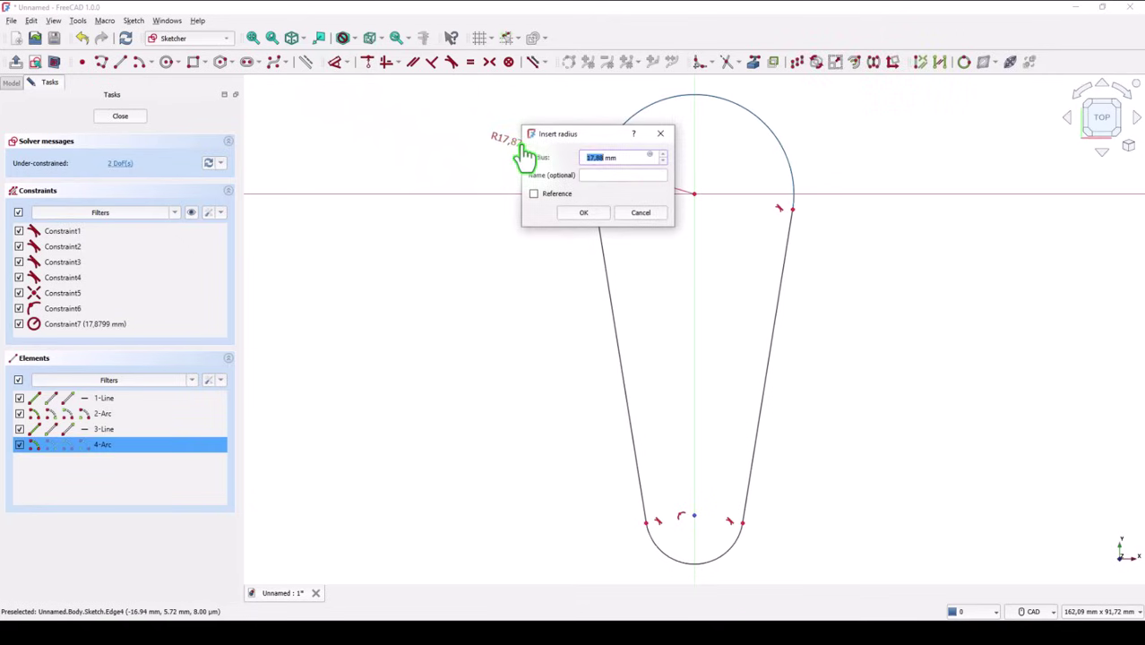
type("52/2")
key("Return")
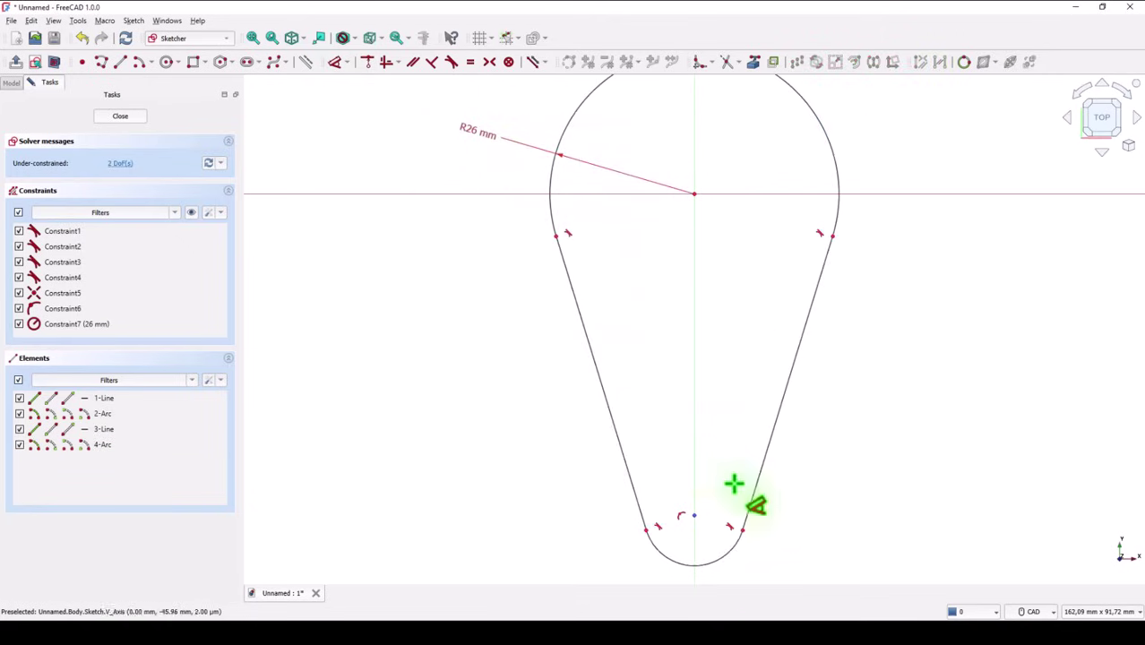
Step: Dimension the lower arc with a radius of 32/2 mm
left_click(732, 548)
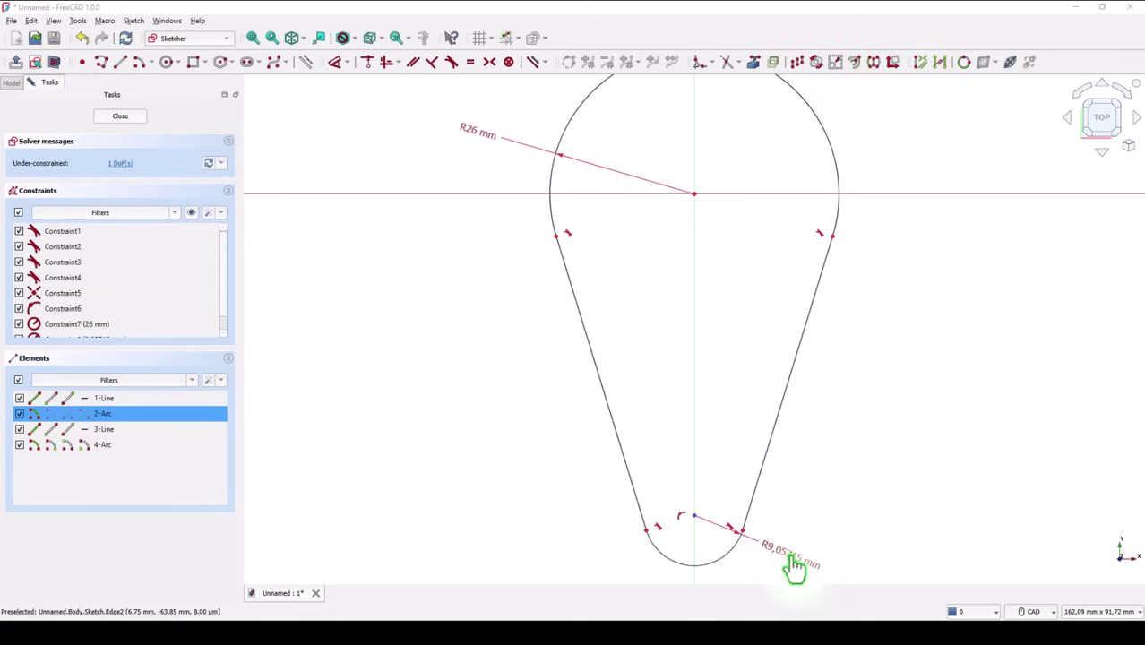
left_click(792, 566)
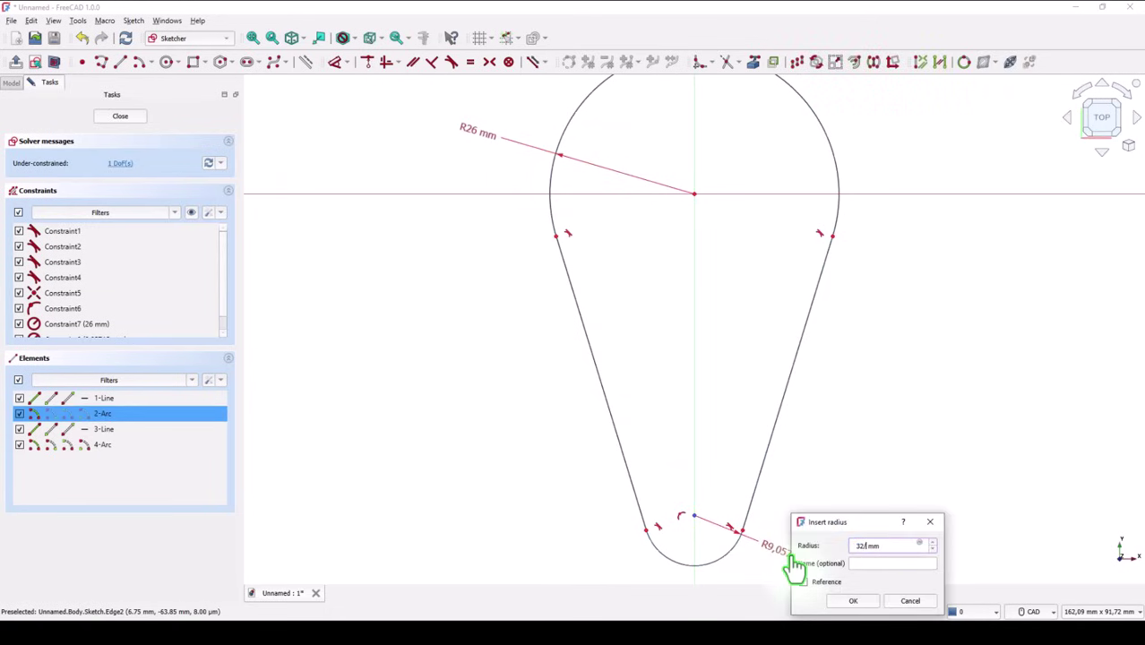
key("Return")
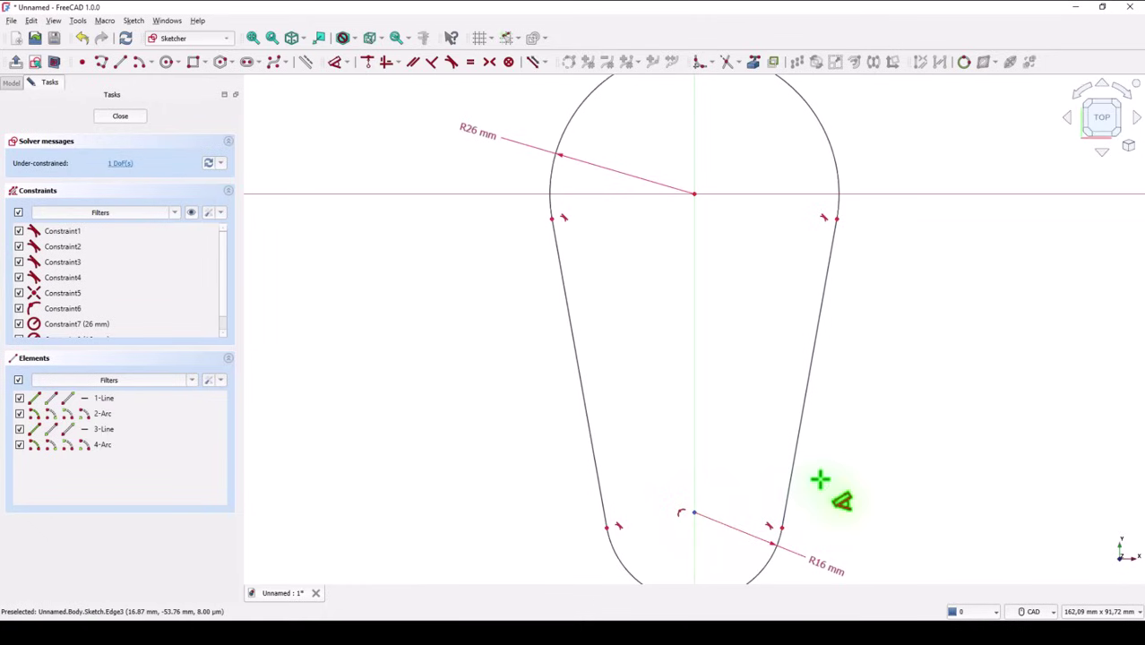
Step: Set the vertical distance between the origin and the lower arc's centre to 110 mm and close the sketch
left_click(695, 514)
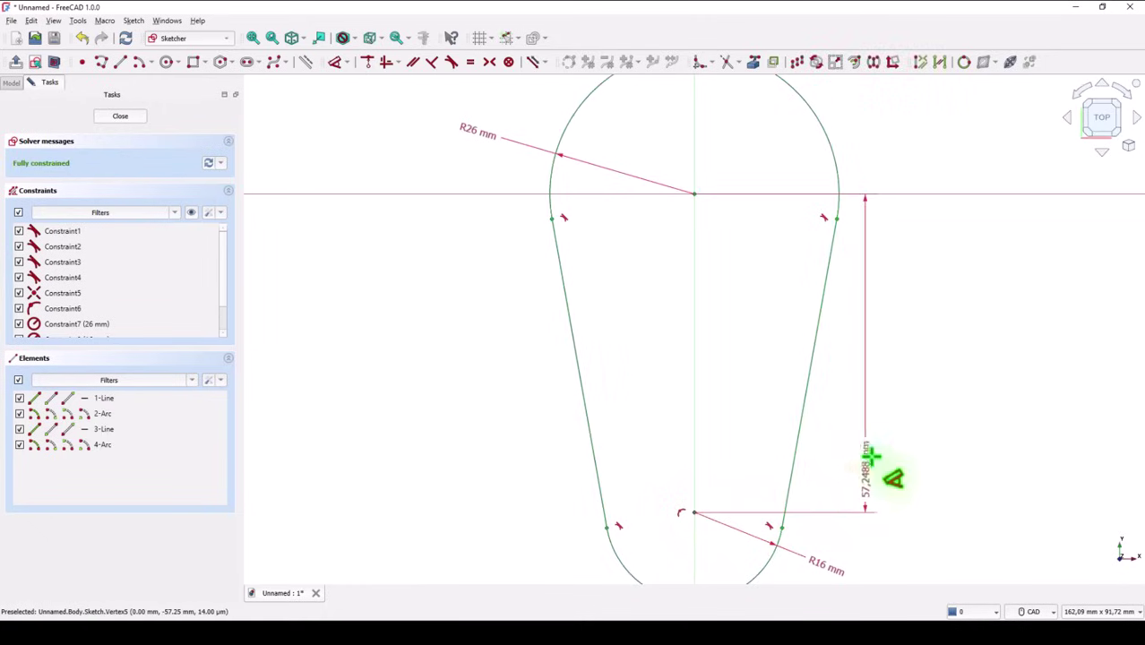
left_click(918, 358)
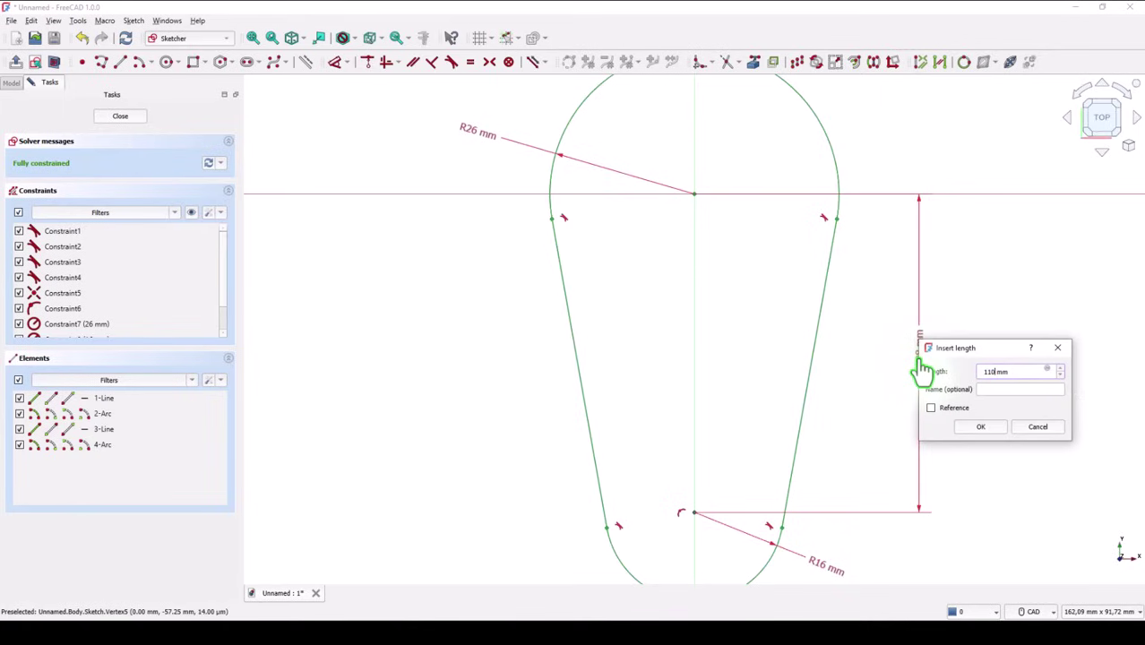
key("Return")
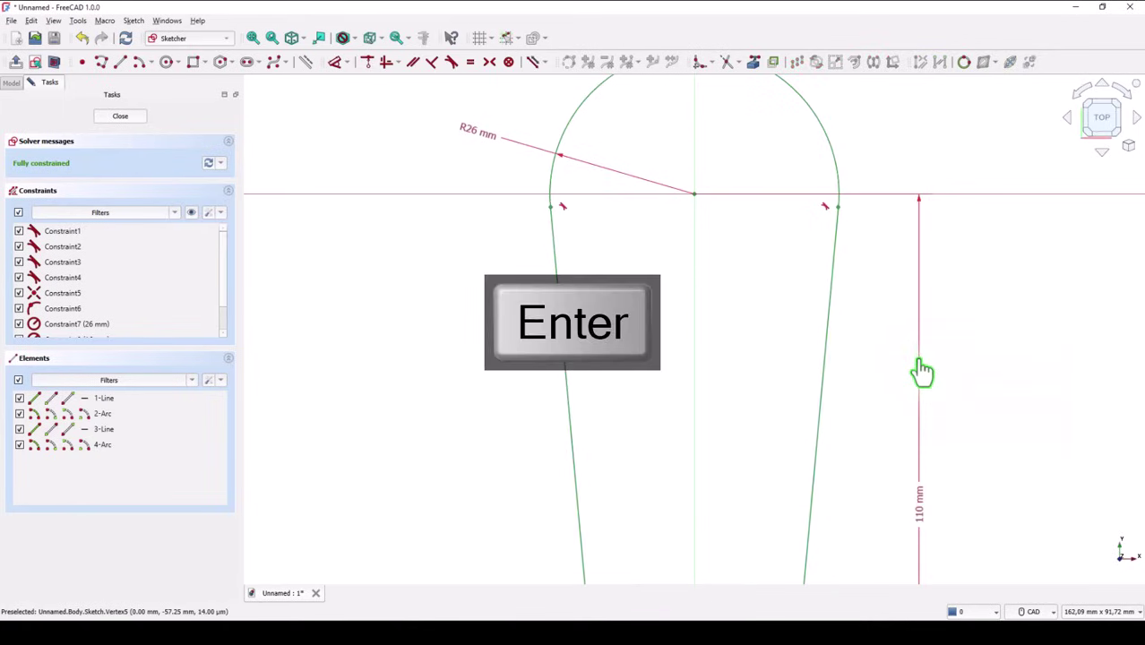
left_click(255, 39)
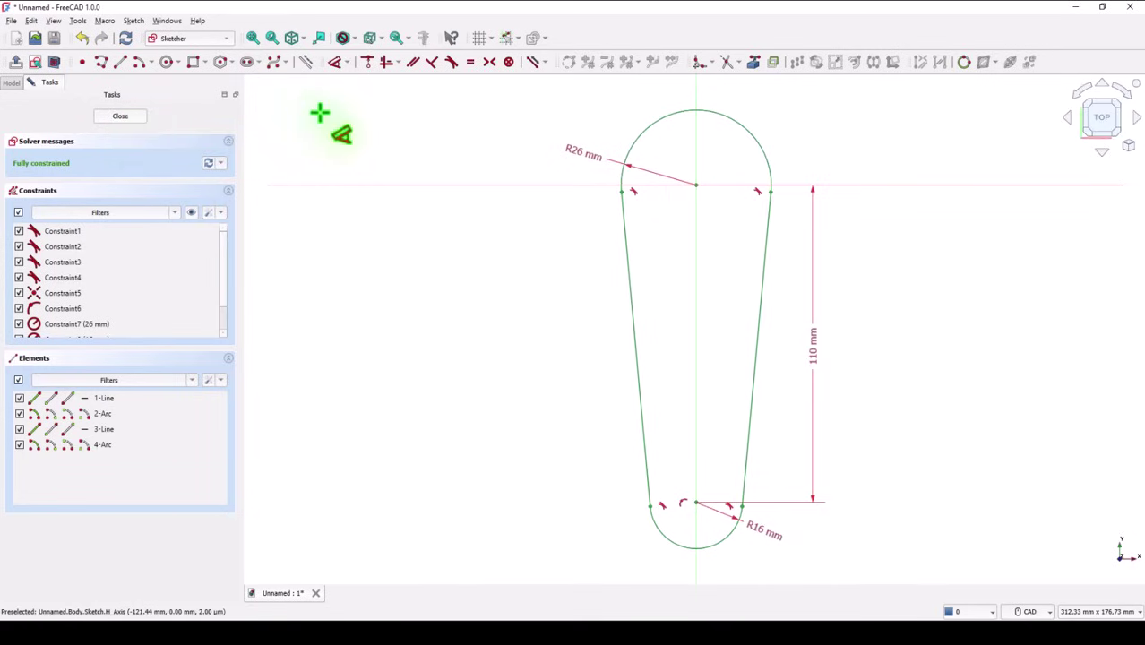
left_click(144, 120)
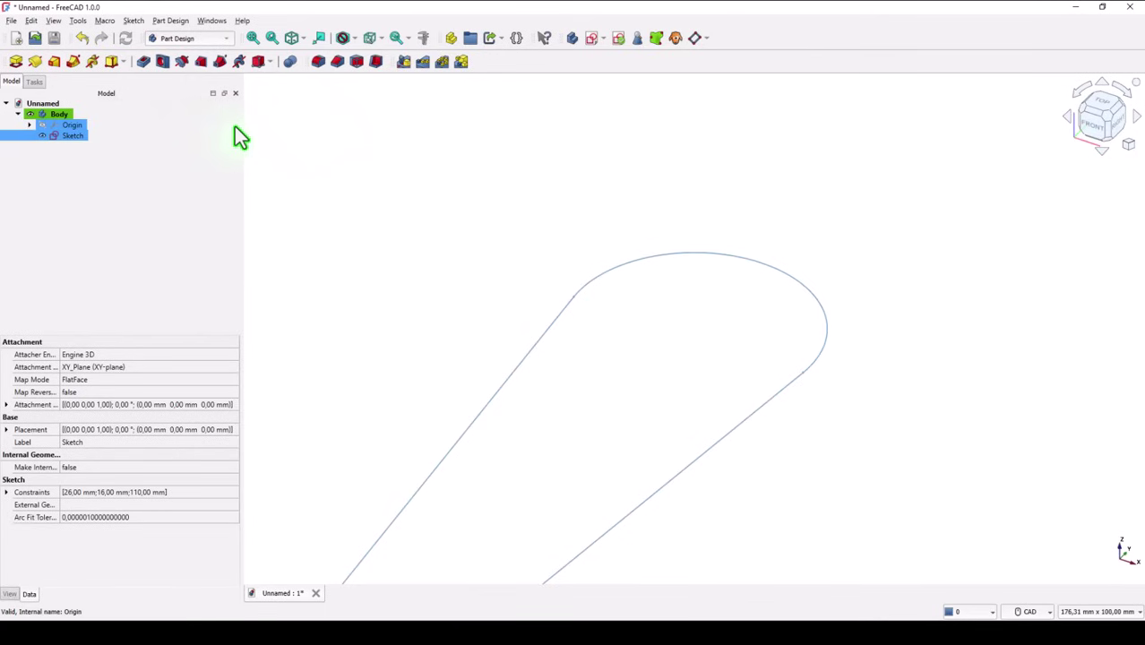
Step: Pad the teardrop sketch to a length of 12+4/2 mm with a taper angle of -15°
left_click(293, 40)
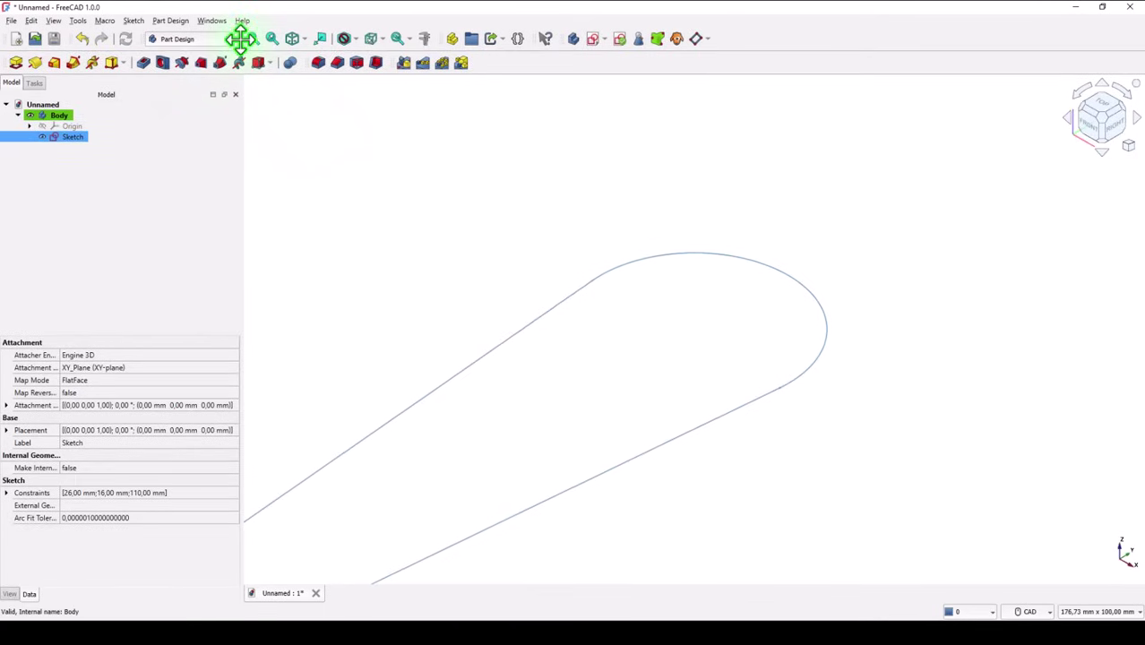
left_click(252, 39)
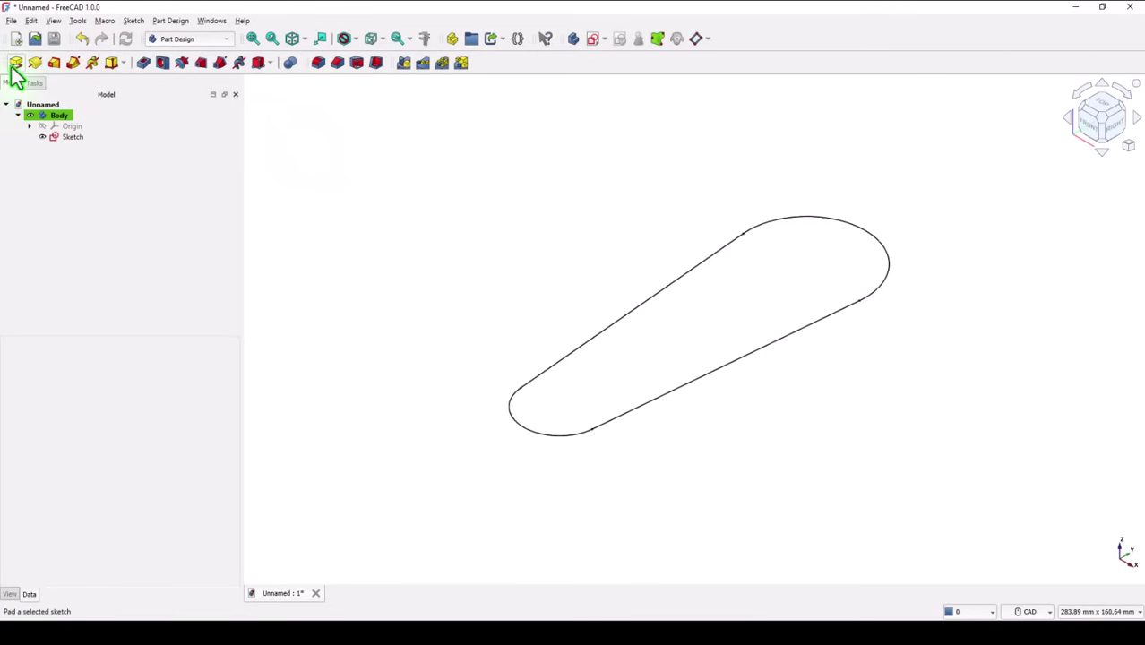
left_click(15, 63)
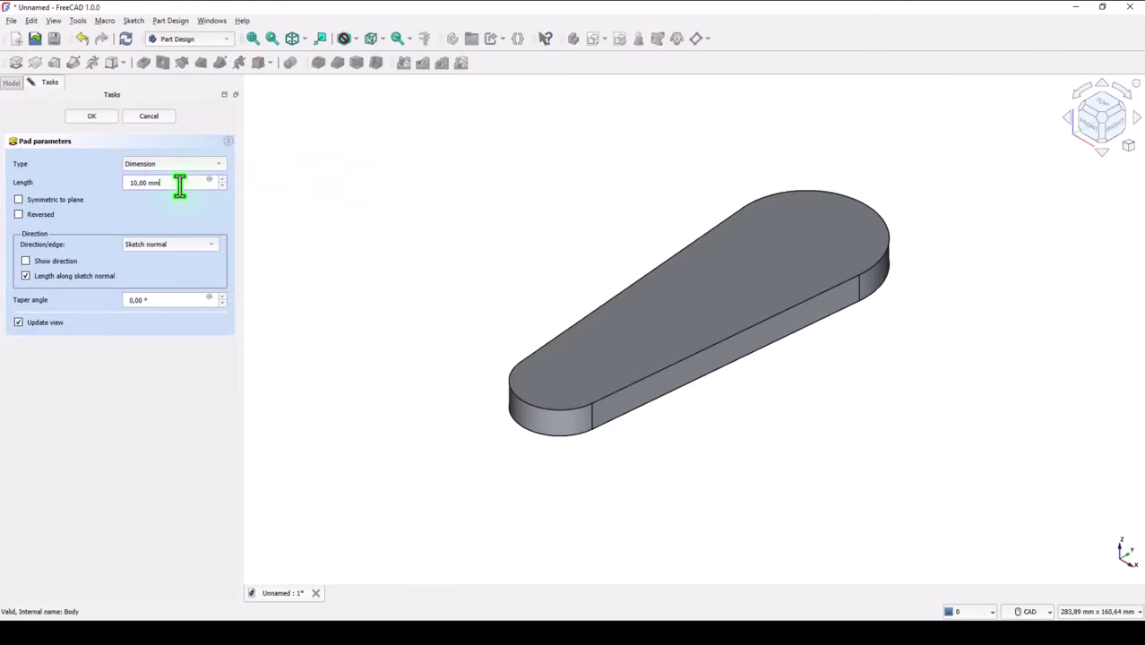
left_click_drag(180, 185, 115, 196)
type("12+4/2")
left_click_drag(156, 301, 116, 301)
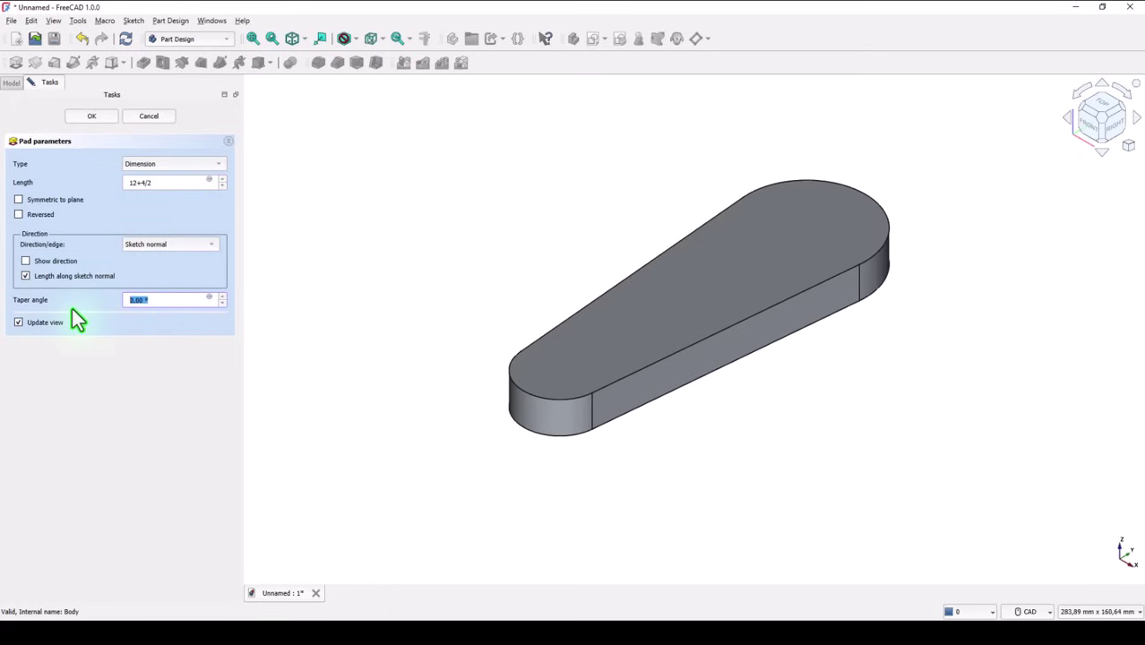
type("15")
left_click(141, 275)
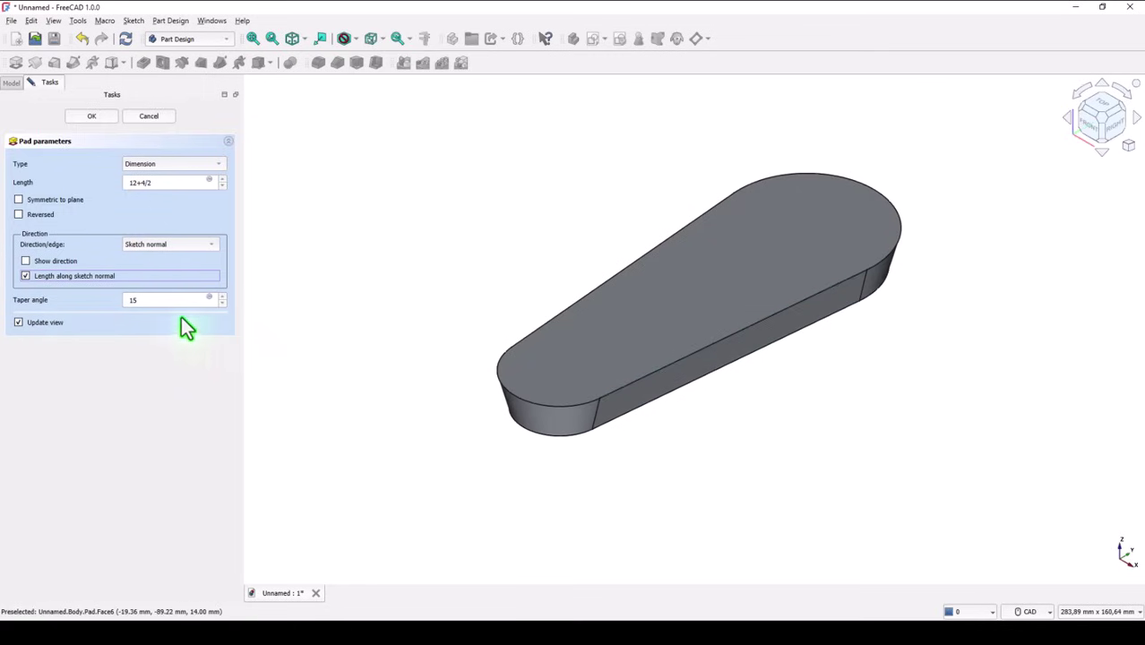
left_click(129, 305)
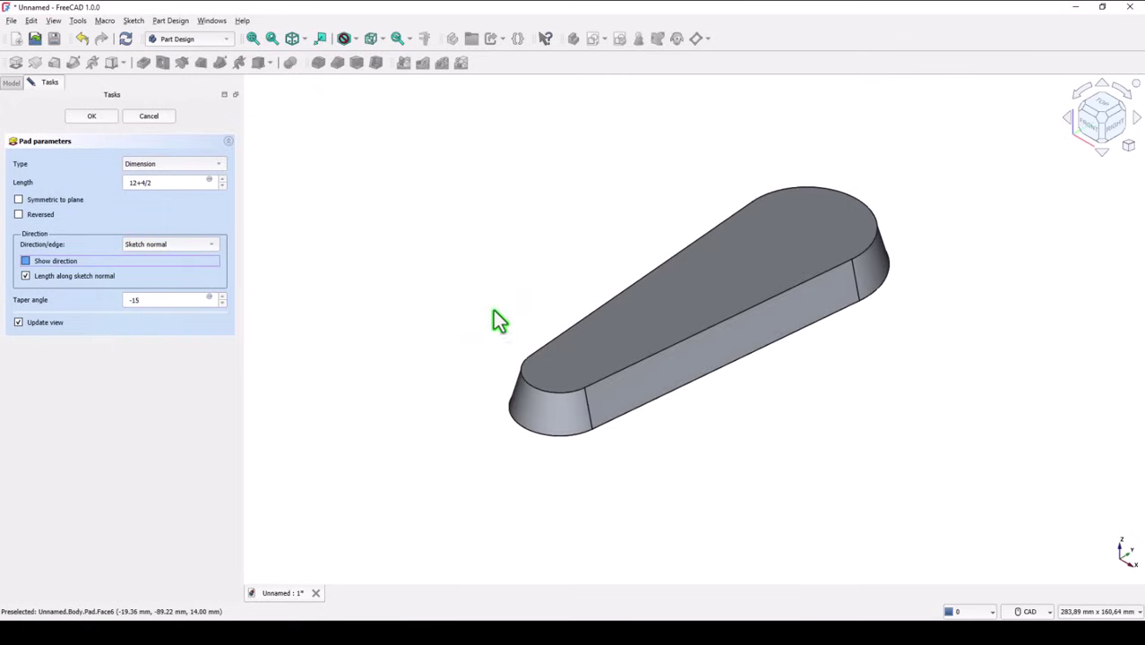
left_click(99, 120)
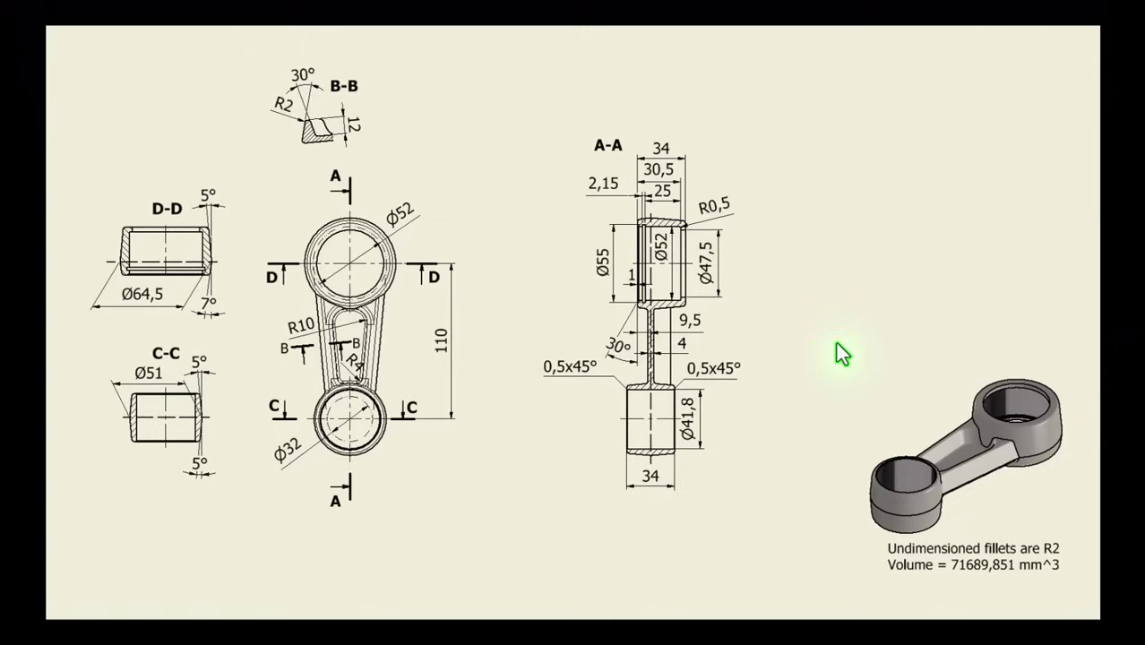
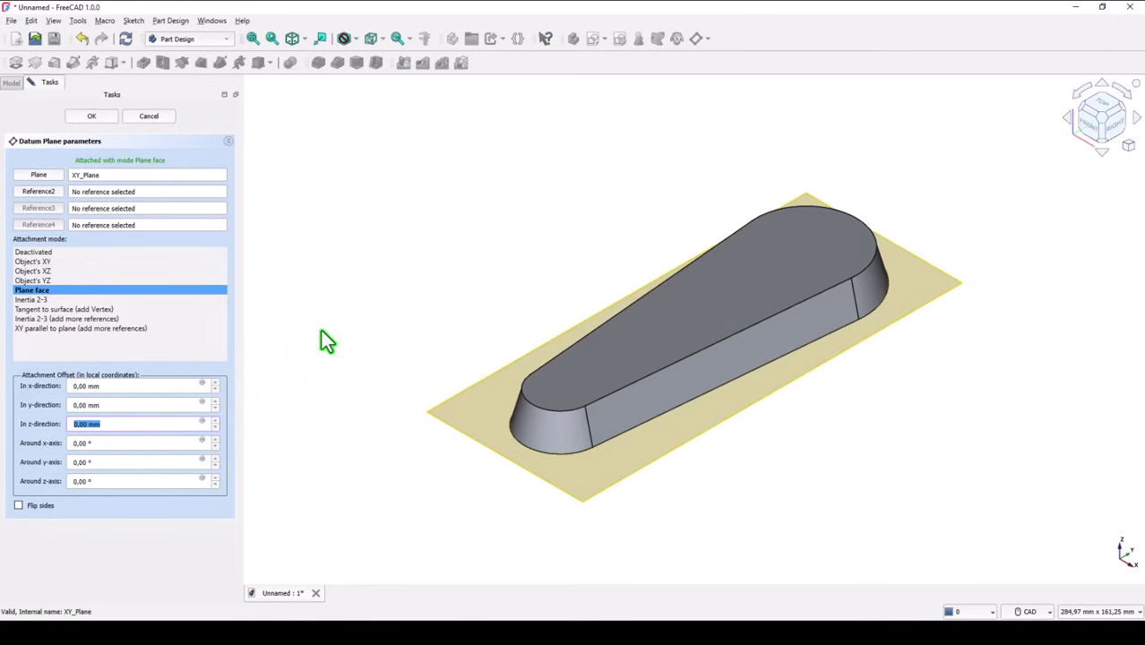
Step: Offset the datum plane from the XY plane by 2 mm in the z-direction and start a sketch on it
key("Return")
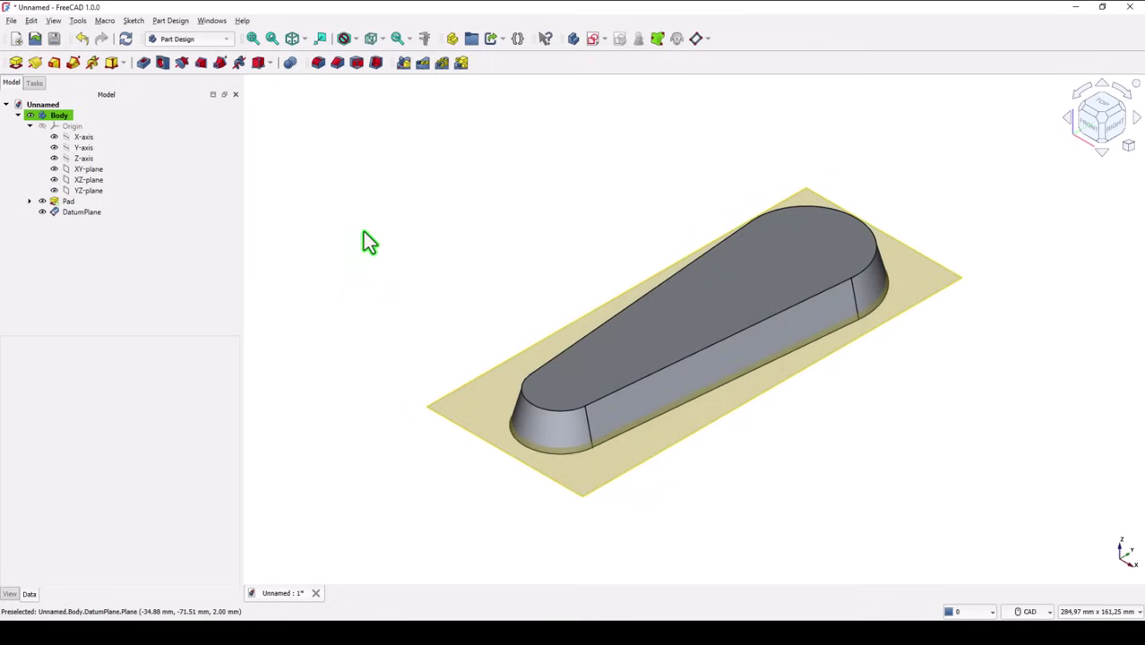
left_click(747, 403)
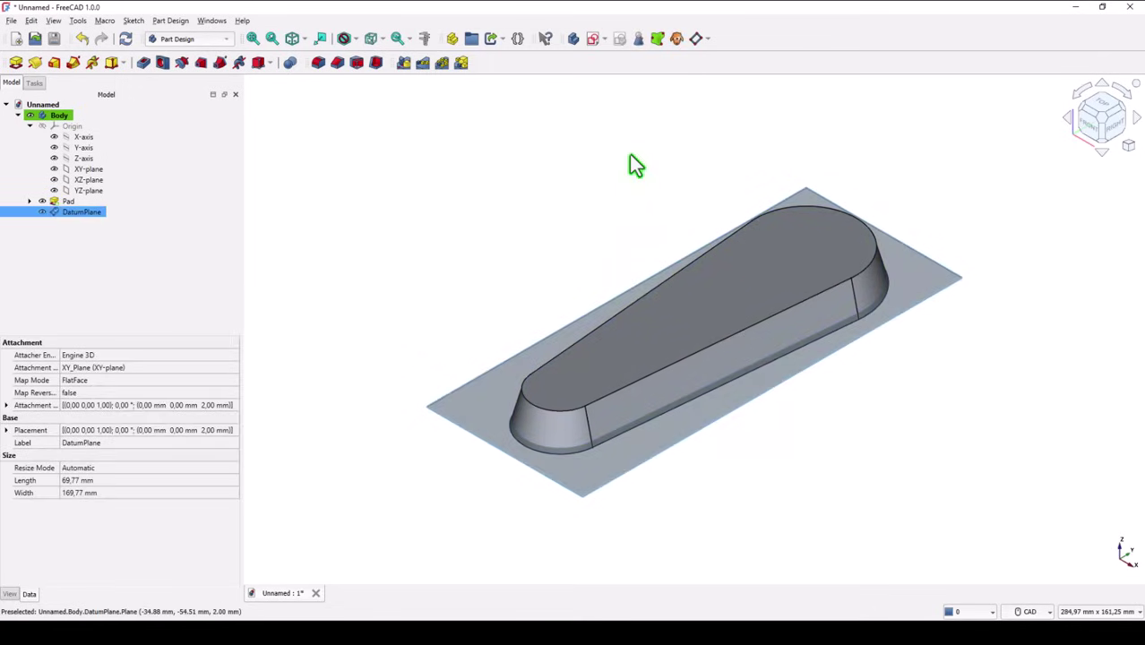
left_click(592, 40)
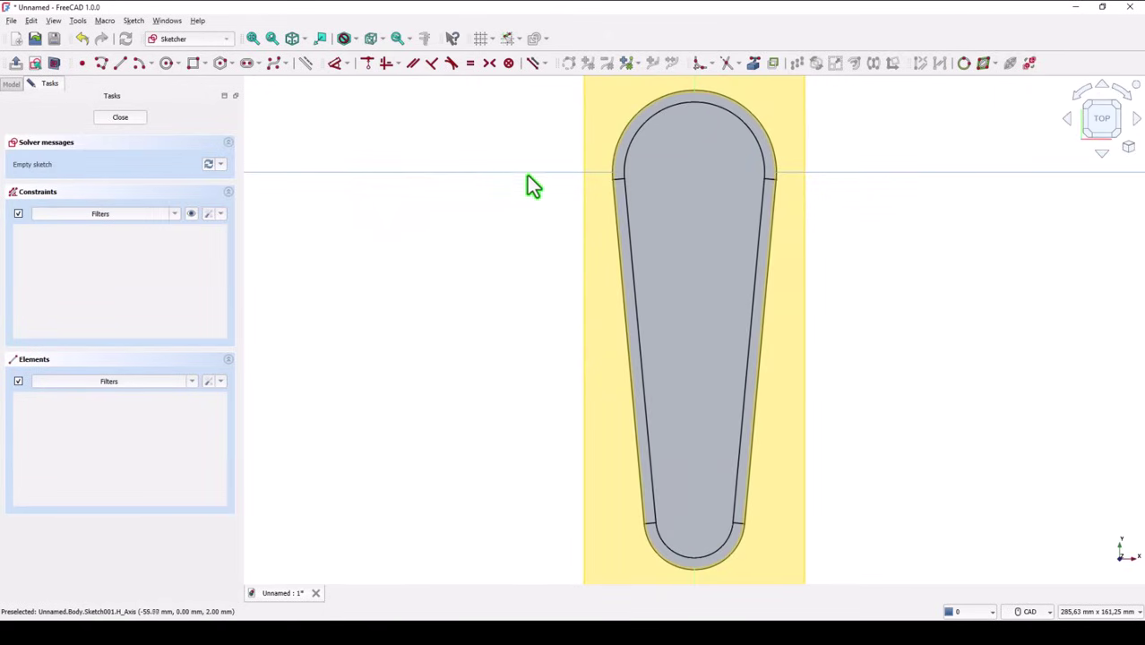
Step: Hide the datum plane while the new sketch stays in editing
left_click(11, 84)
left_click(36, 216)
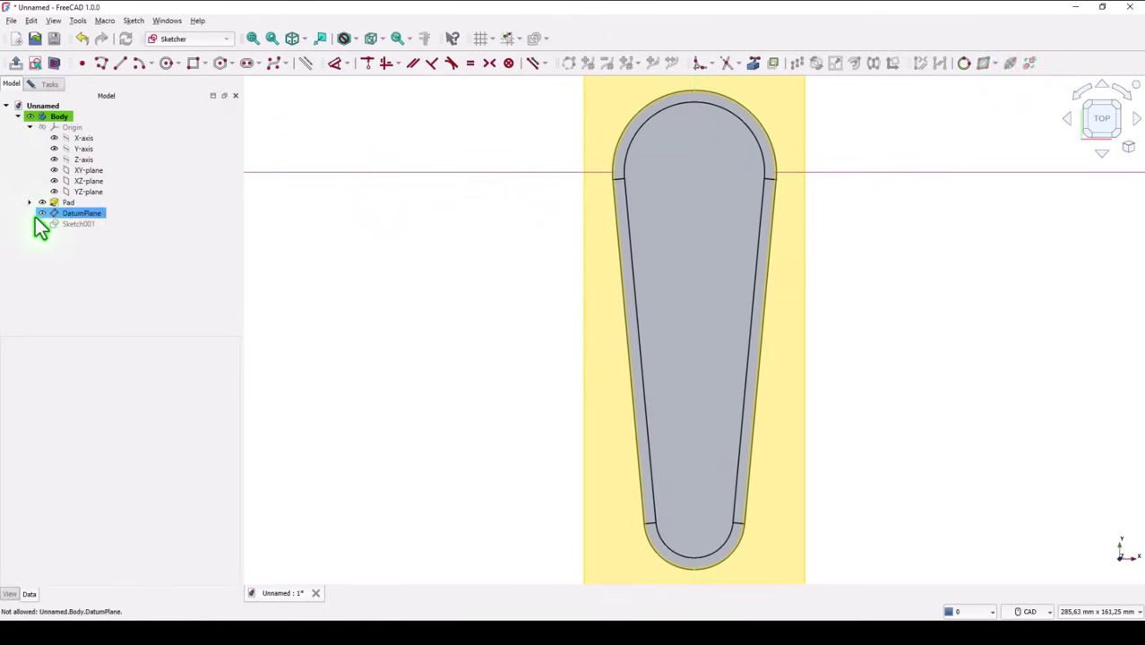
key("space")
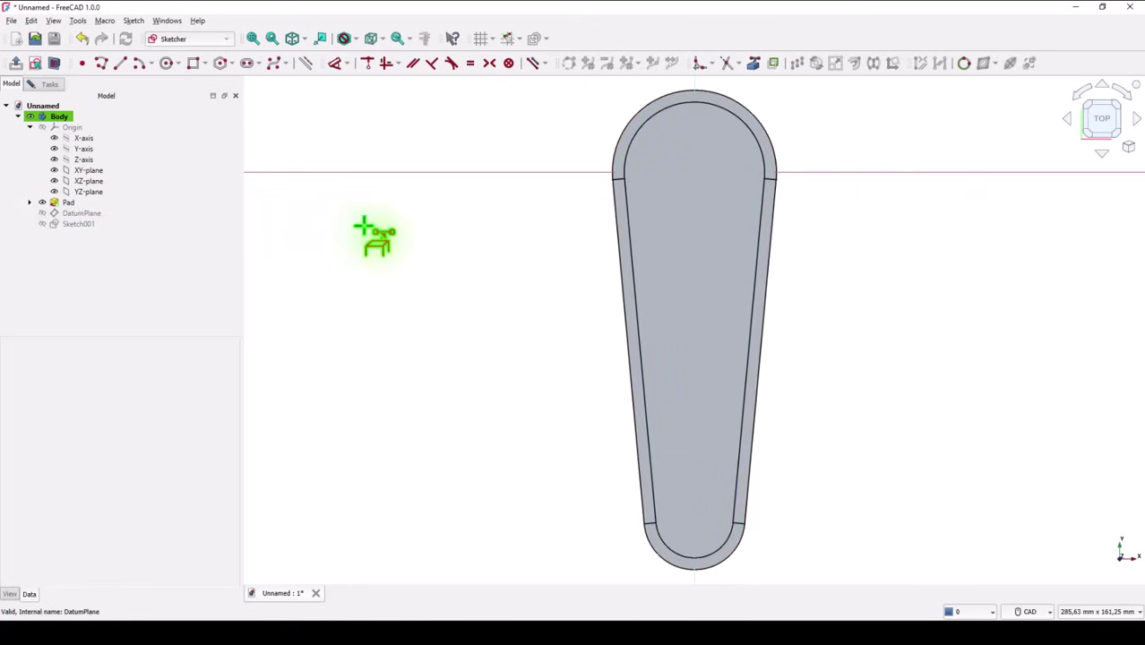
Step: Bring the pad's two outer arcs and two outer side edges into the sketch as external geometry and show the sketch in section view
left_click(753, 63)
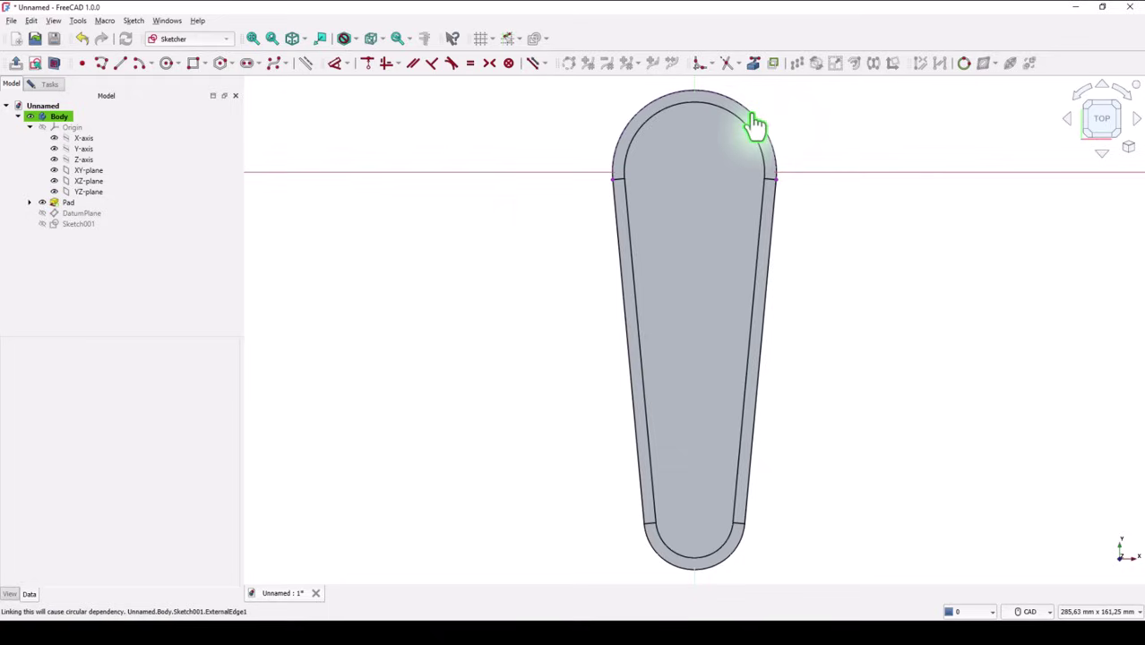
left_click(616, 218)
left_click(659, 556)
left_click(748, 495)
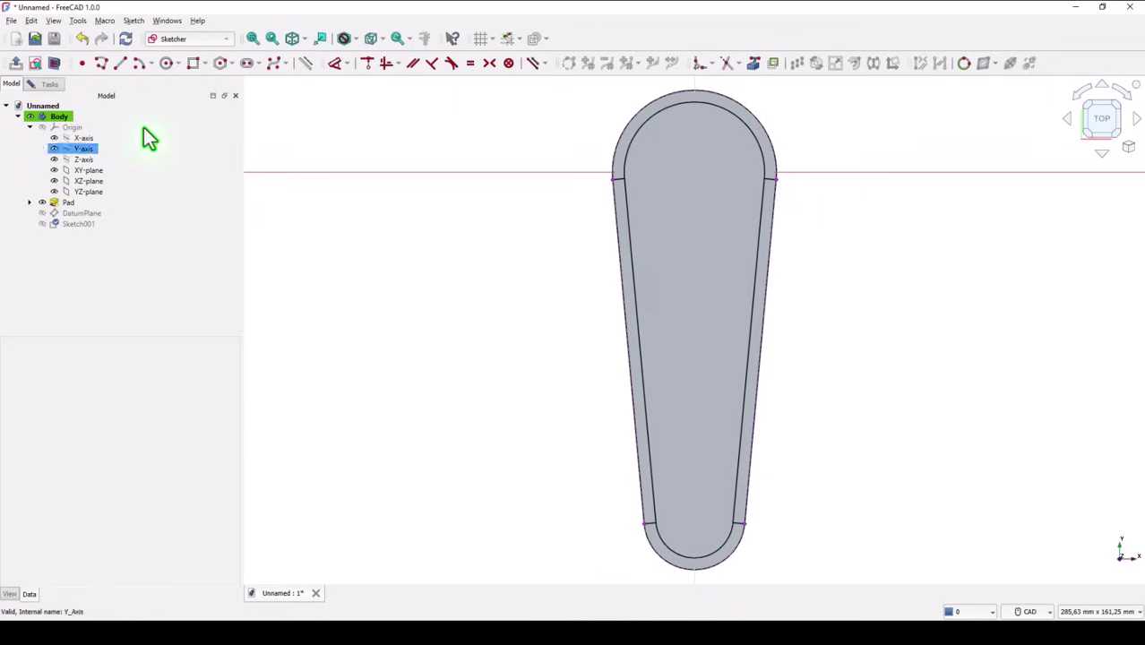
left_click(54, 65)
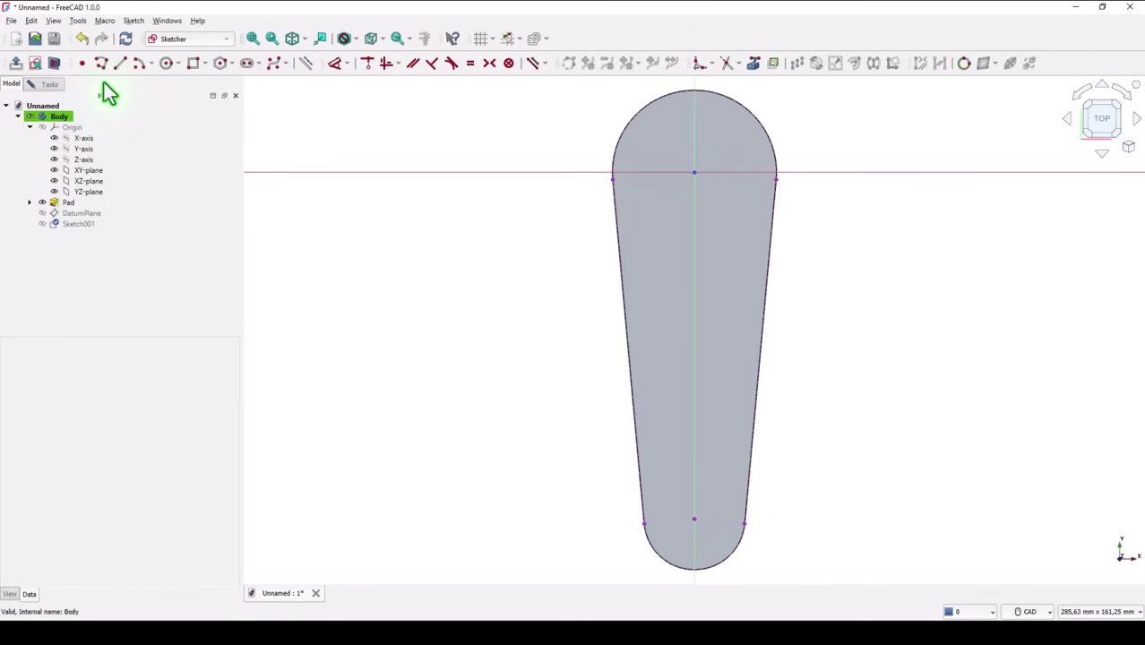
Step: Draw two separate slanted lines inside the outline, one along each long side of the teardrop
left_click(121, 64)
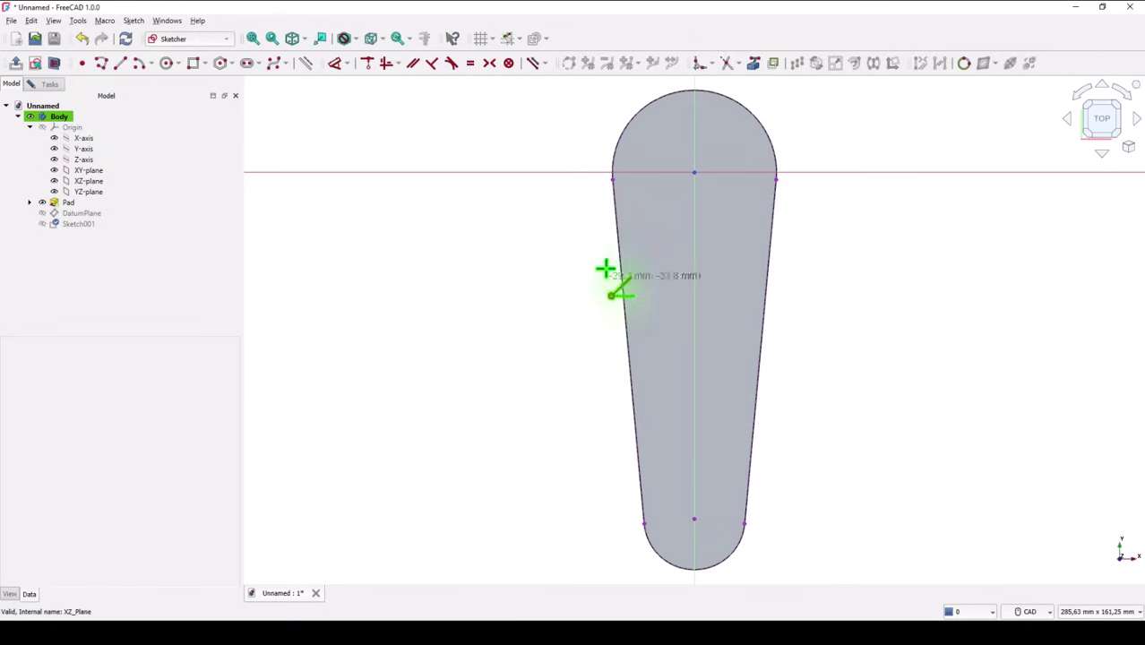
left_click(647, 224)
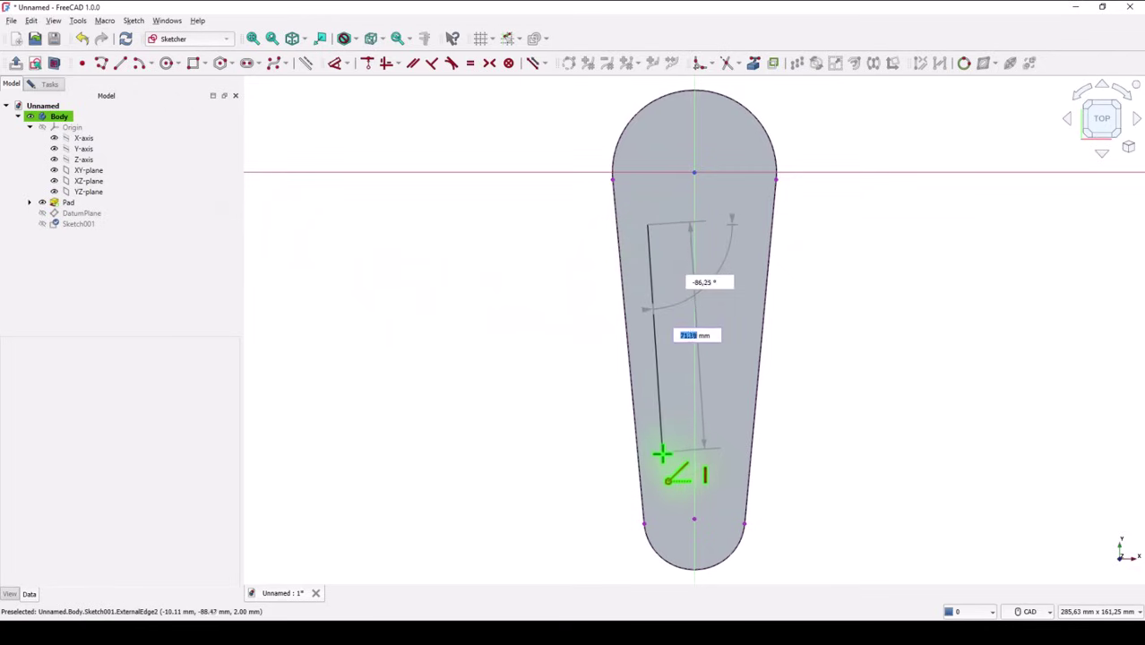
left_click(663, 477)
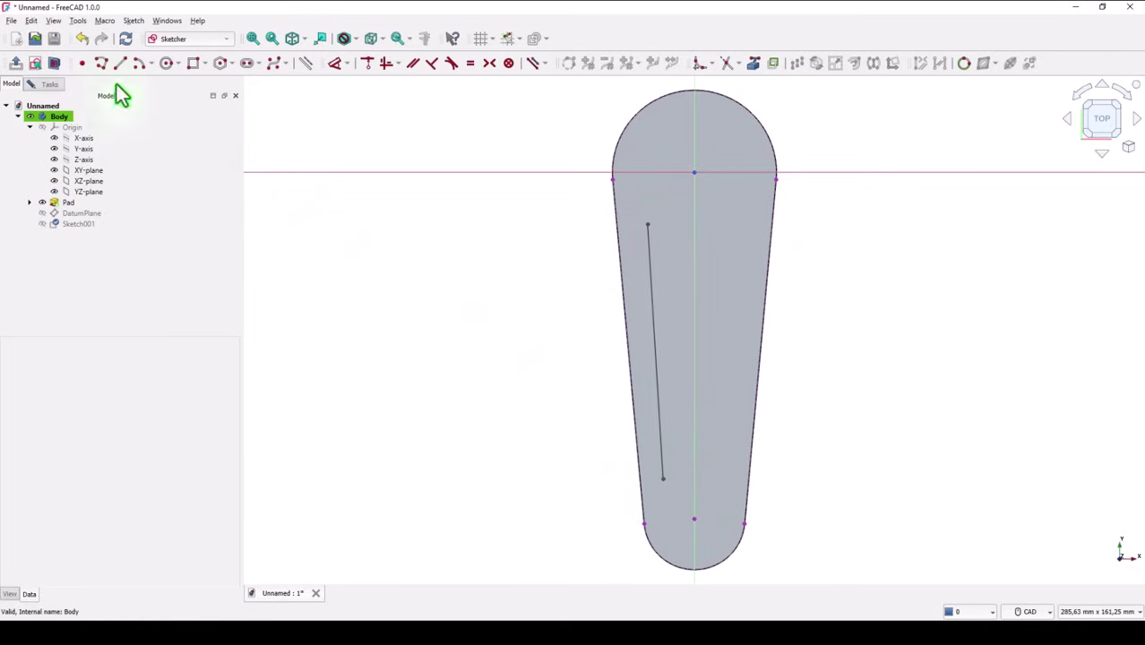
left_click(744, 229)
left_click(725, 477)
right_click(838, 449)
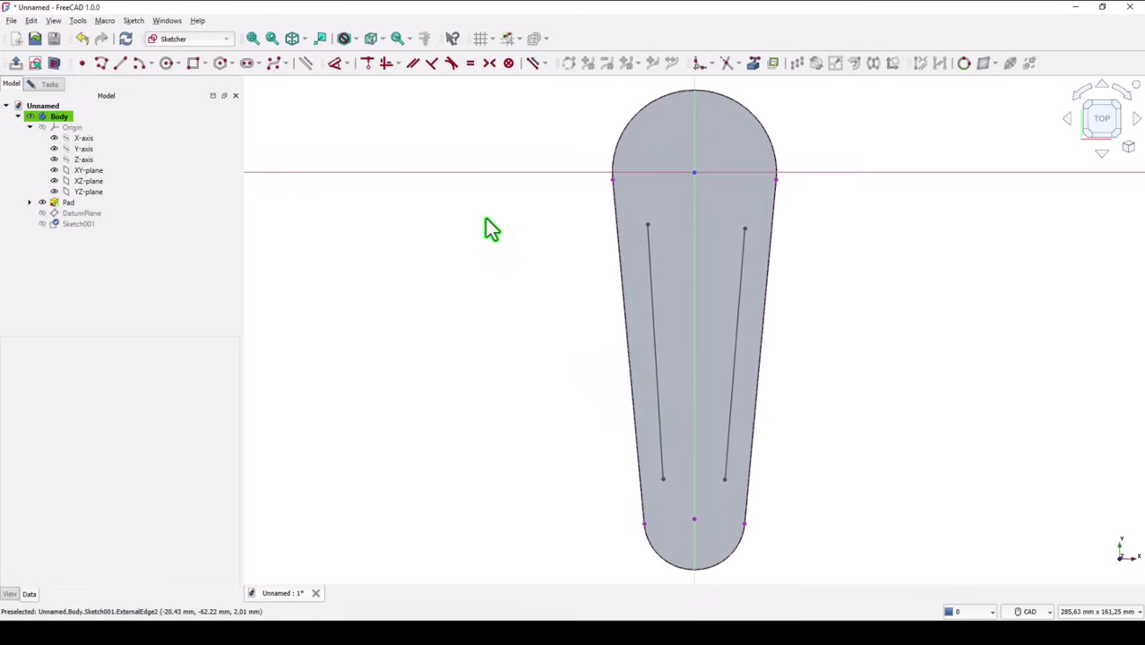
Step: Constrain each inner slanted line parallel to the neighbouring external side edge
left_click(413, 63)
left_click(648, 253)
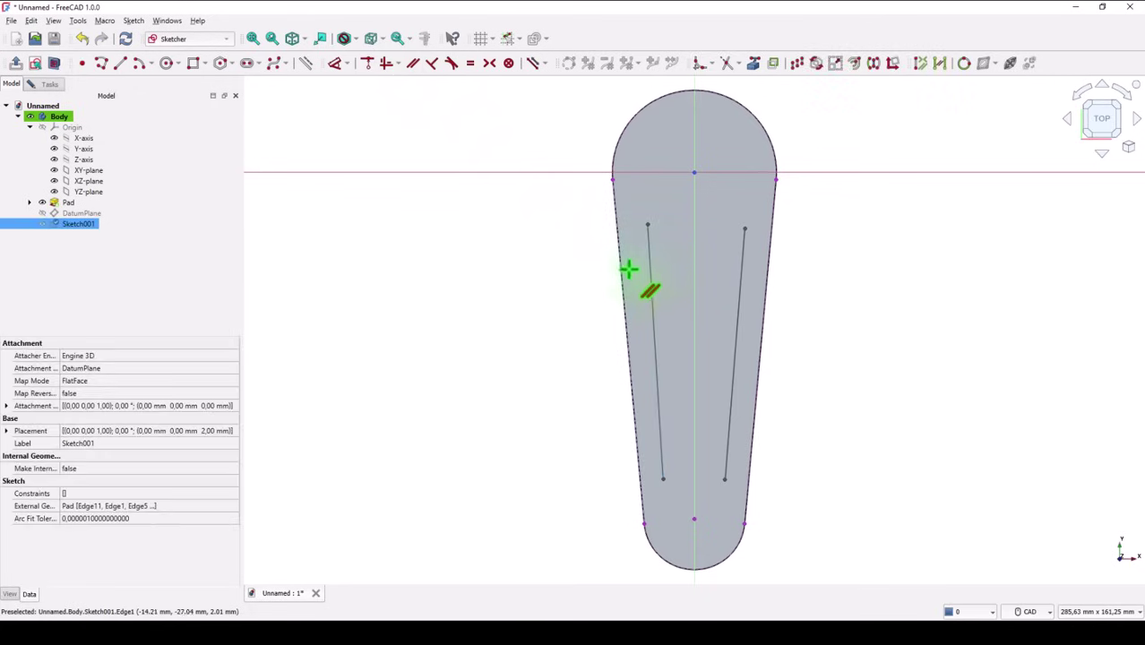
left_click(621, 276)
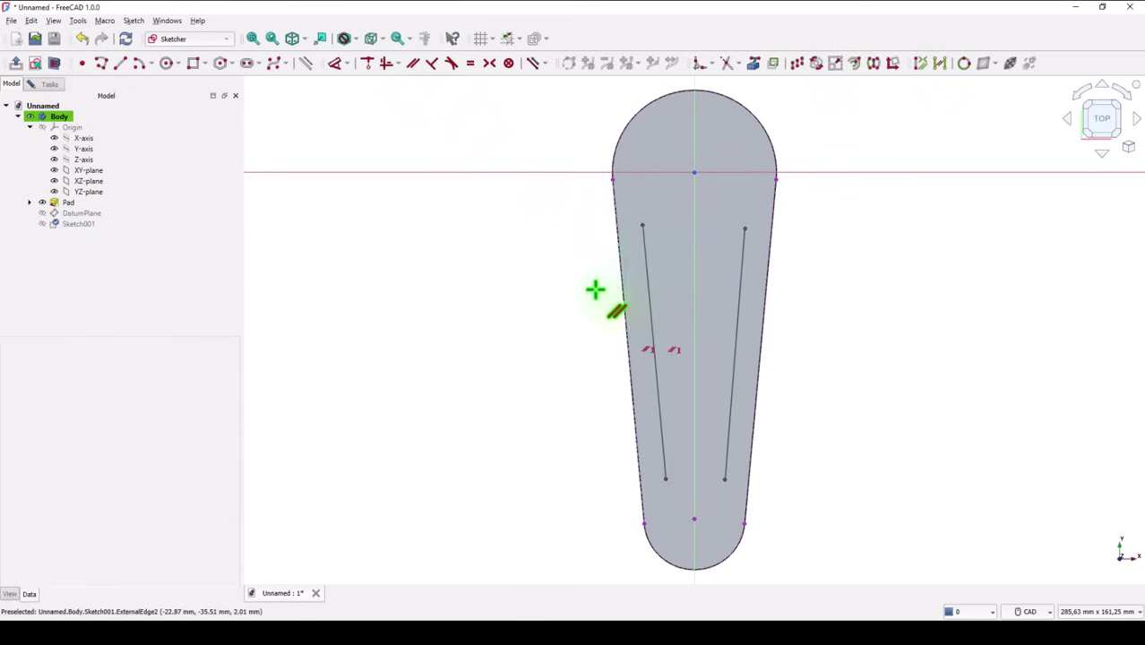
left_click(739, 305)
left_click(763, 317)
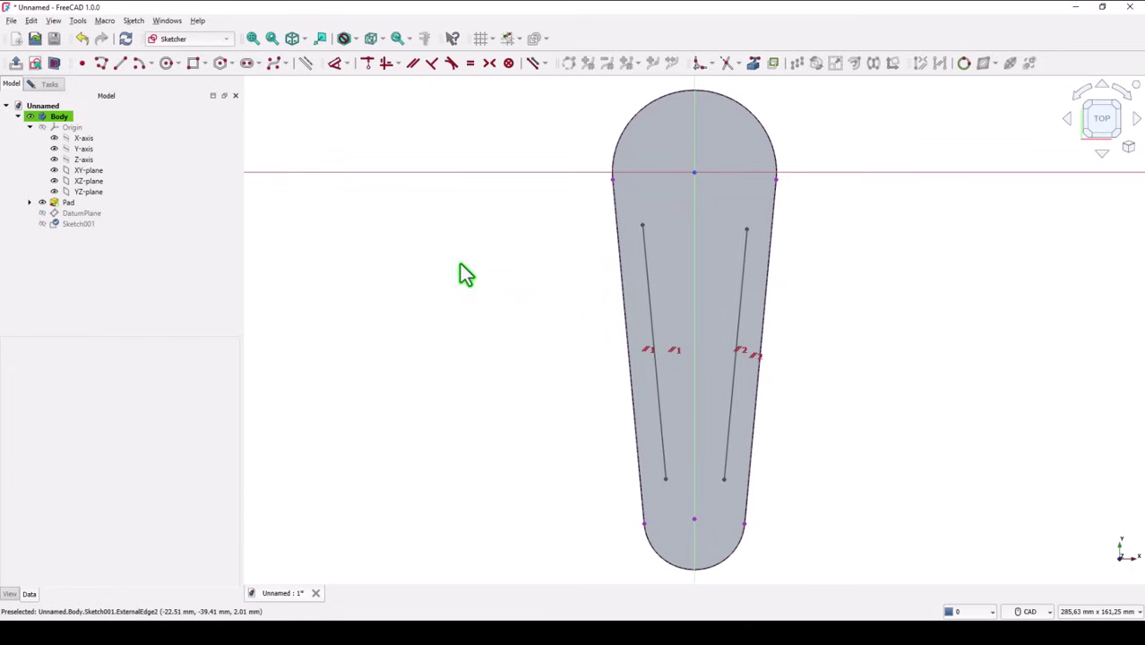
Step: Draw a closed polyline profile beside the body, with two slanted sides, a tangent arc at the top and a horizontal base
left_click(101, 63)
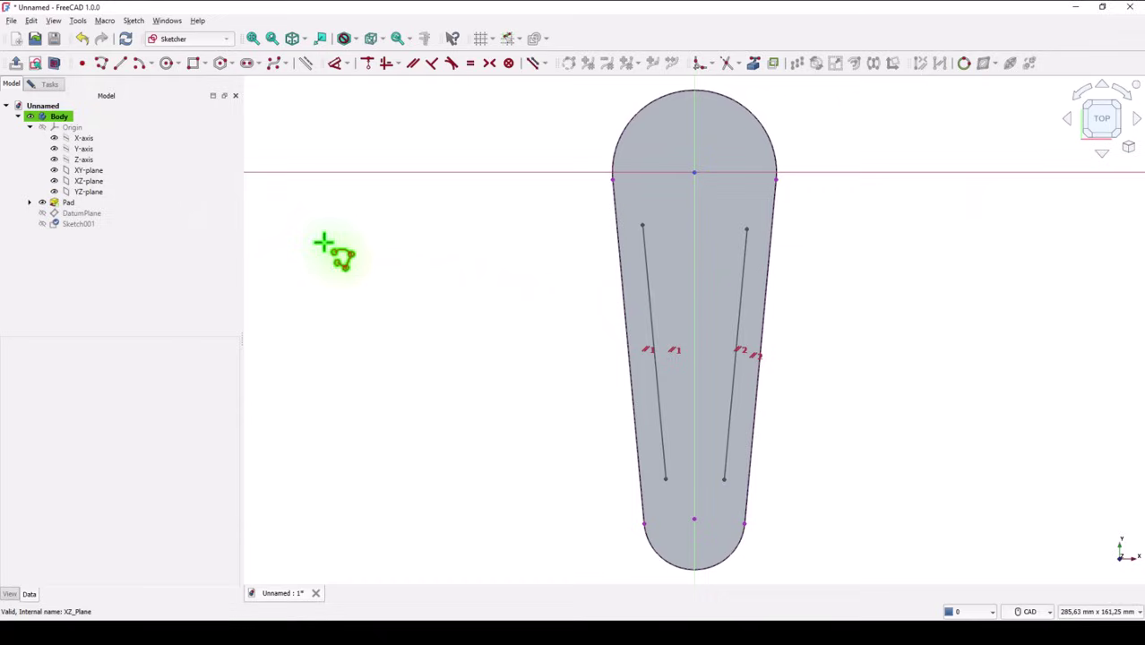
left_click(397, 266)
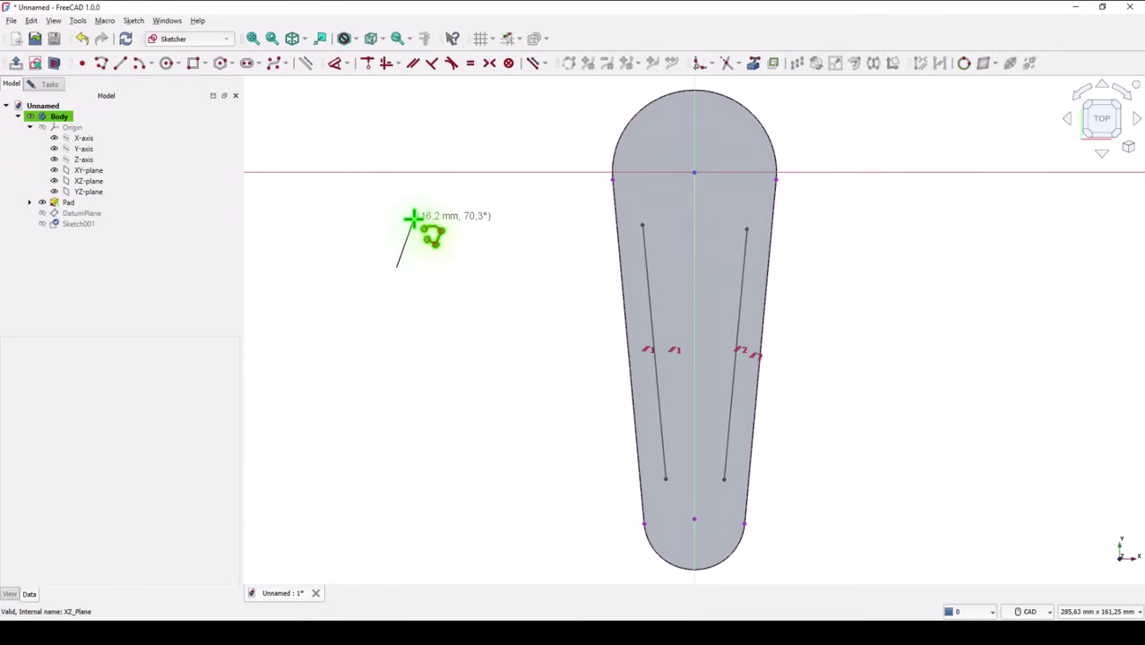
left_click(411, 230)
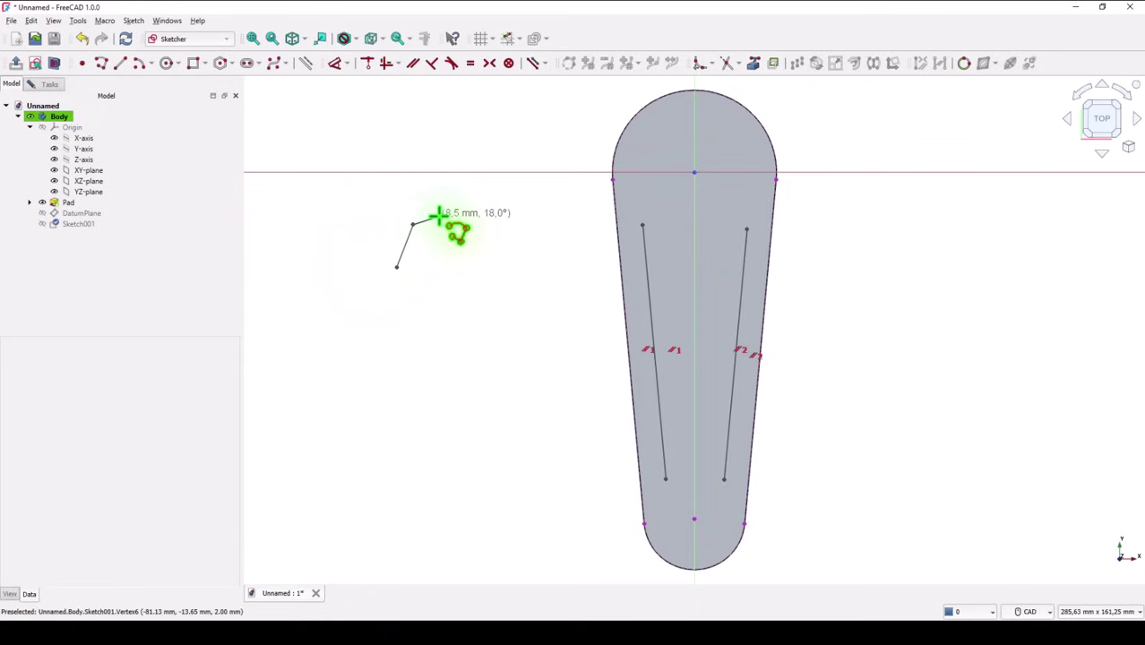
key("m")
key("m")
key("m")
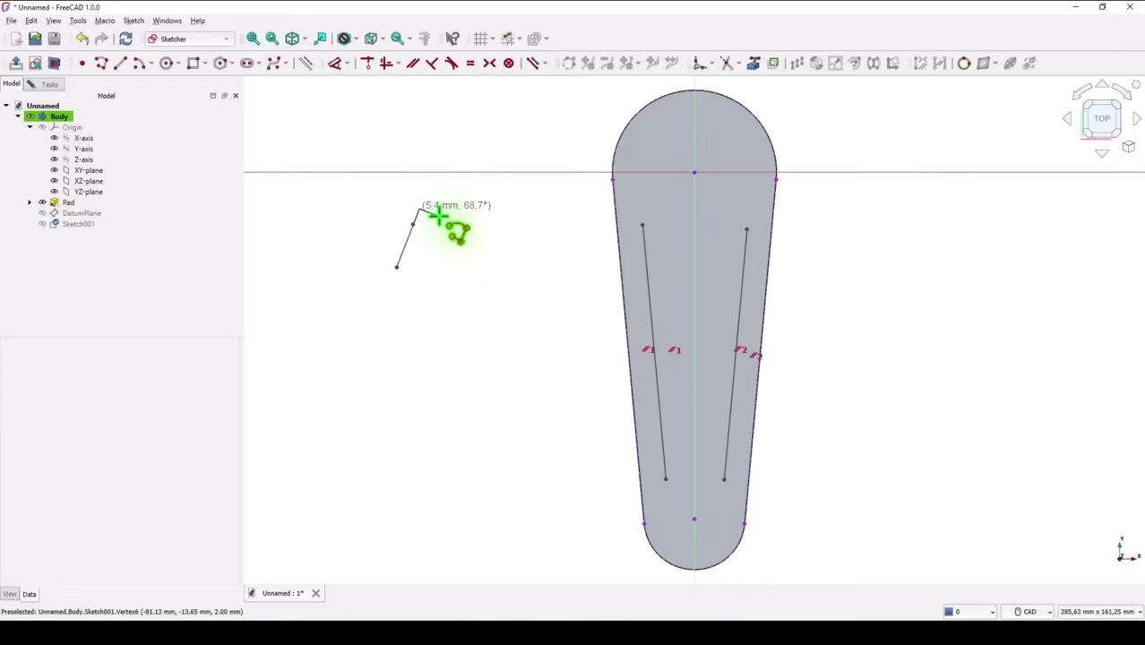
left_click(441, 223)
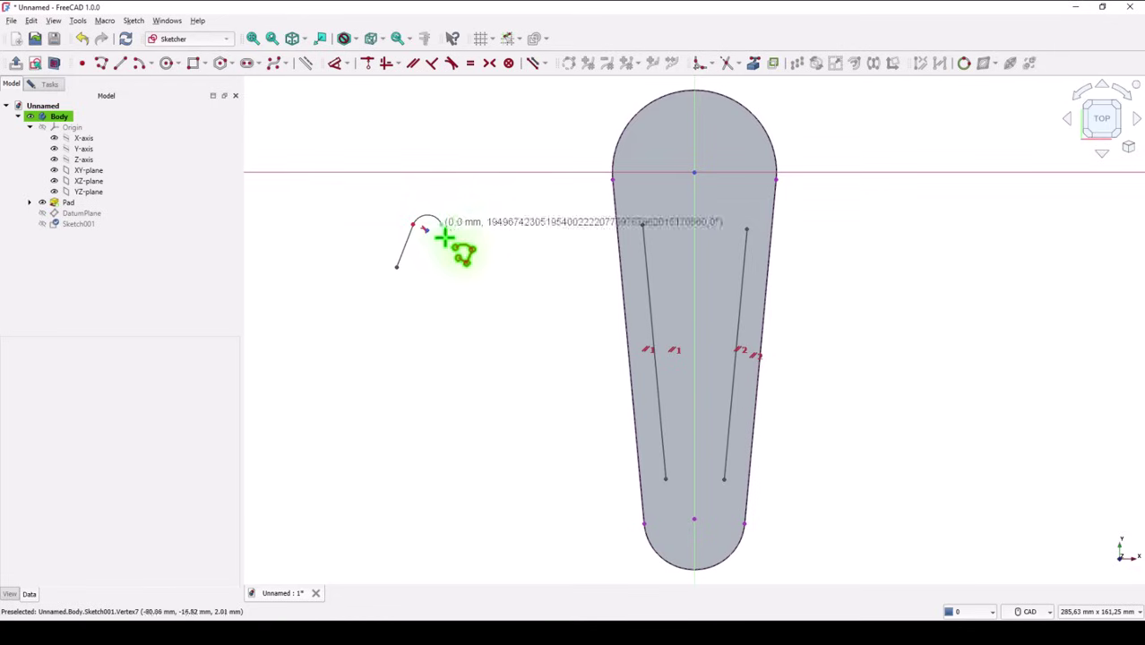
left_click(454, 268)
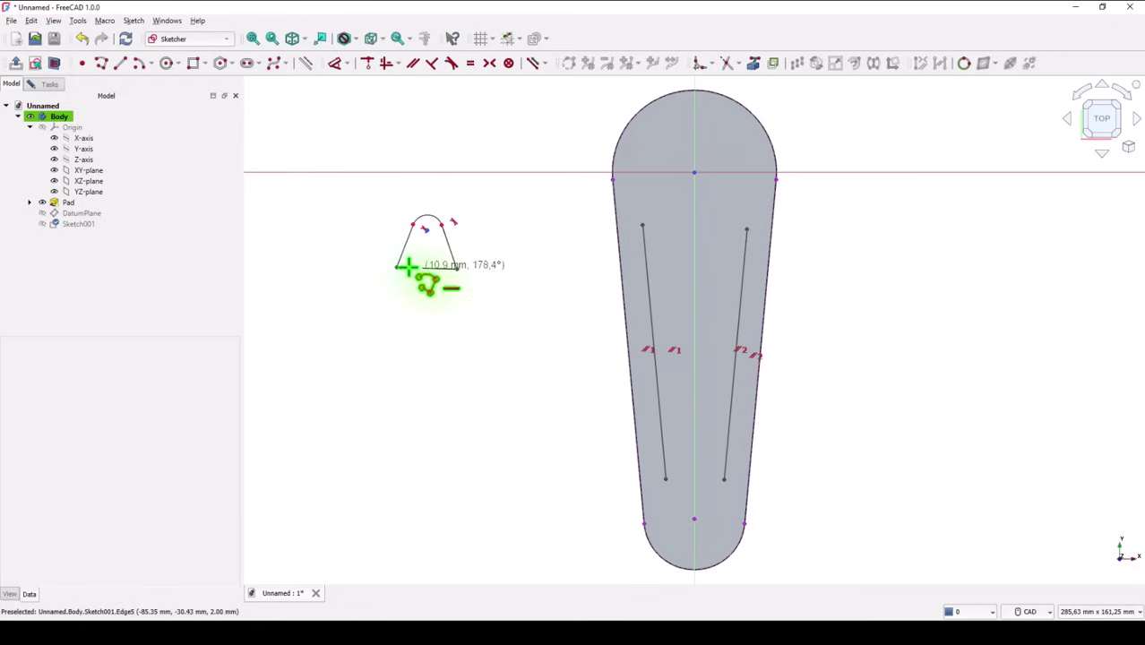
left_click(396, 267)
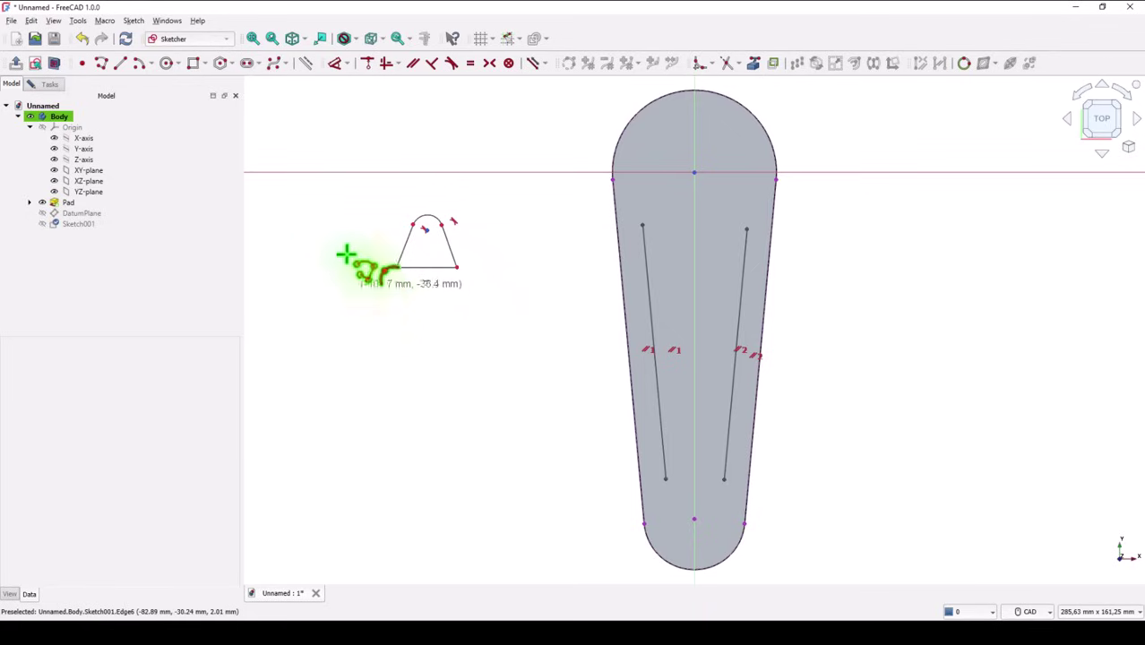
Step: Constrain the two slanted sides of the small profile to equal length
left_click(467, 68)
left_click(408, 254)
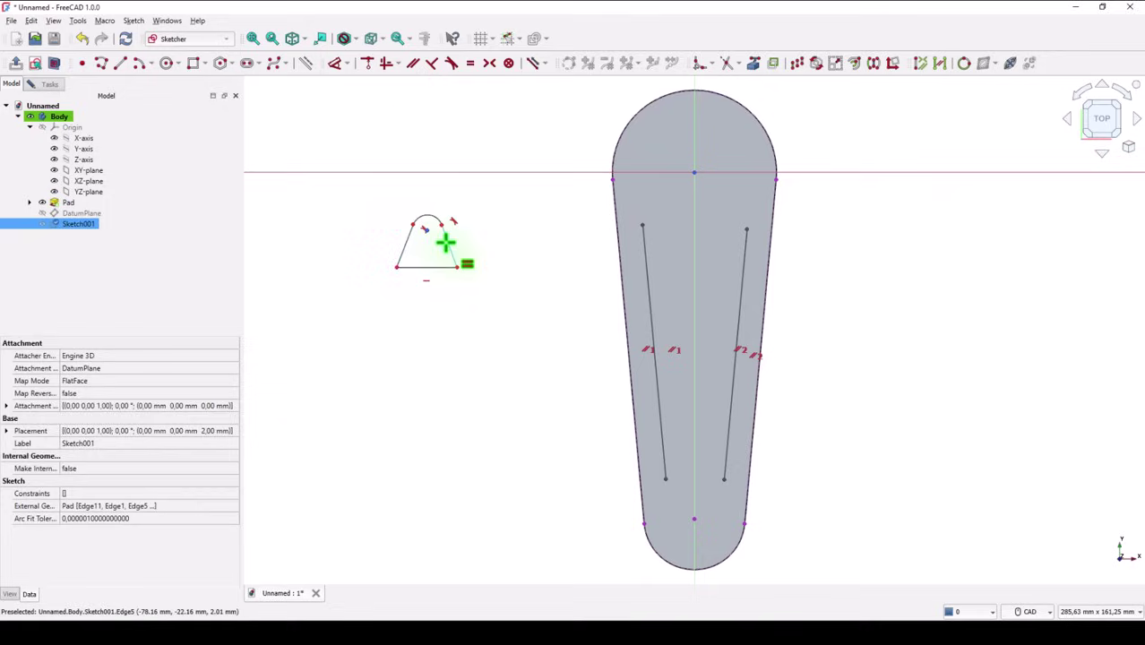
left_click(448, 243)
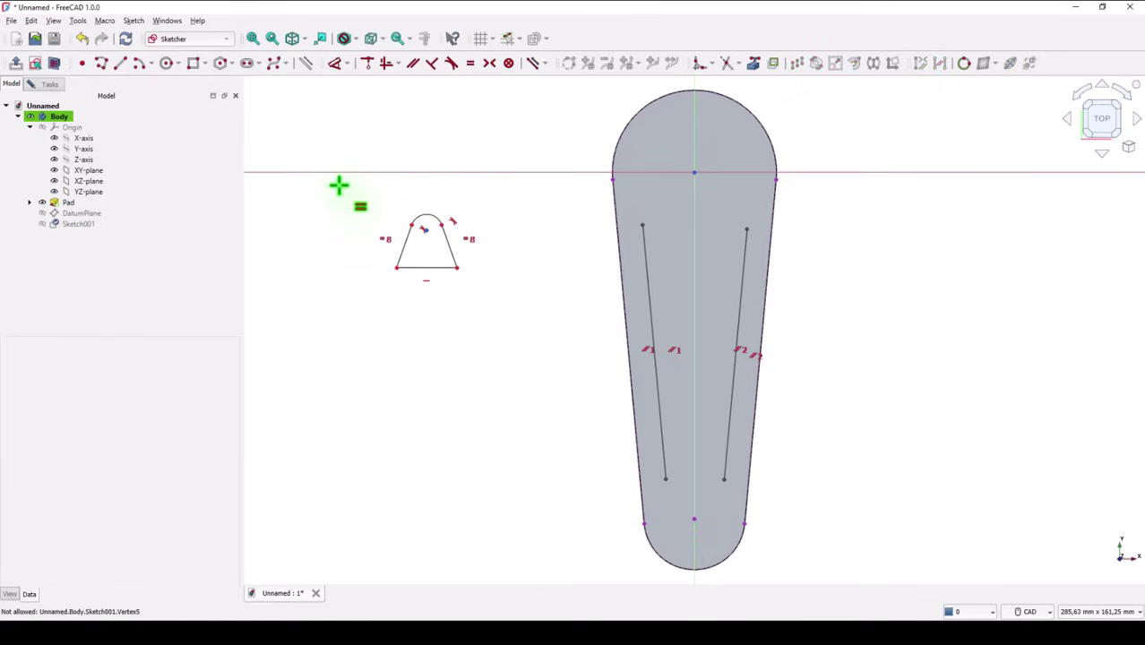
Step: Dimension the top arc of the small profile with a radius of 2 mm
left_click(338, 64)
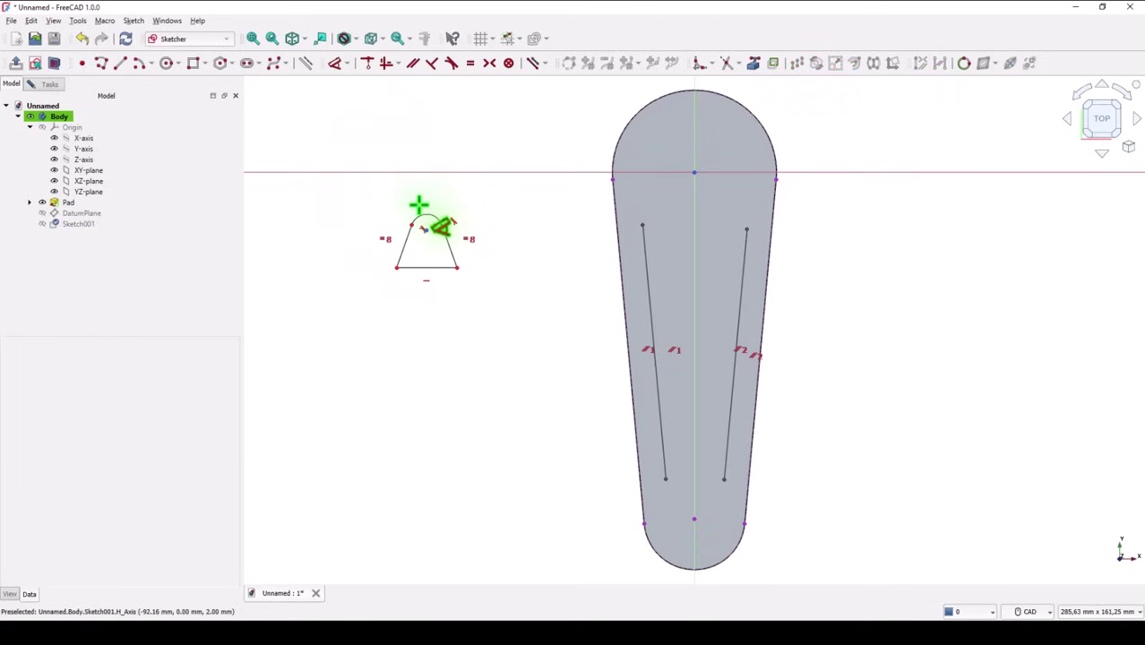
left_click(405, 201)
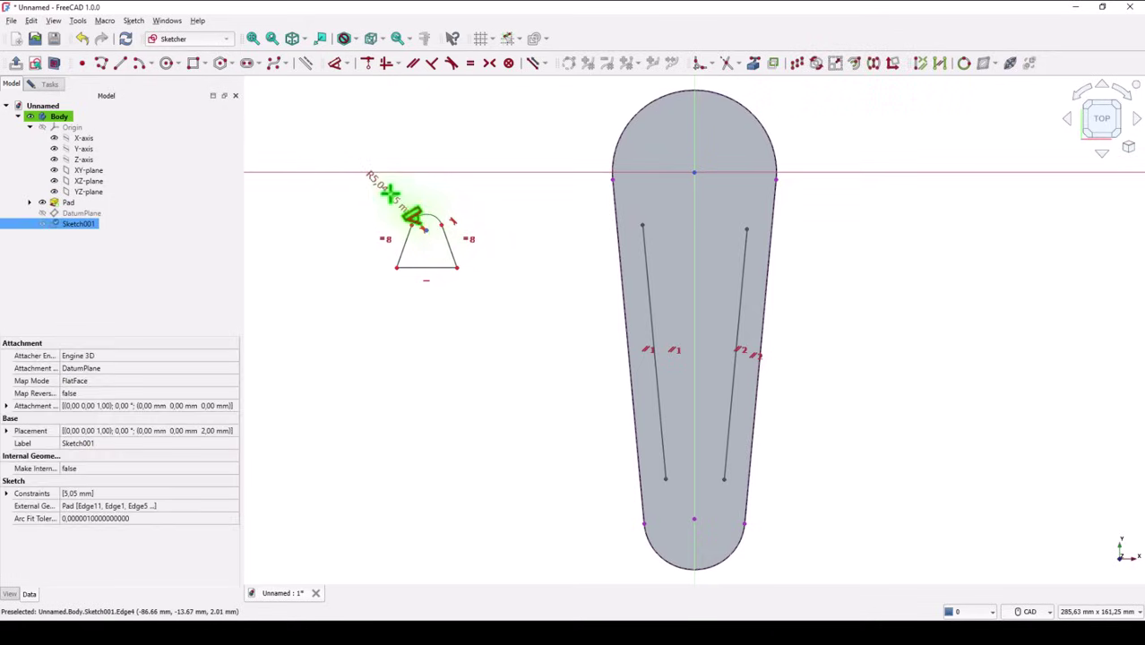
left_click(391, 199)
type("2")
key("Return")
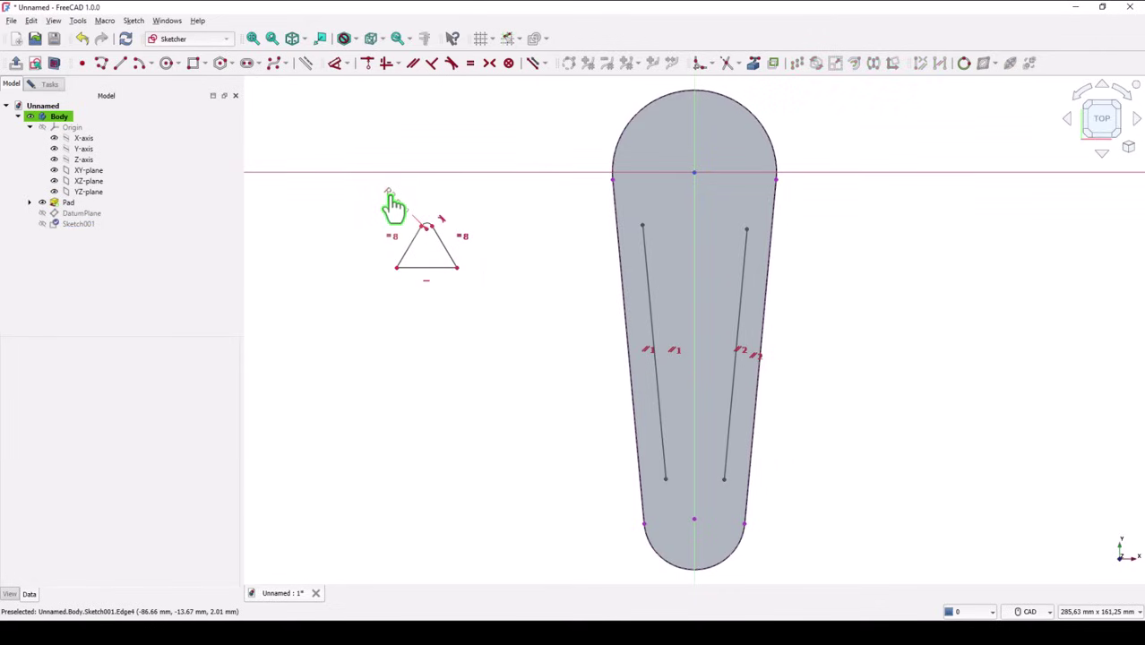
Step: Dimension the angle between the small profile's two slanted sides as 30°
left_click(439, 251)
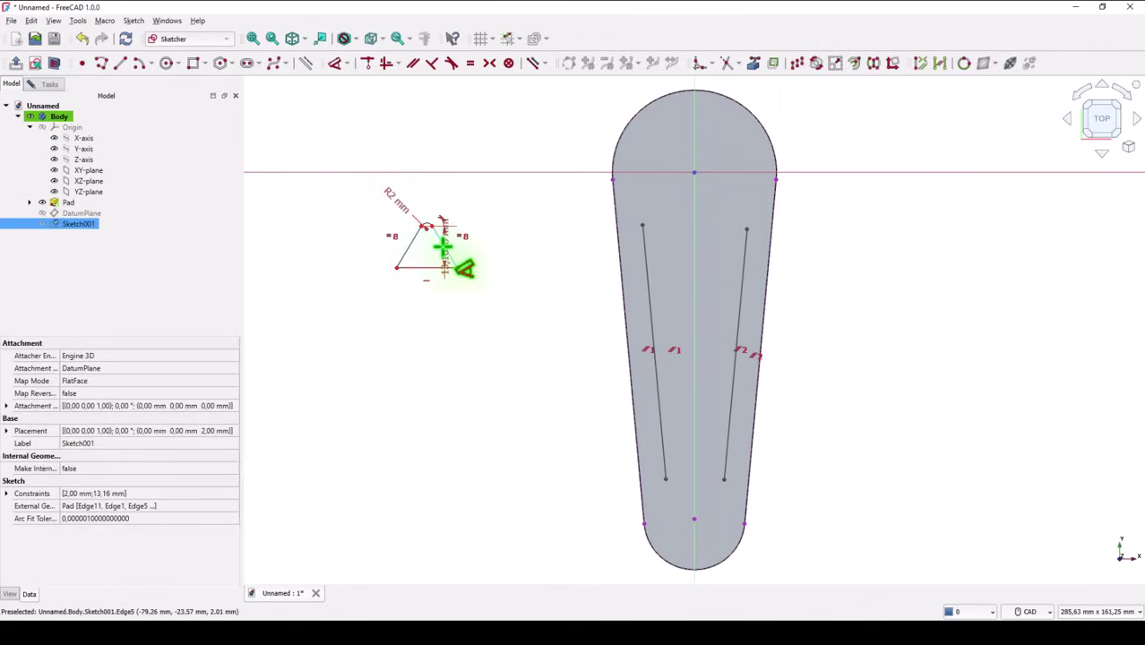
left_click(441, 255)
left_click(438, 339)
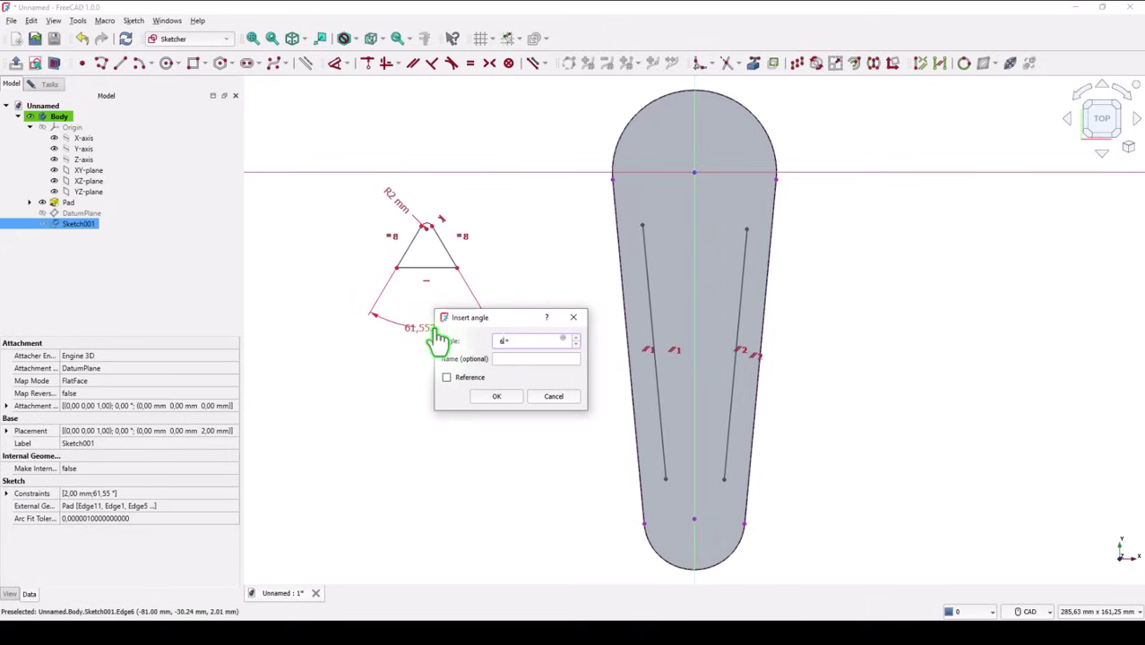
key("BackSpace")
type("30")
key("Return")
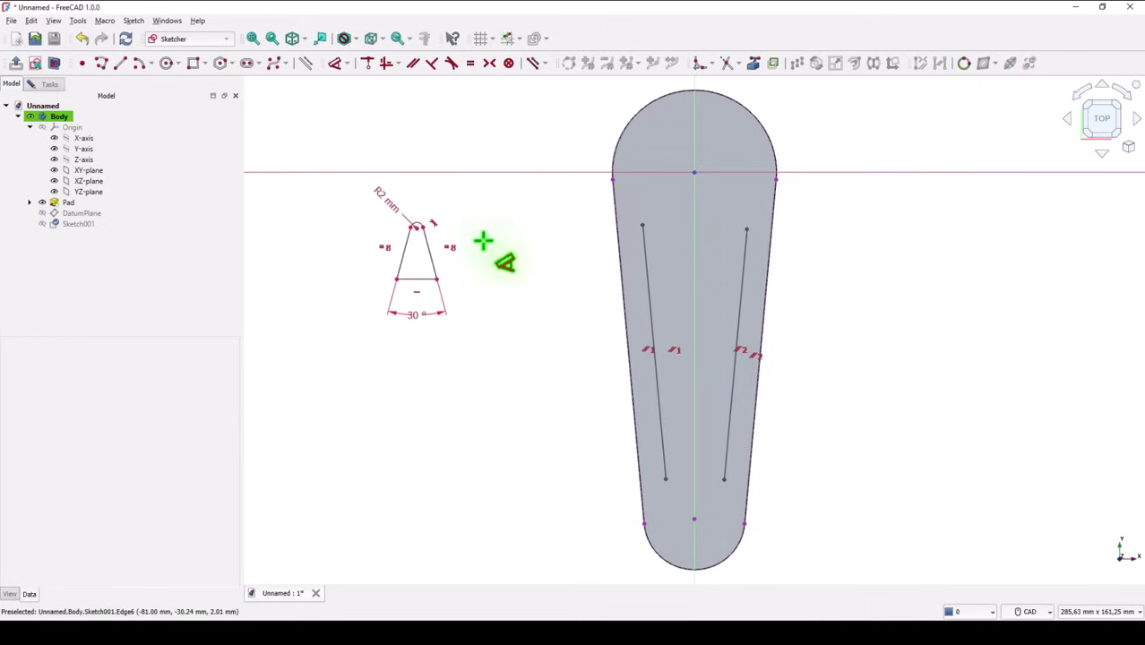
Step: Dimension the vertical distance from the small profile's base to its top arc centre as 12-2 mm
left_click(410, 278)
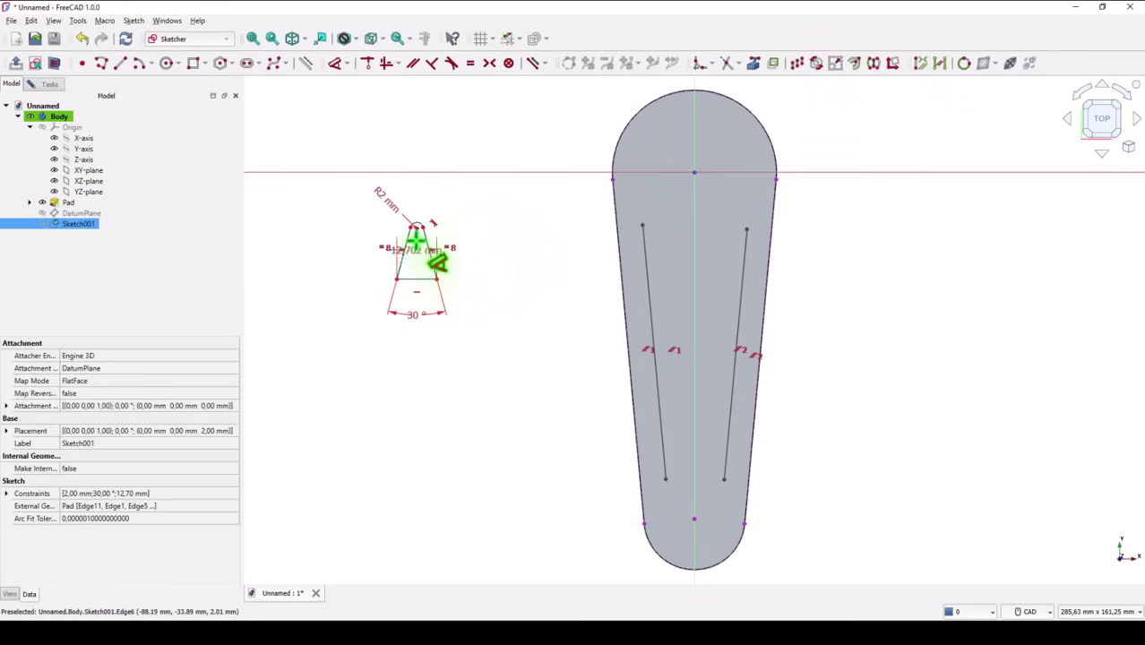
left_click(333, 251)
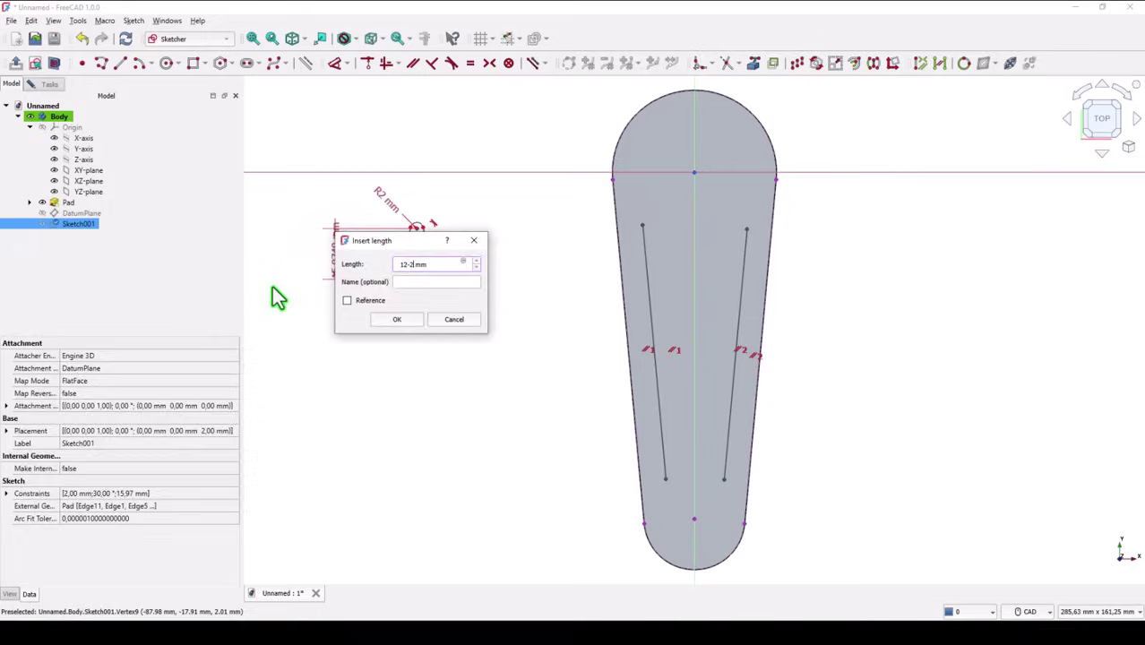
type("12-2")
key("Return")
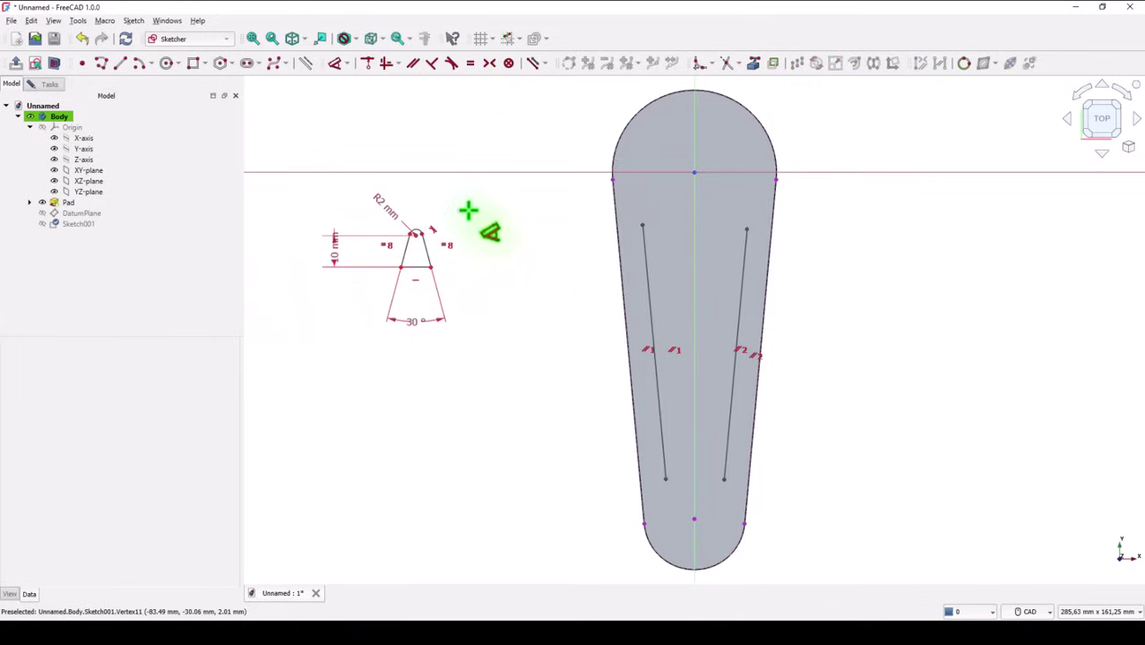
right_click(472, 209)
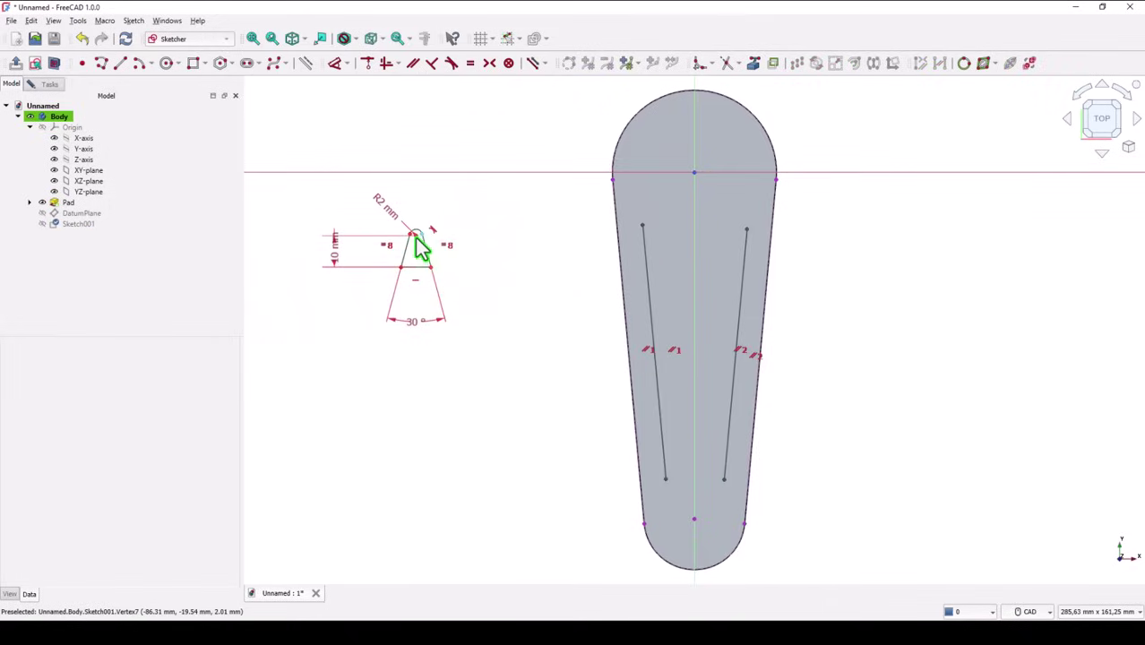
Step: Shift the small profile slightly and fix it in place with a Block constraint on its right slanted side
mouse_move(416, 237)
left_mouse_down()
mouse_move(443, 244)
mouse_move(428, 249)
mouse_move(463, 248)
mouse_move(428, 242)
left_mouse_up()
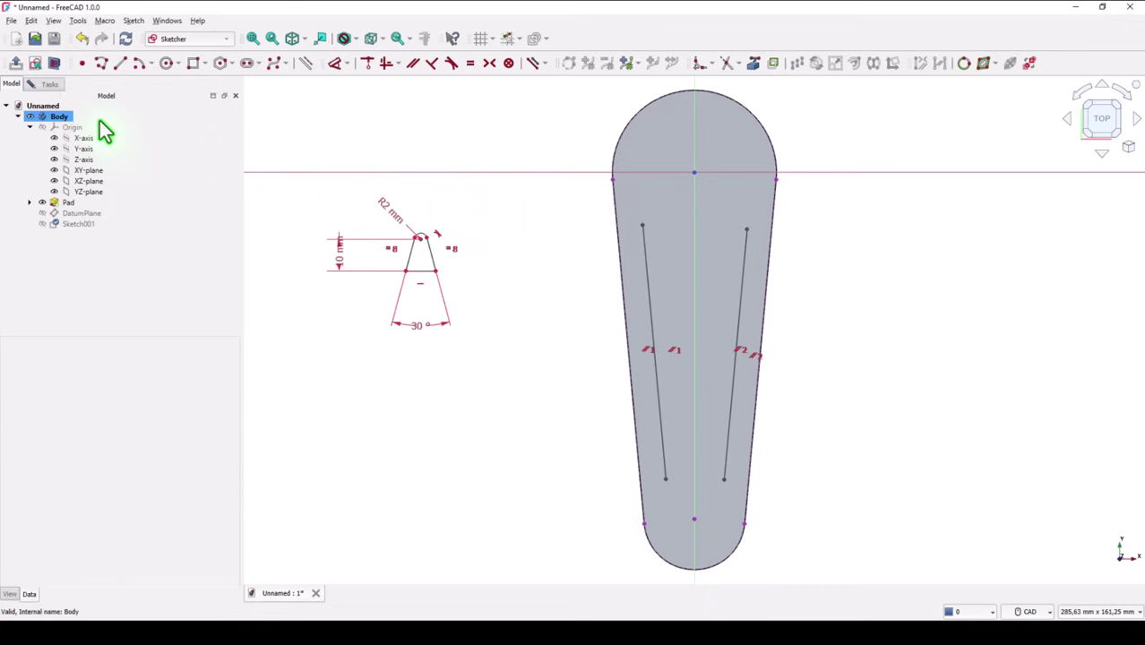
left_click(51, 85)
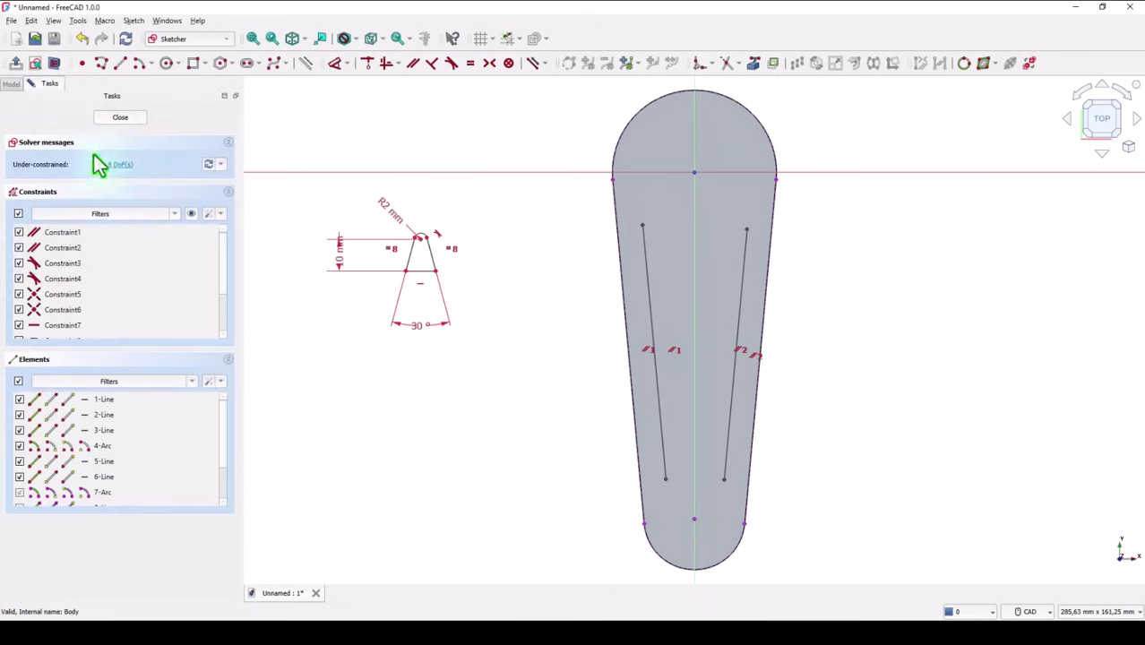
left_click(420, 239)
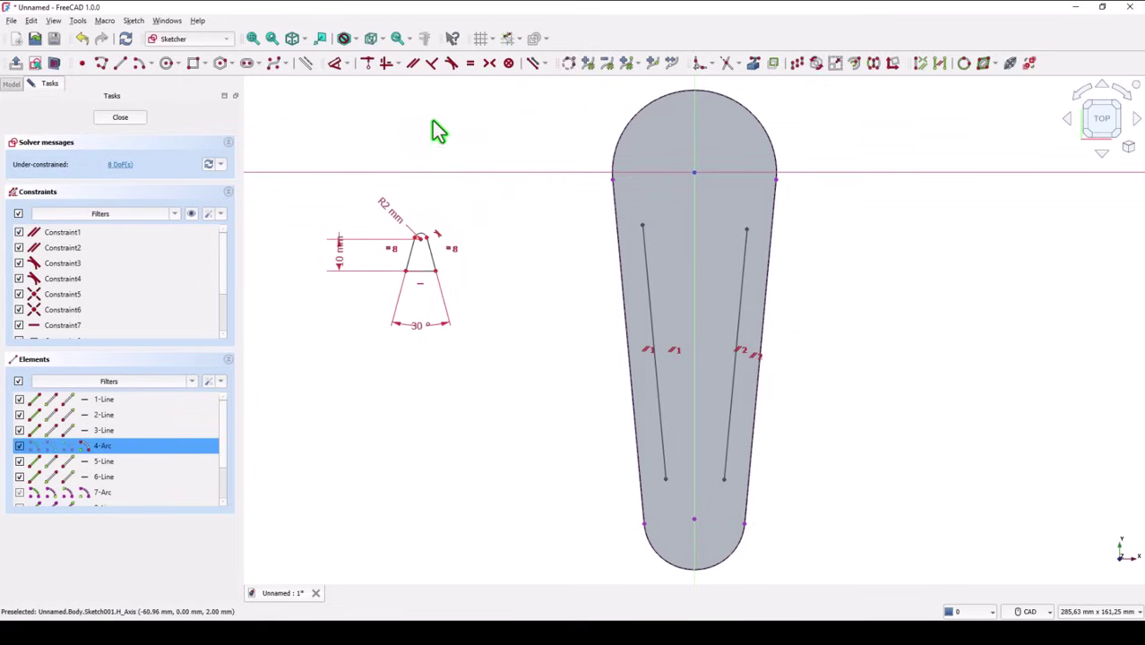
left_click(508, 67)
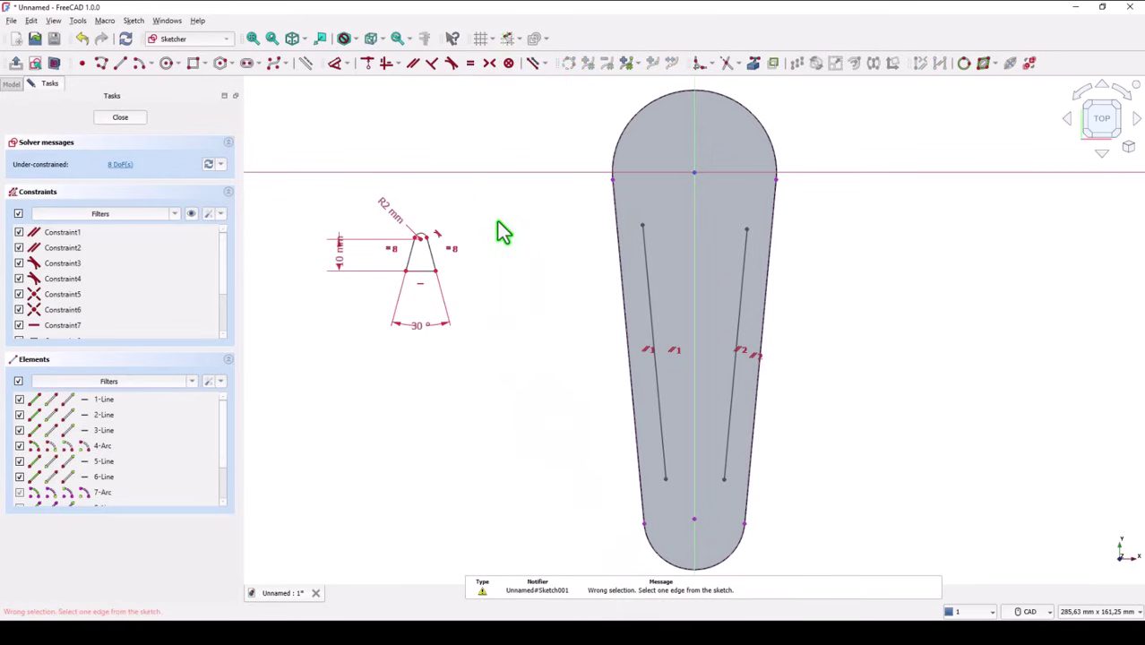
left_click(435, 263)
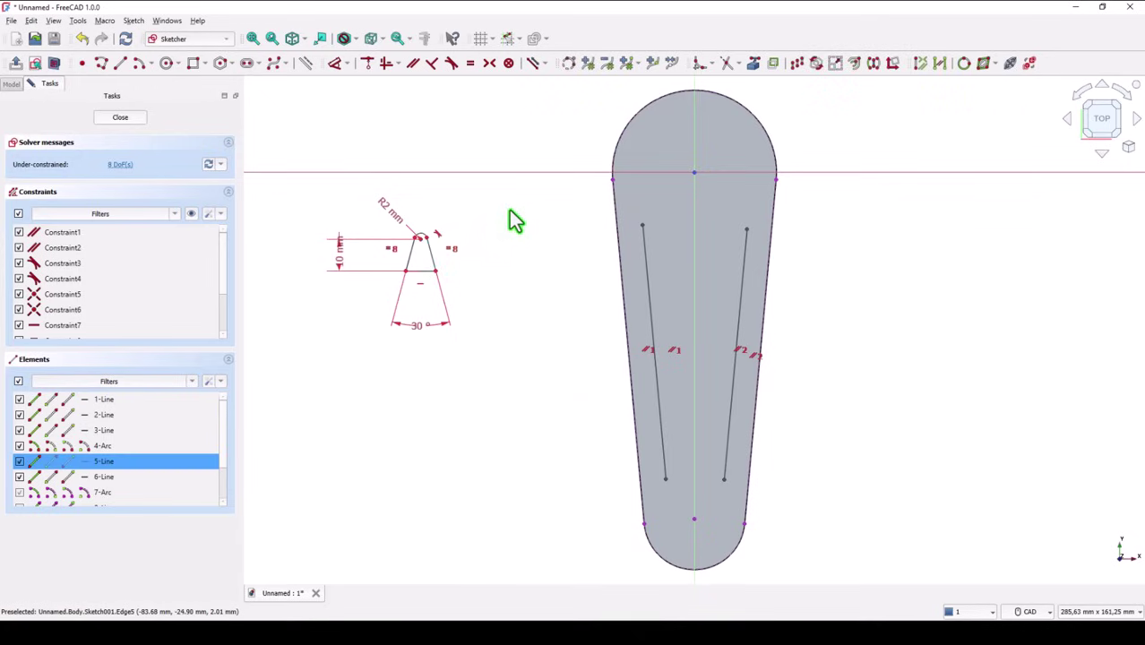
left_click(509, 63)
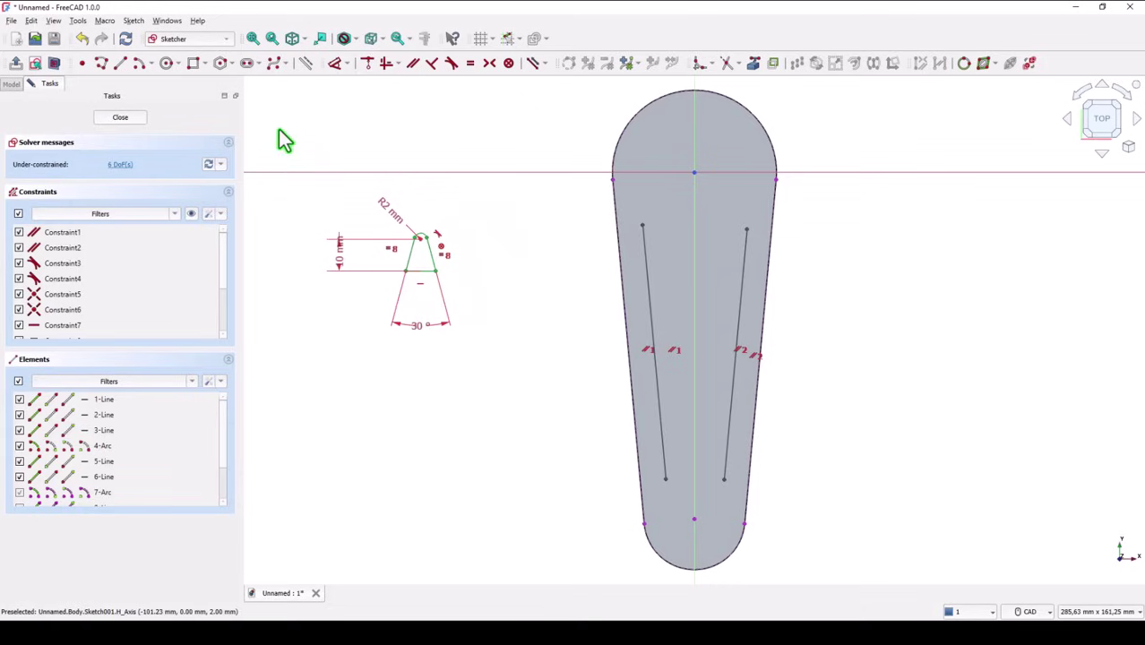
Step: Add a reference dimension for the width of the small profile's horizontal base
left_click(334, 68)
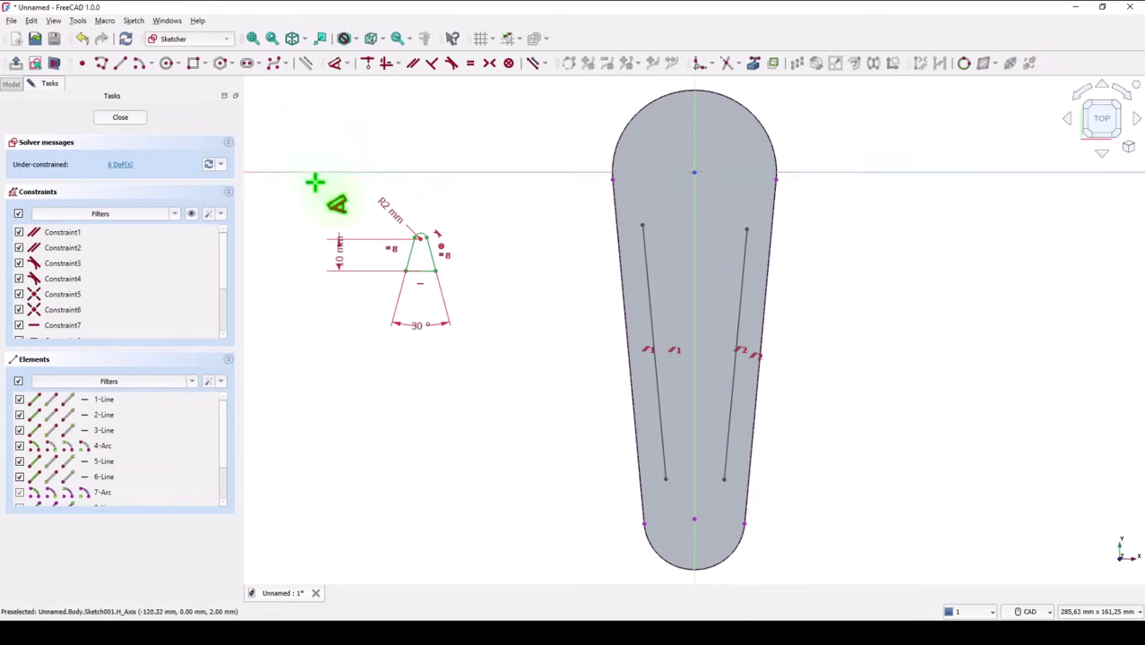
left_click(423, 271)
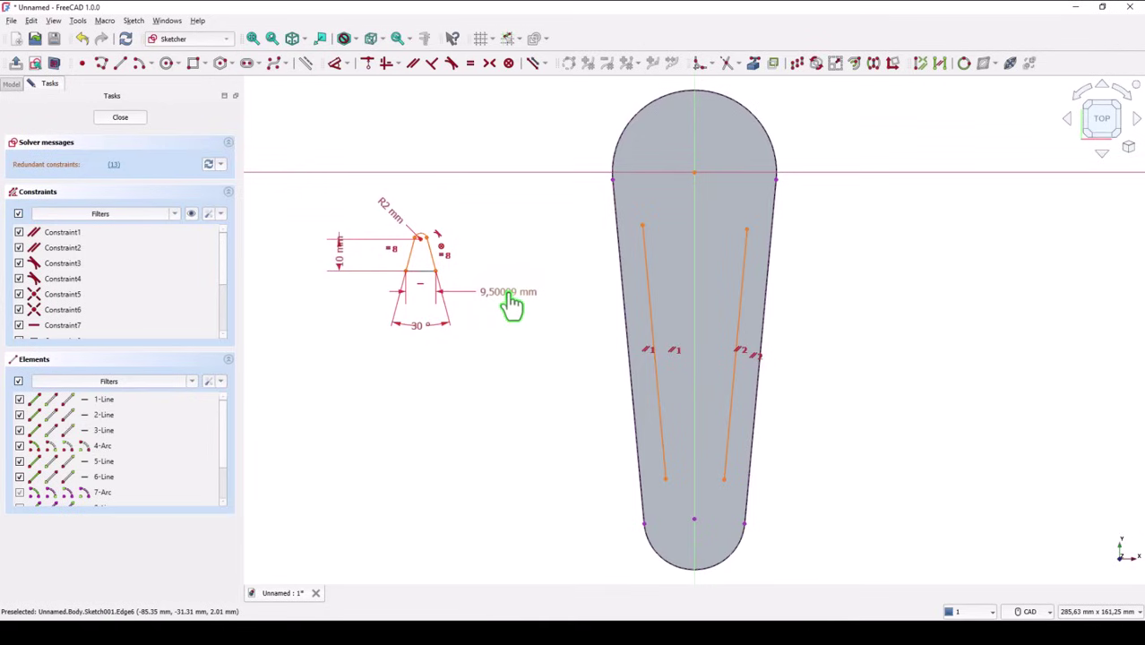
left_click(511, 305)
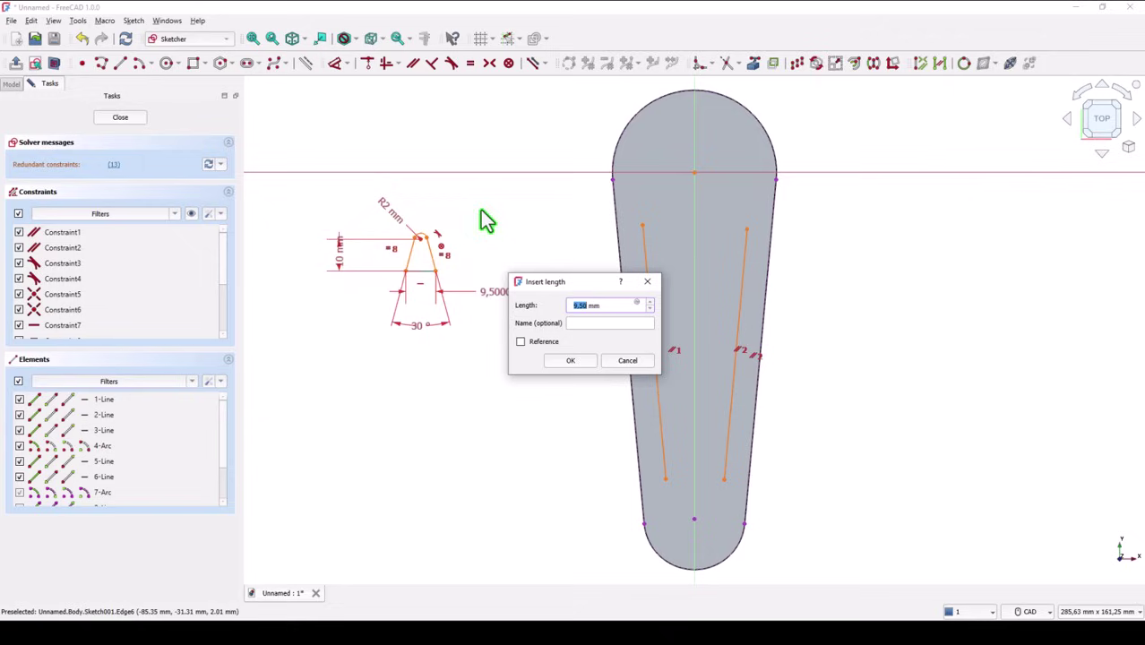
left_click(521, 342)
left_click(571, 361)
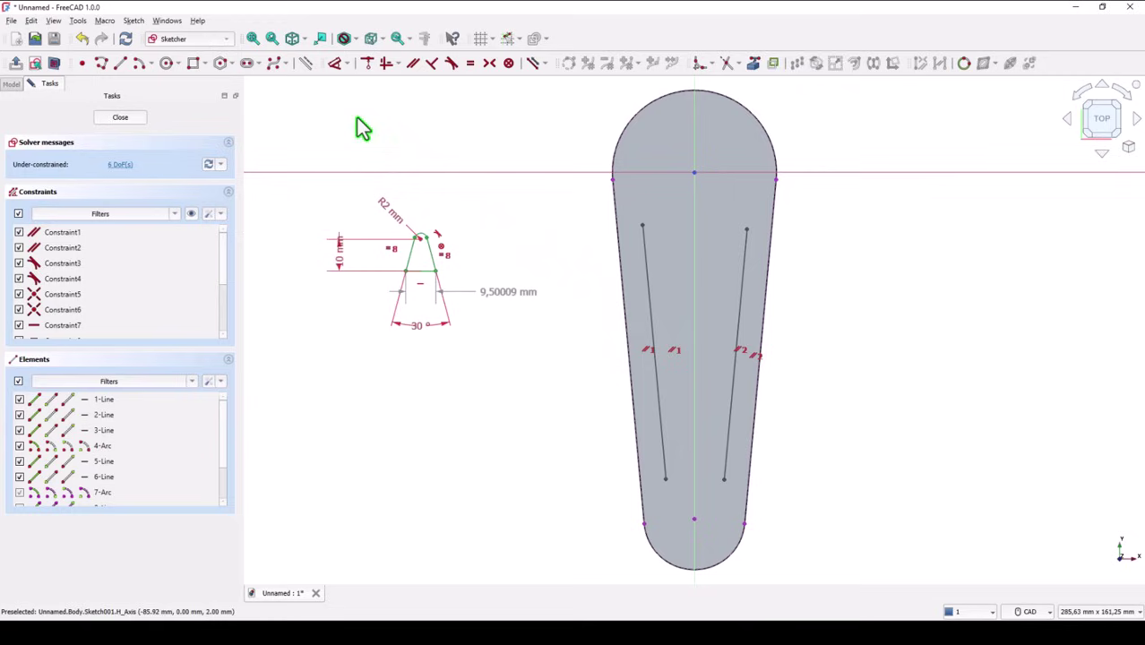
Step: Dimension each inner slanted line at 9.5 mm from the neighbouring external side edge
left_click(335, 66)
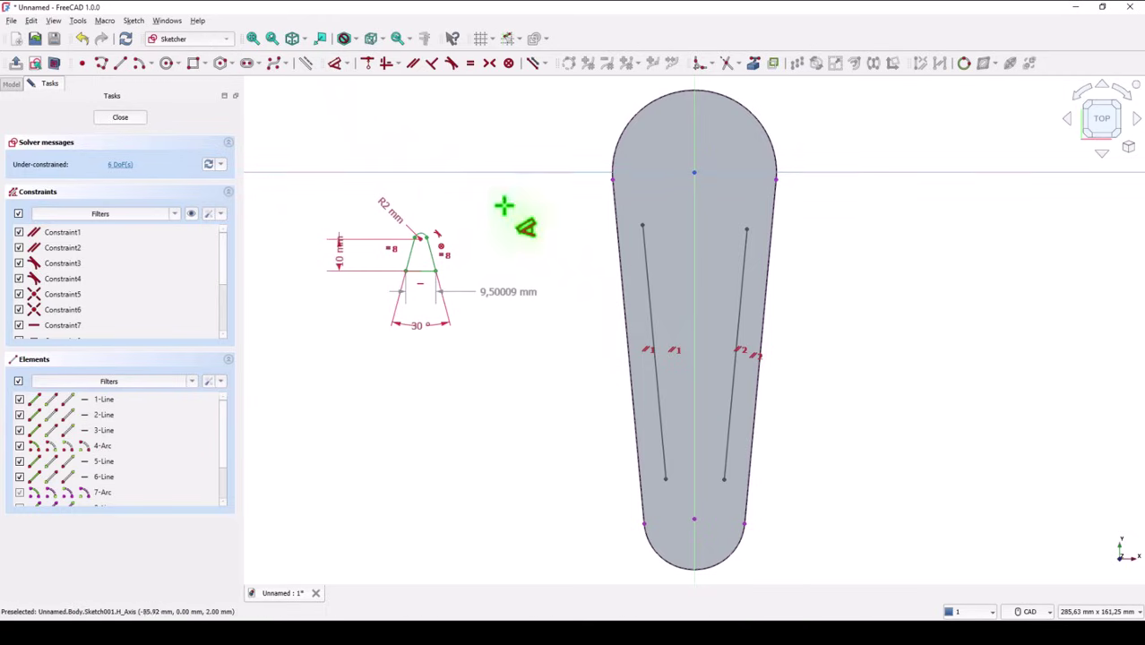
left_click(623, 296)
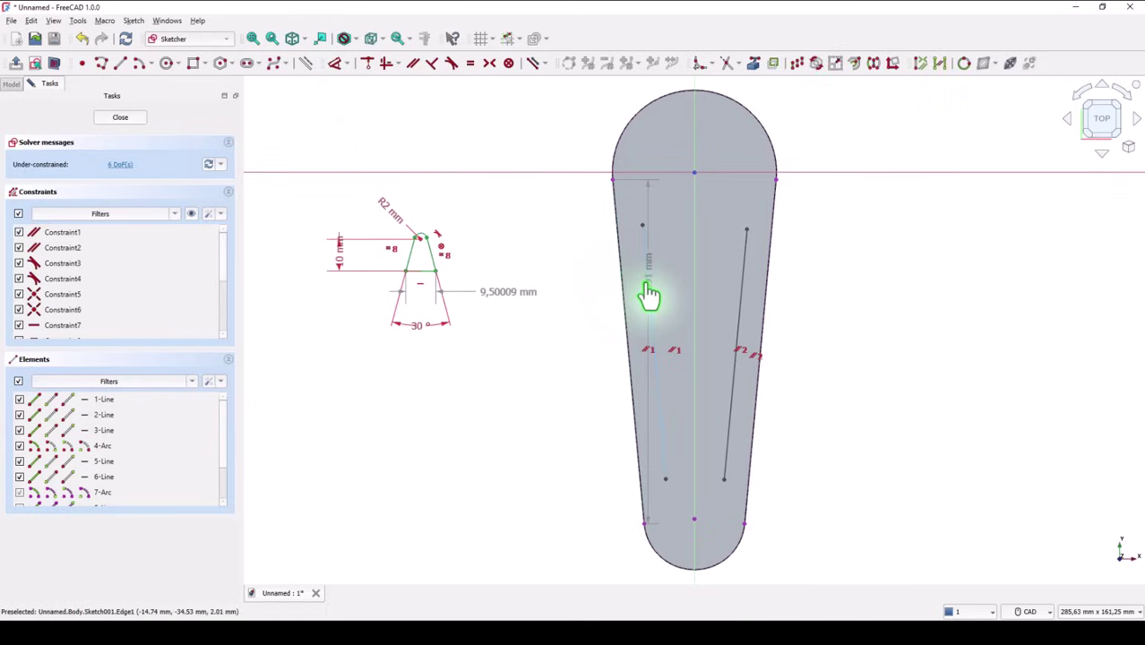
left_click(649, 295)
left_click(587, 269)
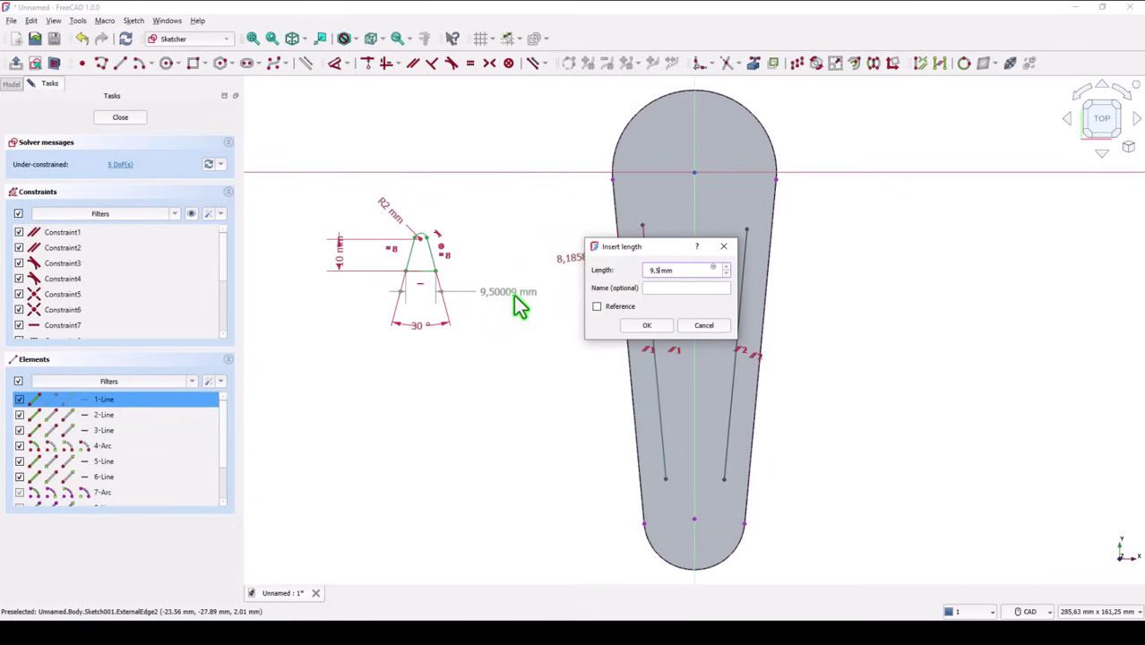
left_click(646, 327)
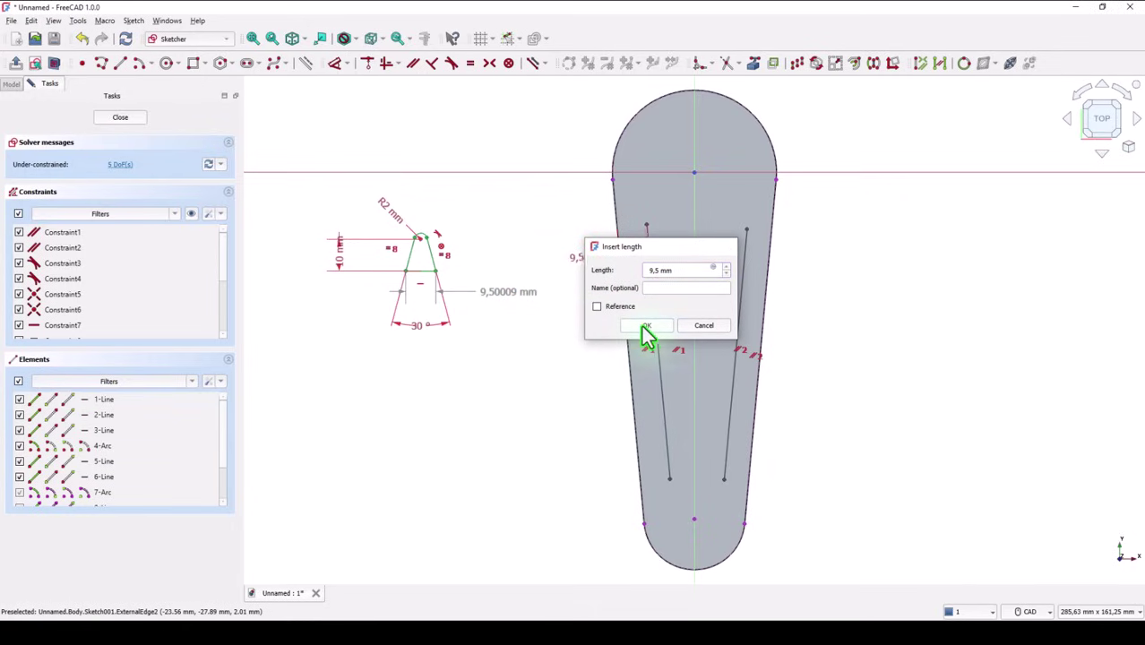
left_click(741, 310)
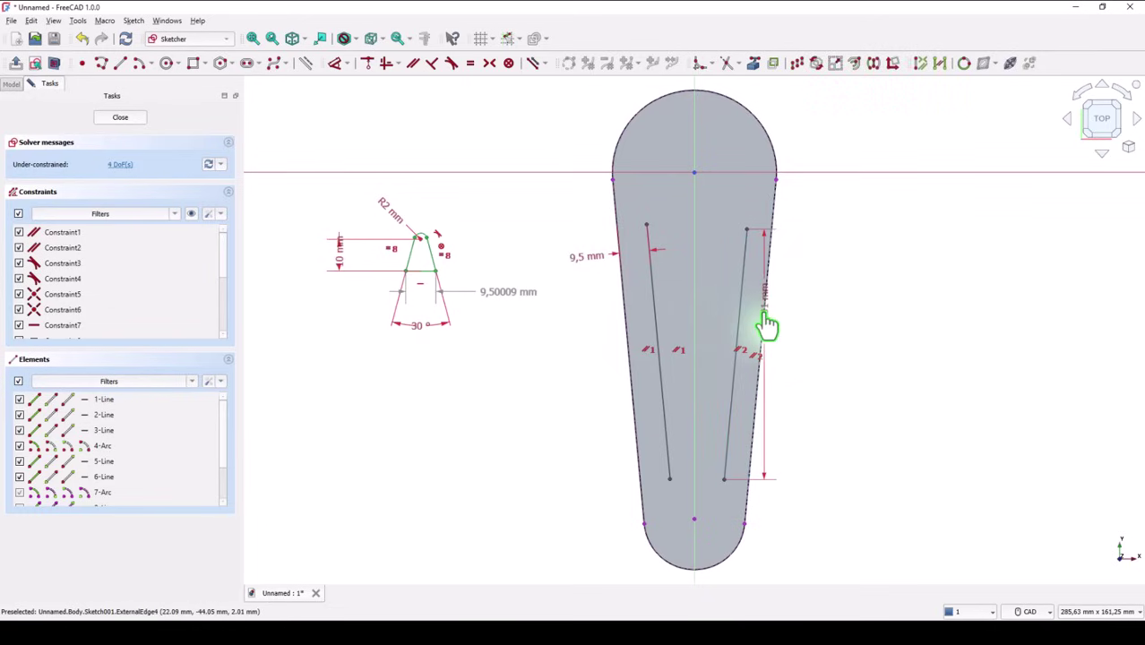
left_click(813, 318)
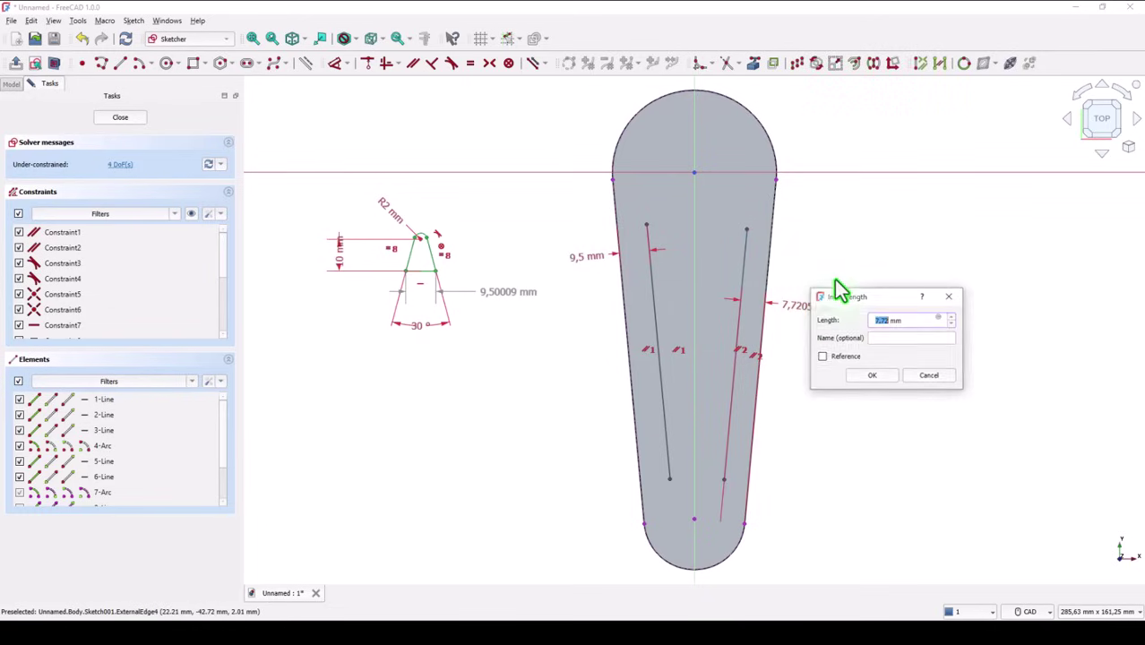
type("9,5")
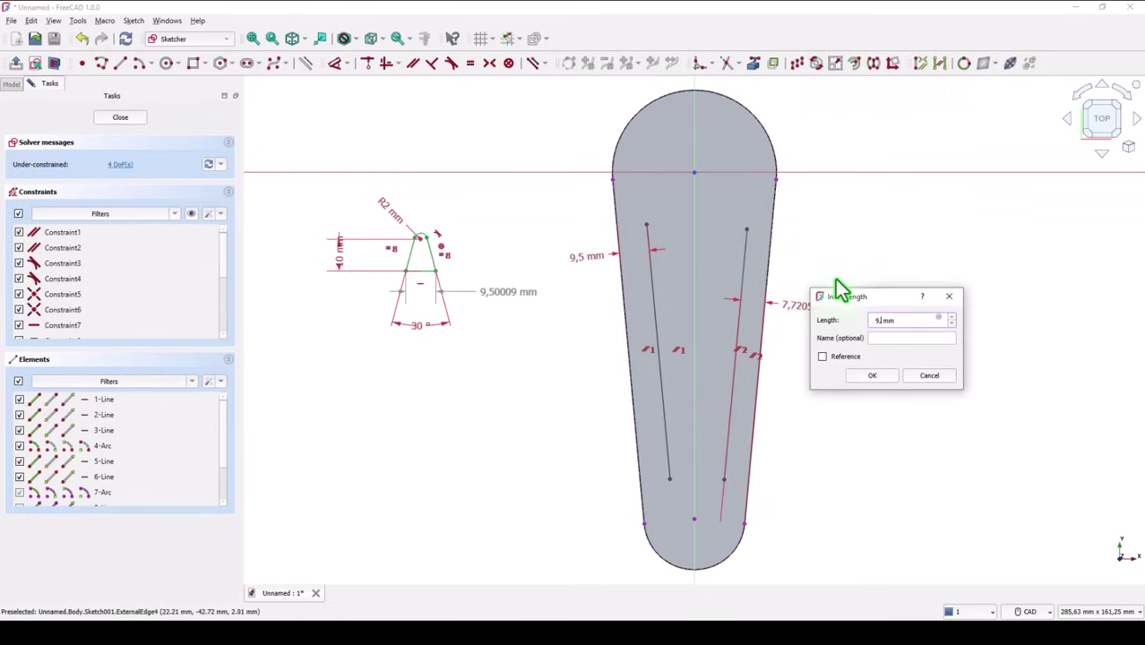
key("Return")
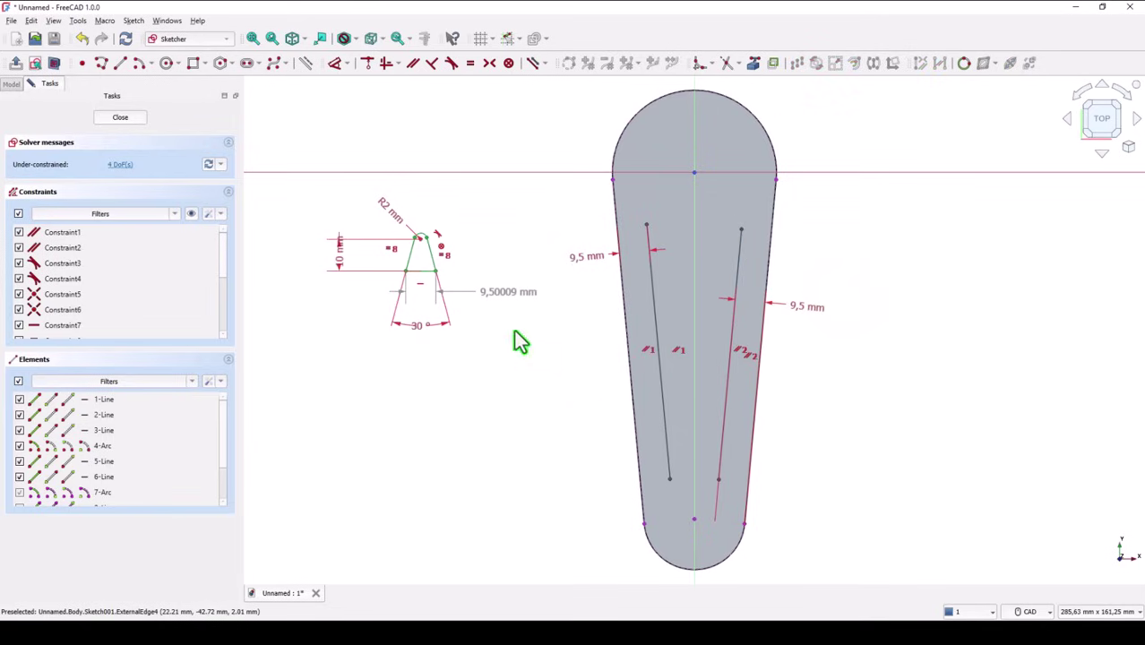
Step: Draw two centre-point arcs between the inner lines, one centred on the origin and one on the lower end's arc centre
left_click(141, 66)
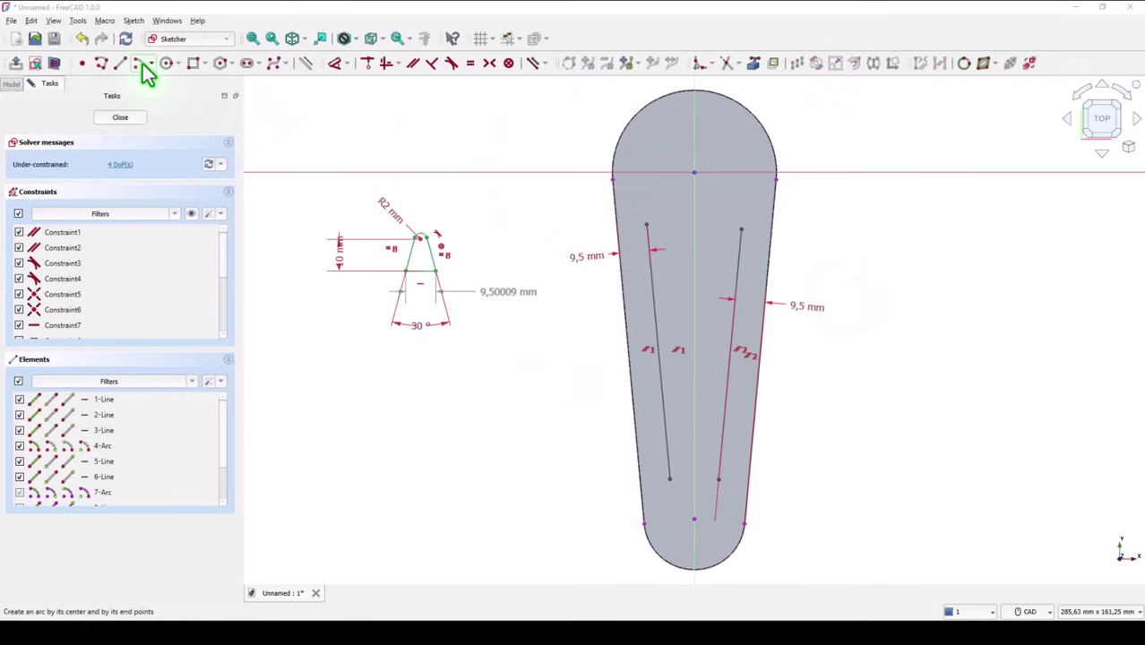
left_click(695, 172)
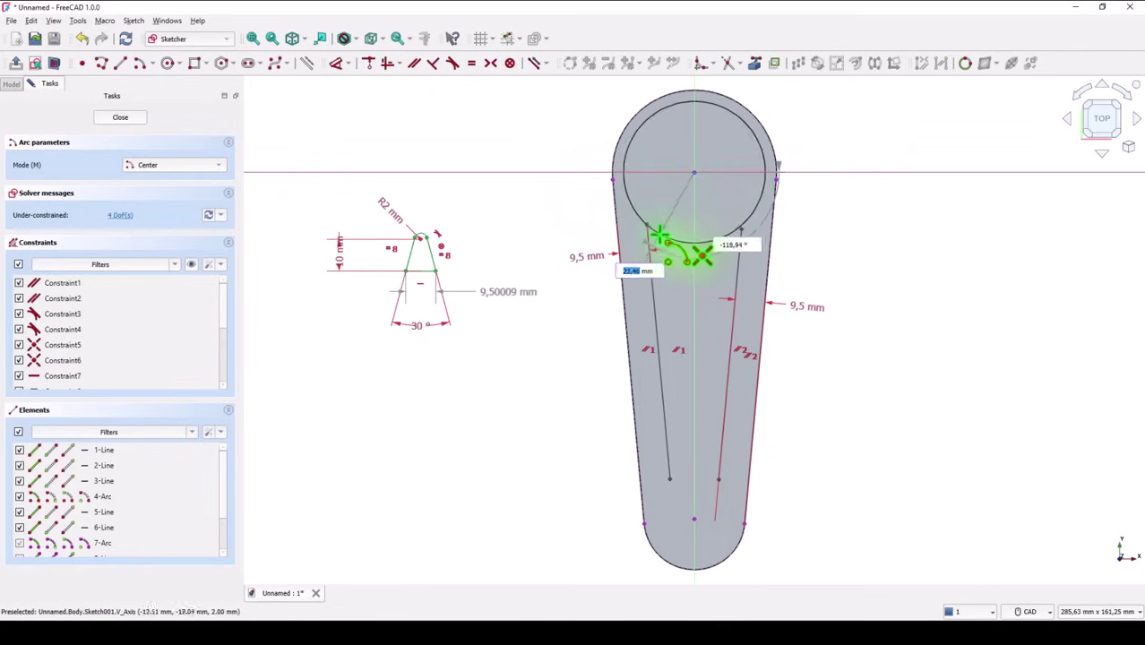
left_click(652, 264)
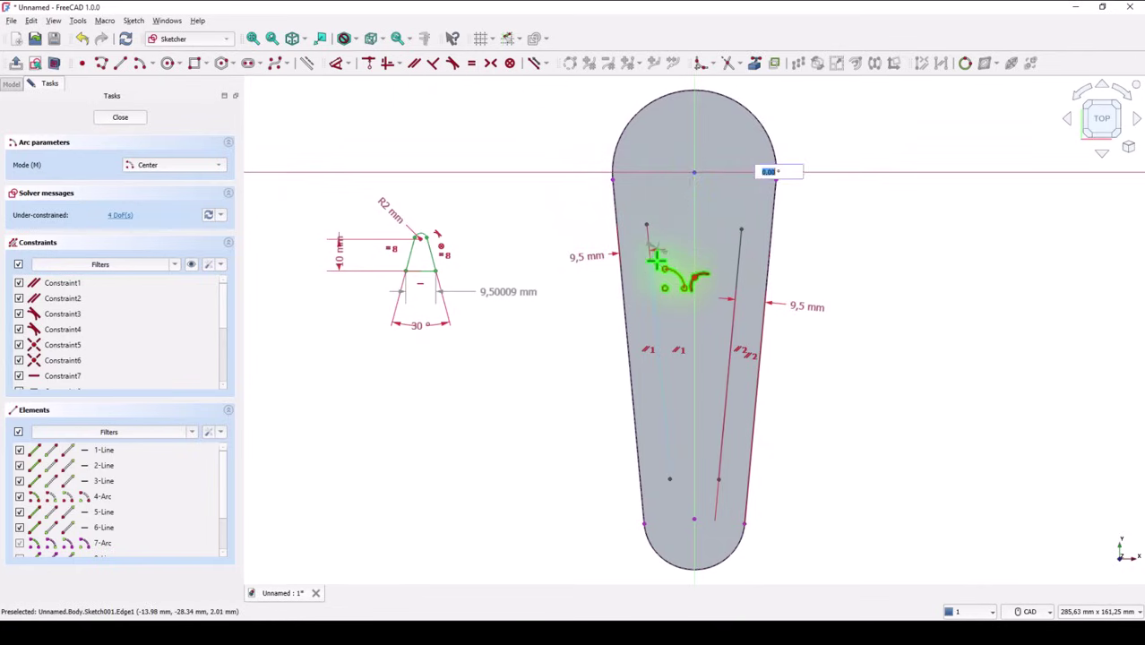
left_click(740, 264)
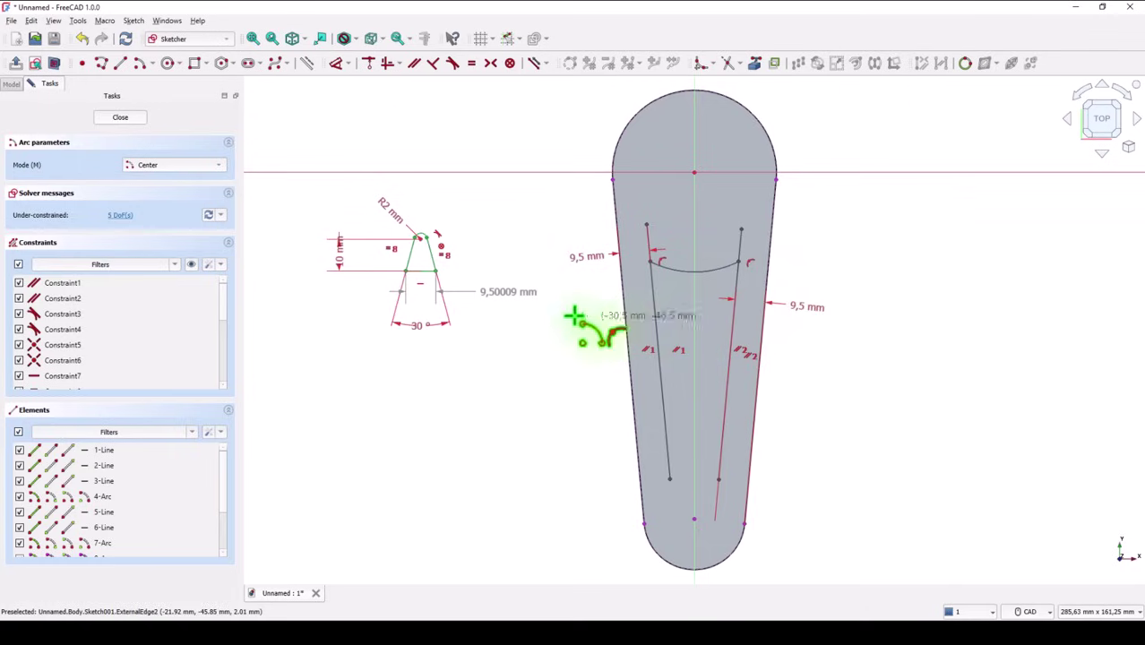
left_click(694, 518)
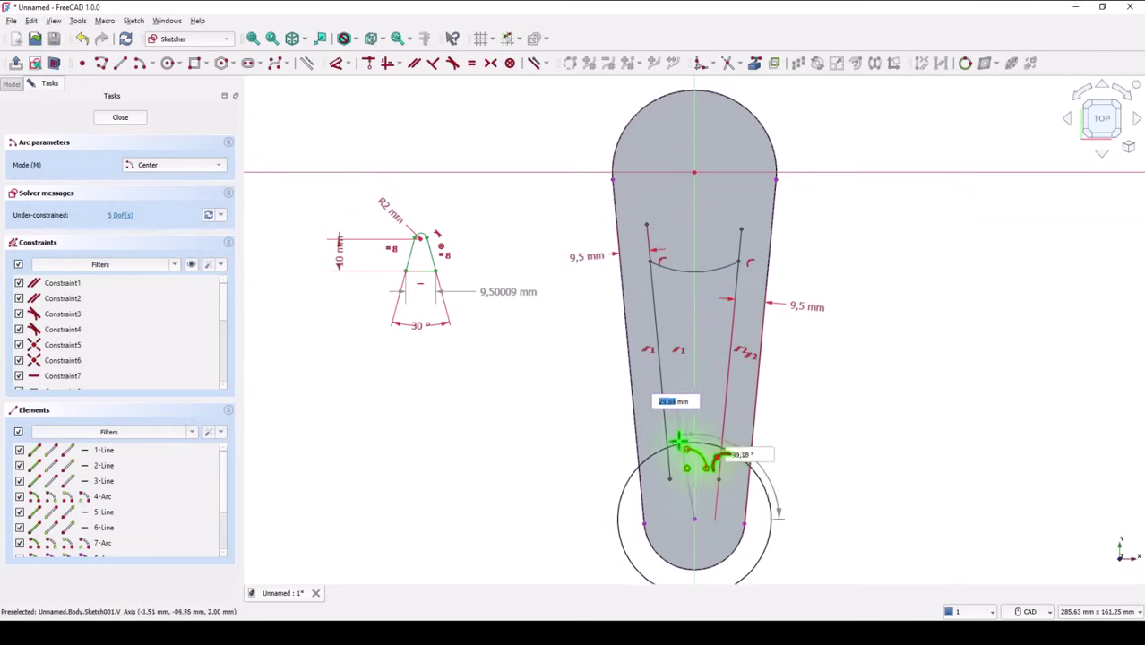
left_click(669, 435)
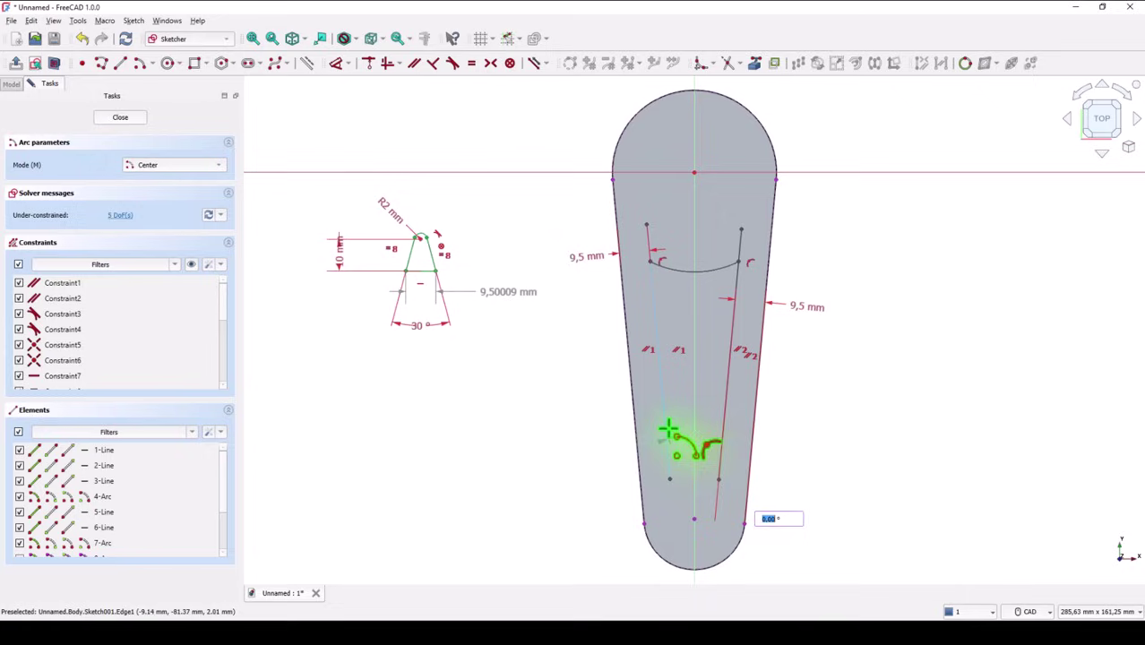
left_click(726, 436)
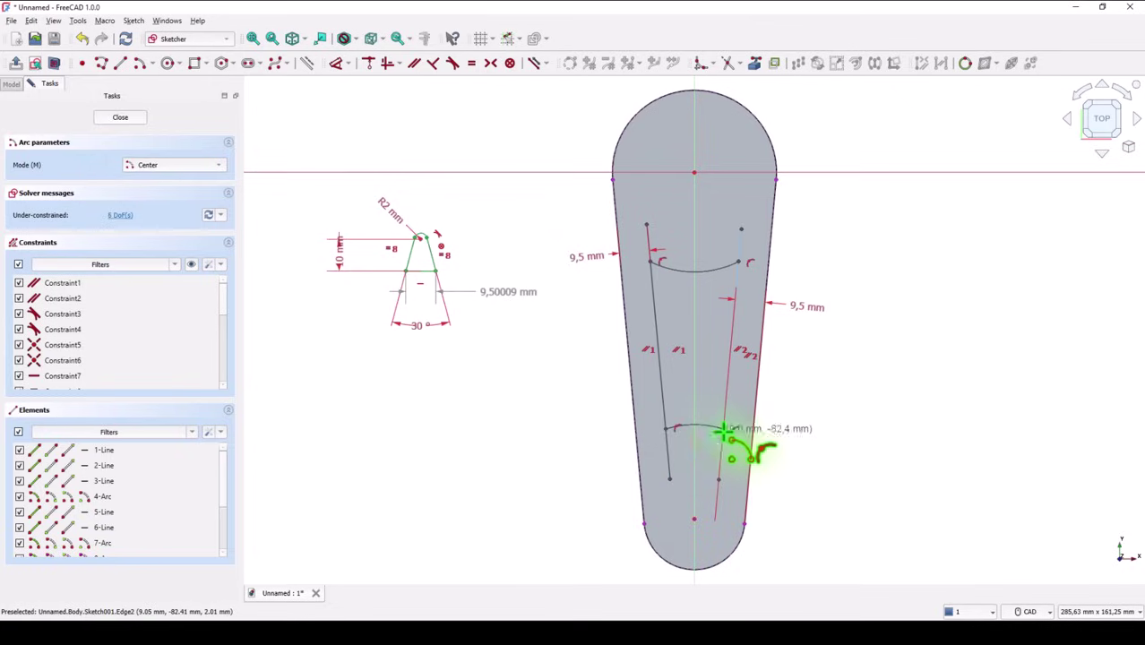
right_click(512, 439)
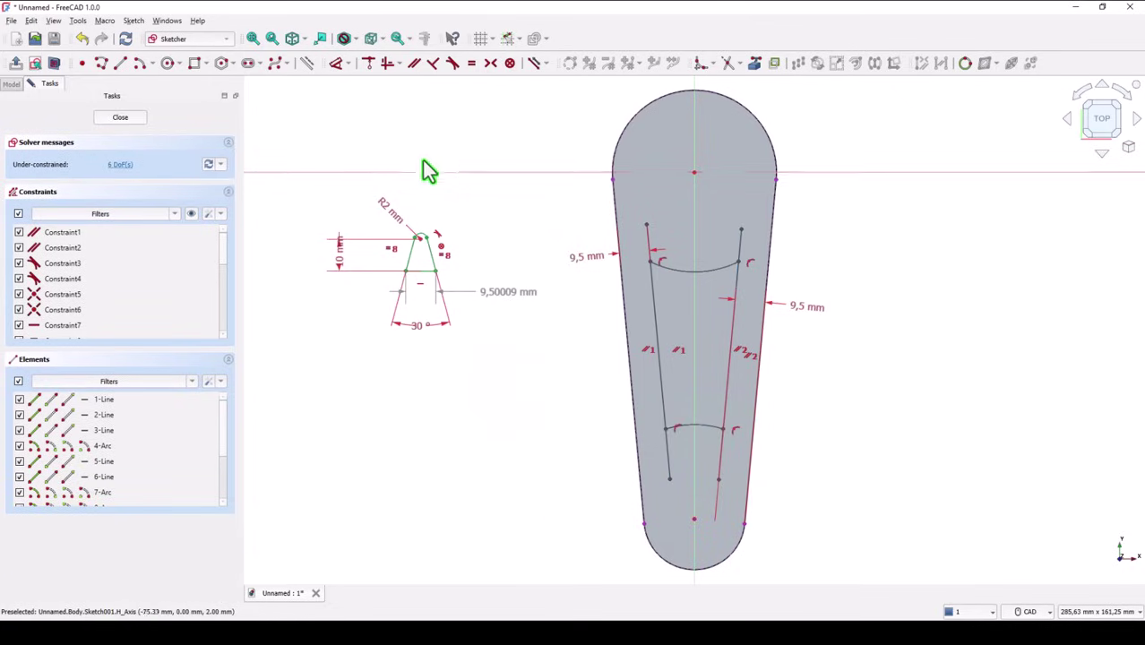
Step: Trim the ends of both inner slanted lines that extend beyond the upper and lower arcs
left_click(729, 64)
left_click(649, 235)
left_click(738, 242)
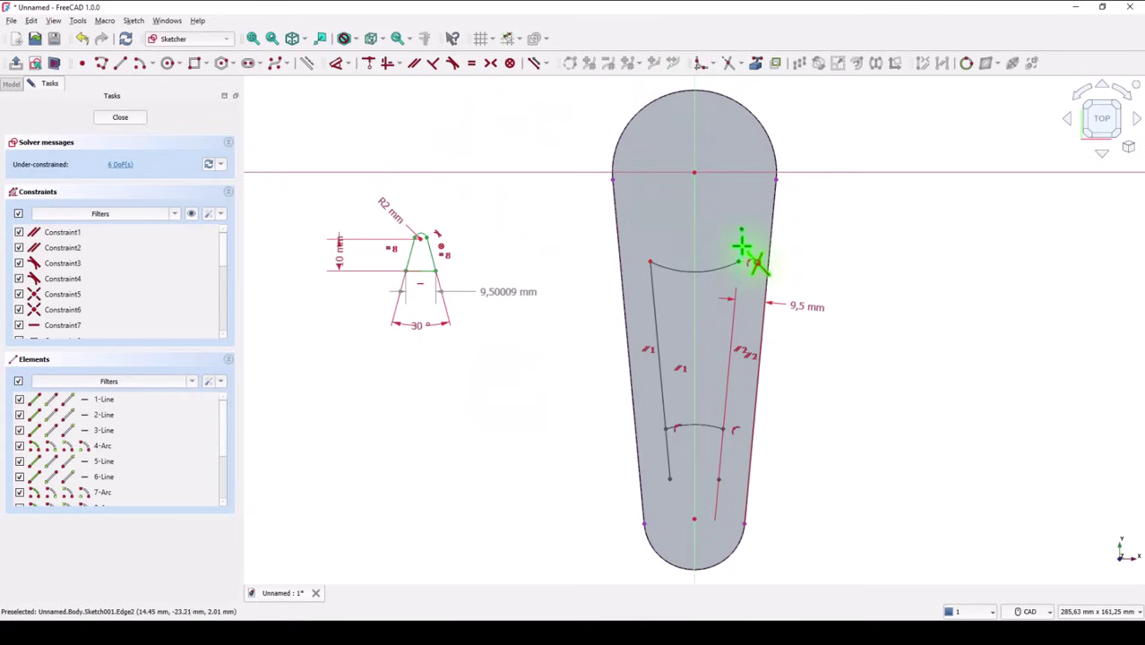
left_click(665, 454)
left_click(720, 460)
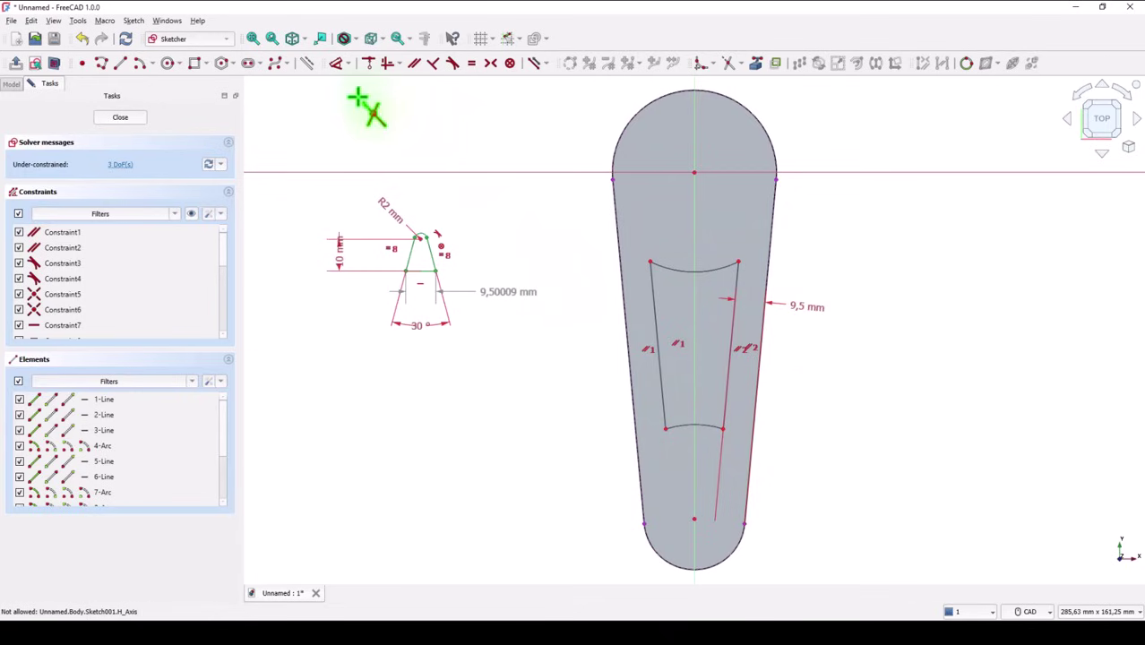
Step: Dimension the inner profile's upper arc with a radius of 64.5/2 mm and its lower arc with a radius of 51/2 mm
left_click(337, 65)
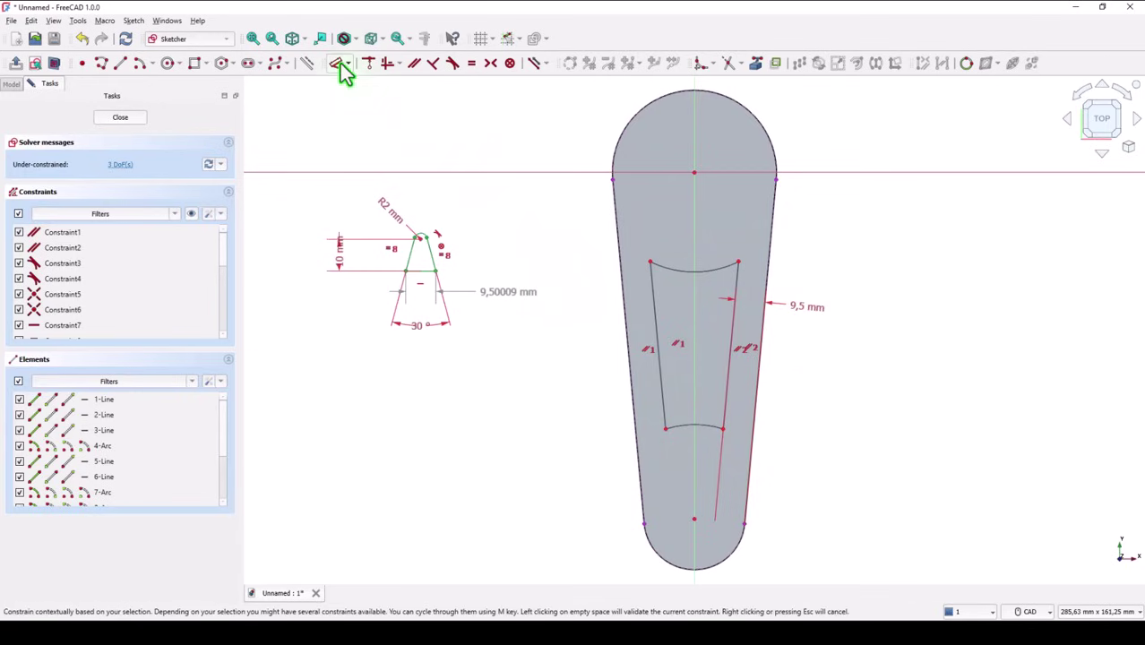
left_click(669, 265)
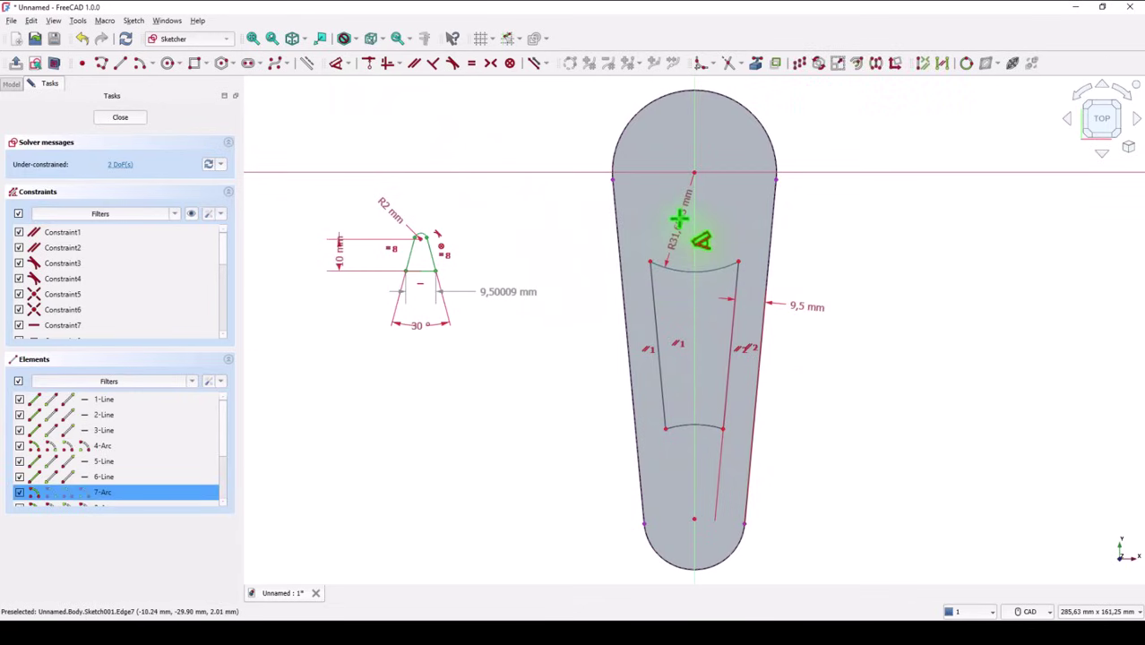
left_click(678, 225)
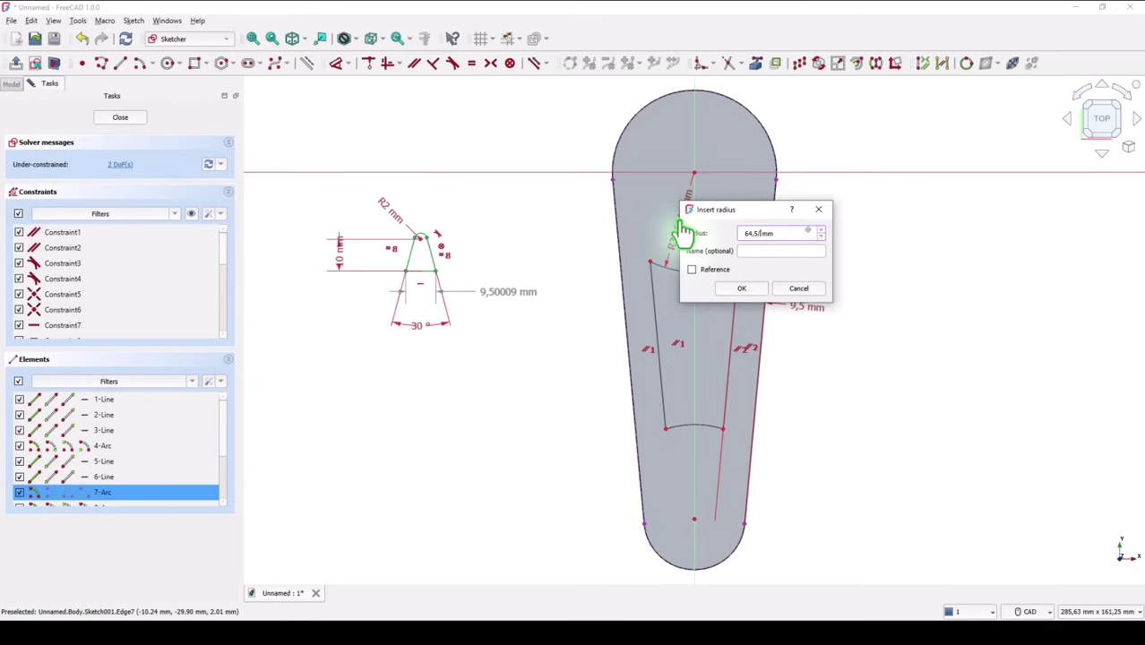
key("Return")
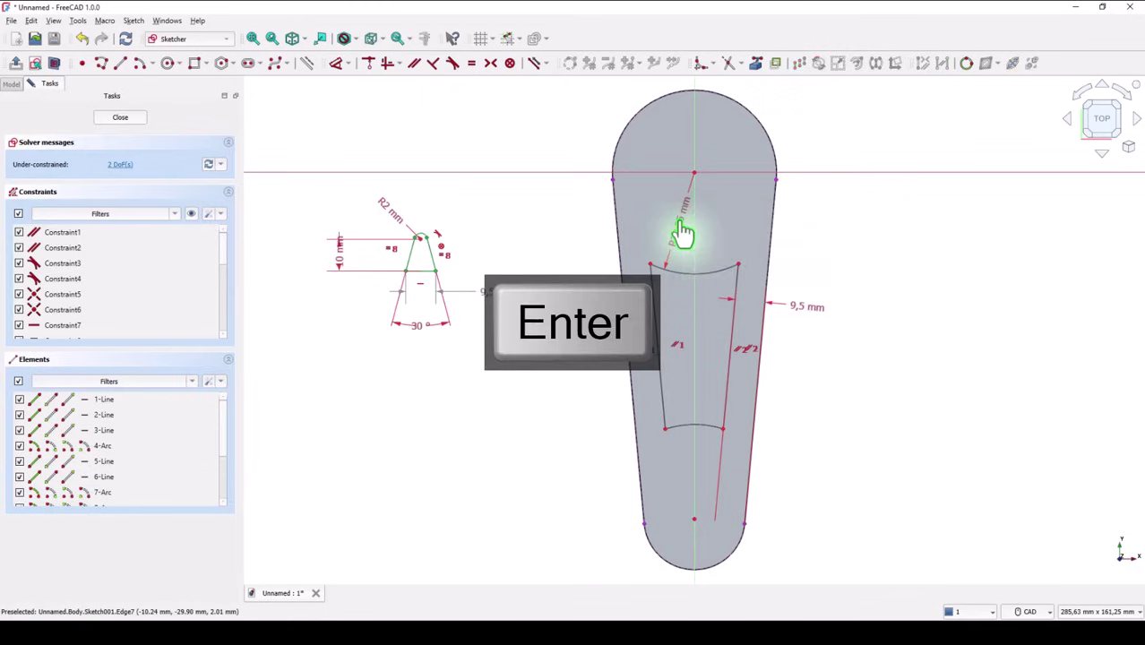
left_click(708, 432)
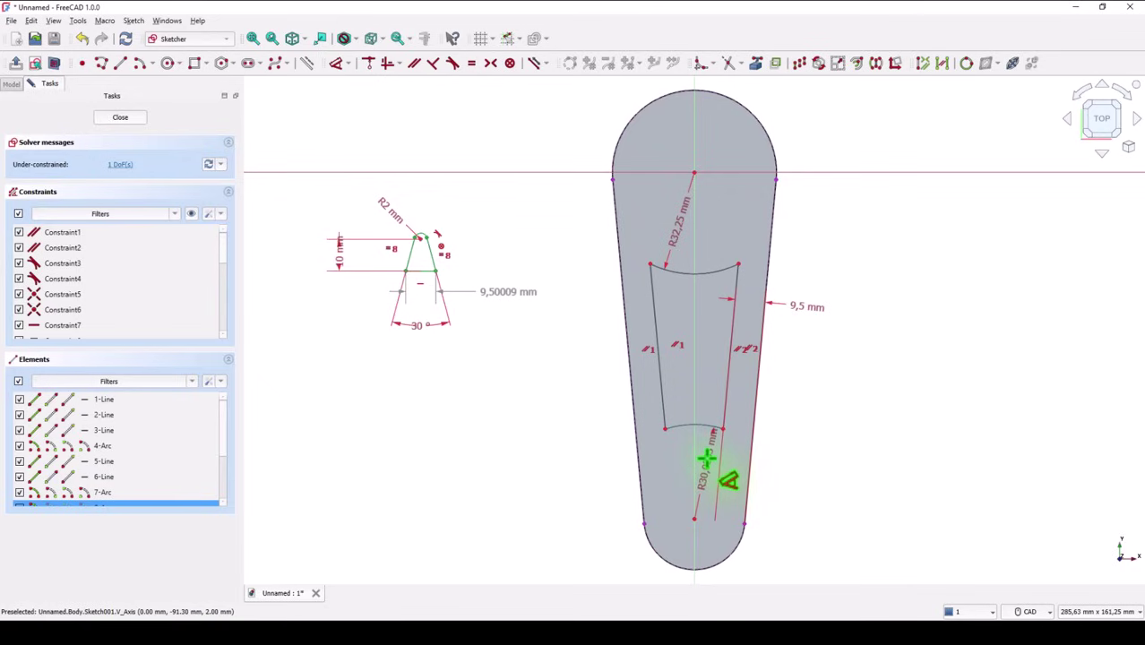
left_click(707, 458)
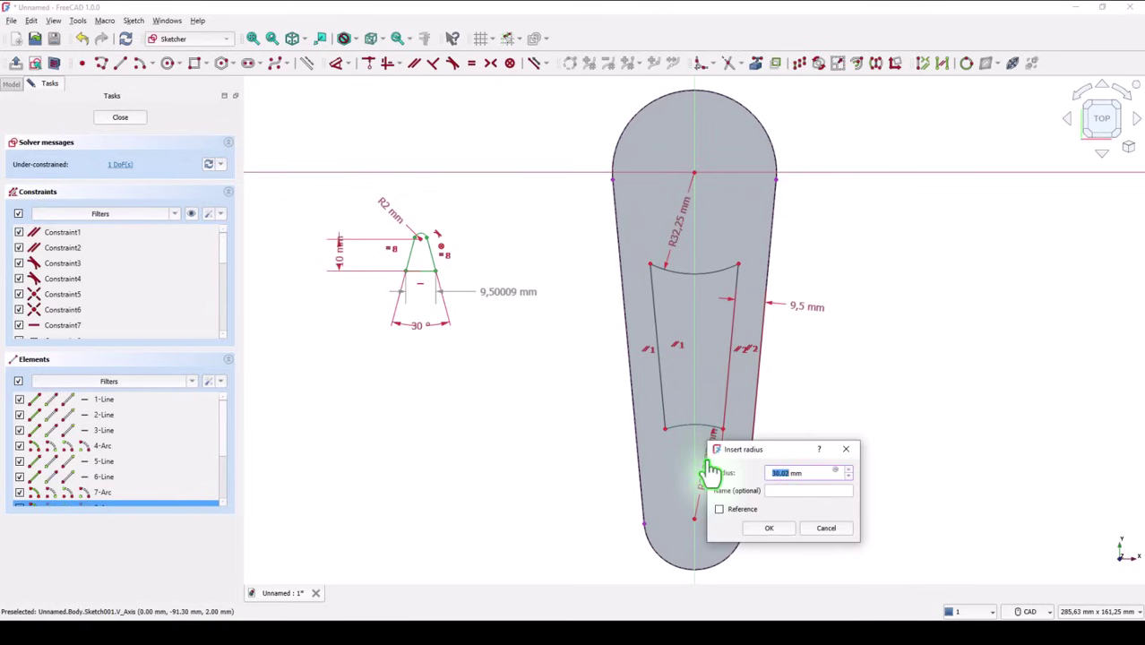
type("51/2")
key("Return")
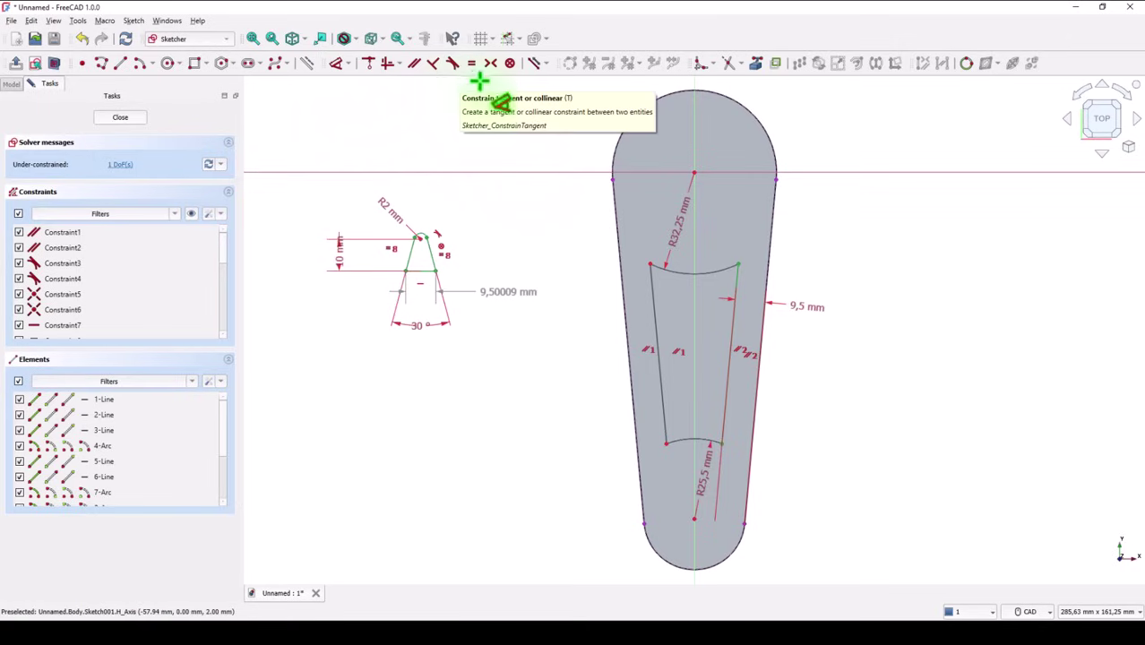
Step: Fillet both upper corners of the inner profile, between the upper arc and each slanted line
left_click(704, 67)
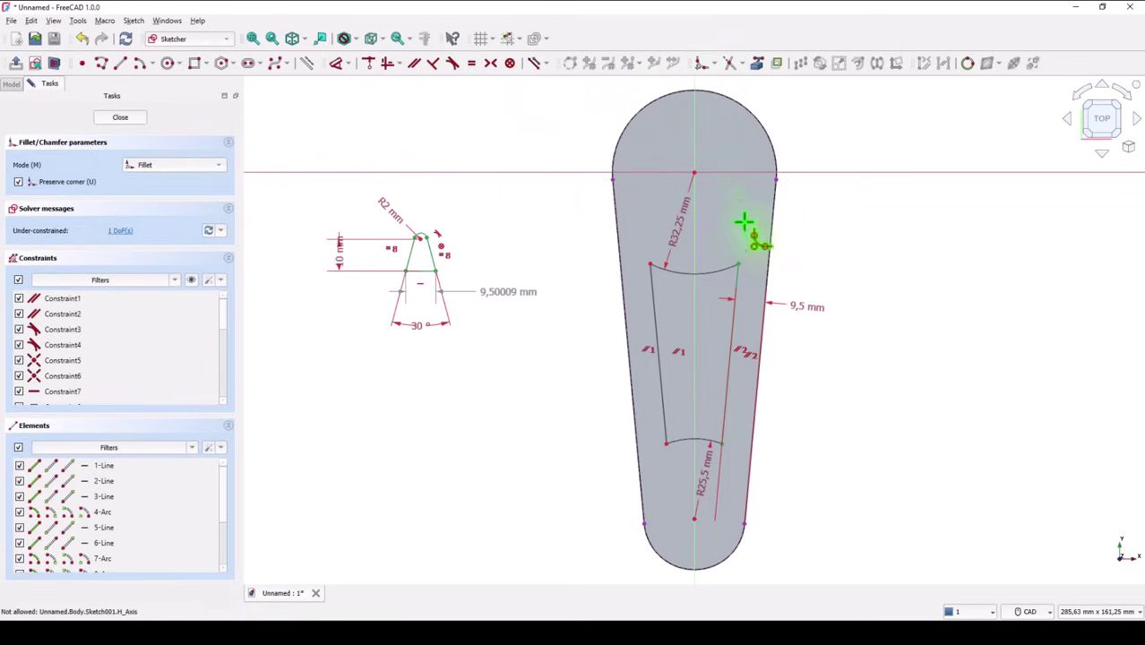
scroll(714, 284, "down", 2)
scroll(712, 282, "up", 5)
scroll(704, 281, "up", 2)
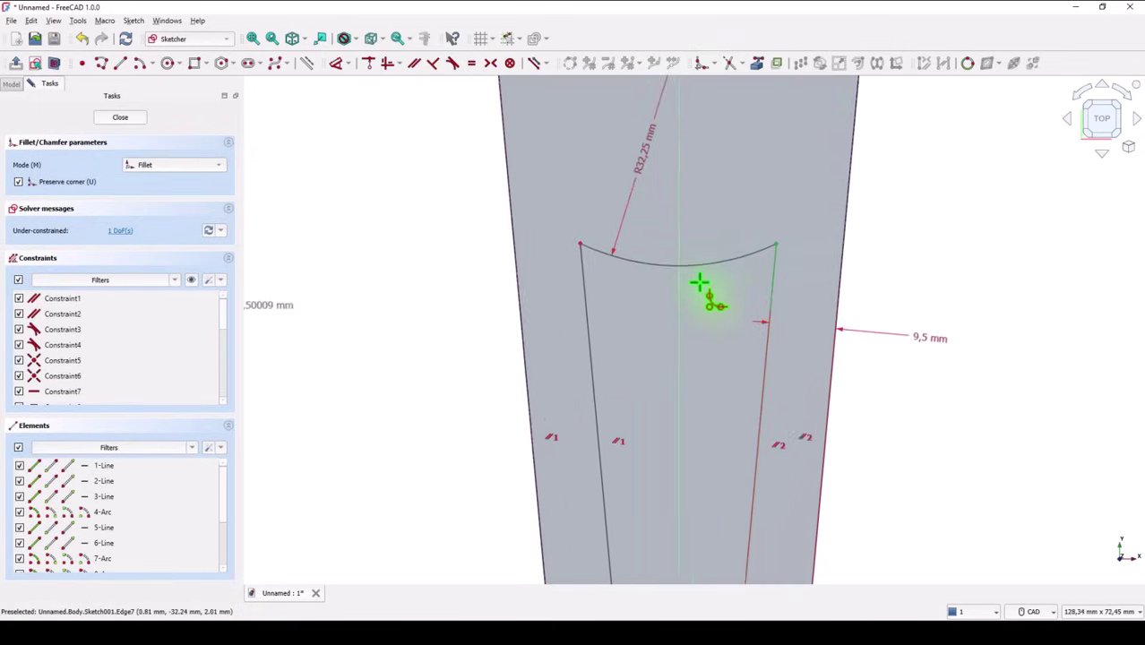
left_click(563, 283)
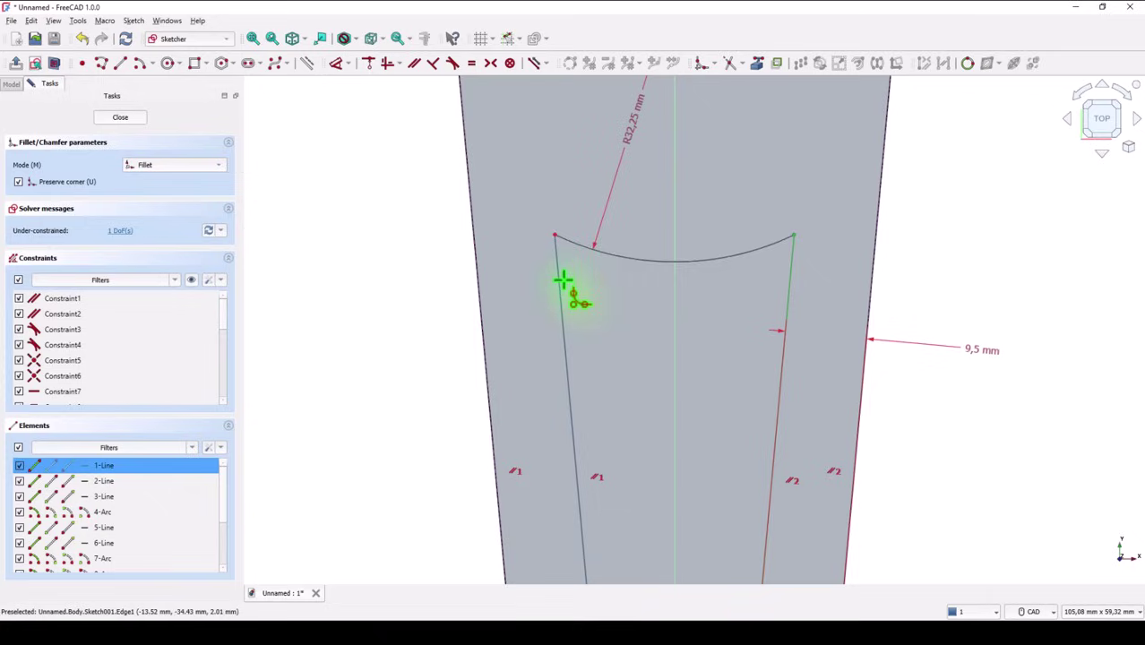
left_click(587, 253)
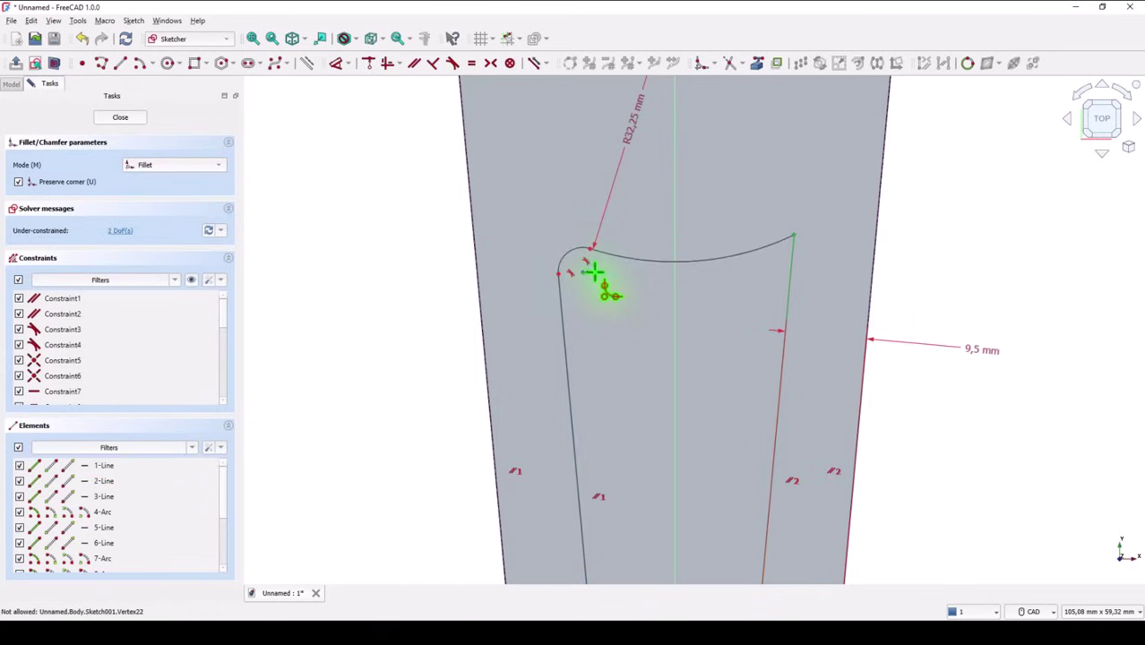
left_click(760, 262)
left_click(783, 281)
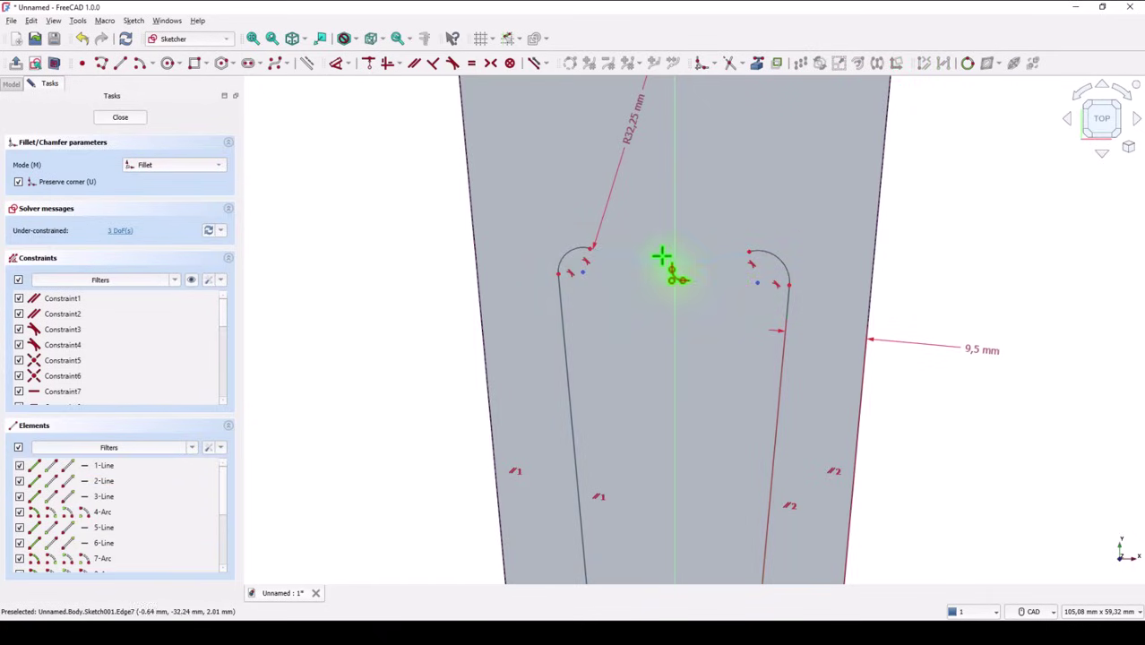
Step: Constrain the two upper corner fillets as equal and set their radius to 10 mm
left_click(473, 66)
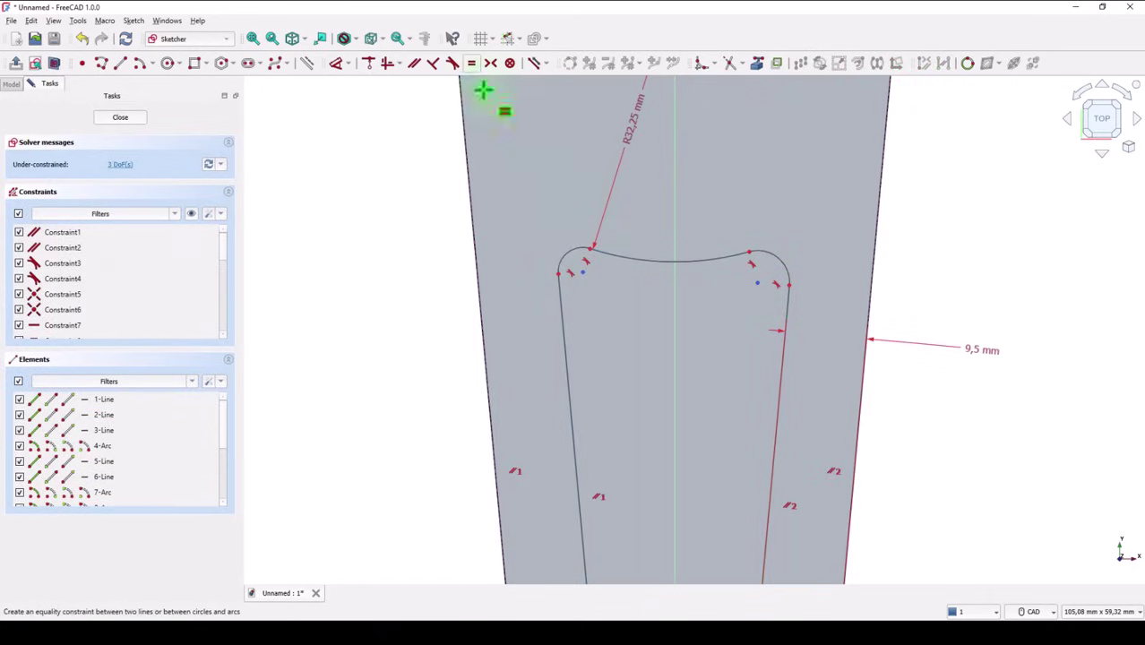
left_click(766, 255)
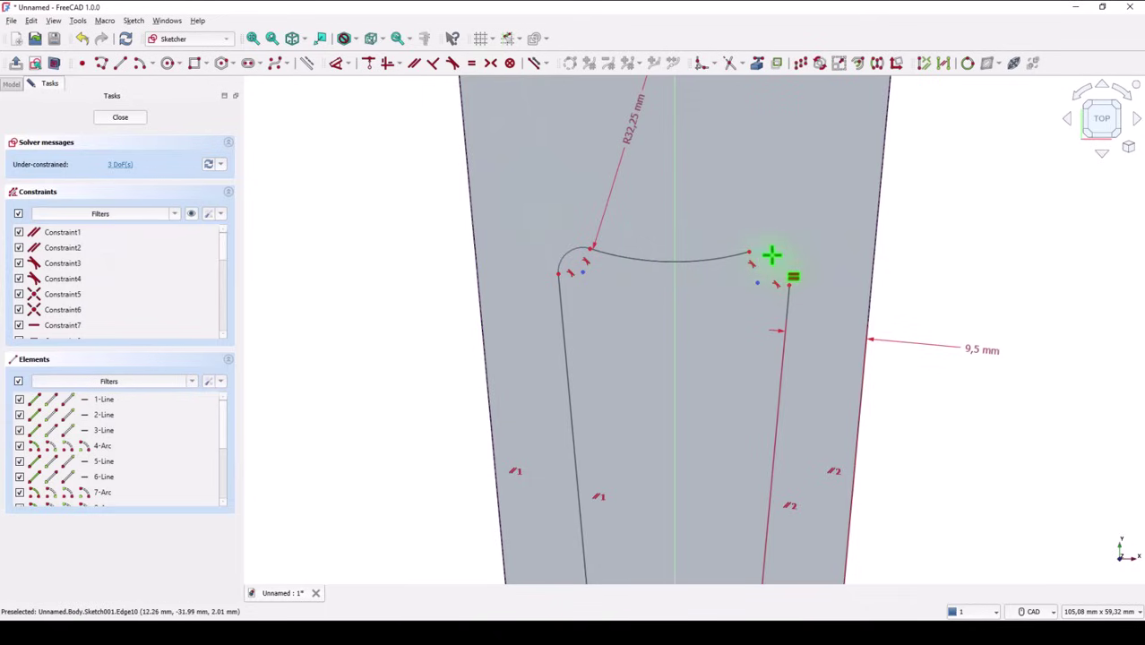
left_click(568, 255)
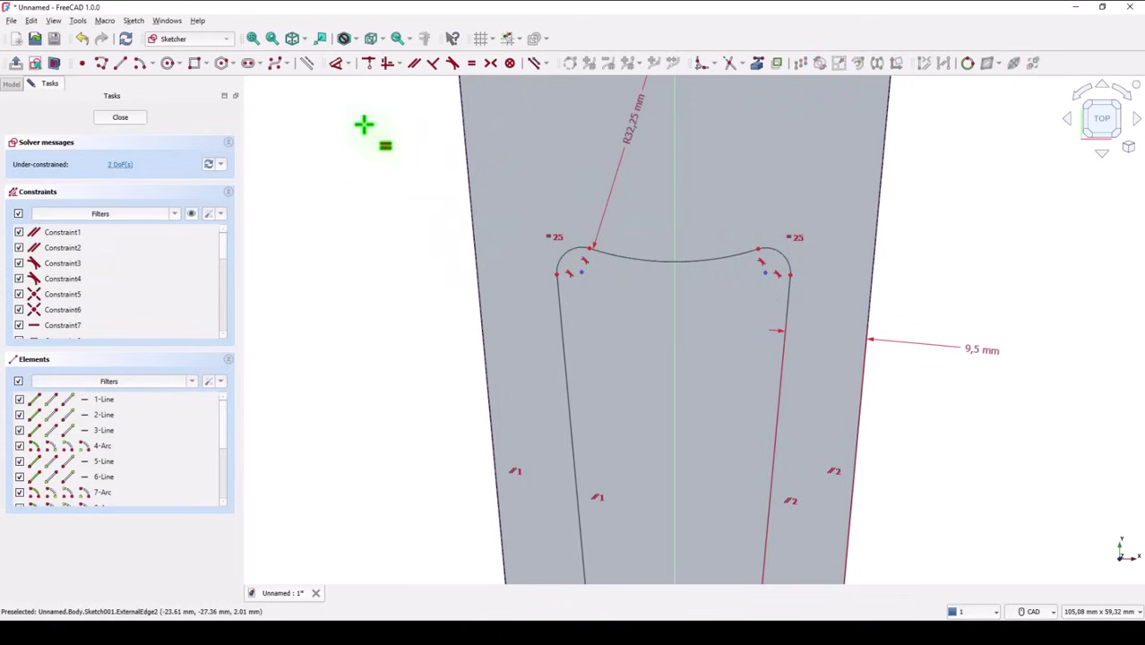
left_click(335, 68)
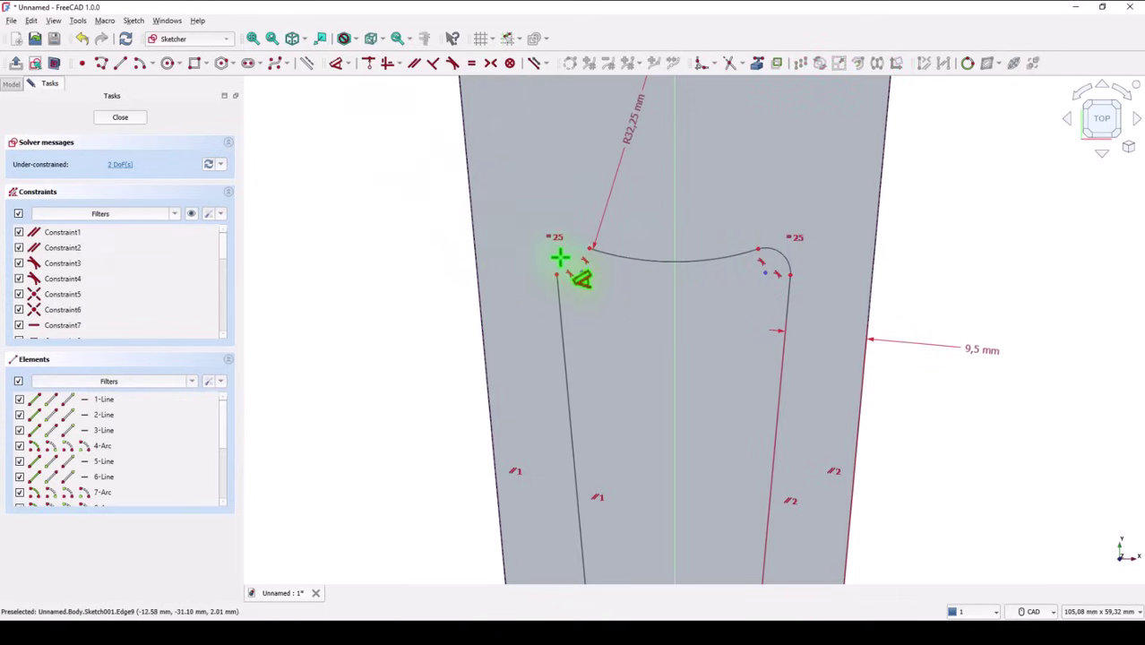
right_click(560, 257)
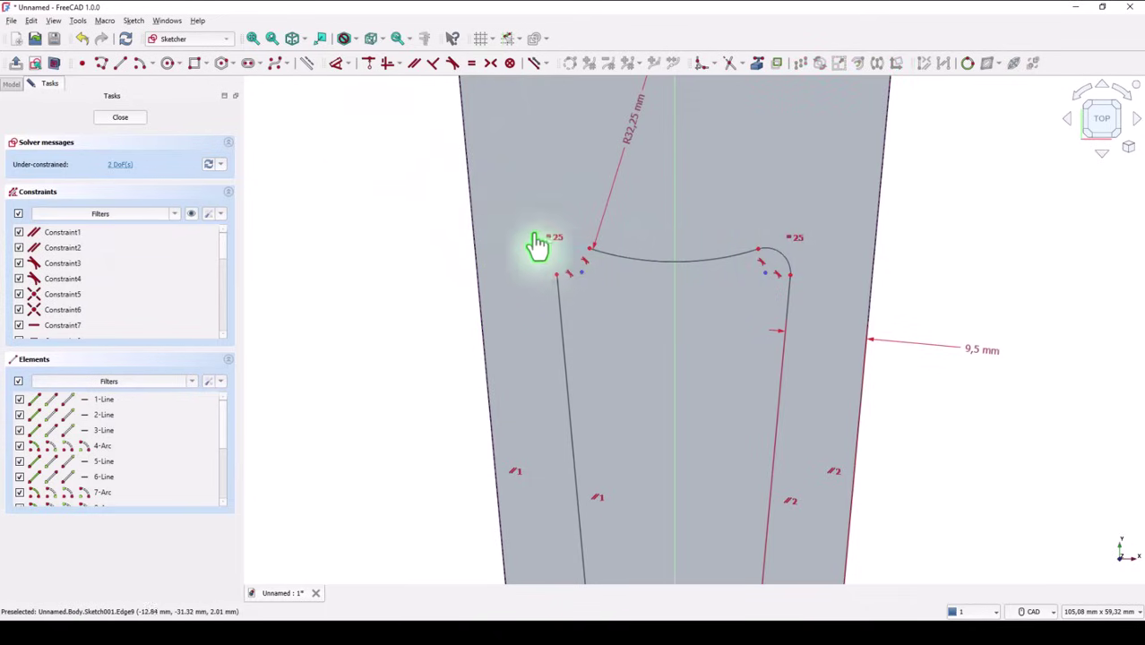
left_click(570, 272)
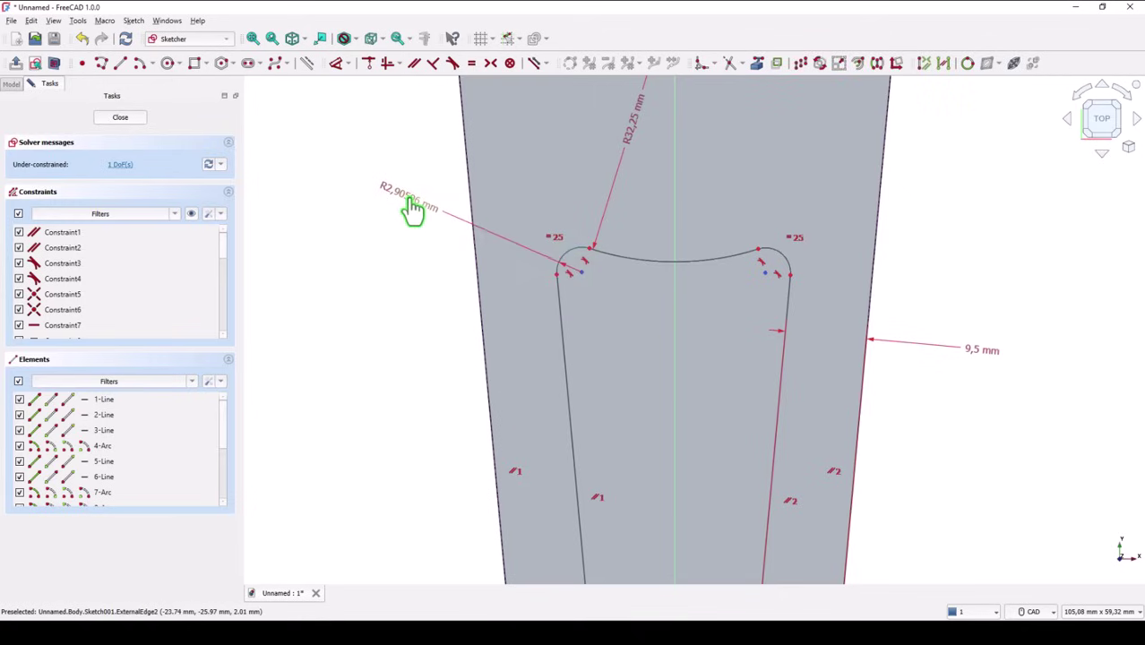
left_click(406, 199)
key("Return")
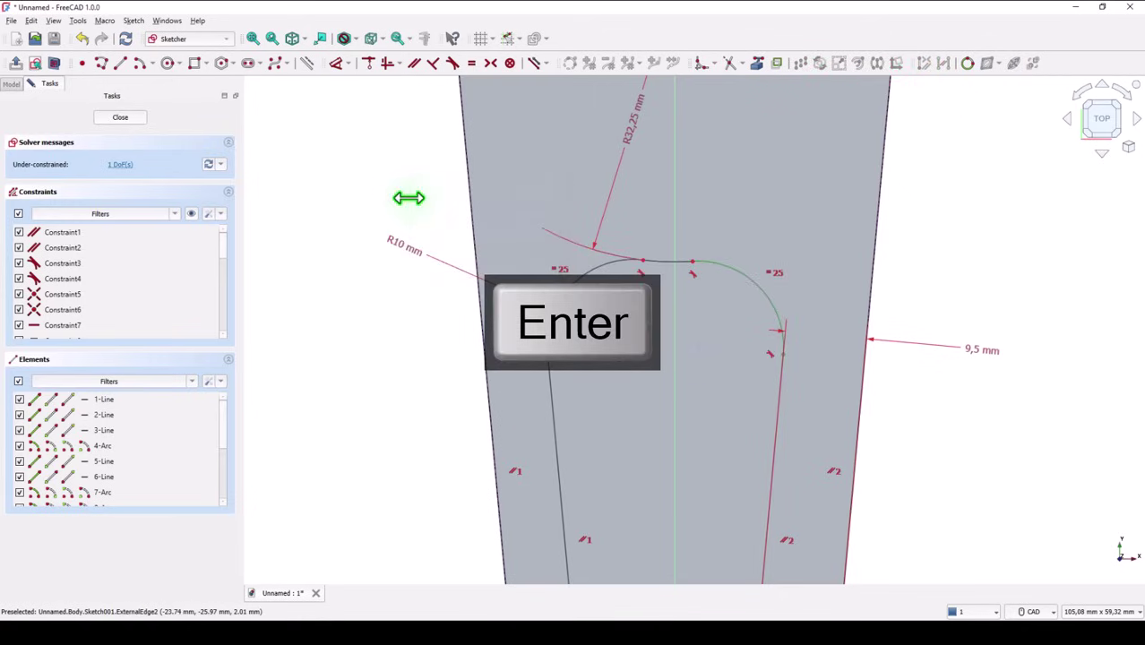
Step: Fillet both lower corners of the inner profile, between the lower arc and each slanted line
middle_click_drag(644, 403, 657, 175)
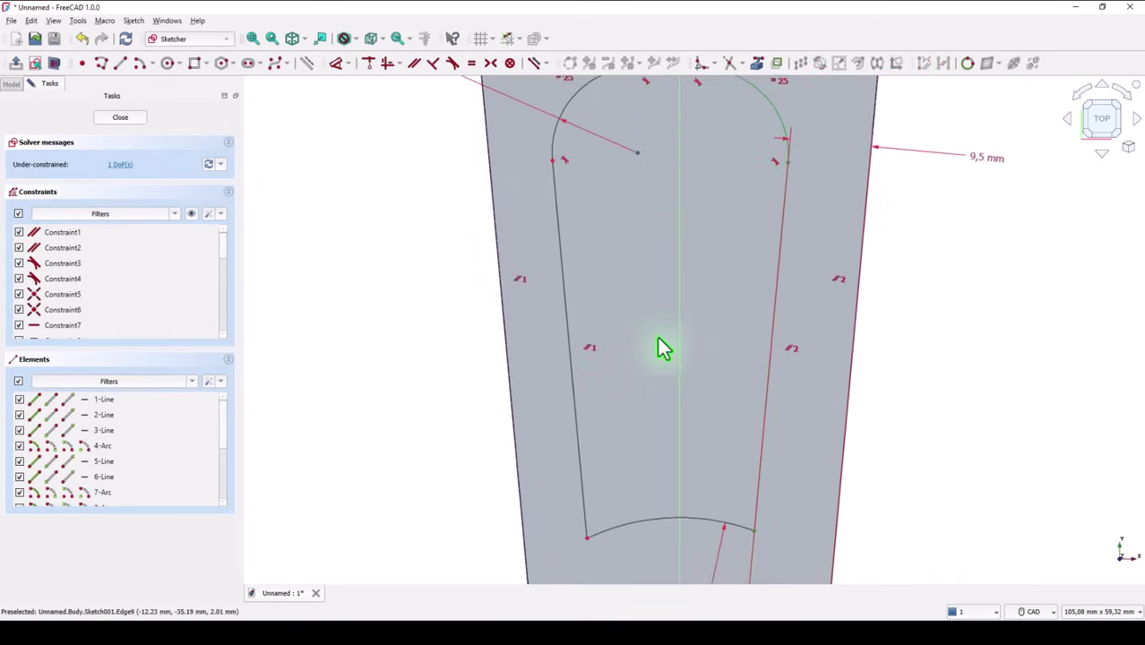
middle_click_drag(659, 346, 660, 199)
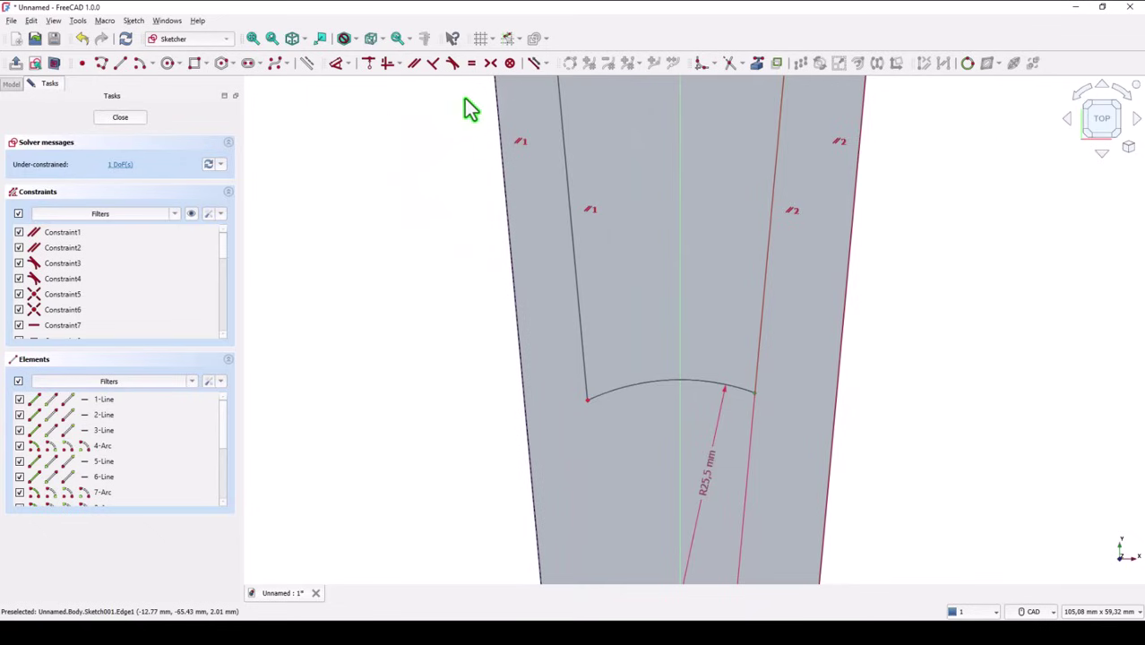
left_click(702, 64)
left_click(583, 355)
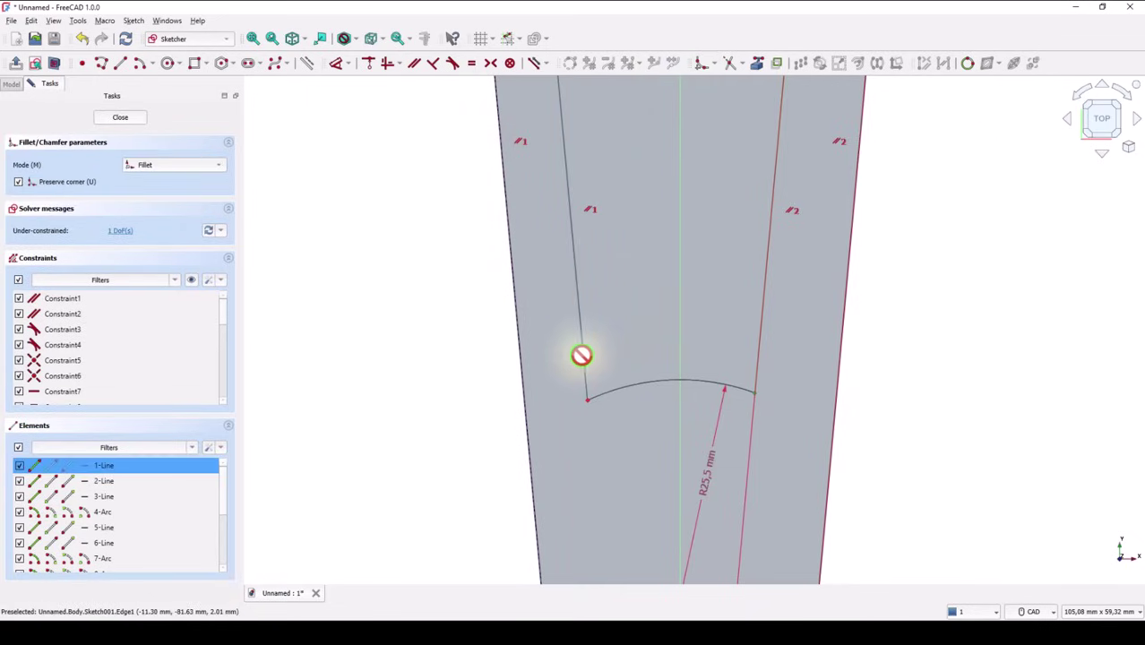
left_click(621, 390)
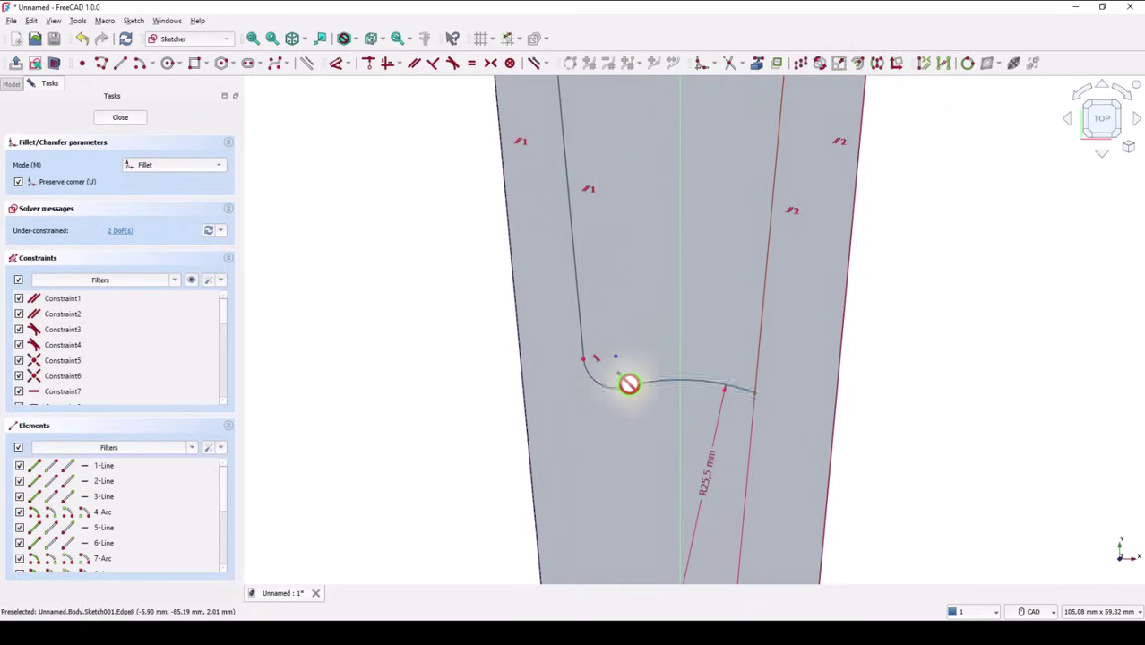
left_click(717, 384)
left_click(758, 338)
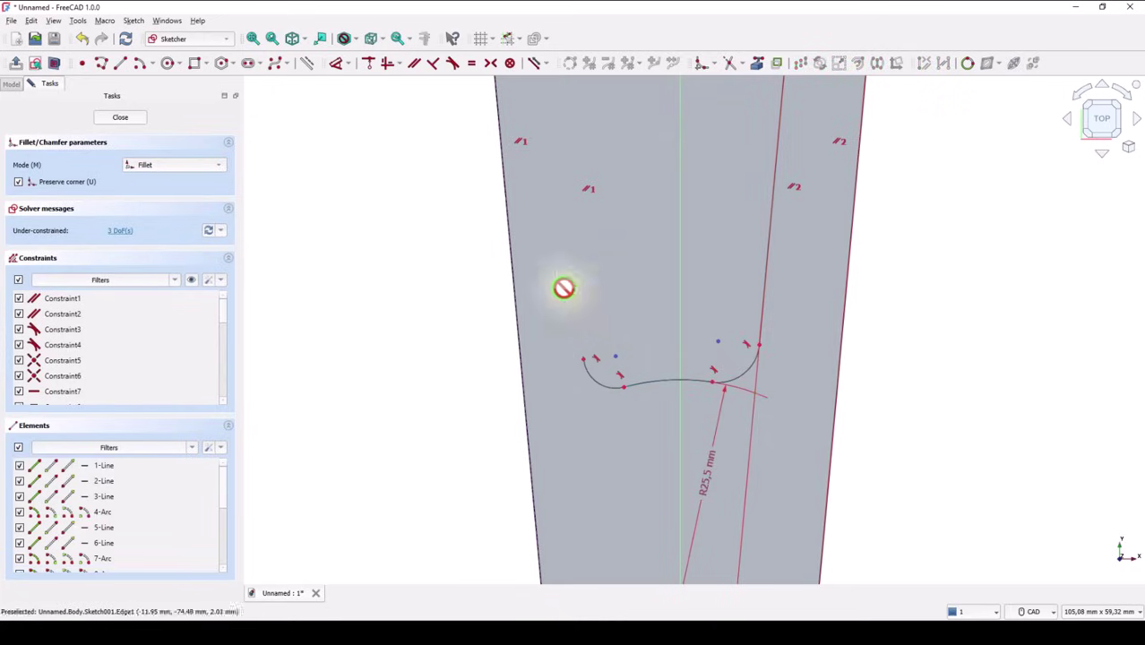
Step: Constrain the two lower corner fillets as equal and set their radius to 4 mm
left_click(472, 63)
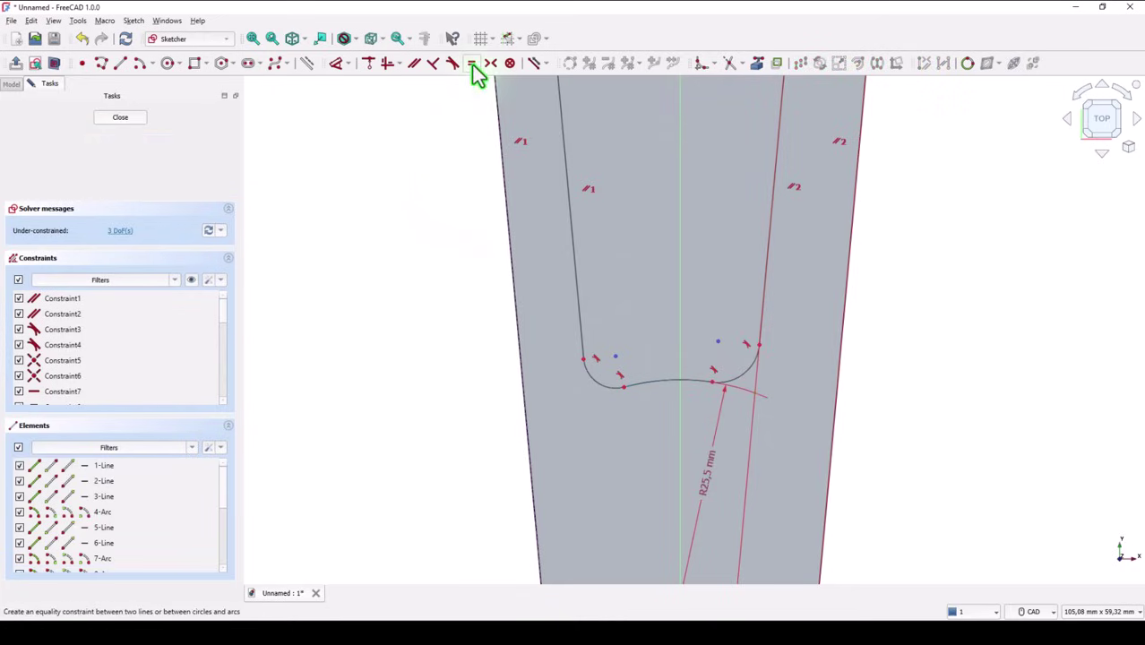
right_click(710, 376)
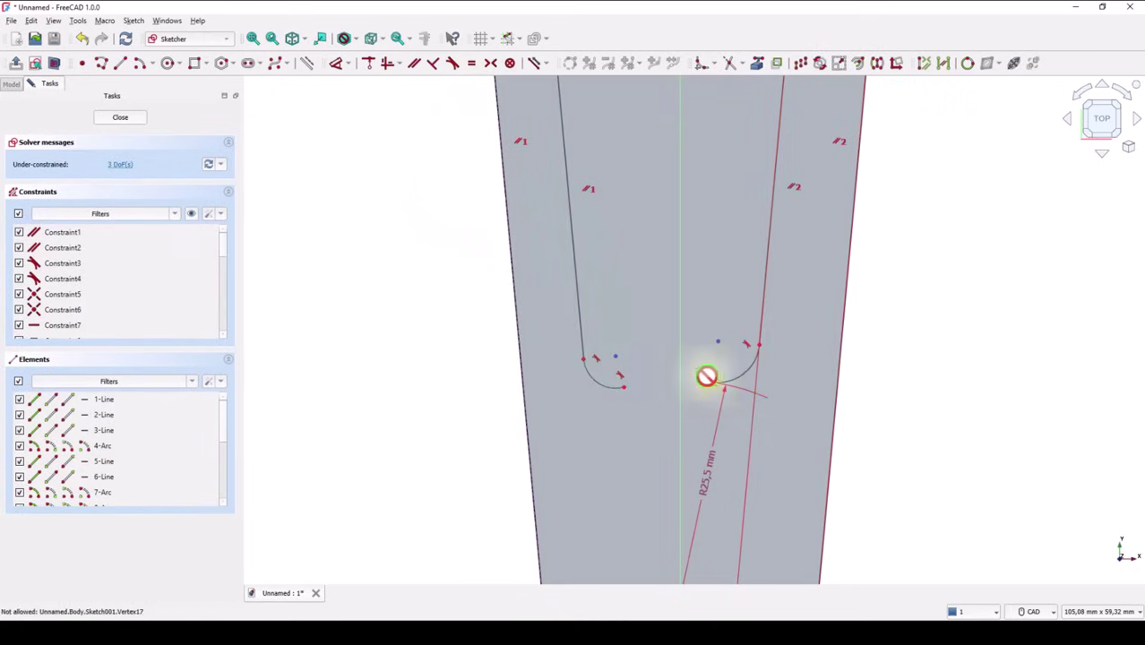
left_click(739, 392)
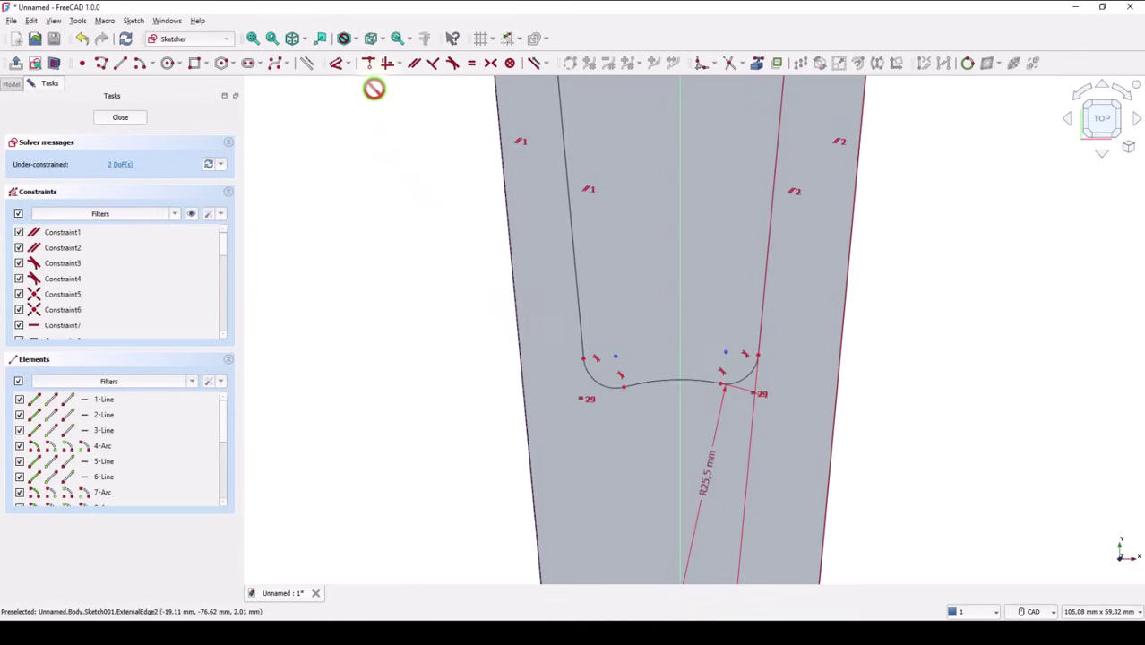
left_click(340, 68)
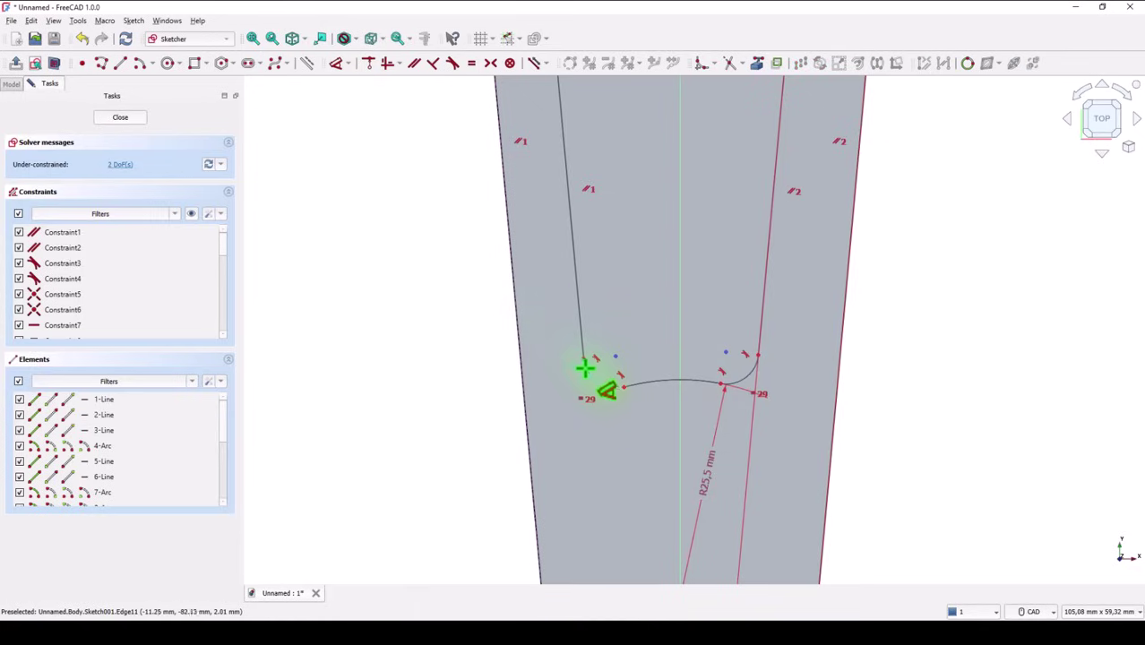
left_click(587, 369)
left_click(455, 434)
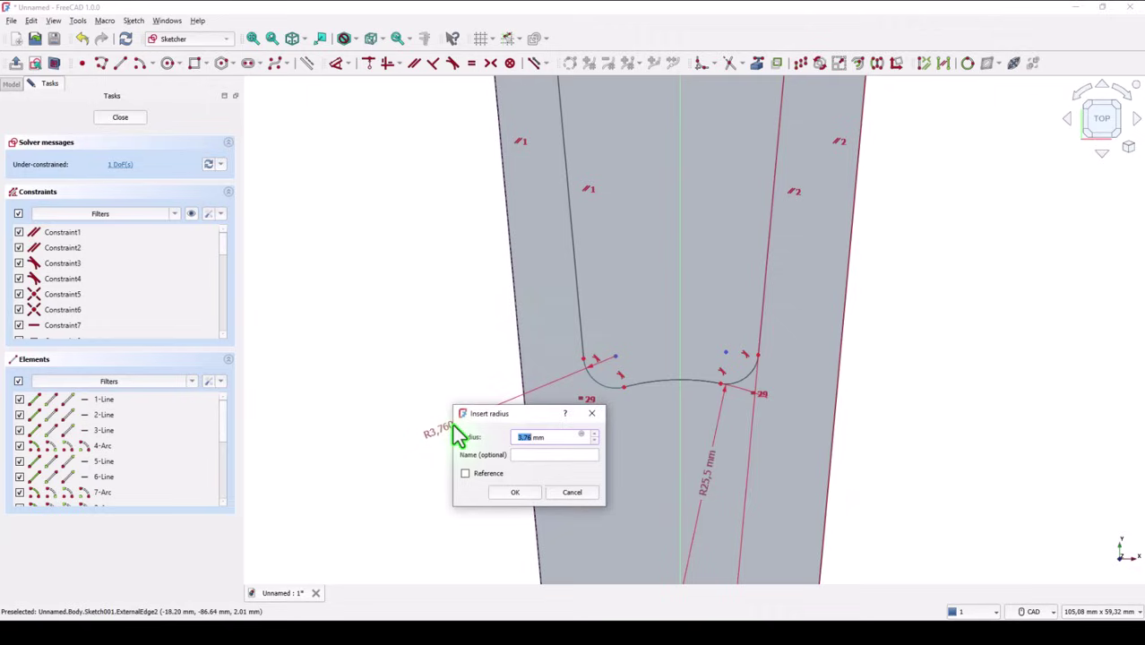
type("4")
key("Return")
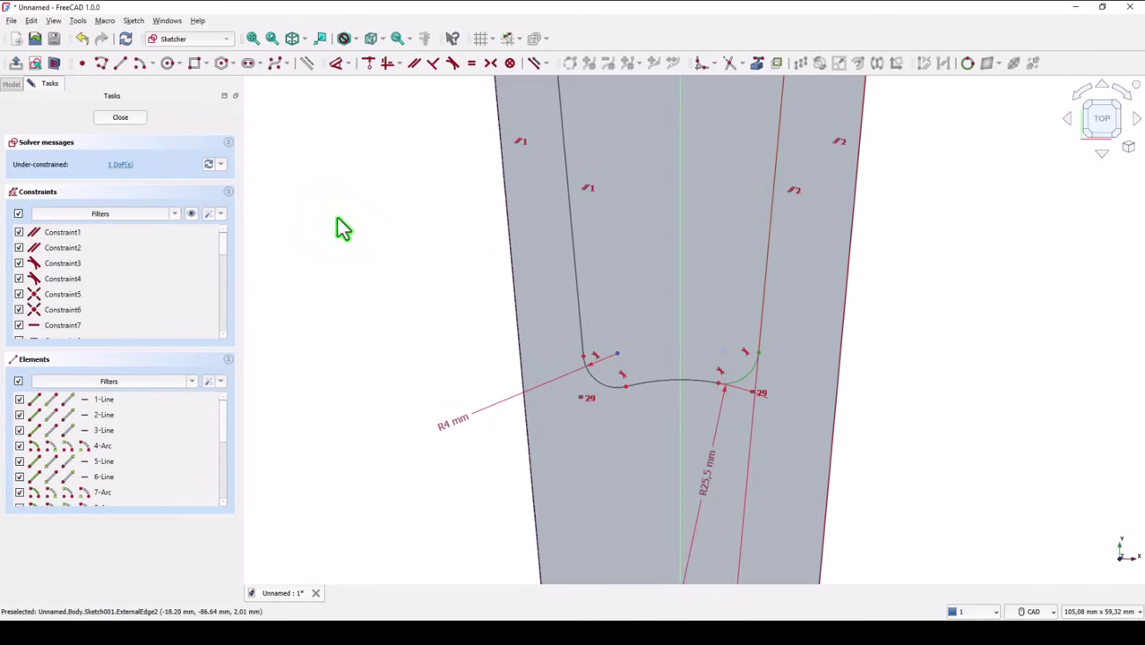
Step: Move the 9.5 mm dimension label lower beside the right external edge
left_click(253, 40)
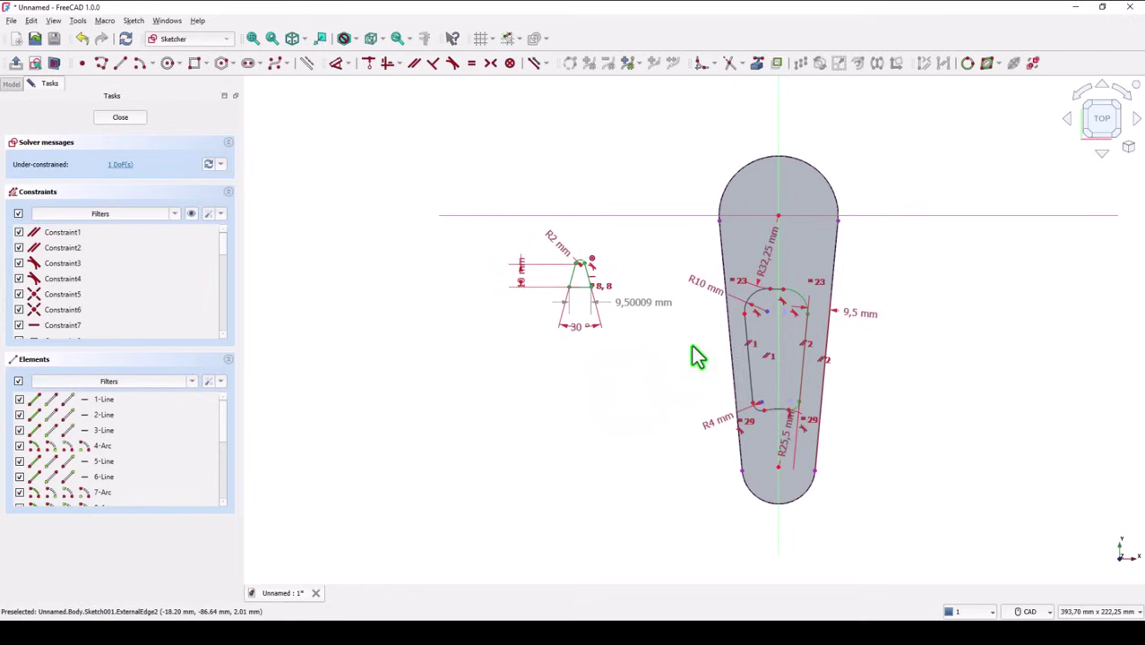
scroll(704, 351, "up", 4)
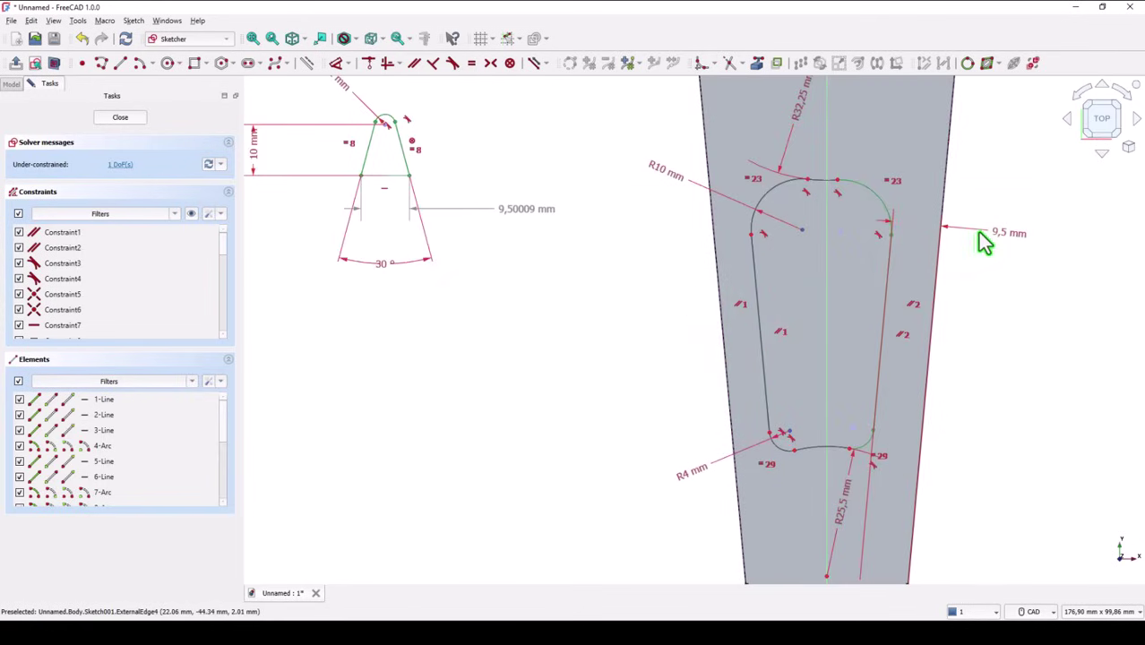
left_click_drag(1004, 237, 980, 289)
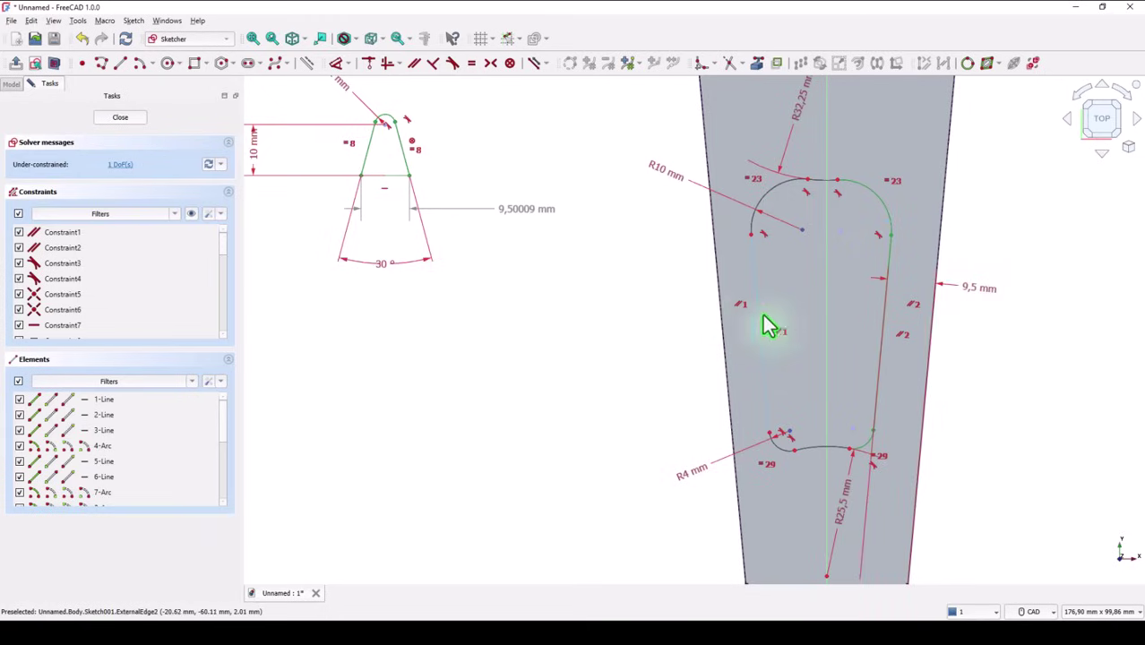
Step: Set the distance between the left external edge and the inner profile's left slanted line to 9.5 mm, and finish the sketch
left_click(341, 70)
left_click(724, 337)
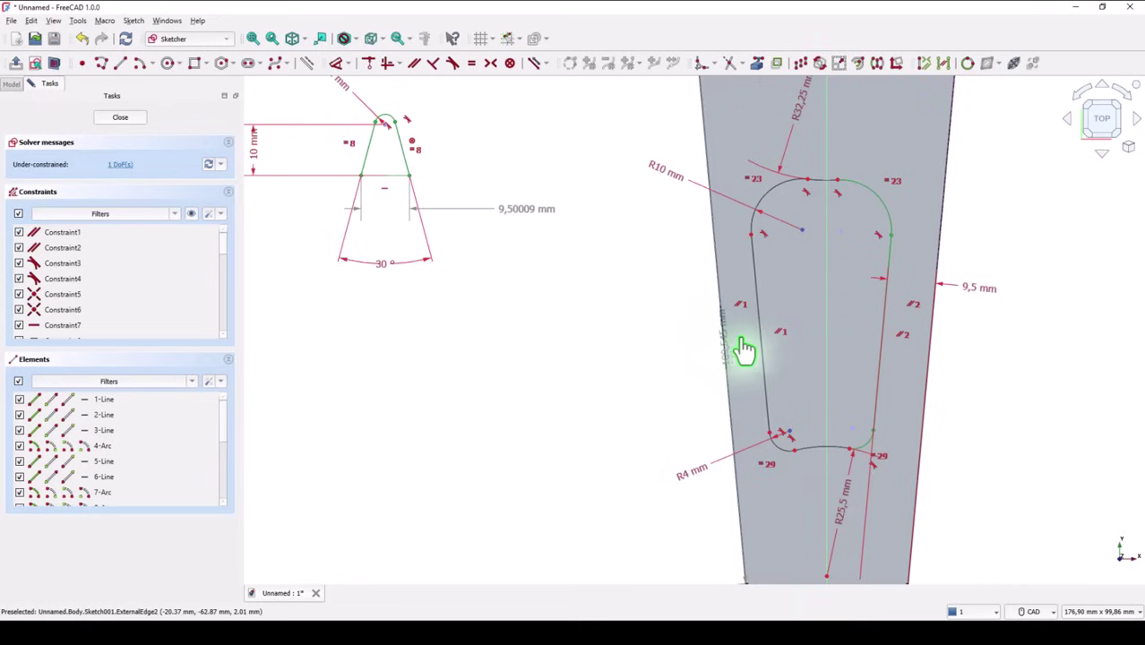
left_click(761, 350)
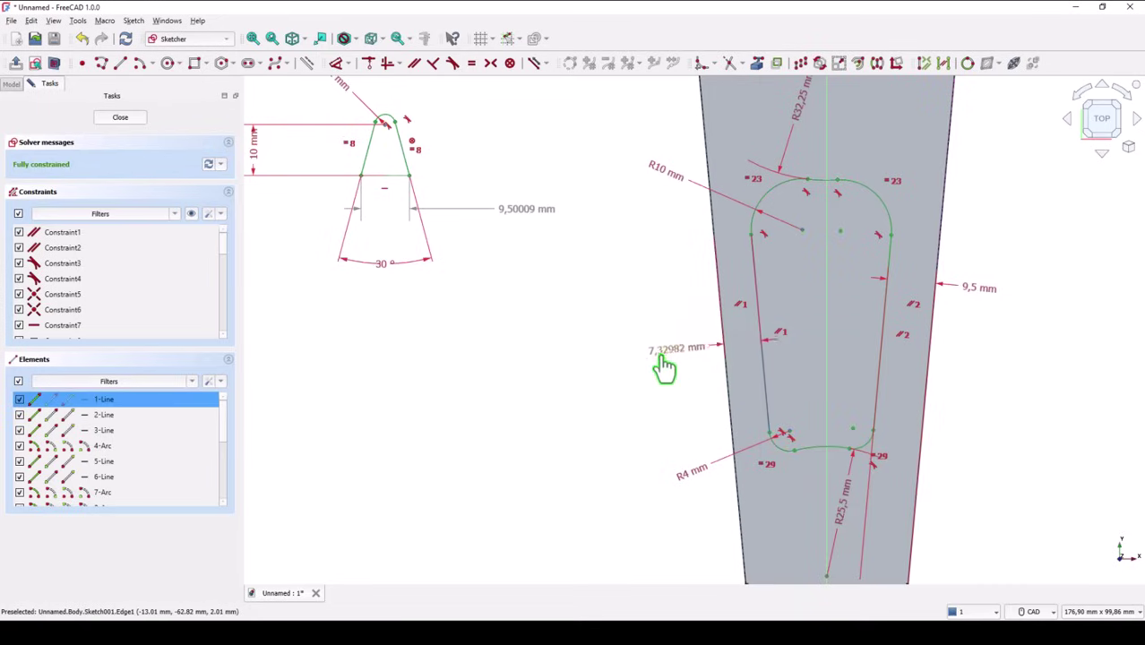
left_click(638, 361)
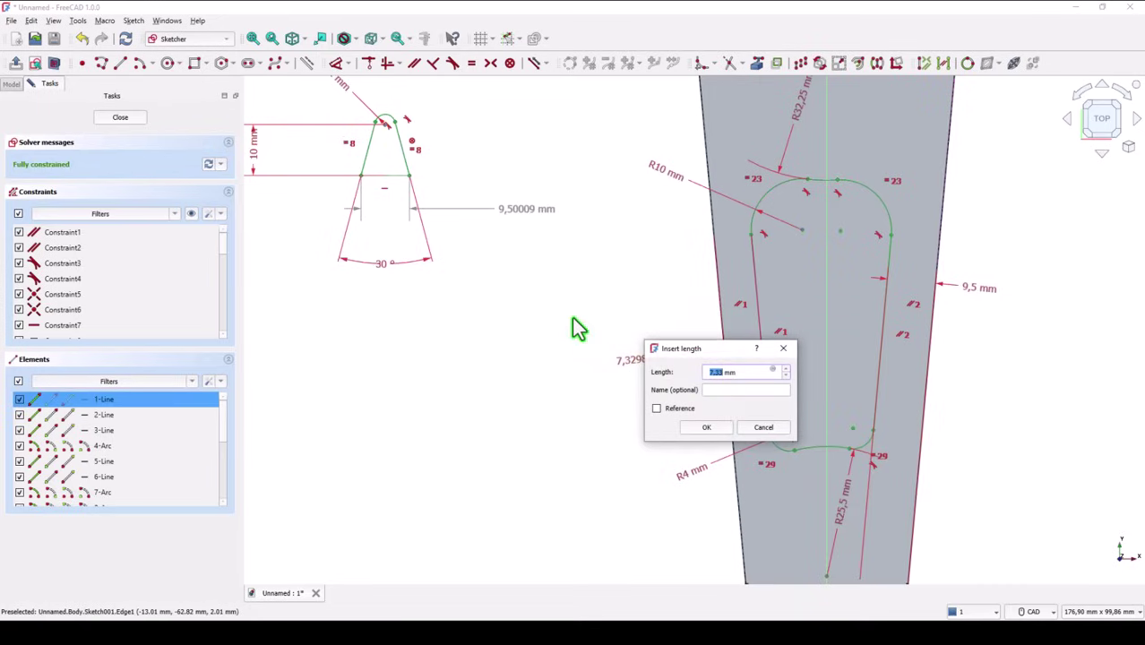
type("9,5")
key("Return")
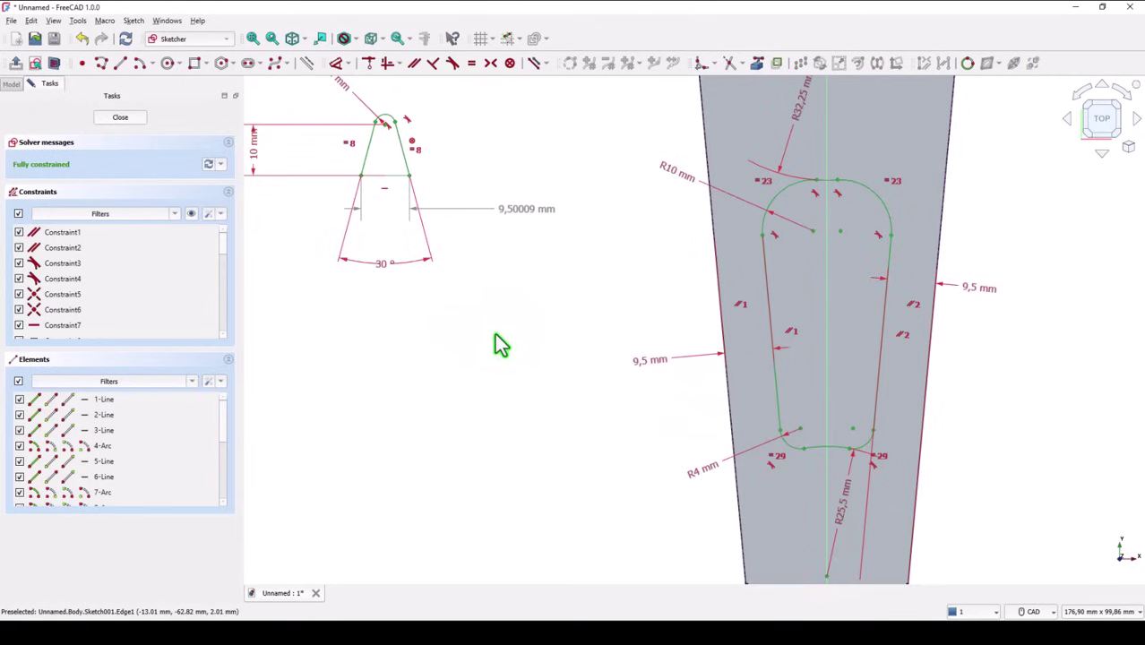
left_click(120, 120)
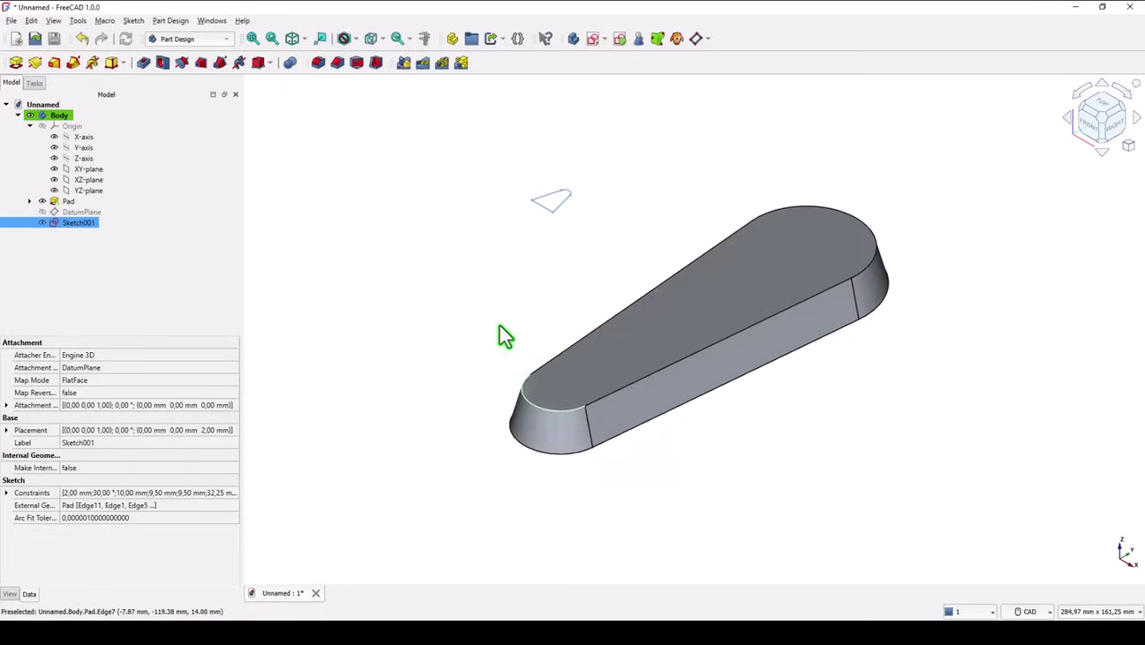
Step: Cut the inner profile as a reversed Pocket with the Through all type, from the datum plane up through the top face
left_click(484, 290)
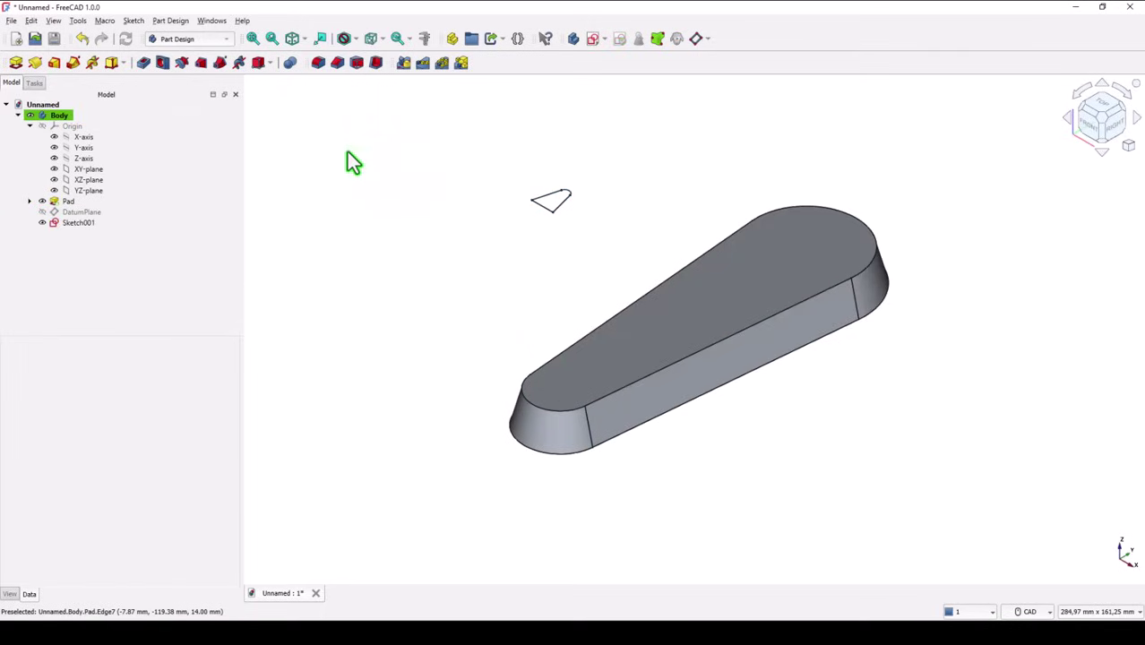
left_click(144, 63)
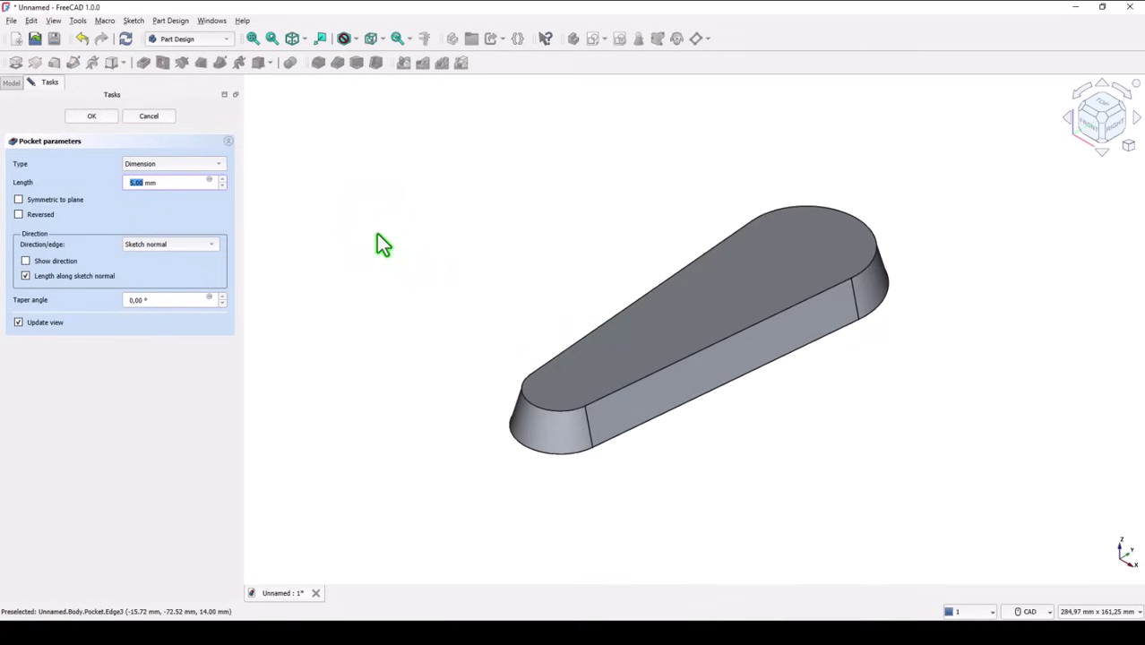
left_click(163, 167)
left_click(167, 175)
left_click(19, 214)
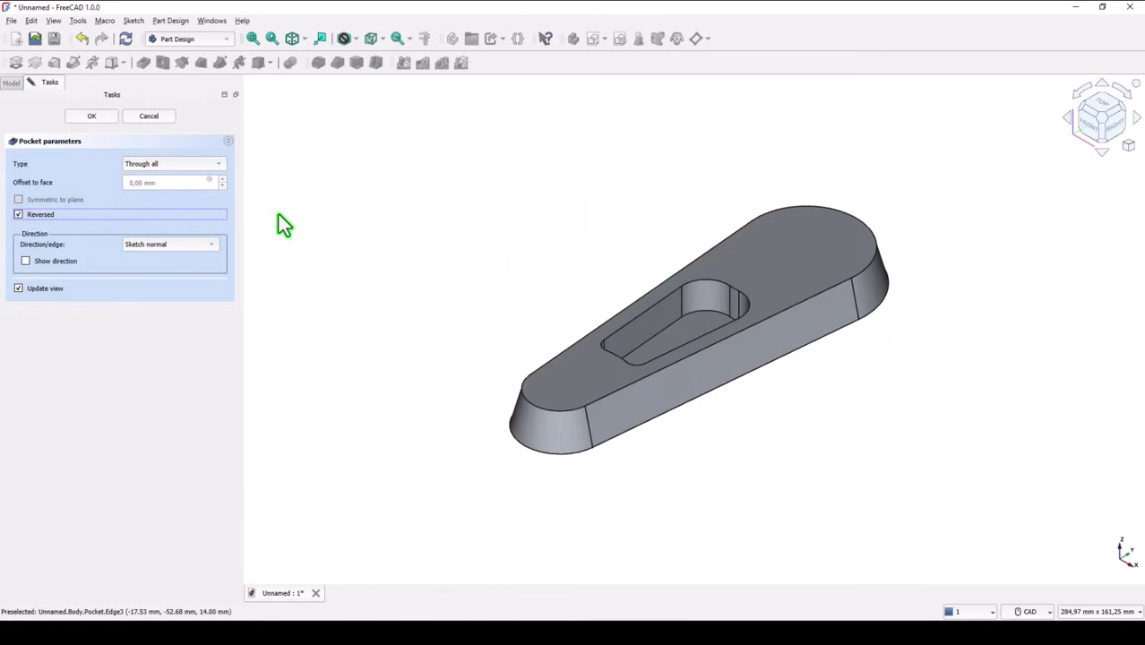
left_click(99, 117)
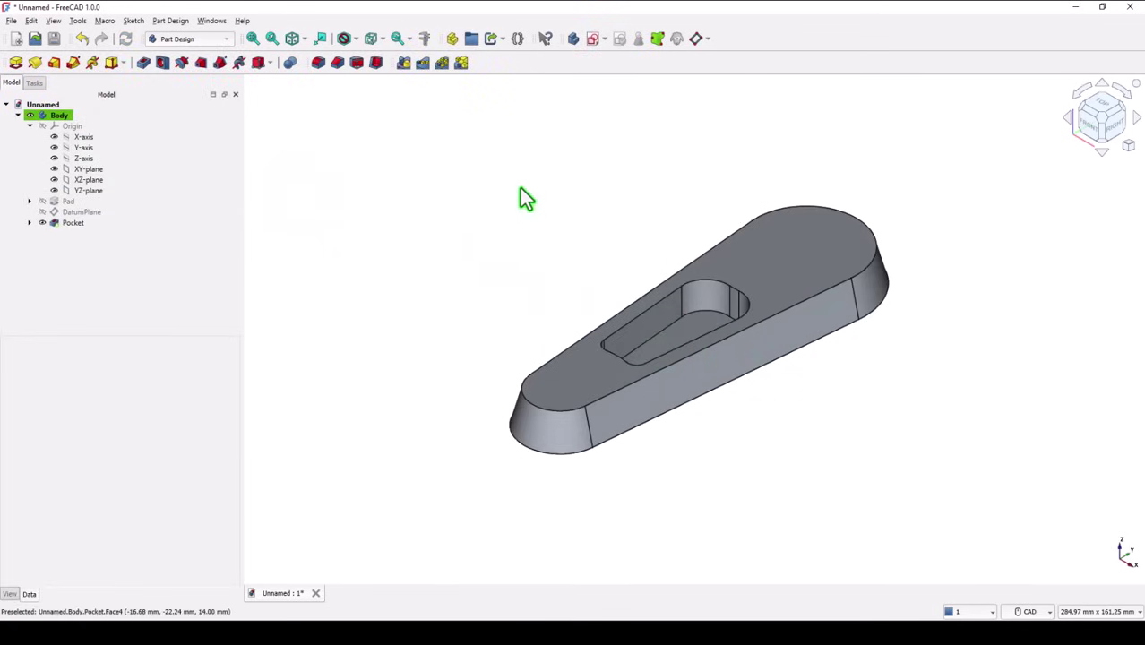
Step: Measure the distance between the pocket floor and the part's underside, and review the pocket's parameters
left_click(424, 39)
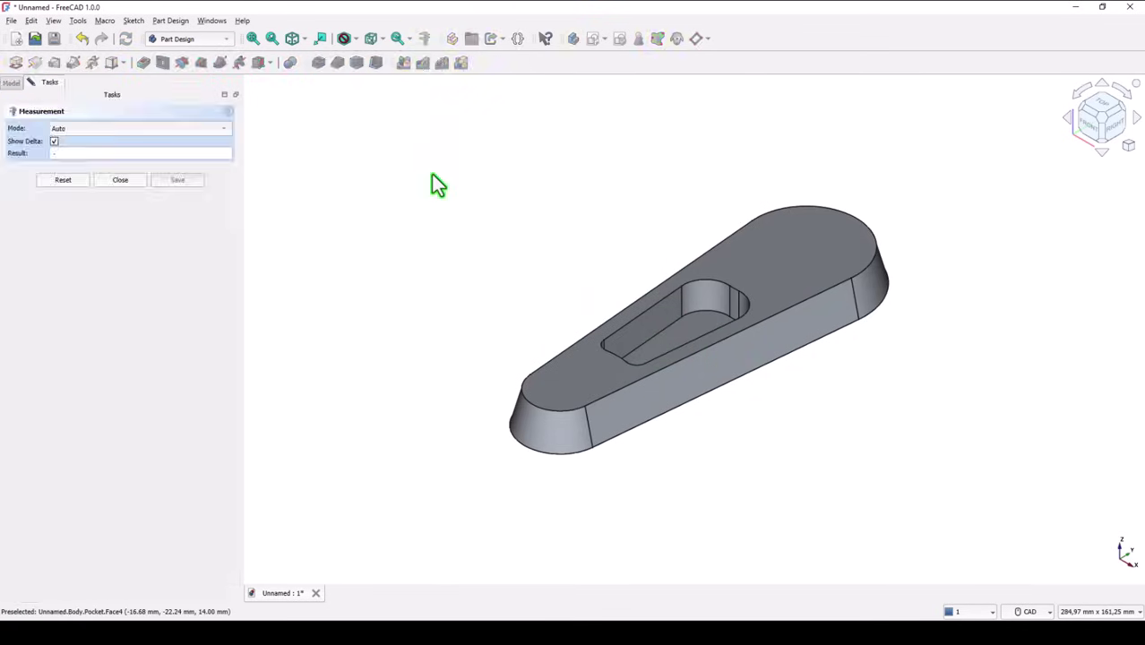
left_click(695, 326)
middle_click_drag(870, 397, 694, 295)
left_click(694, 296)
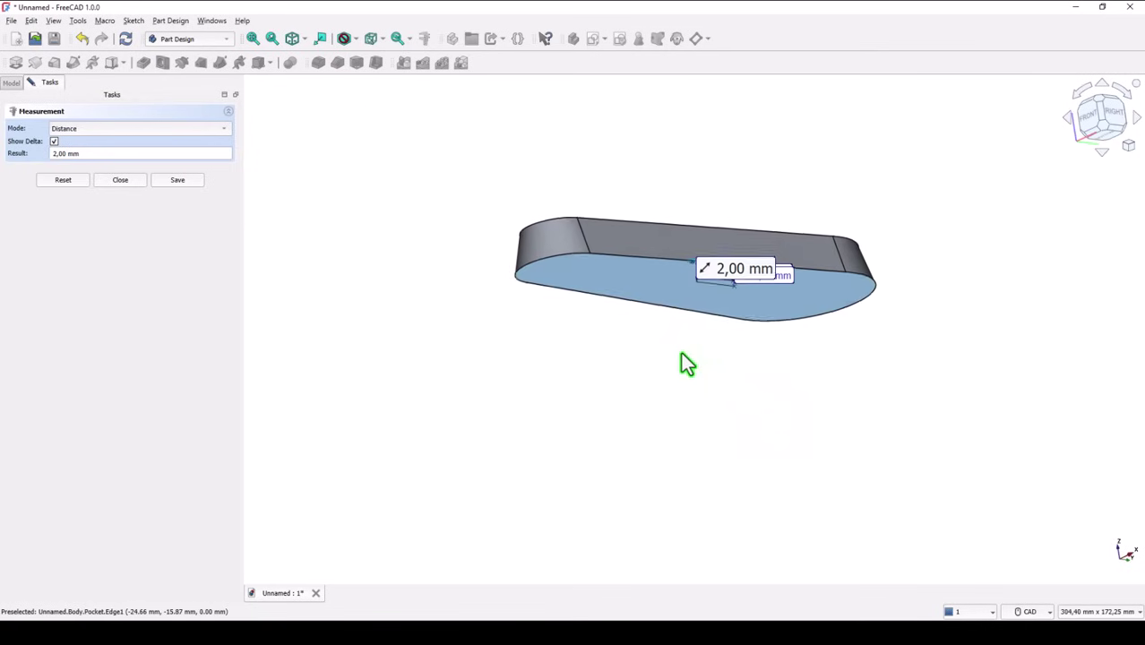
middle_click_drag(681, 352, 718, 364)
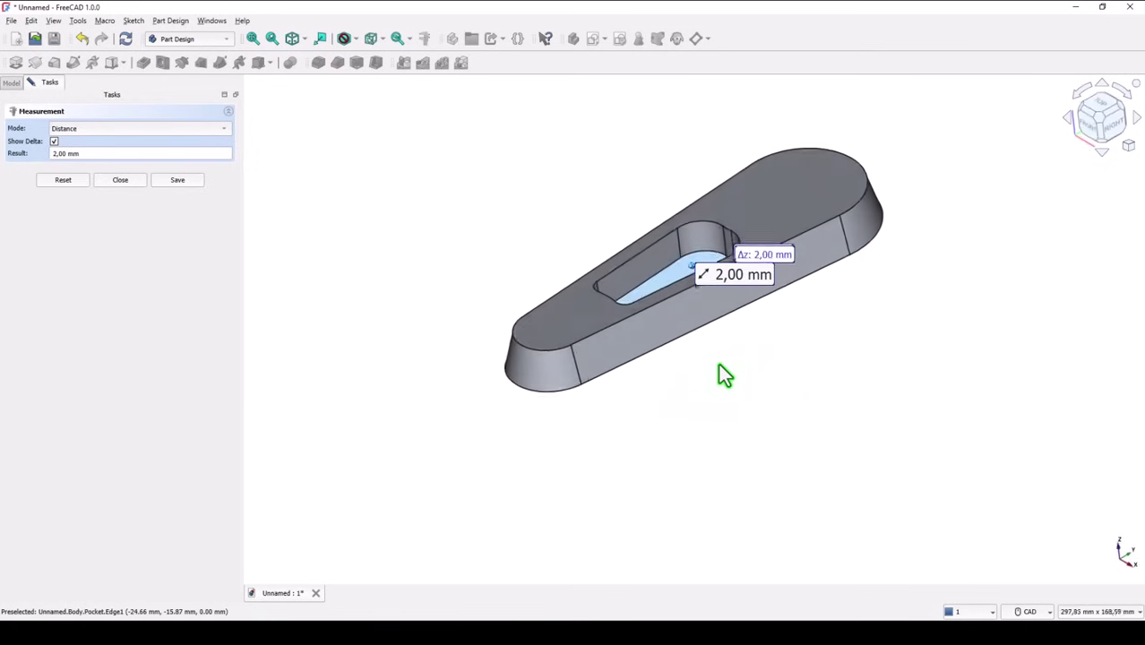
left_click(126, 180)
key("v")
key("f")
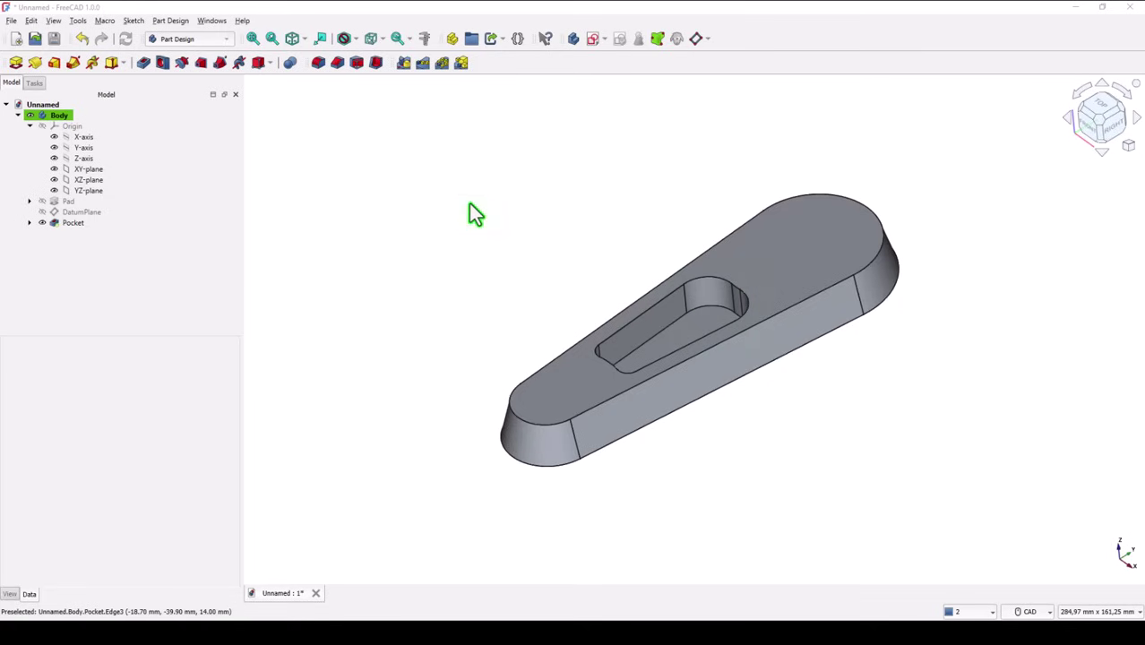
double_click(56, 226)
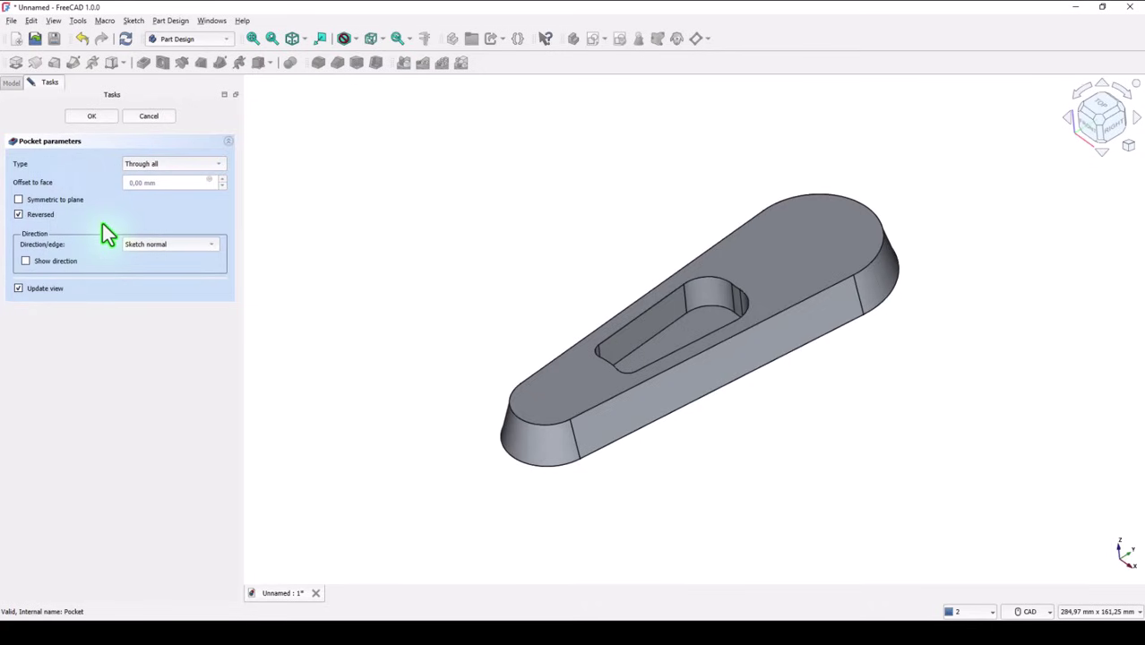
left_click(93, 117)
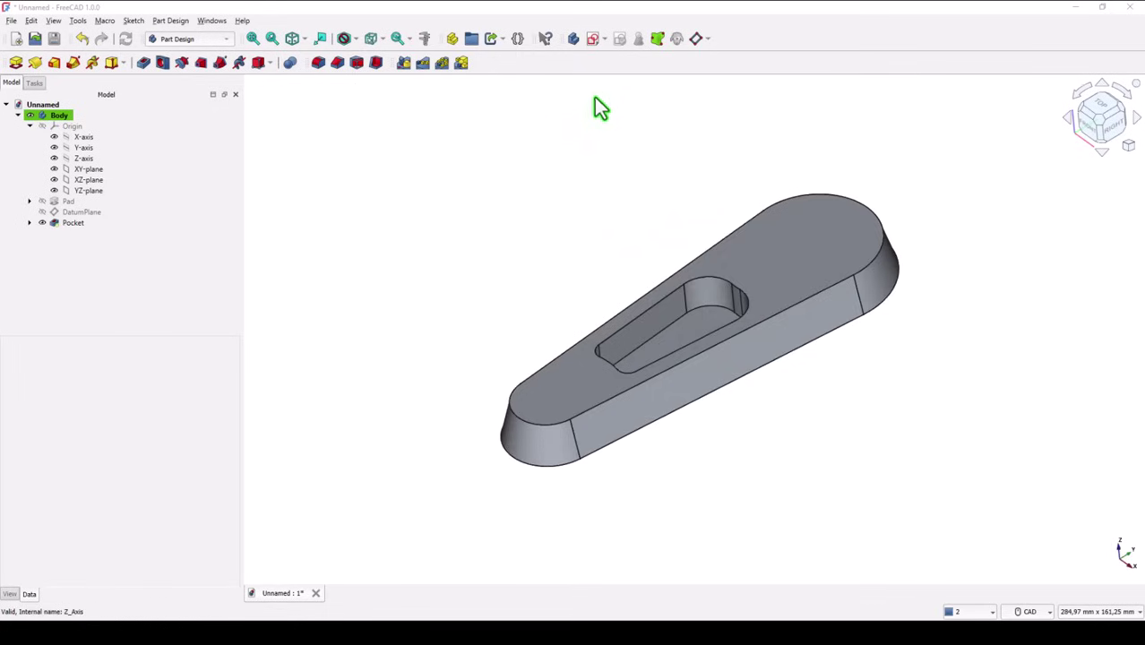
Step: Create a new sketch on the YZ-plane and section the model view at the sketch plane
left_click(590, 41)
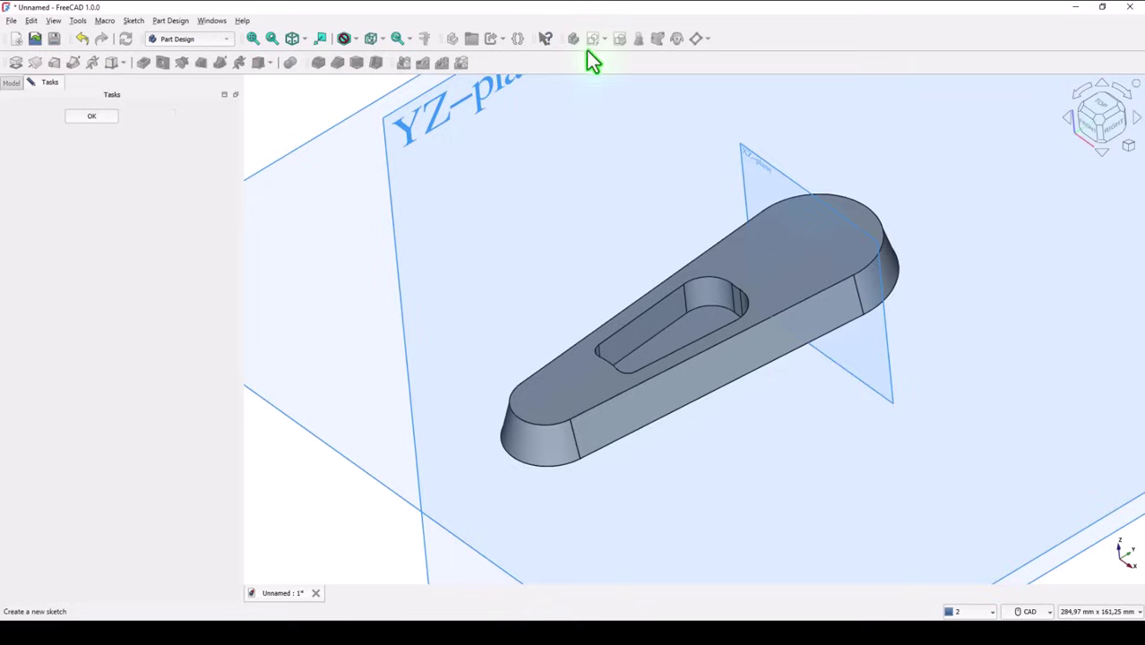
left_click(417, 144)
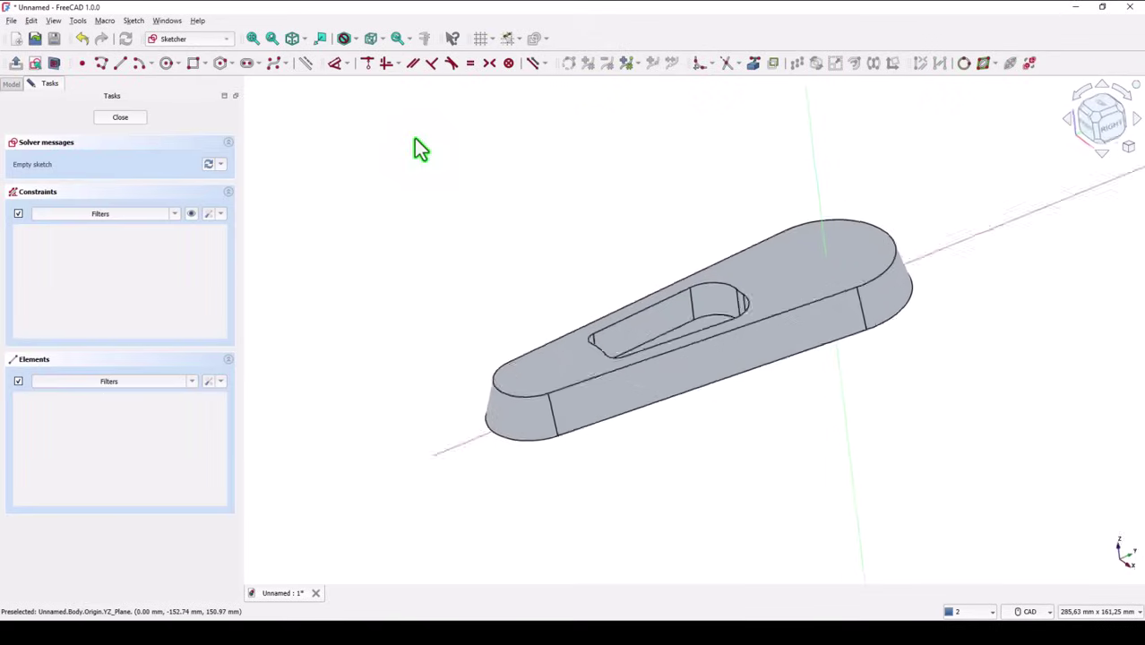
left_click(52, 67)
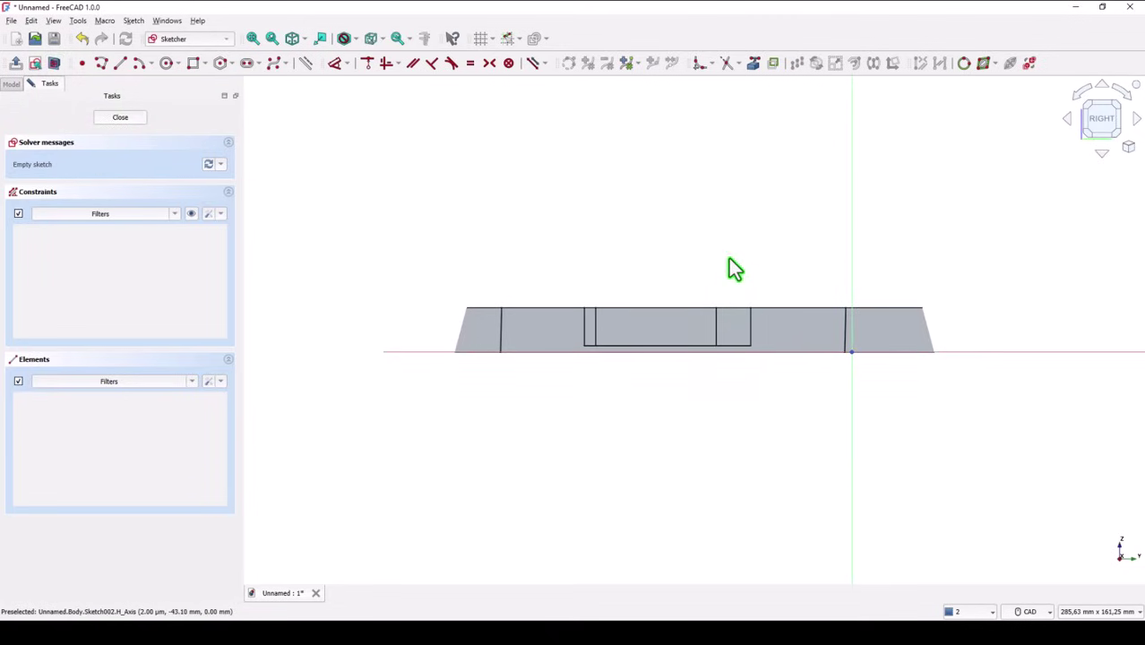
middle_click_drag(753, 256, 778, 263)
scroll(783, 273, "up", 5)
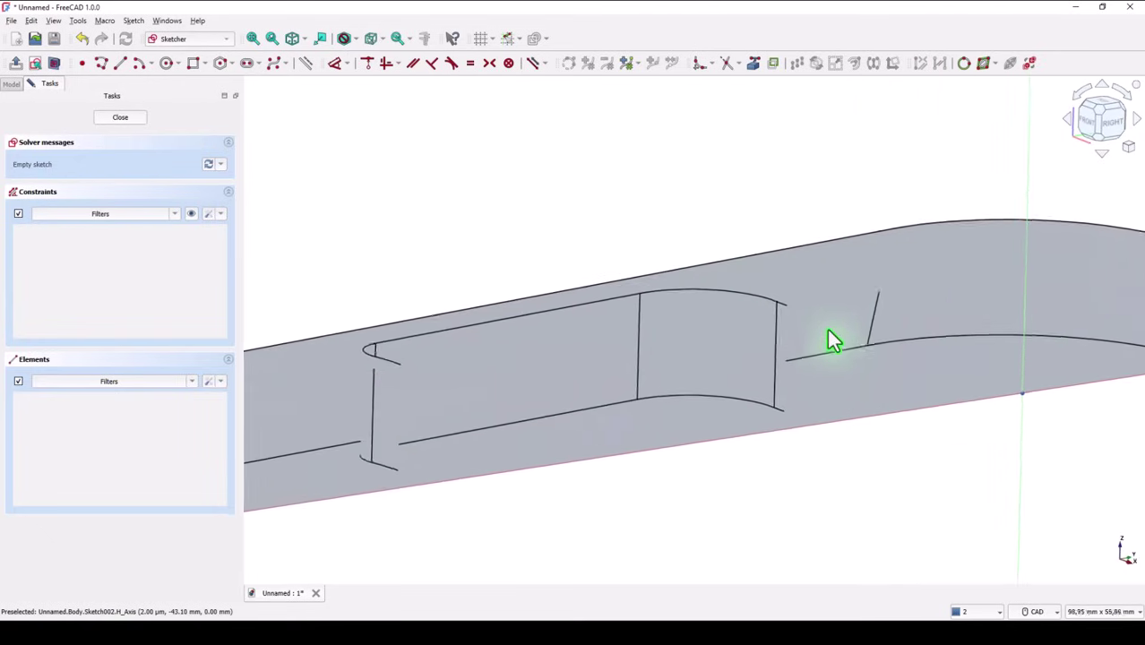
mouse_move(824, 334)
middle_mouse_down()
mouse_move(789, 279)
mouse_move(785, 311)
mouse_move(798, 325)
mouse_move(763, 191)
mouse_move(792, 235)
mouse_move(823, 245)
mouse_move(811, 298)
mouse_move(795, 299)
middle_mouse_up()
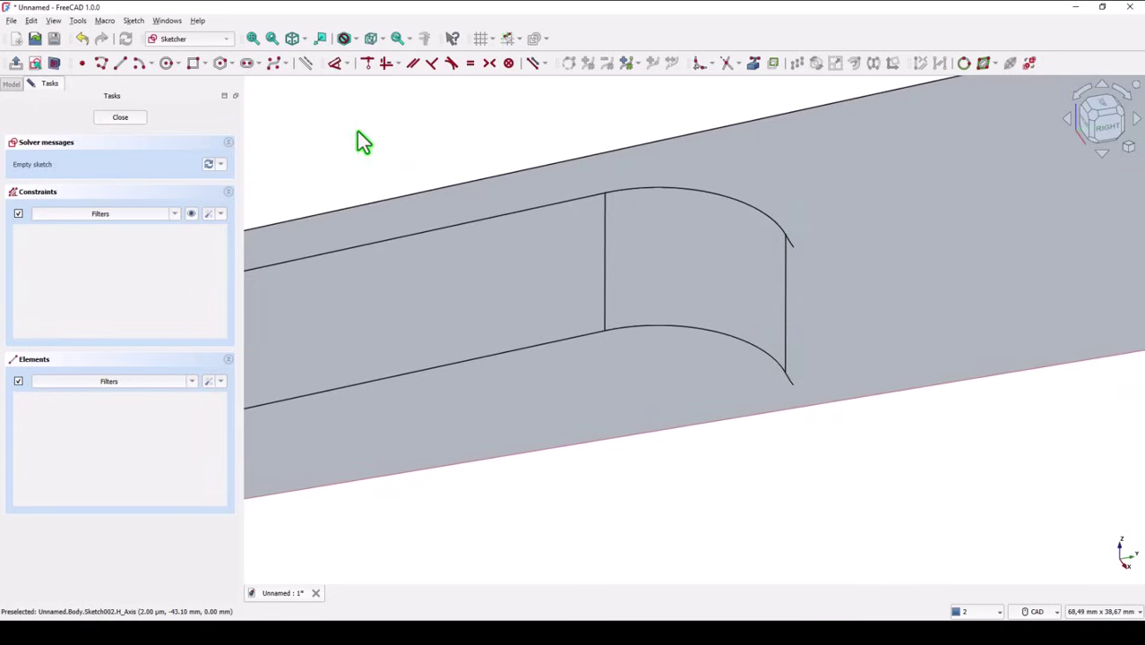
Step: Bring the upper and lower edges of the pocket's wide end wall into the sketch as external geometry
left_click(753, 64)
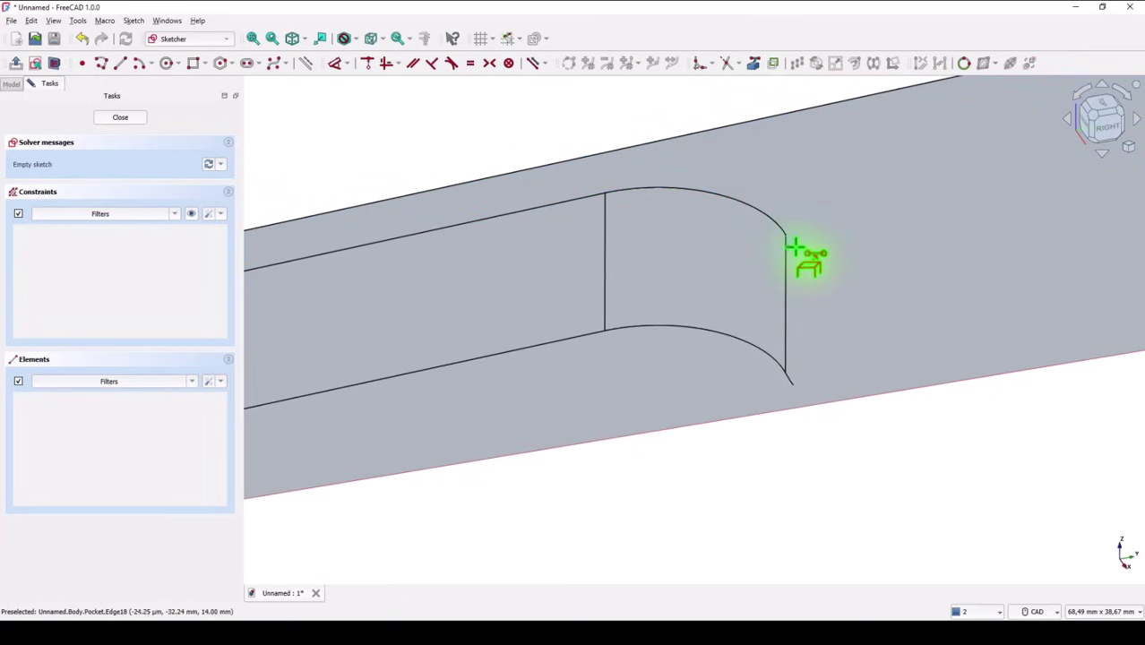
scroll(789, 245, "up", 2)
left_click(785, 247)
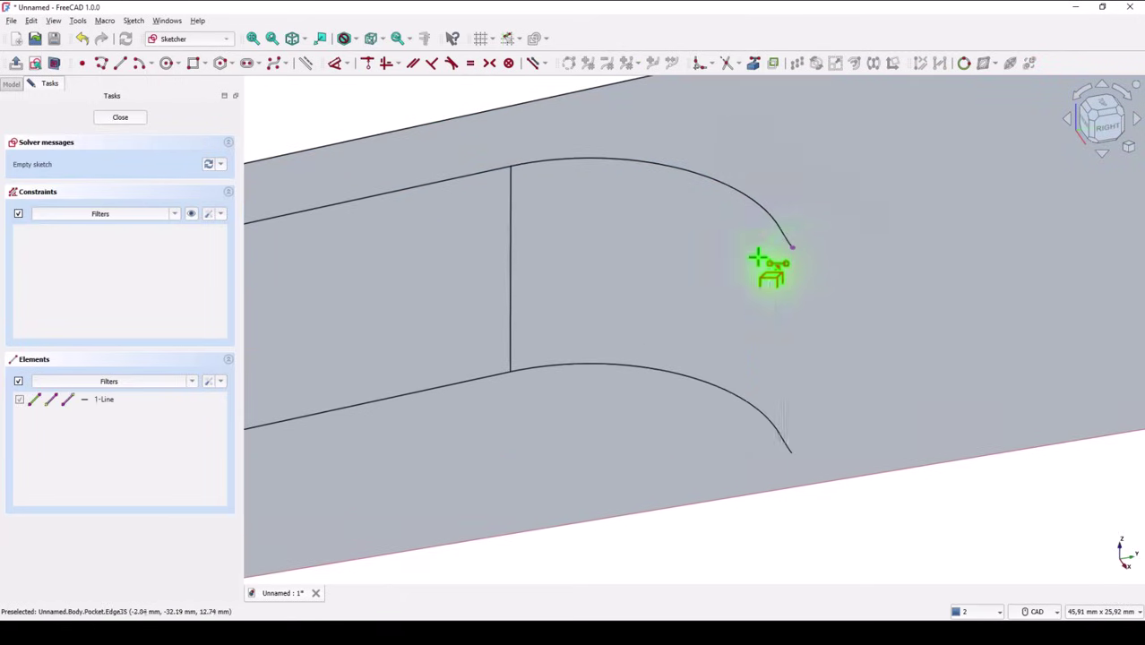
left_click(784, 448)
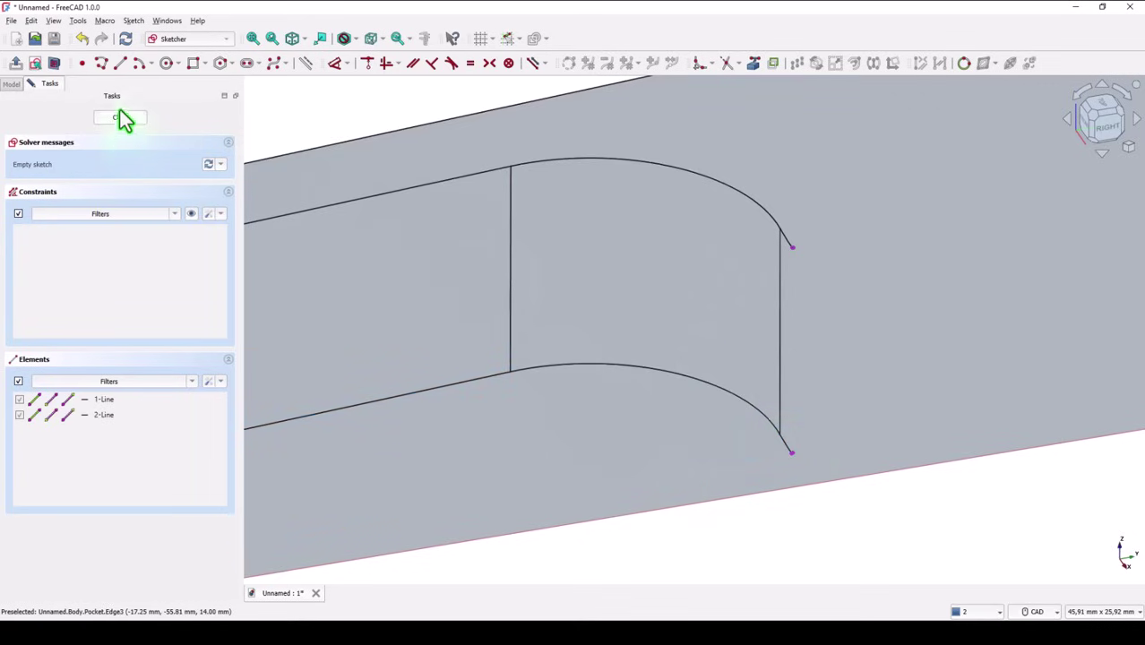
Step: Draw a closed triangle from the lower external point up to the upper one, about 4.5 mm horizontally outward, and back to the start
left_click(102, 64)
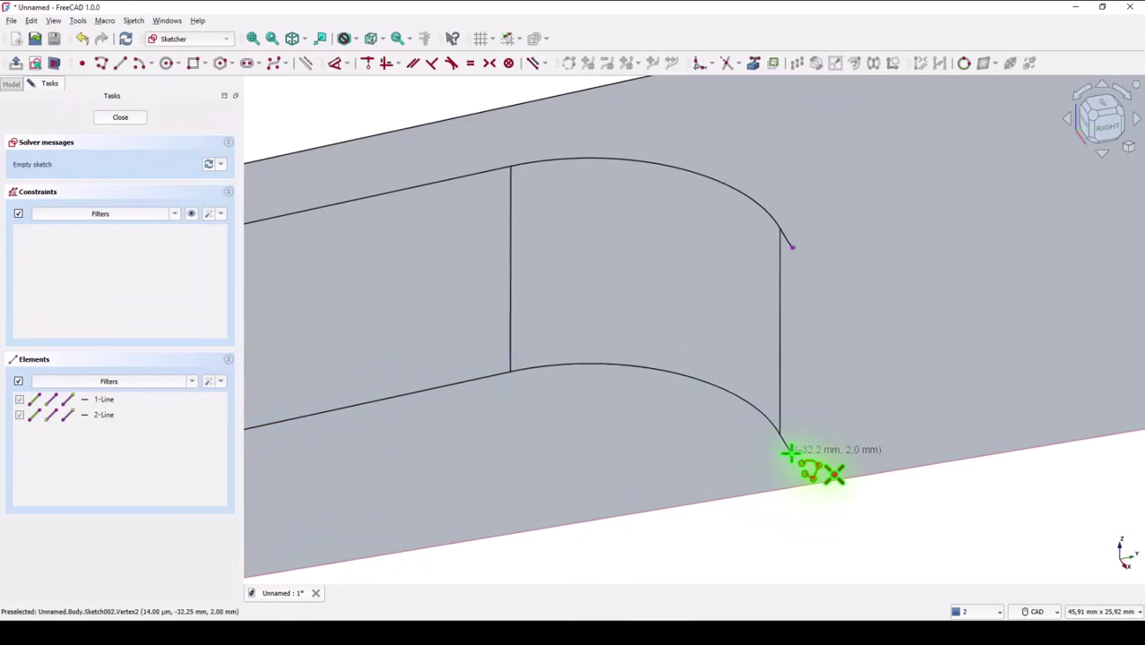
left_click(790, 453)
left_click(792, 247)
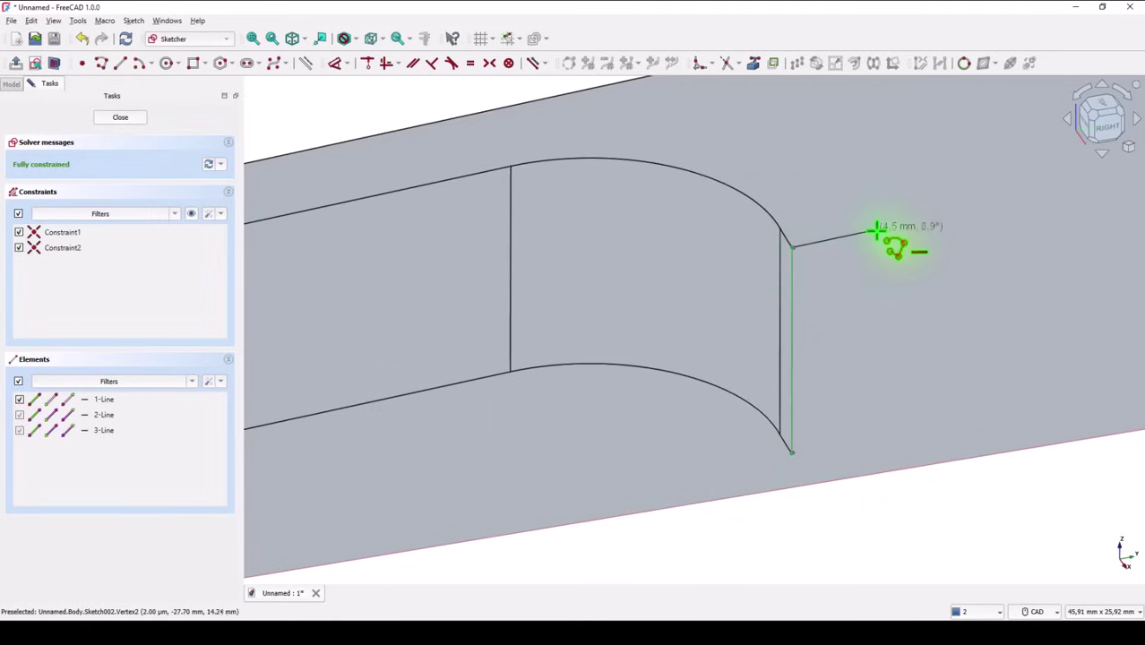
left_click(876, 234)
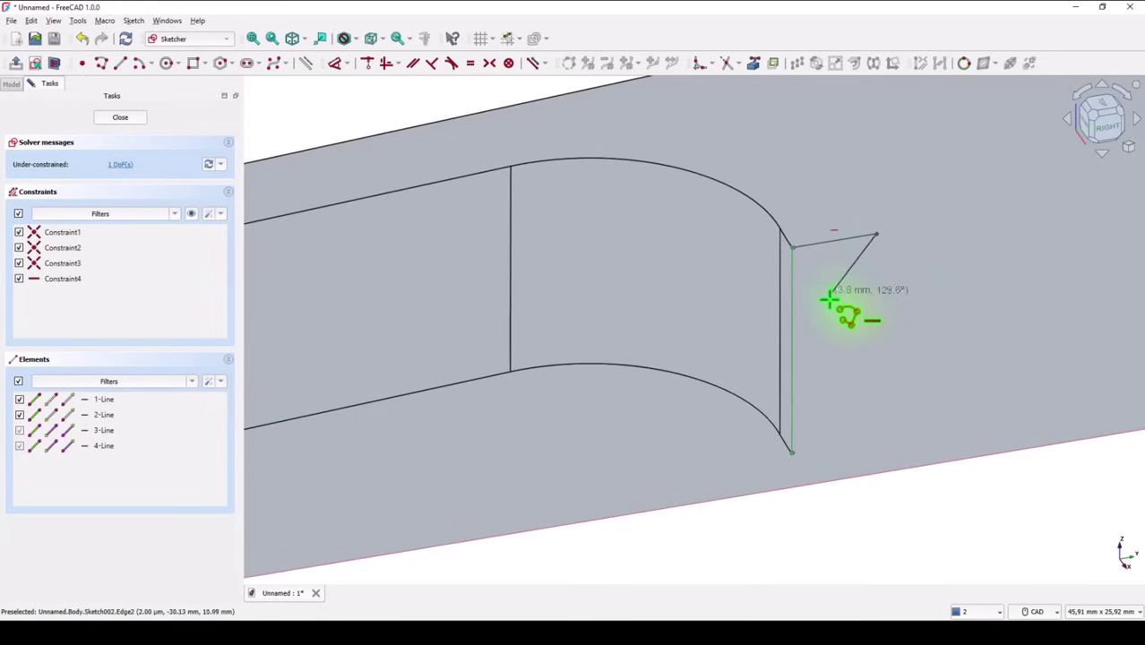
left_click(792, 453)
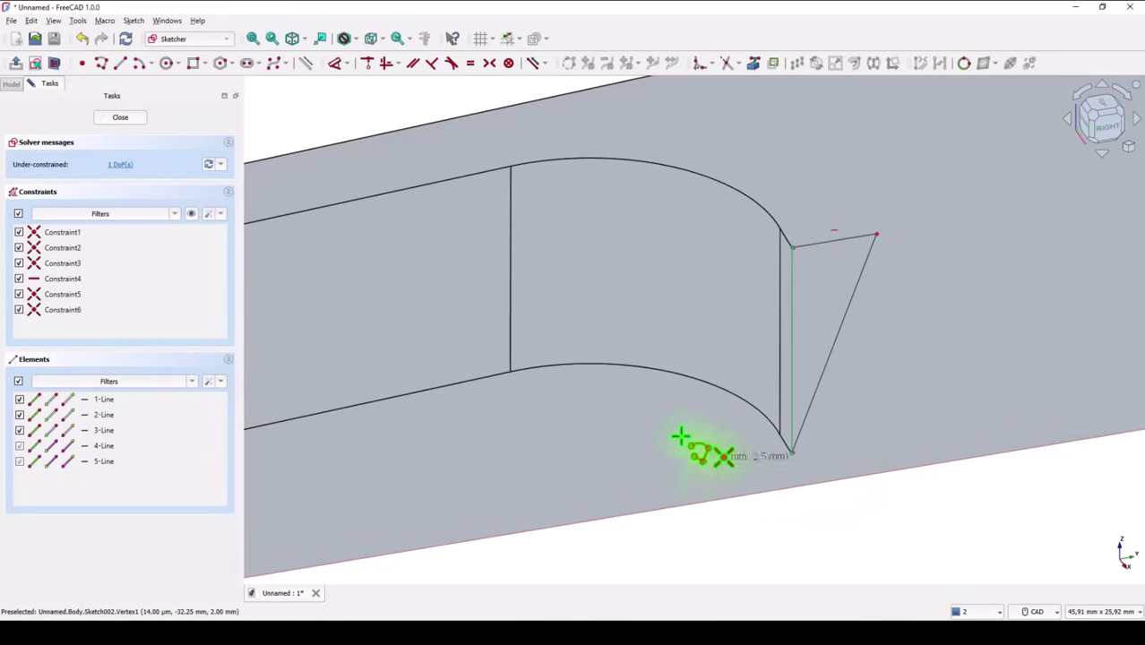
Step: Constrain the angle between the triangle's vertical and slanted lines to 15° and finish the sketch
left_click(336, 72)
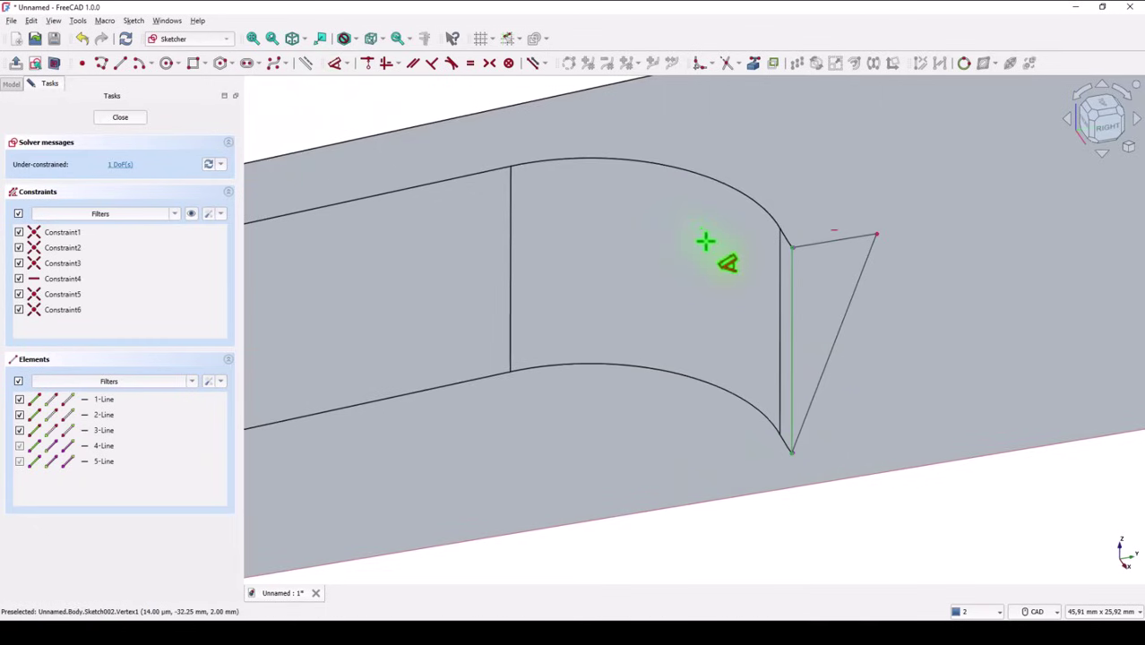
left_click(793, 312)
left_click(836, 323)
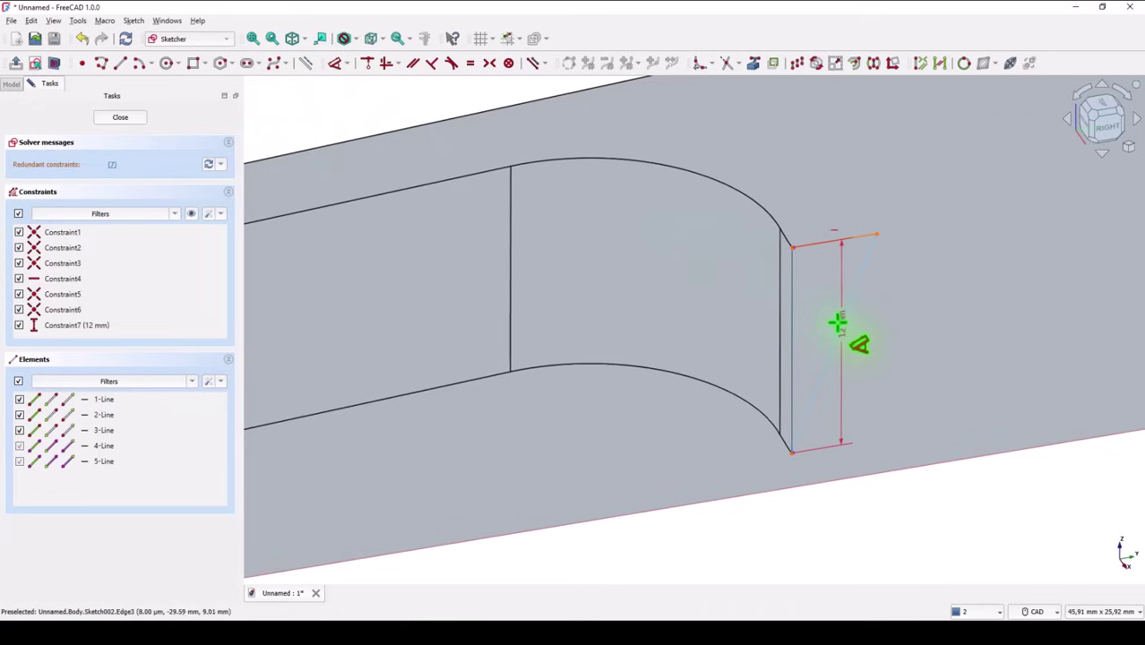
left_click(842, 318)
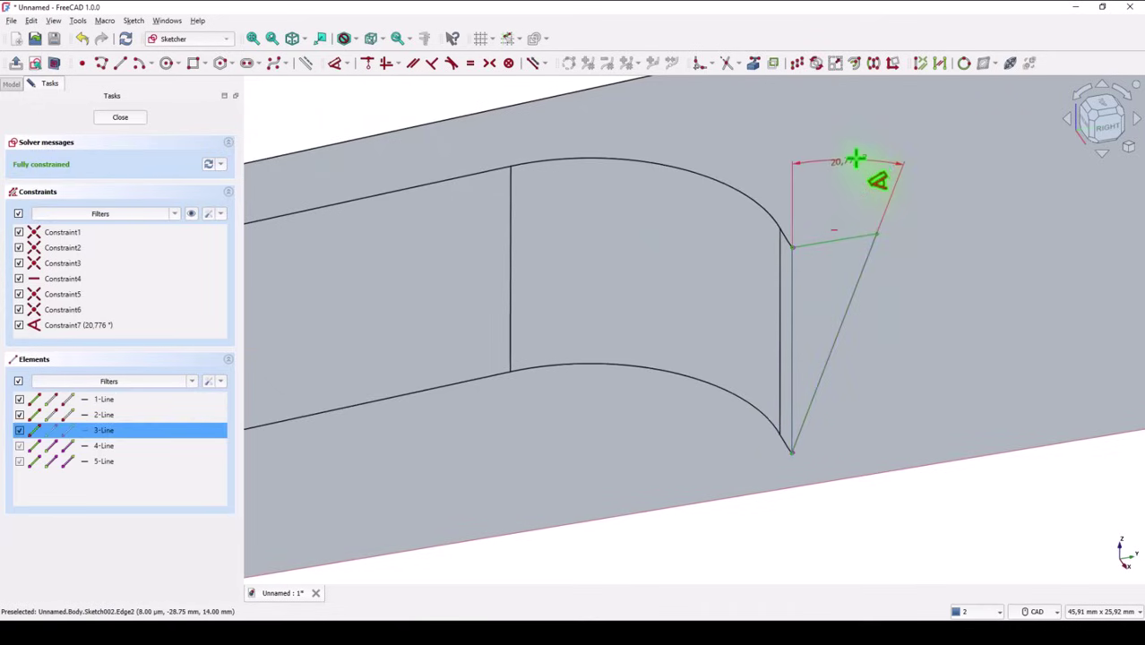
left_click(852, 160)
type("15")
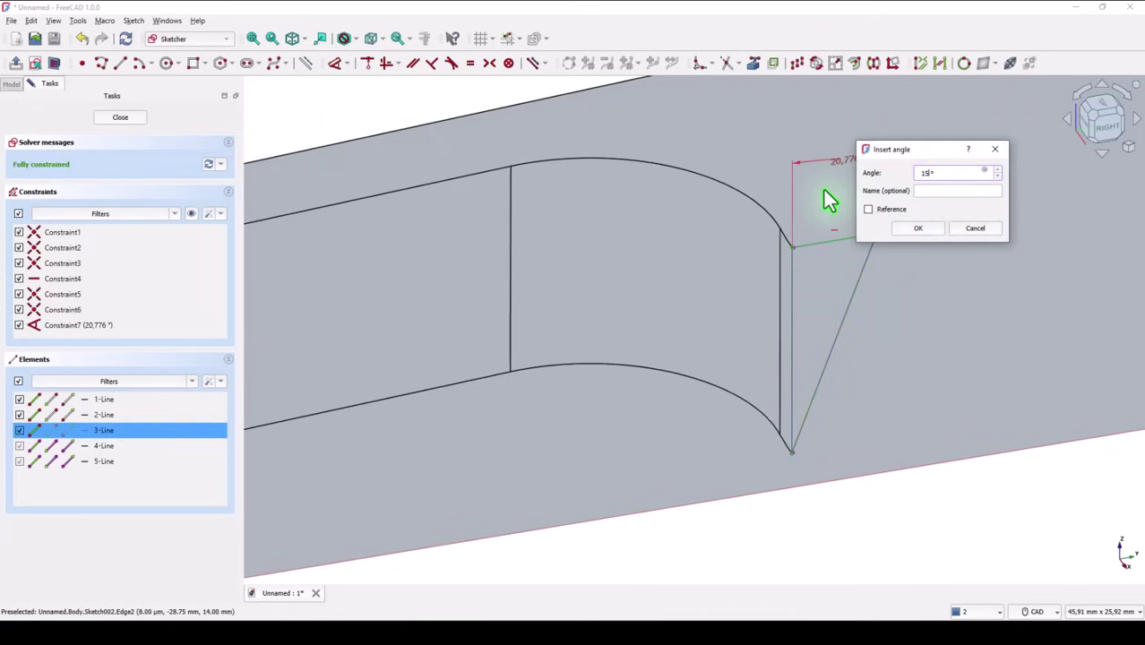
key("Return")
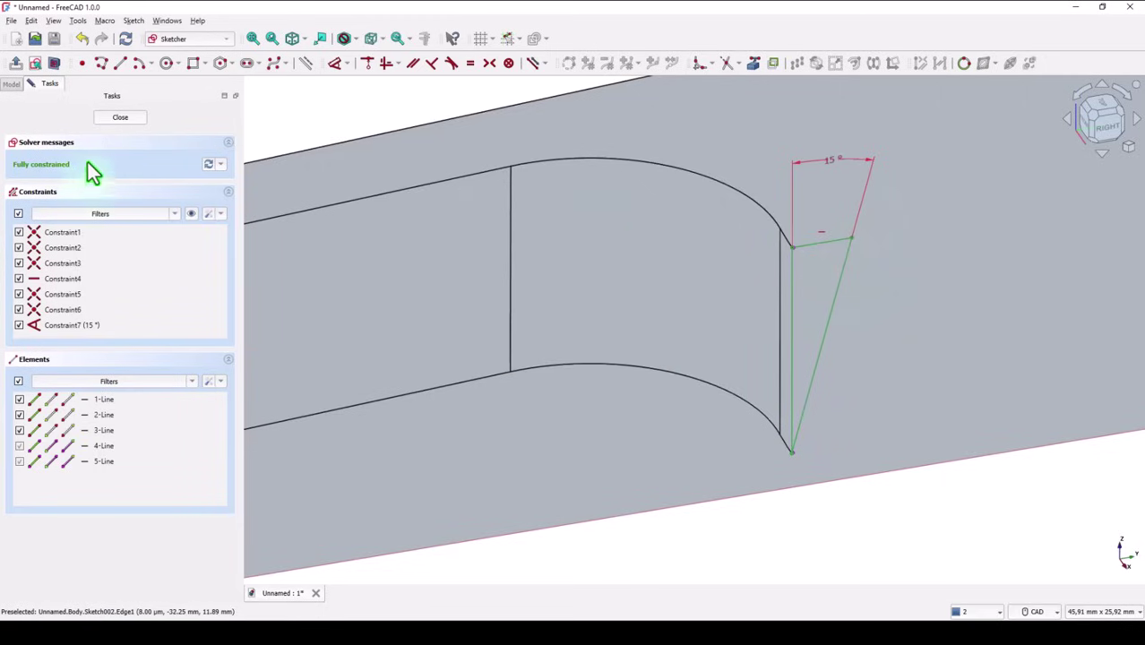
left_click(123, 118)
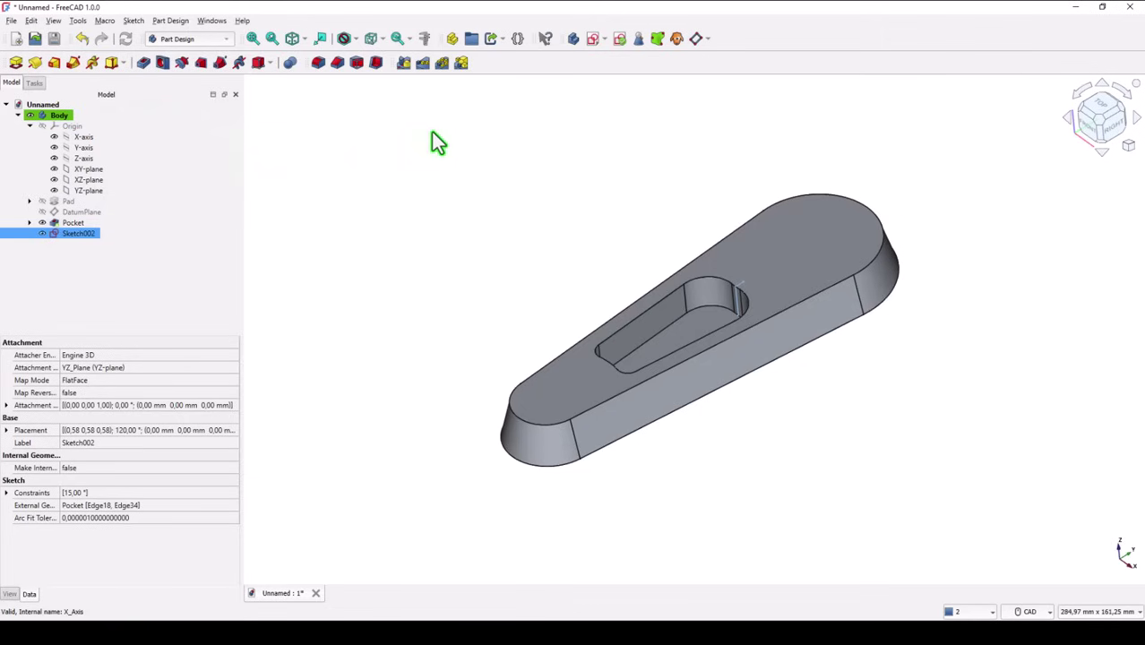
scroll(726, 298, "up", 8)
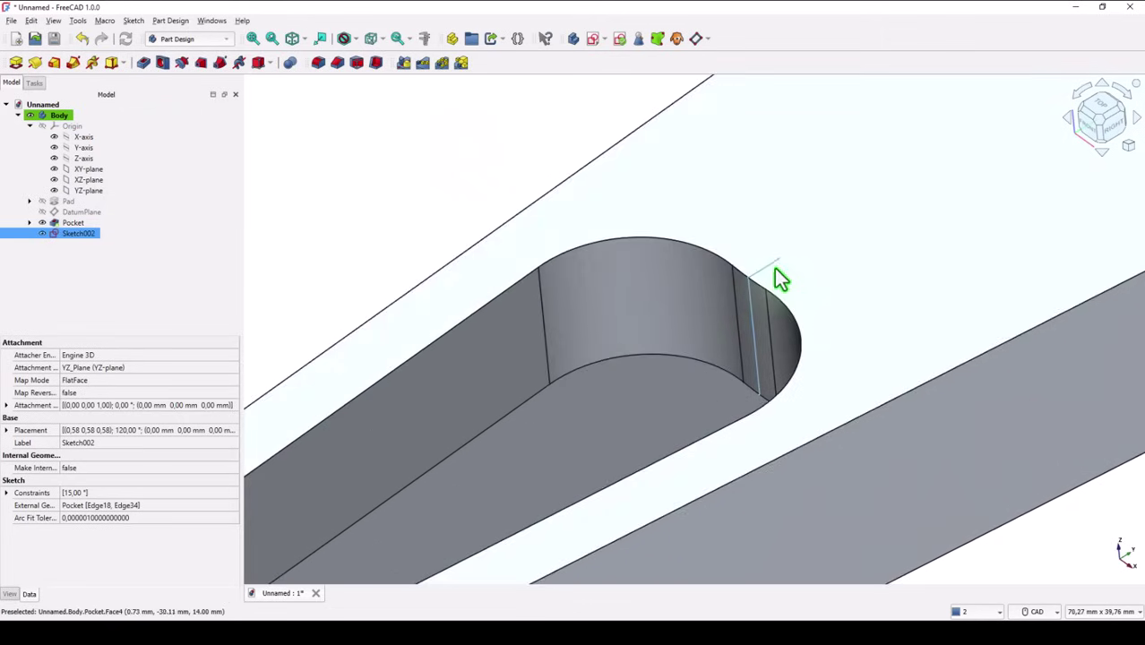
scroll(782, 272, "down", 3)
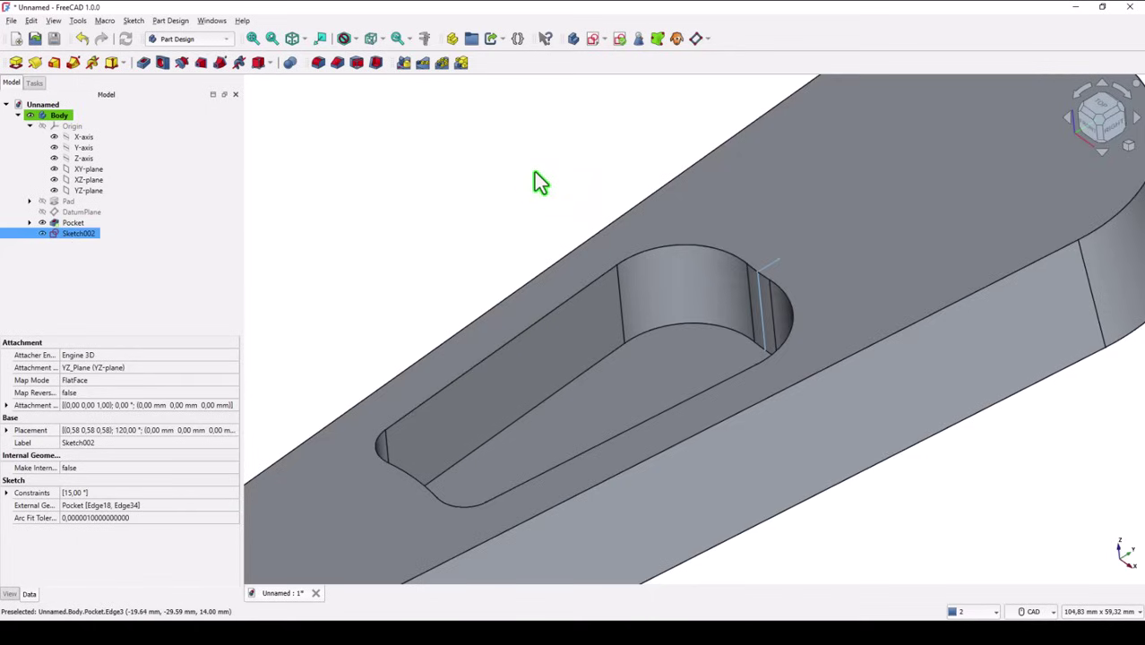
Step: Start a Subtractive Pipe with Sketch002 as its profile and use the pocket's short upper edge at the triangle as the first path edge
left_click(445, 179)
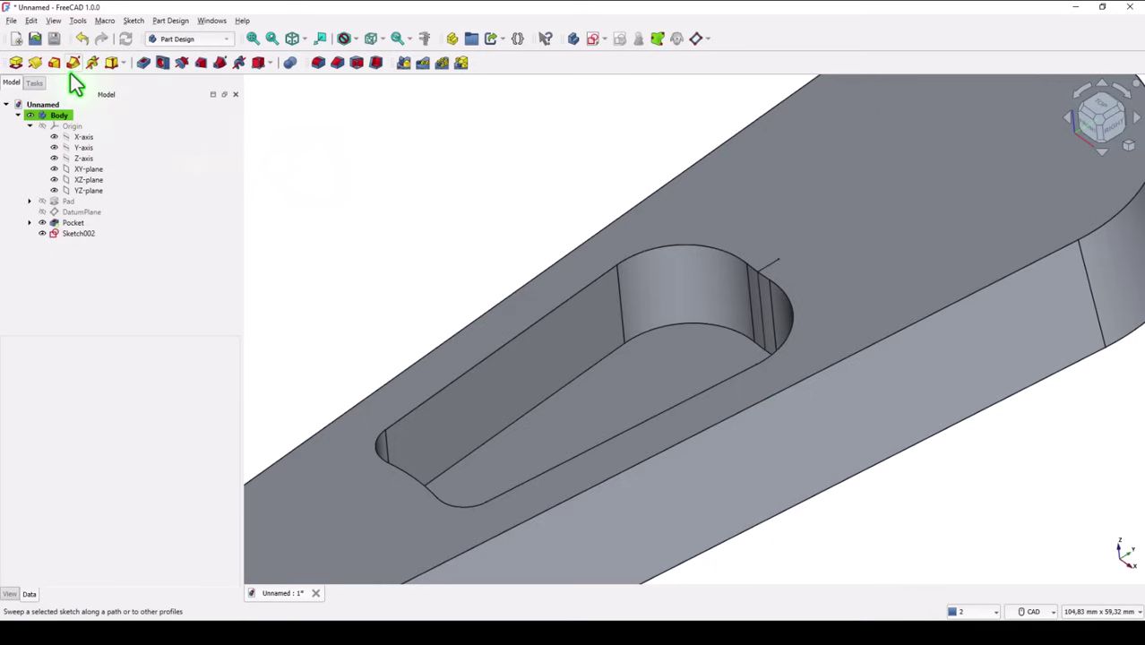
left_click(219, 65)
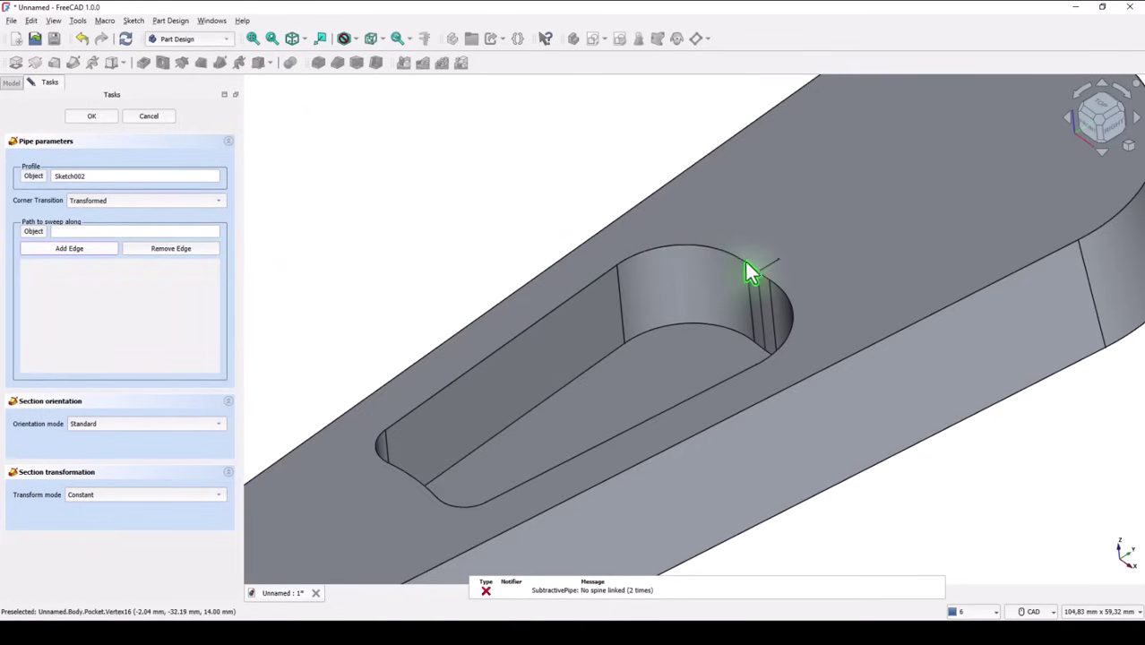
scroll(759, 278, "up", 2)
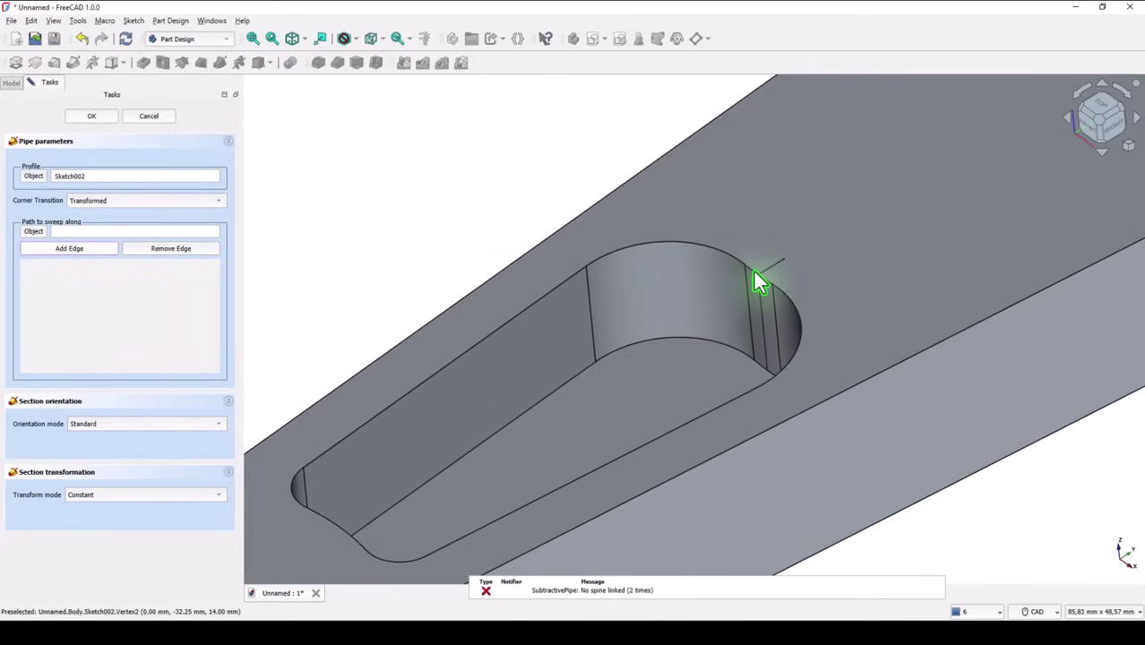
scroll(759, 284, "up", 6)
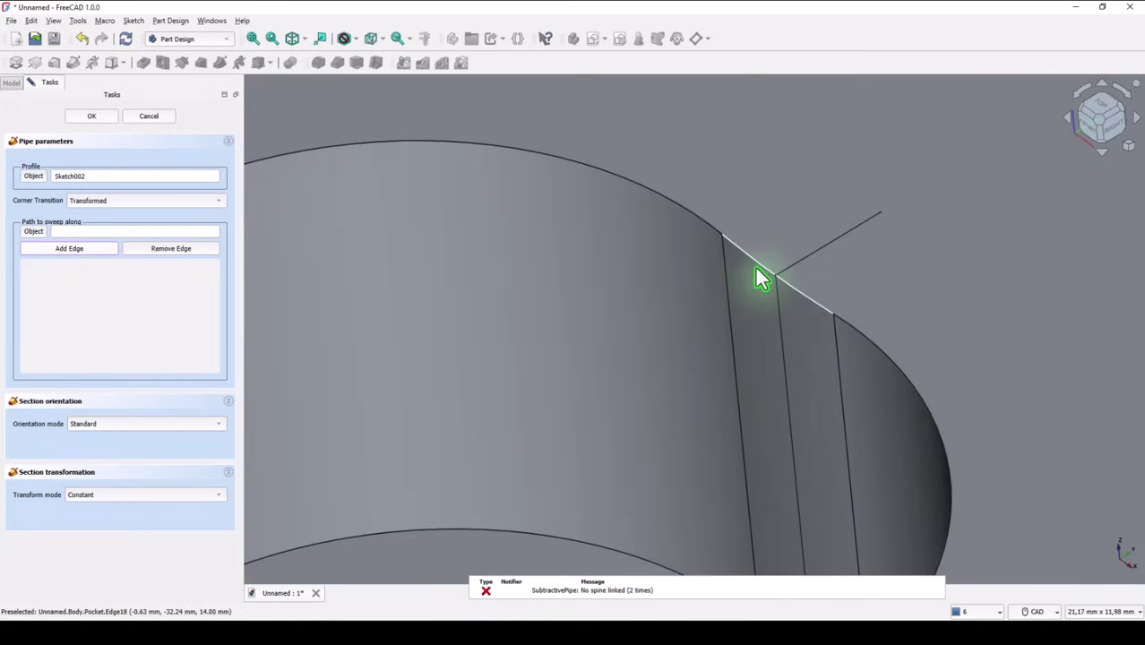
left_click(759, 277)
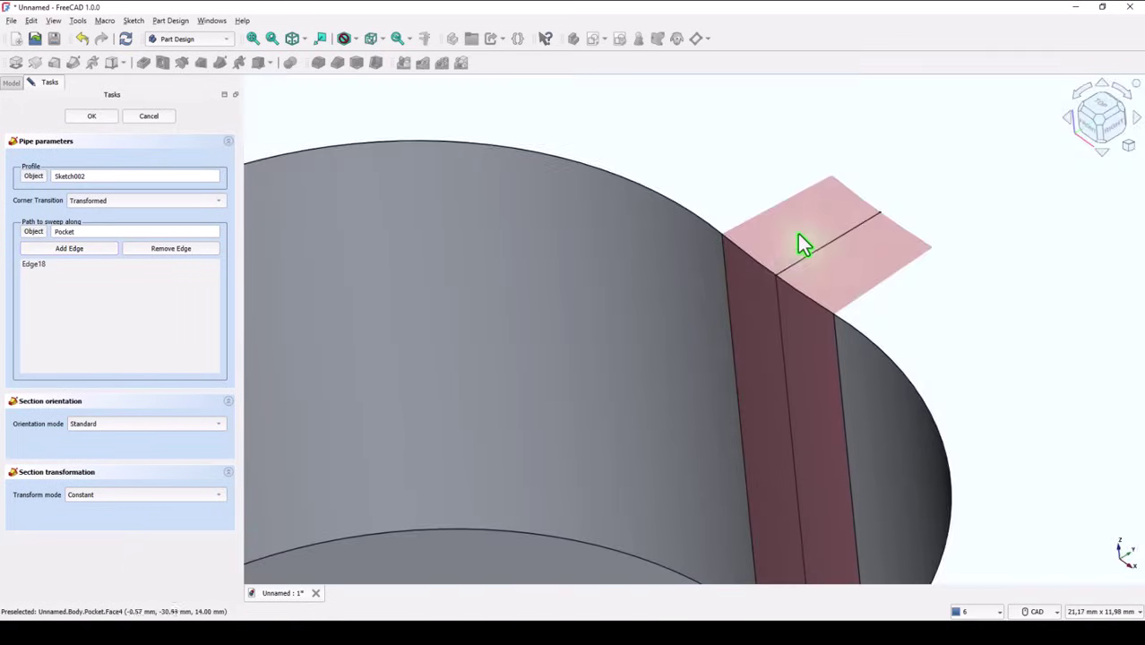
Step: Extend the sweep path with the adjoining large corner arc and the long straight edge along the pocket's upper rim
scroll(597, 278, "down", 3)
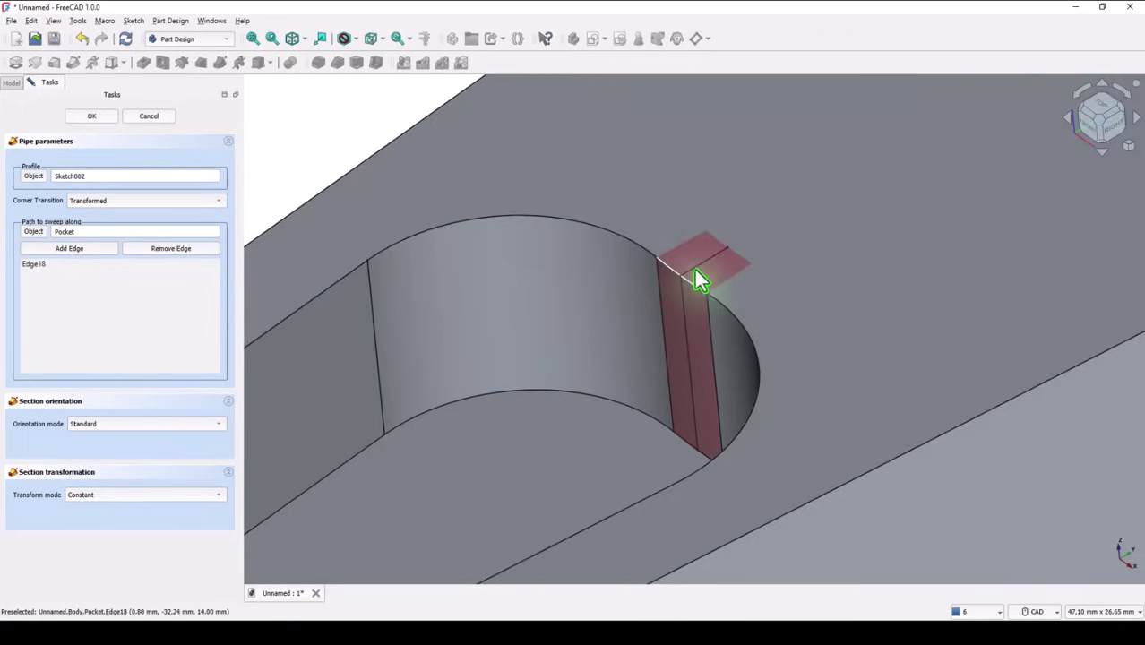
left_click(88, 253)
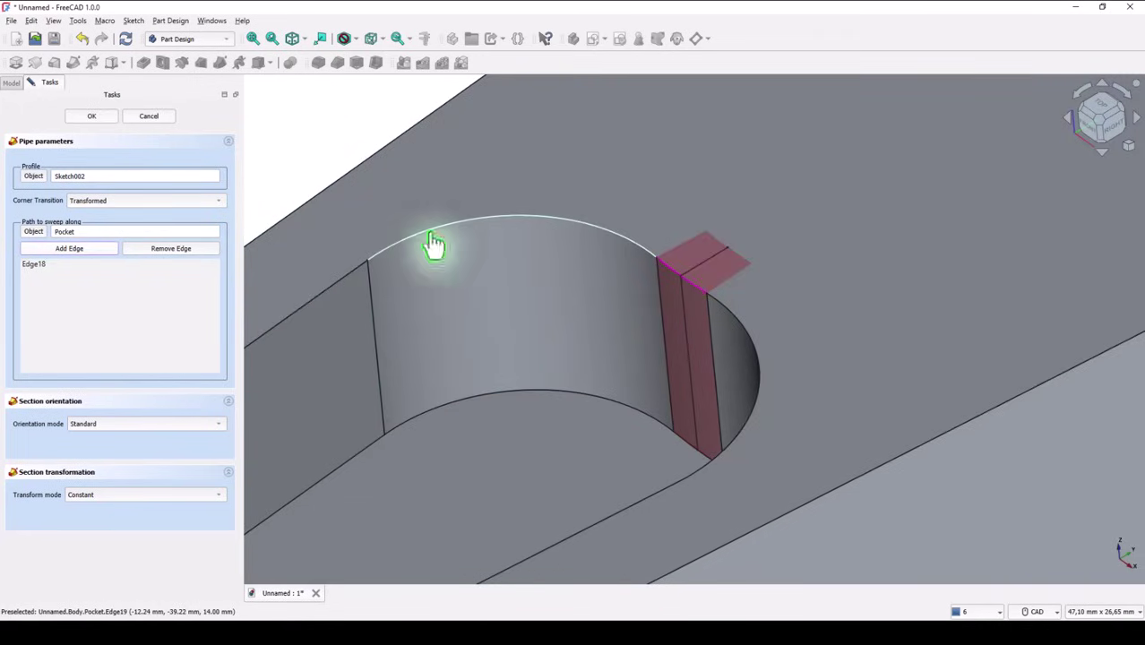
left_click(434, 243)
middle_click_drag(460, 327, 724, 216)
scroll(726, 192, "down", 3)
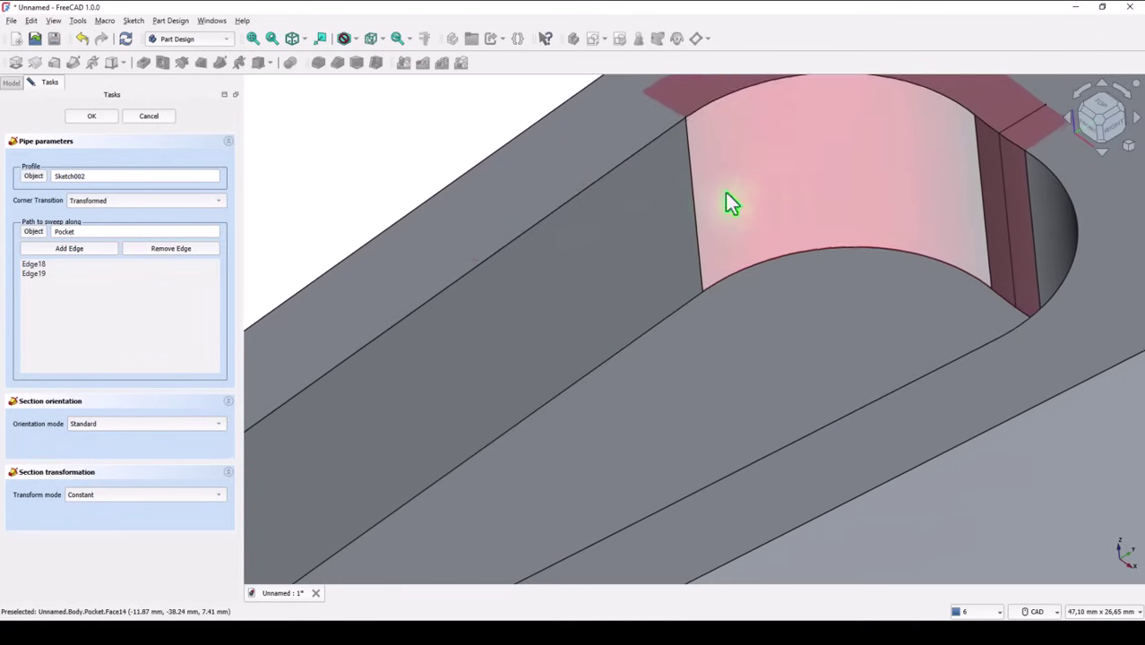
left_click(556, 240)
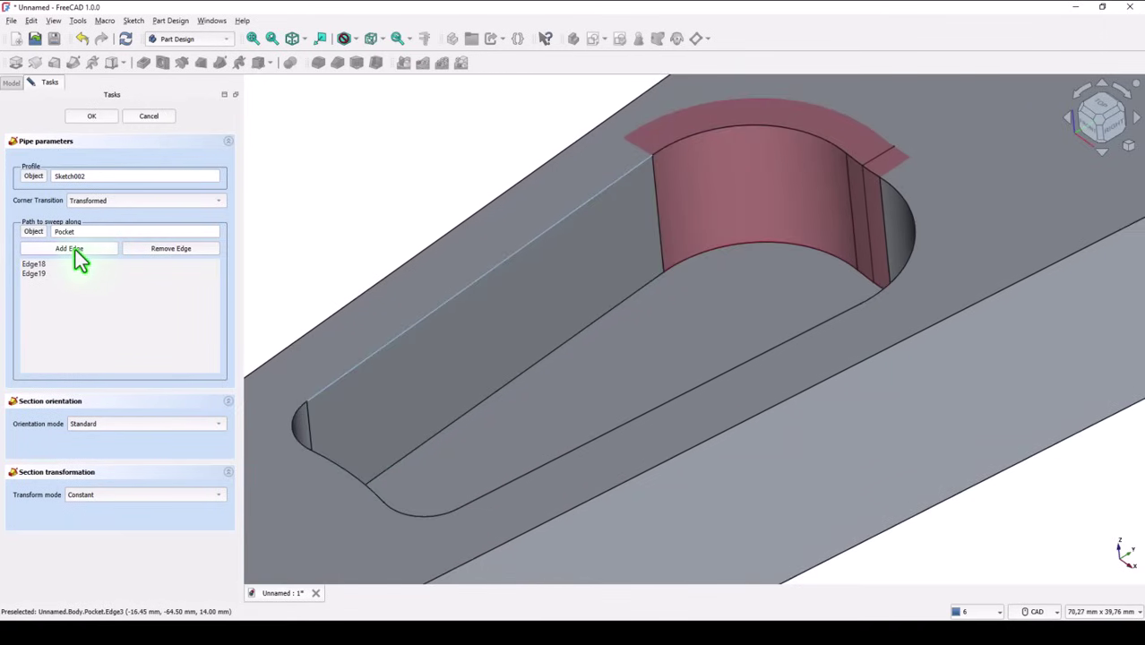
left_click(77, 252)
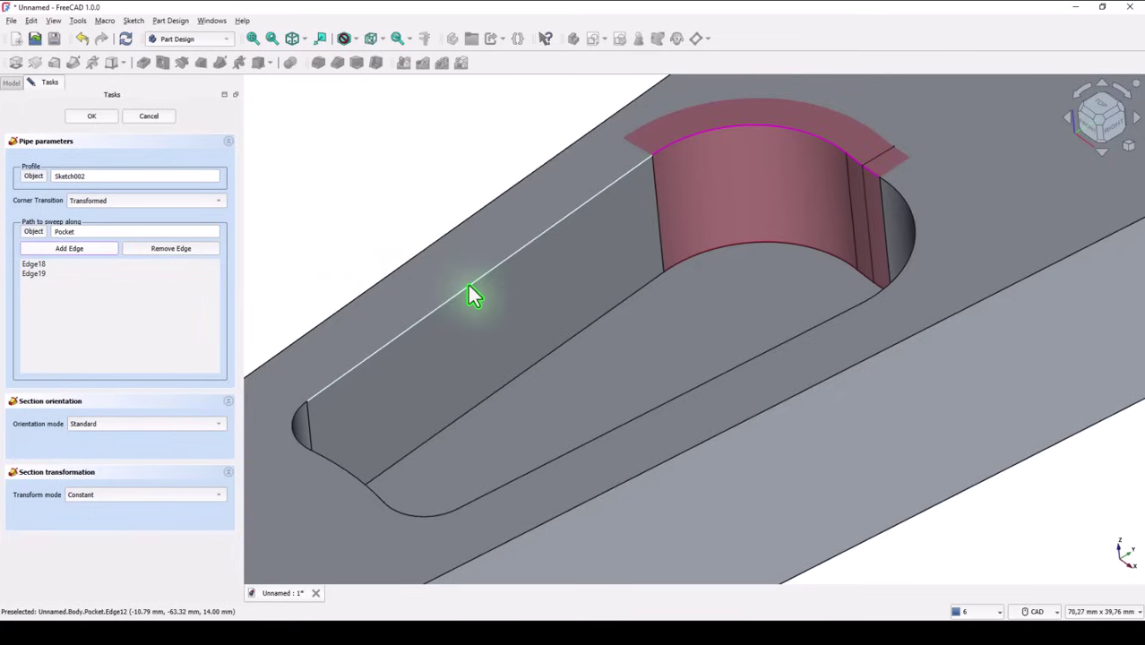
left_click(469, 289)
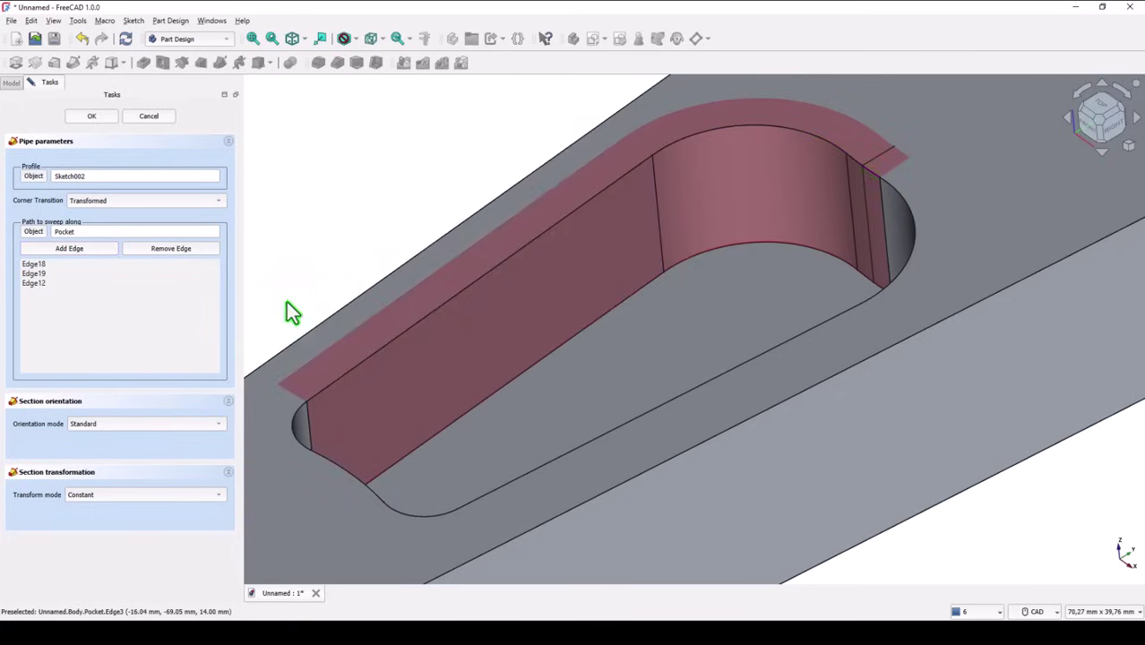
Step: Add the pocket's narrow-end rim to the sweep path: the first corner arc, the end edge and the second corner arc
left_click(95, 251)
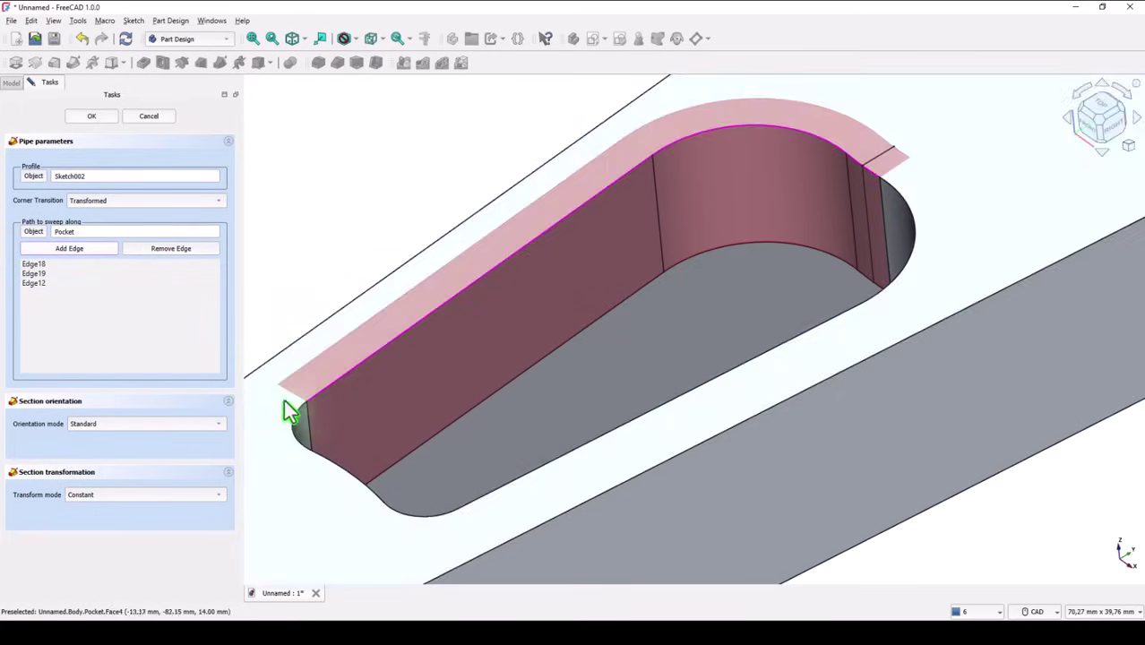
left_click(298, 418)
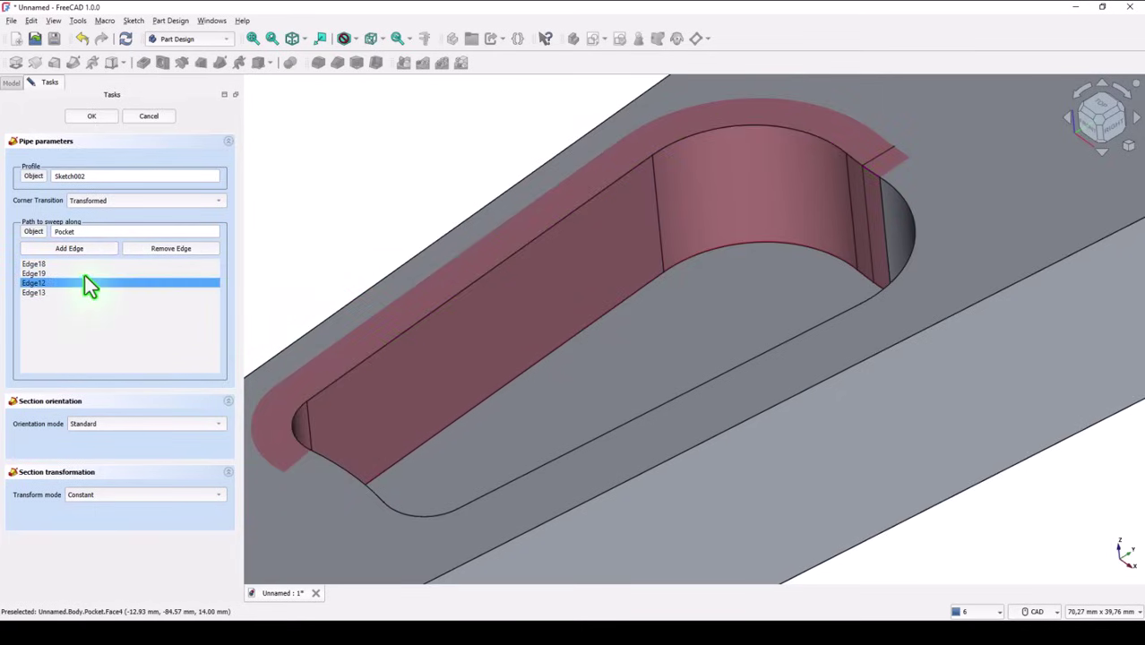
left_click(86, 251)
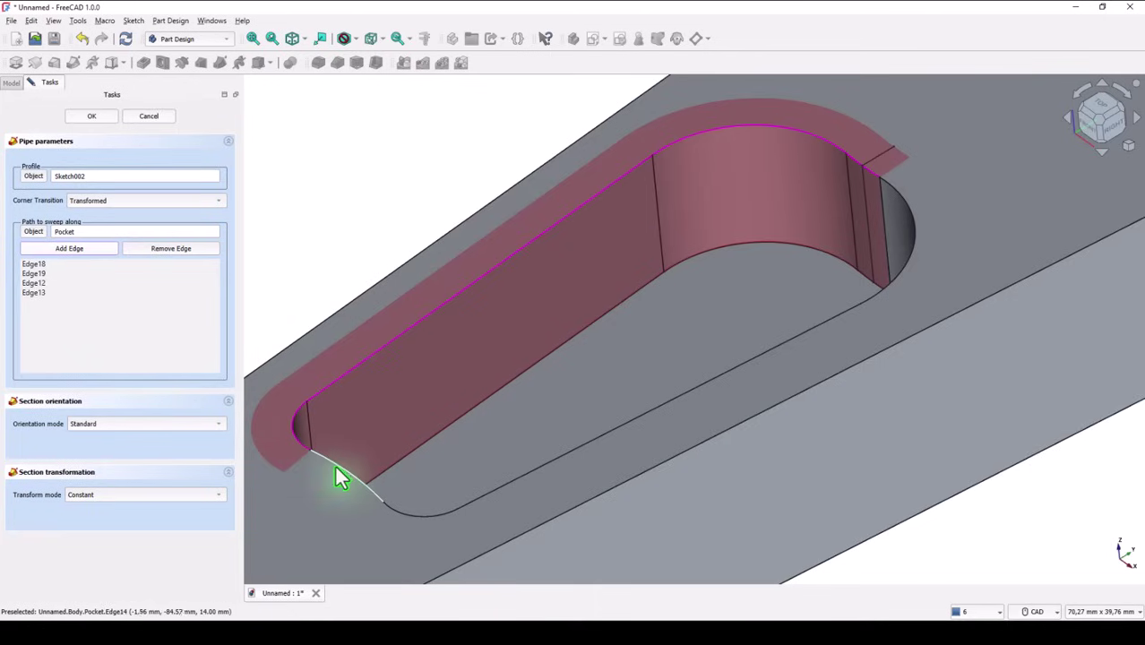
left_click(337, 467)
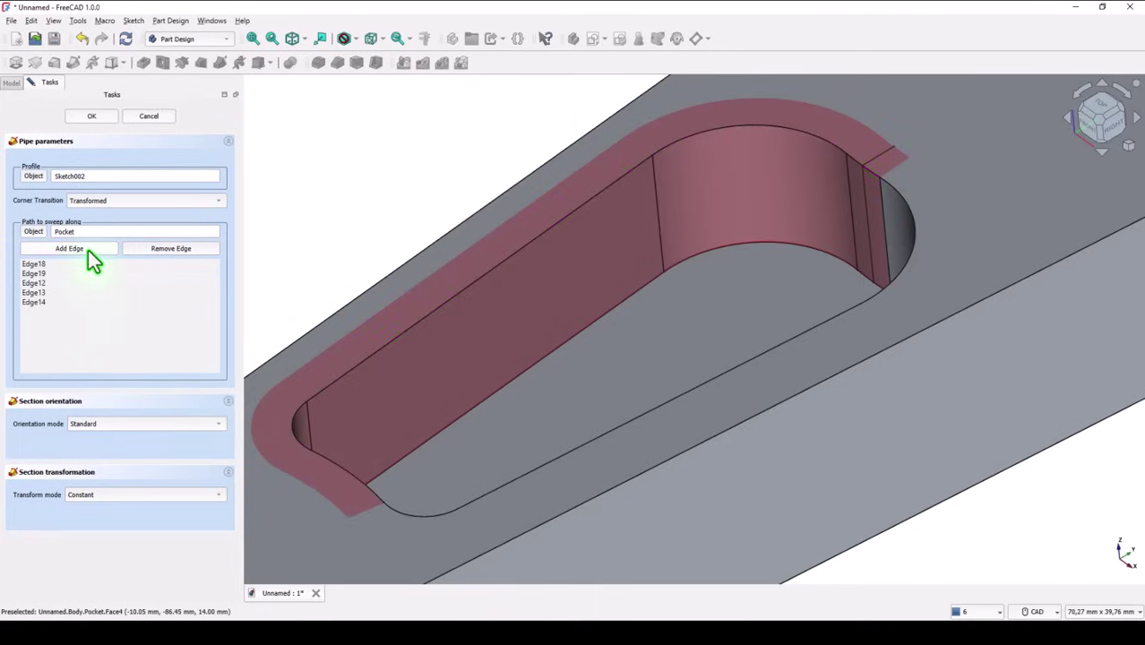
left_click(89, 250)
left_click(404, 510)
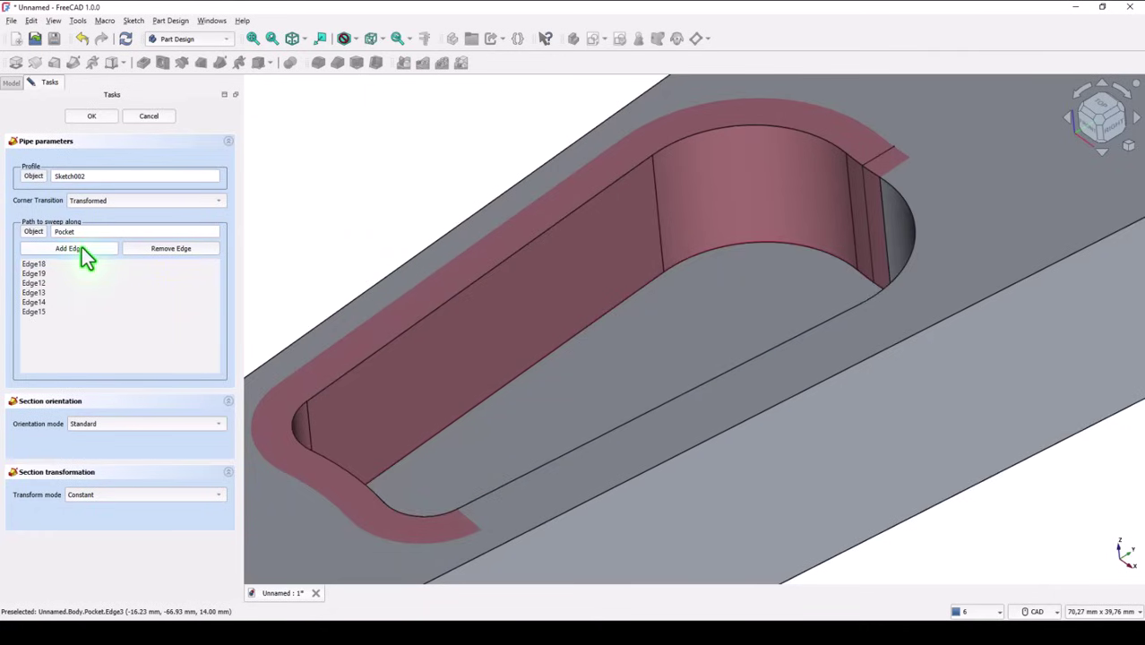
Step: Close the sweep path with the remaining long straight edge and large corner arc, and apply the subtractive pipe
left_click(81, 247)
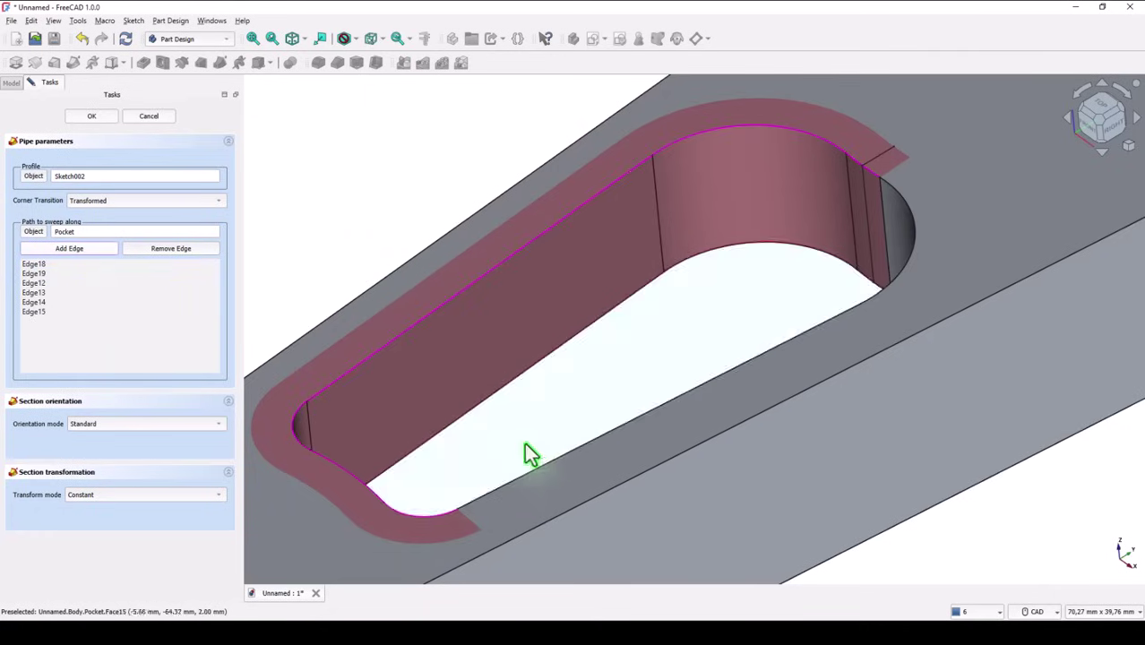
left_click(553, 463)
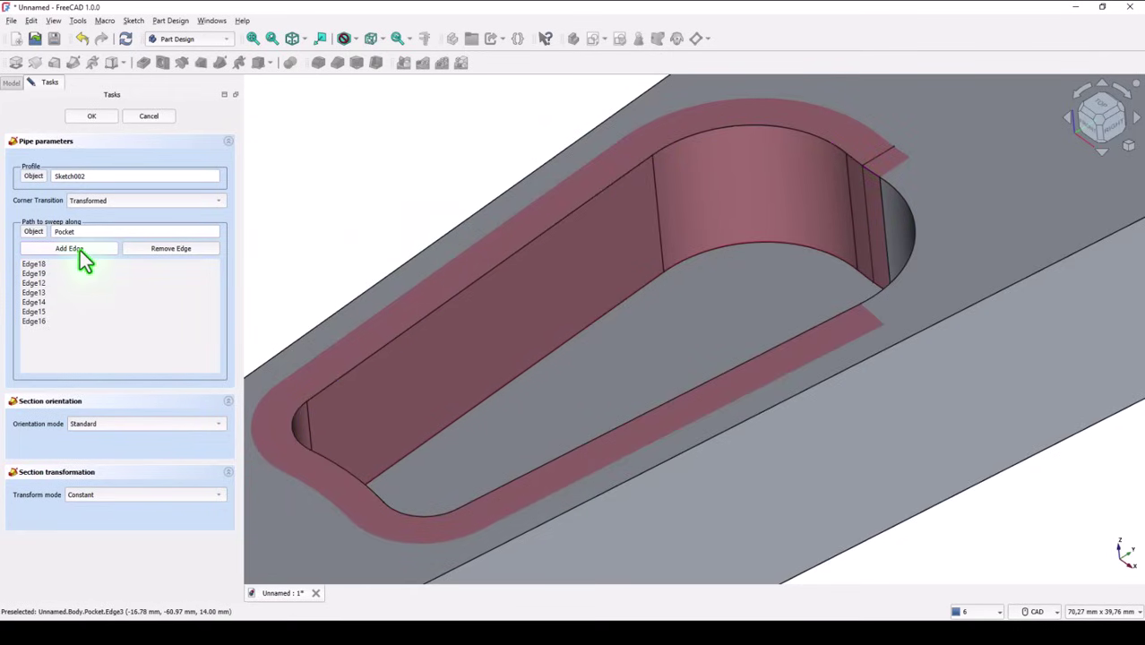
left_click(80, 250)
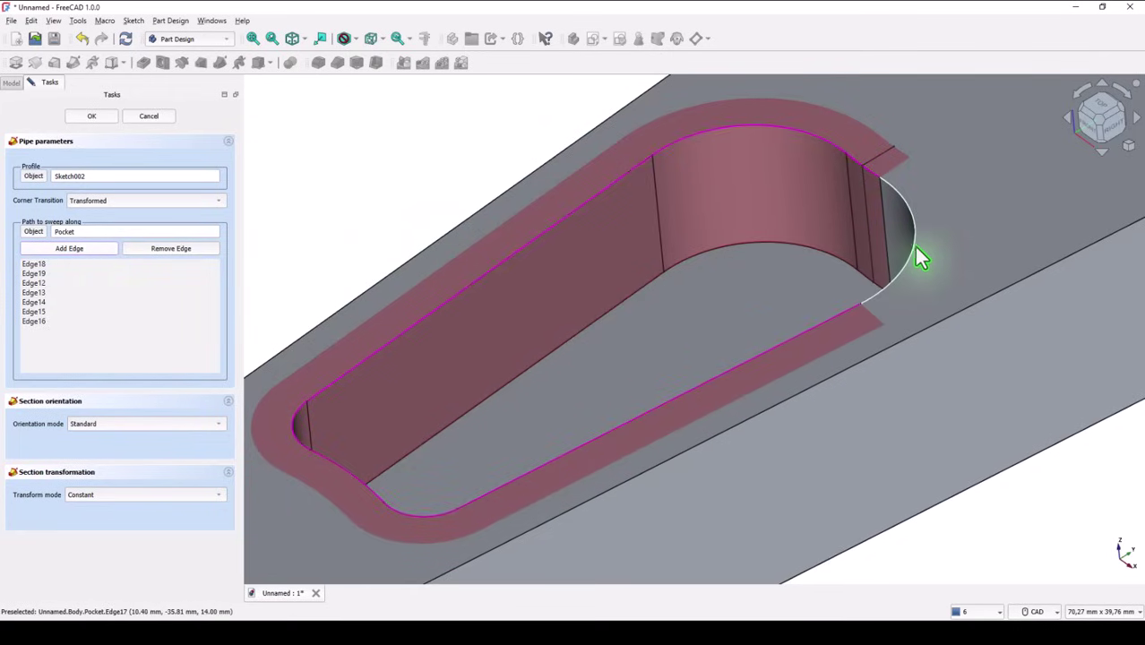
left_click(917, 258)
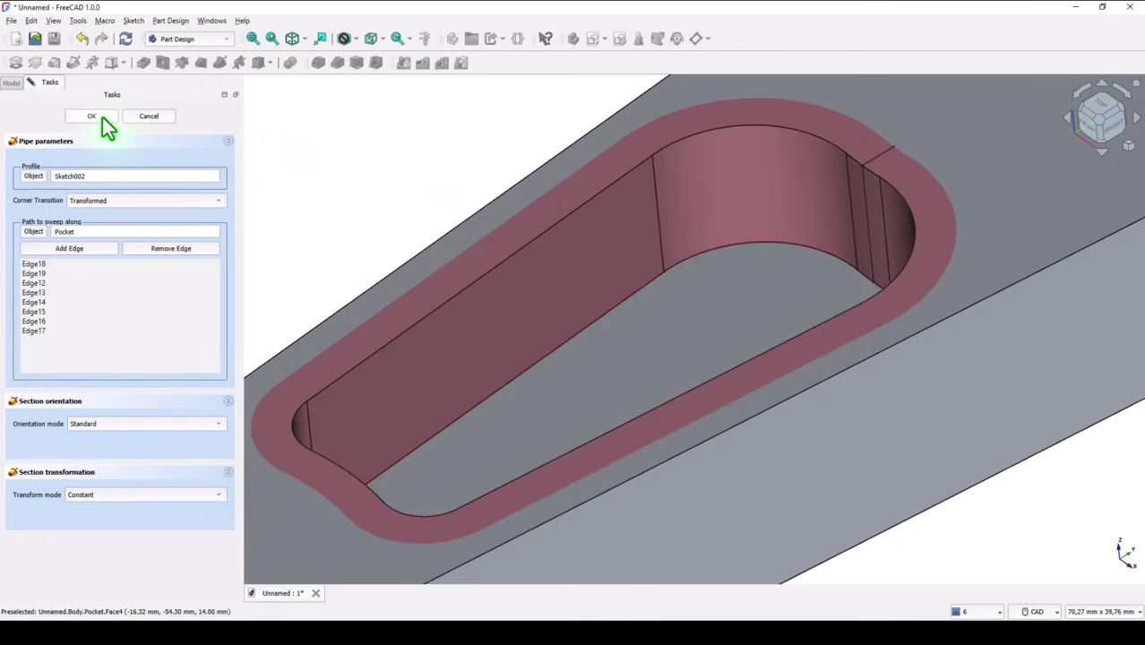
left_click(102, 117)
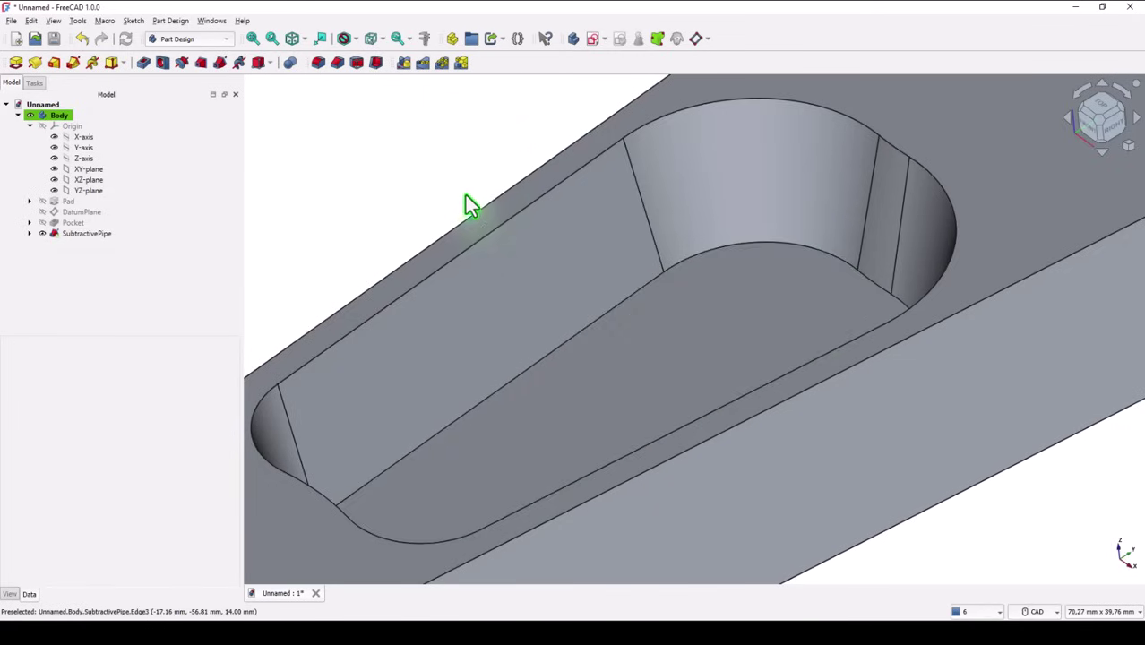
Step: Pad the part's flat underside face with a length of 4/2 mm and a taper angle of -15°
middle_click_drag(465, 196, 982, 338)
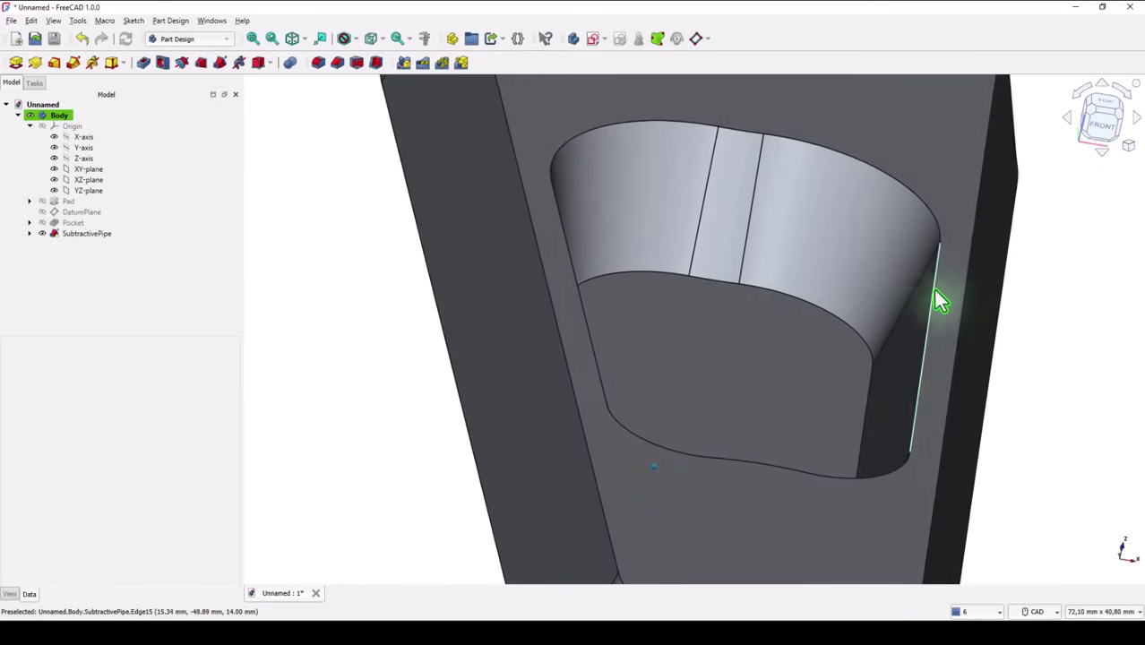
middle_click_drag(936, 292, 517, 222)
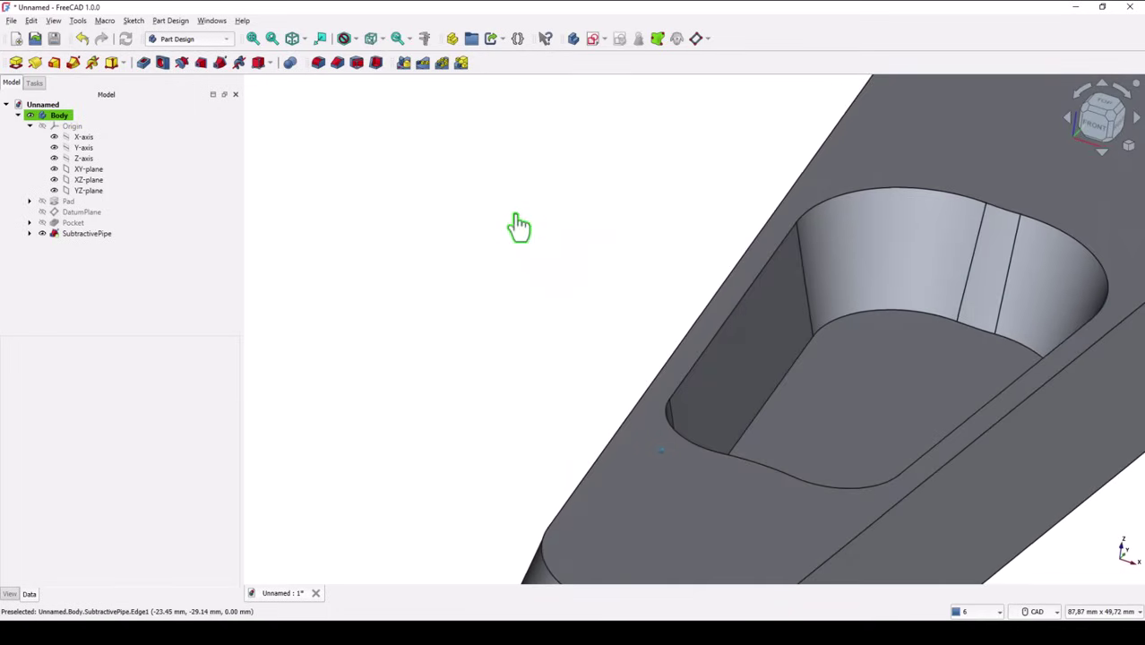
left_click(293, 38)
left_click(255, 39)
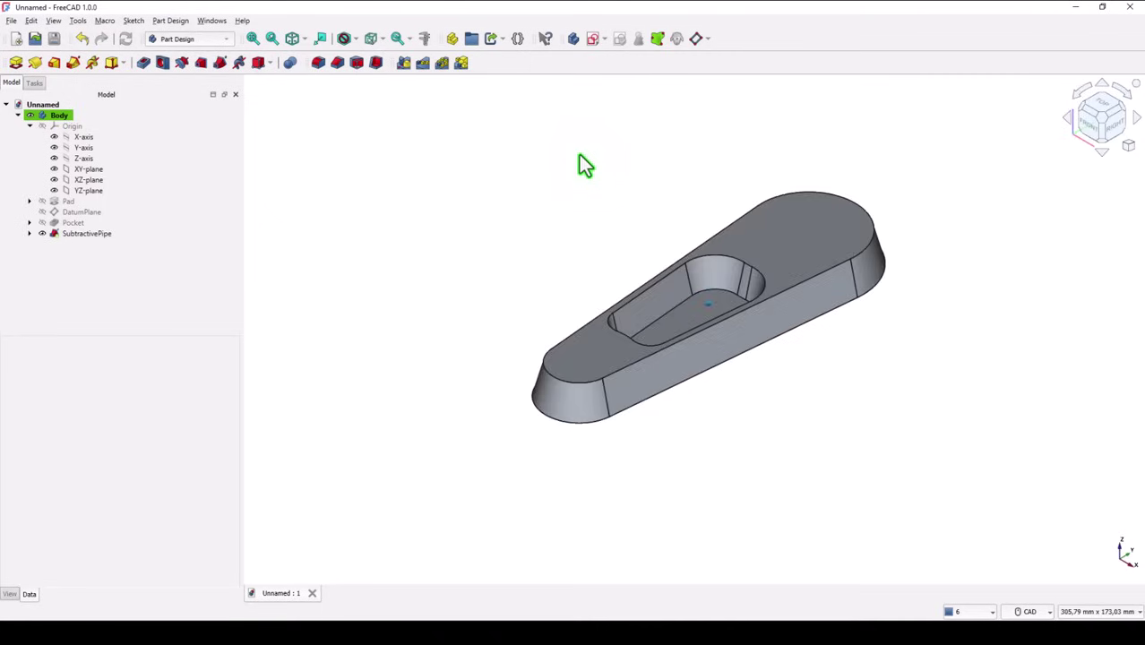
mouse_move(579, 154)
middle_mouse_down()
mouse_move(547, 287)
mouse_move(659, 340)
mouse_move(791, 294)
middle_mouse_up()
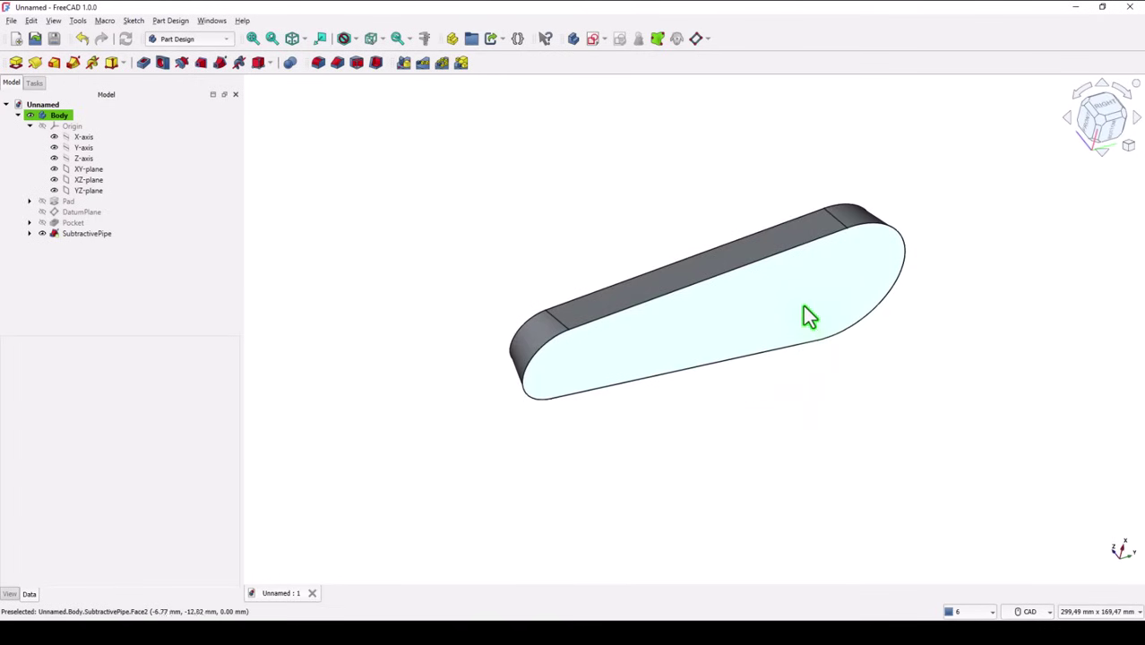
left_click(803, 313)
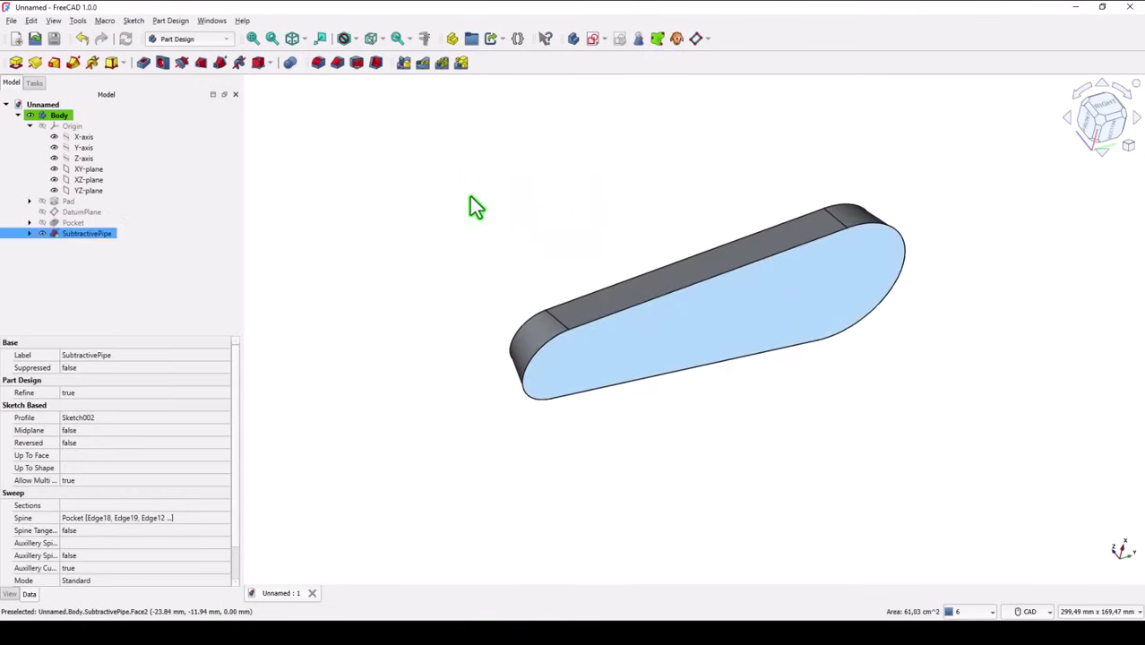
left_click(15, 63)
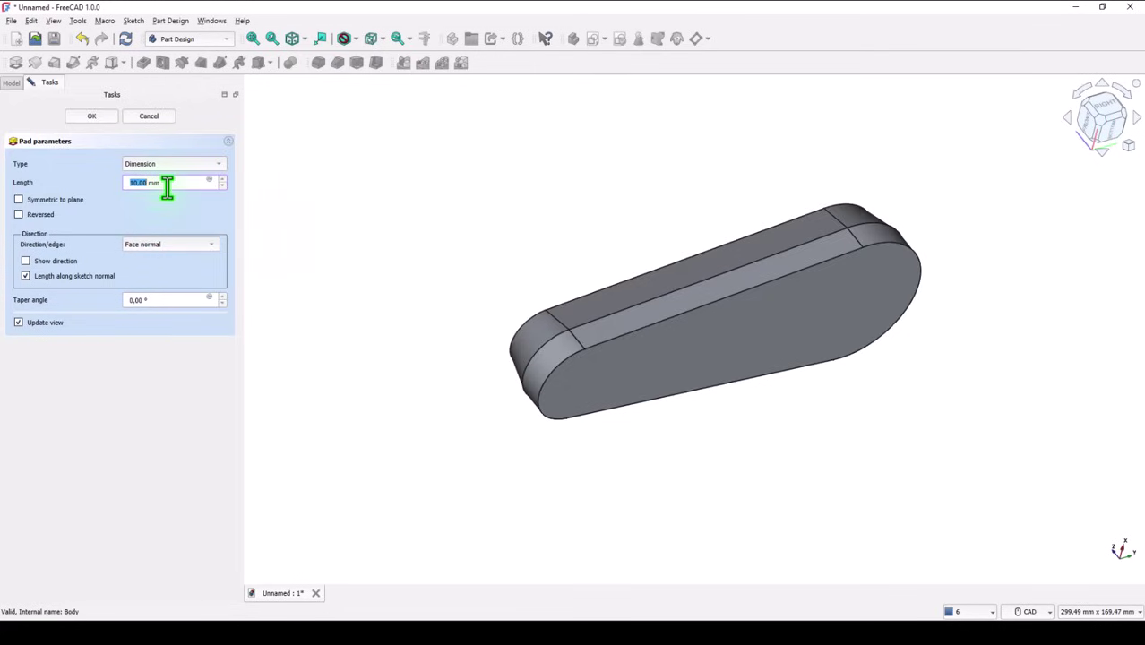
left_click_drag(167, 189, 109, 191)
type("4/2")
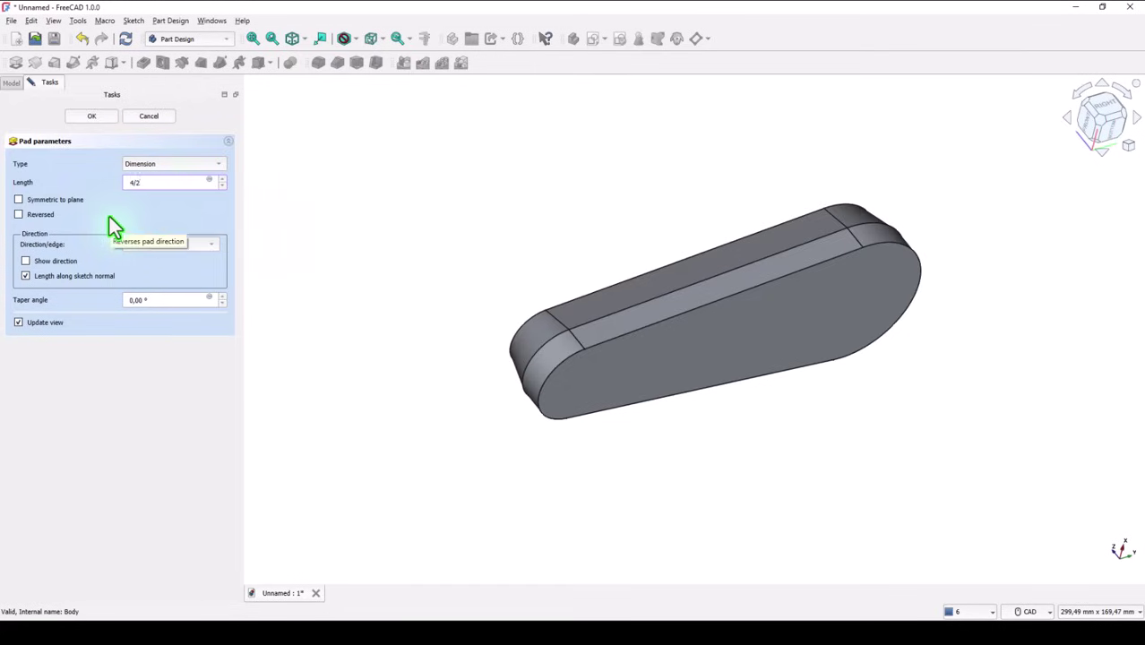
left_click_drag(151, 301, 114, 303)
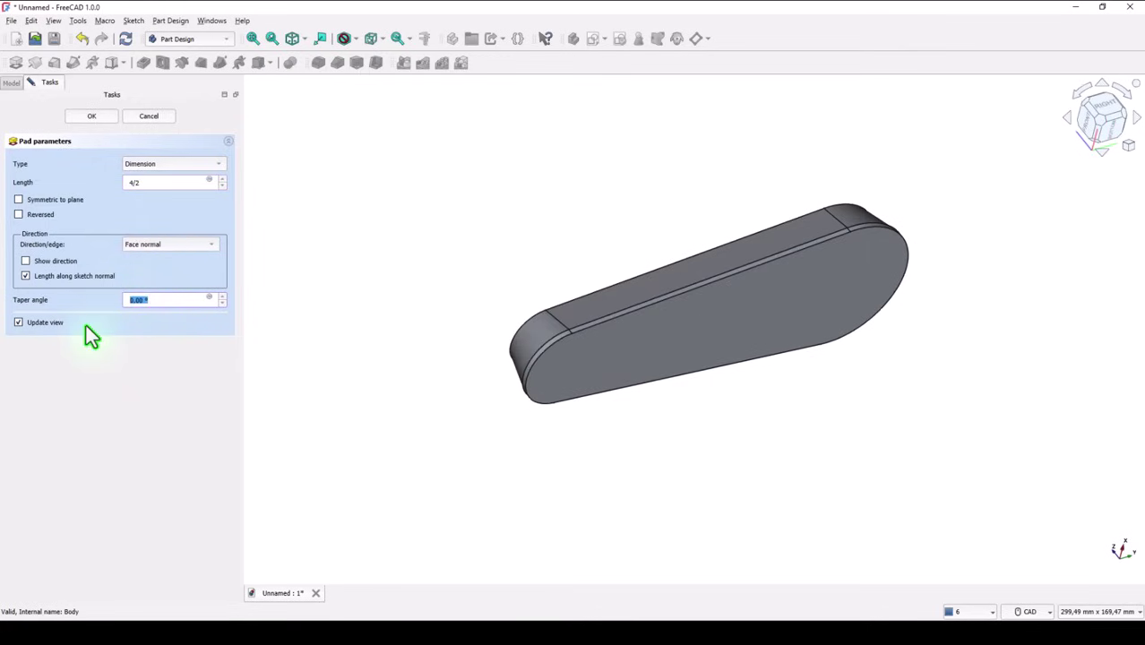
type("-15")
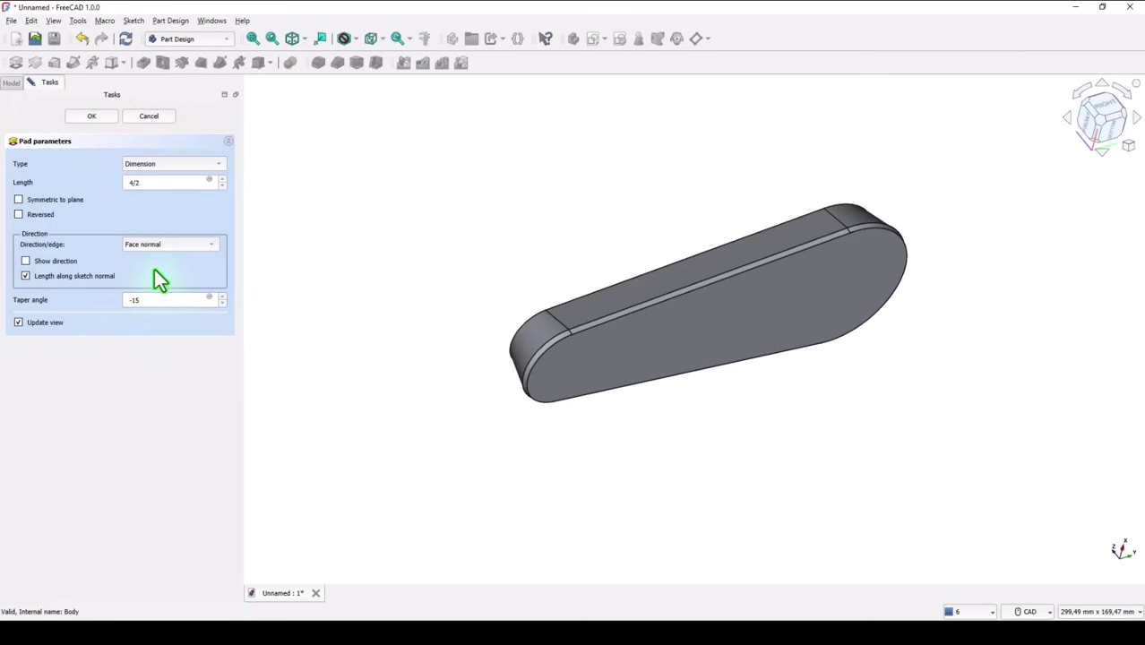
left_click(91, 117)
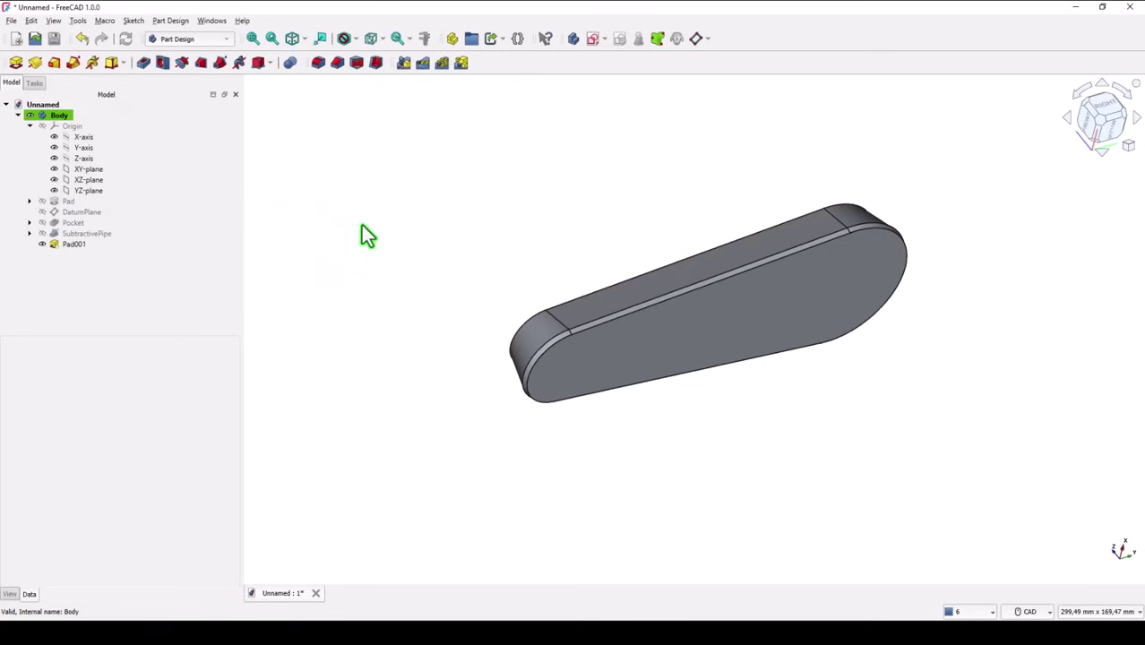
Step: Create a sketch on the XY-plane, section the view at it, and link the outer arc of the narrow end as external geometry
middle_click_drag(362, 225, 452, 222)
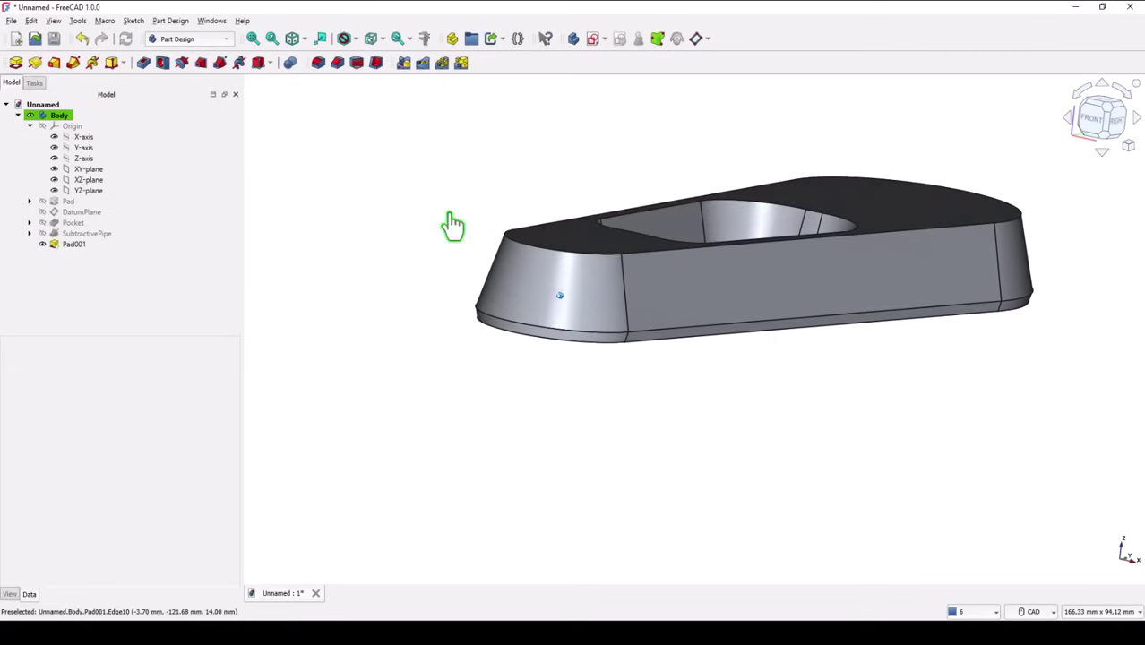
left_click(291, 42)
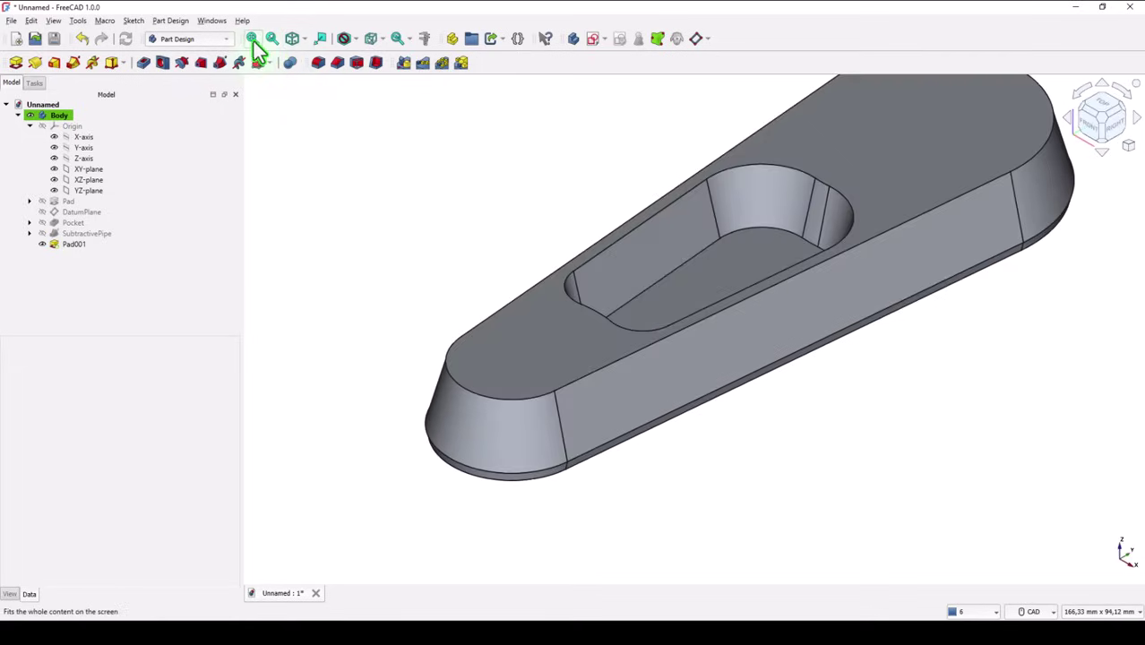
left_click(253, 39)
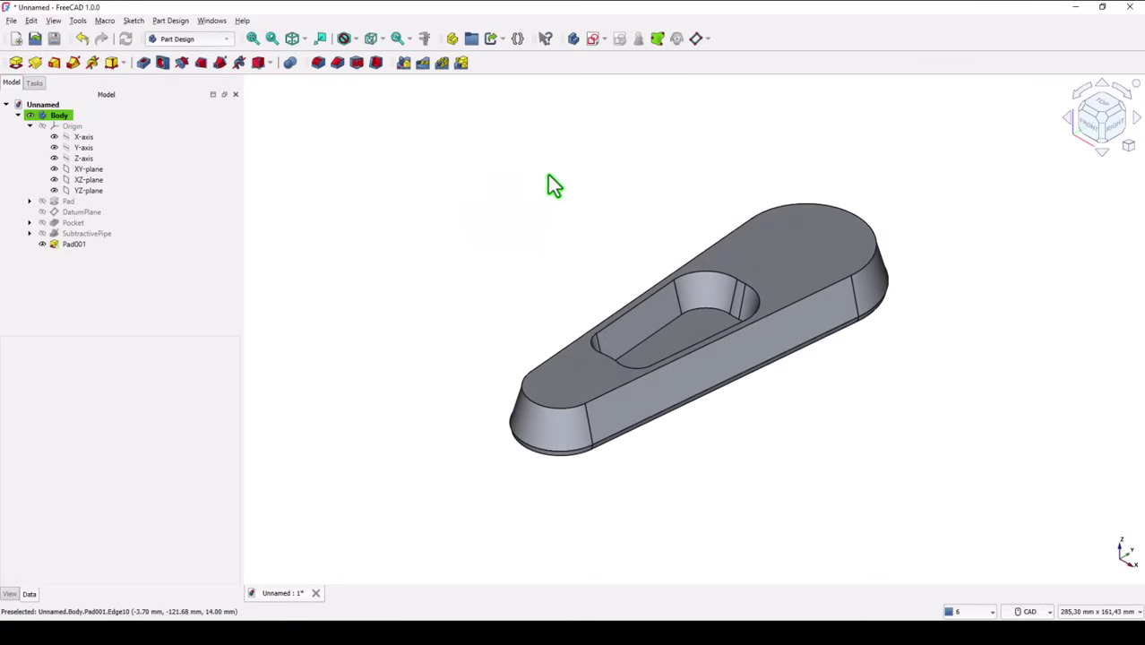
left_click(590, 41)
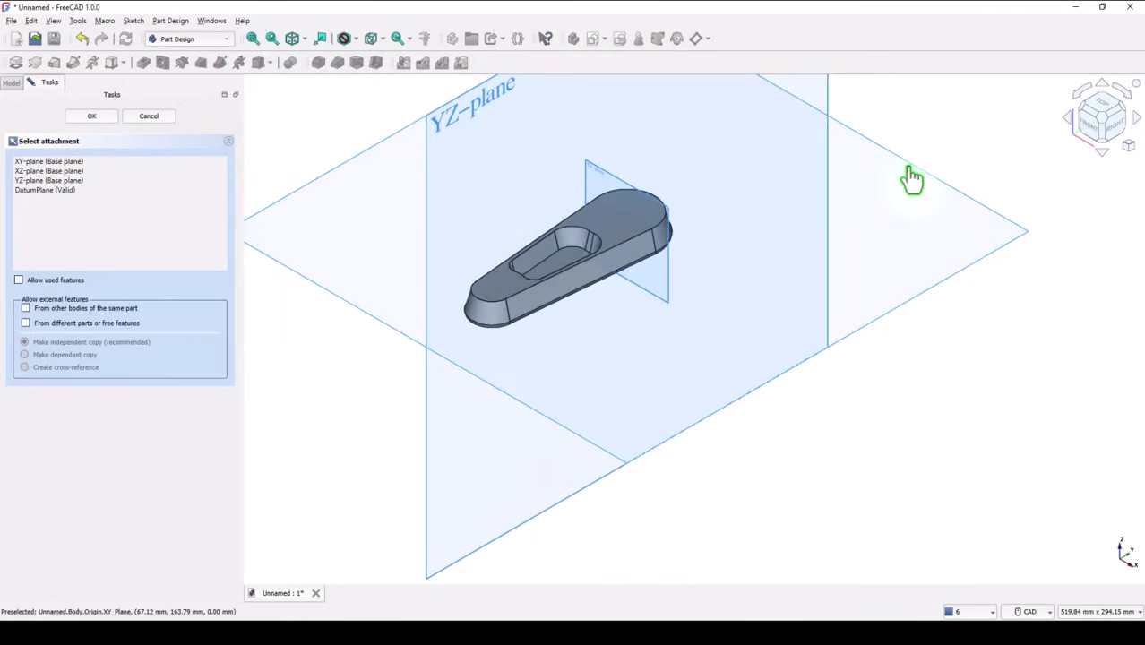
left_click(910, 177)
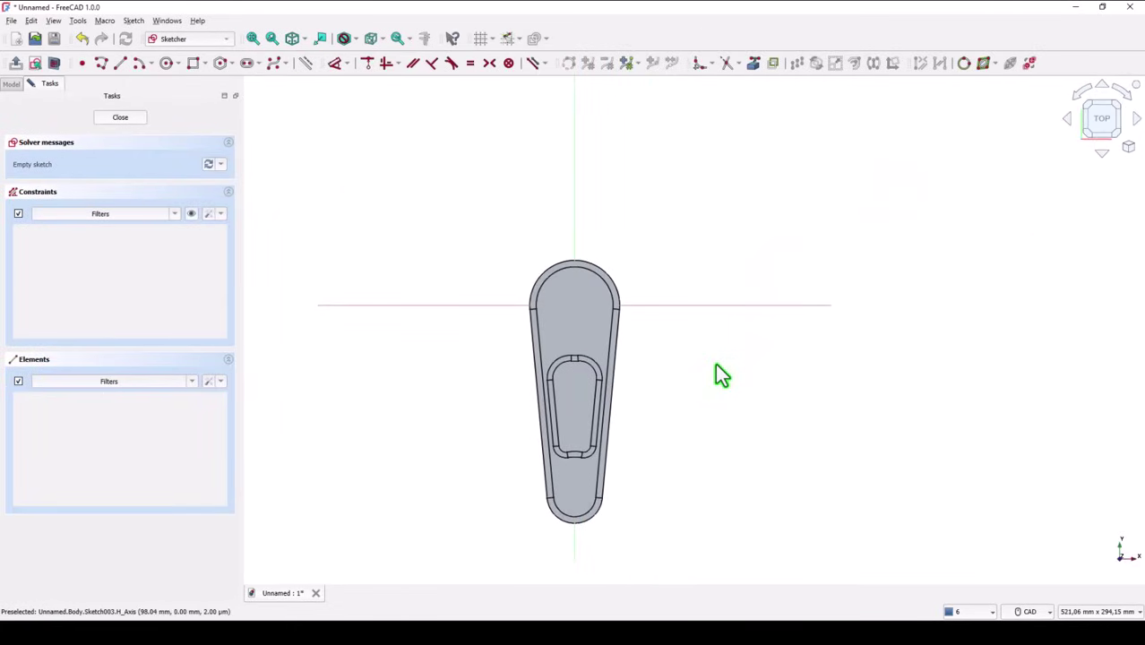
left_click(254, 39)
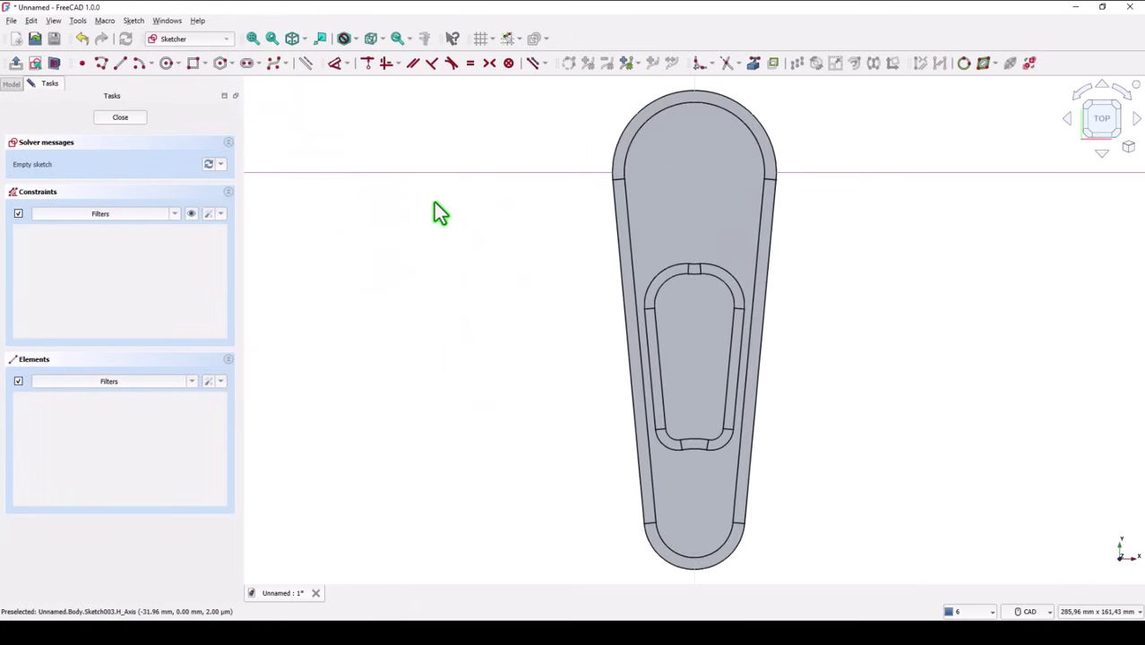
left_click(54, 63)
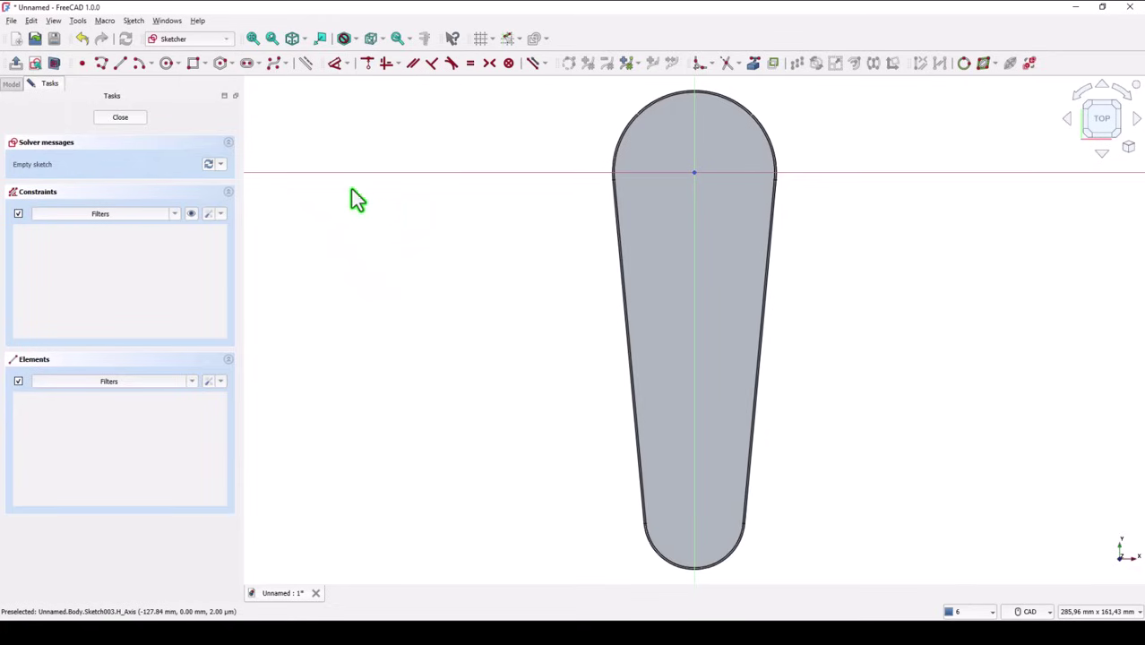
left_click(751, 64)
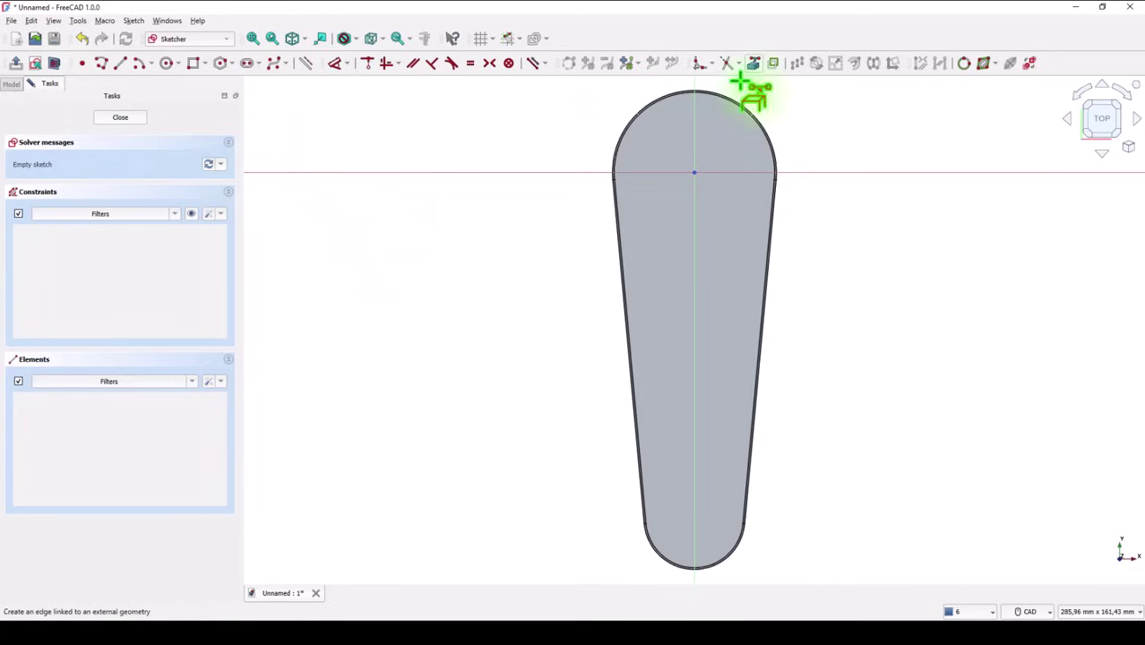
left_click(651, 556)
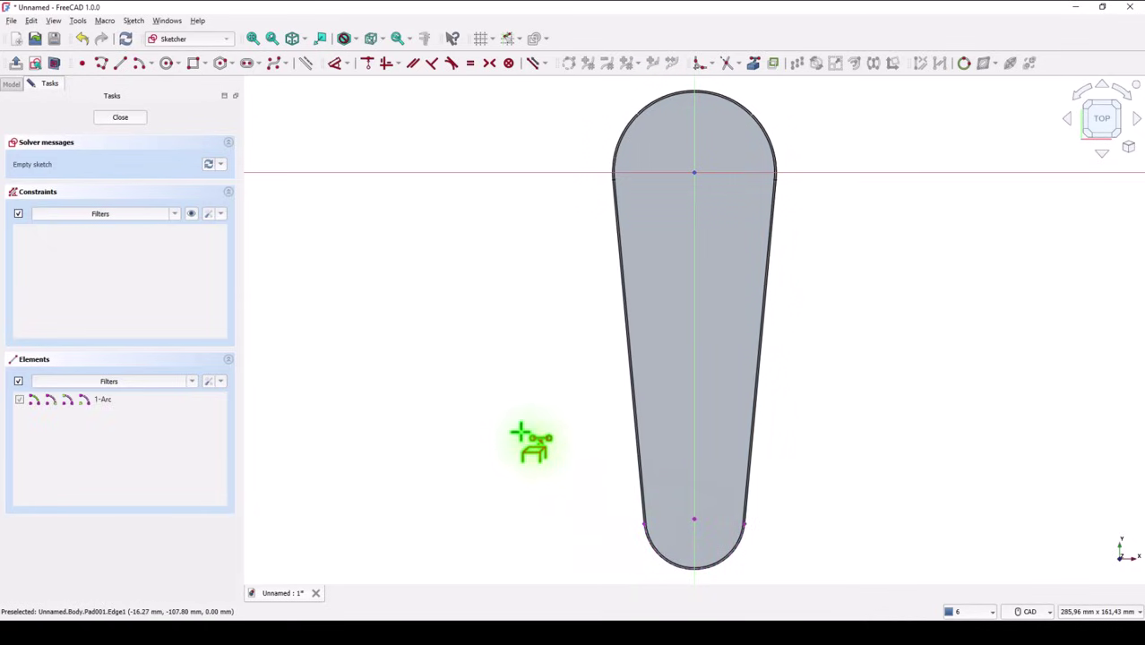
Step: Draw a 51 mm diameter circle centred on the narrow end's arc centre, and finish the sketch
mouse_move(583, 429)
middle_mouse_down()
mouse_move(576, 384)
mouse_move(504, 332)
middle_mouse_up()
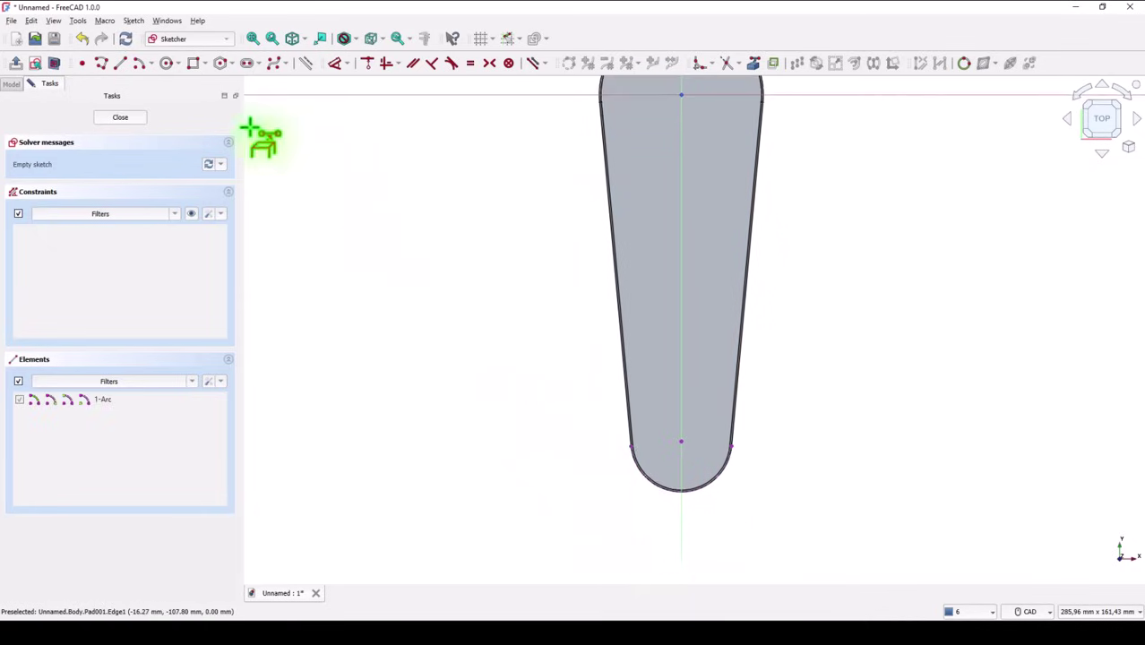
left_click(167, 65)
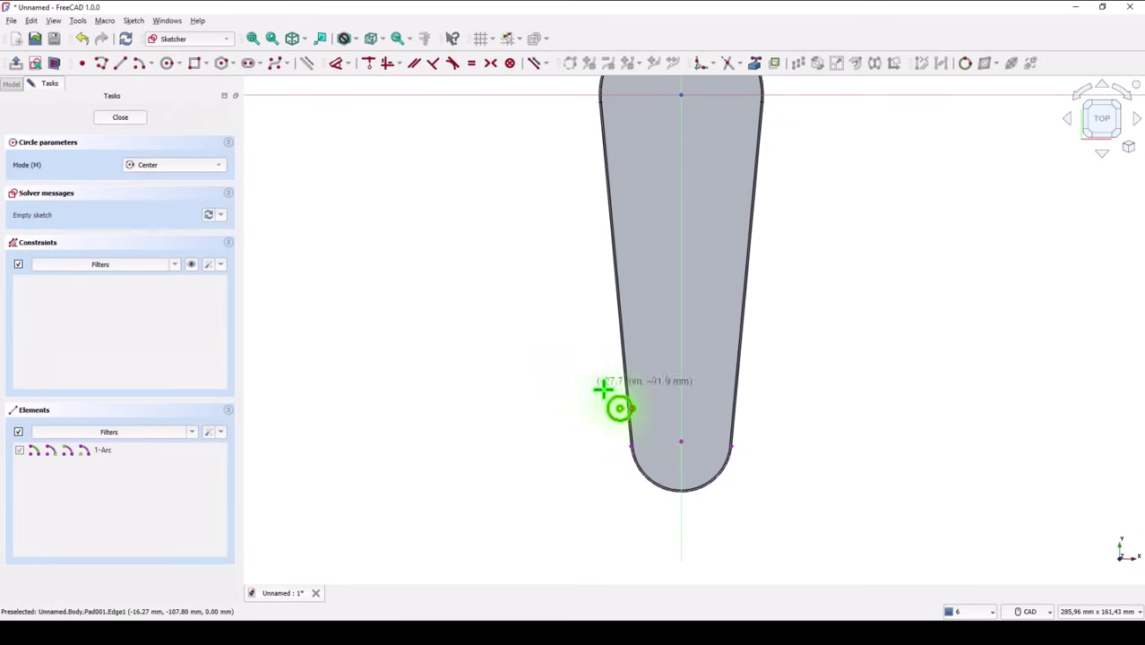
left_click(681, 440)
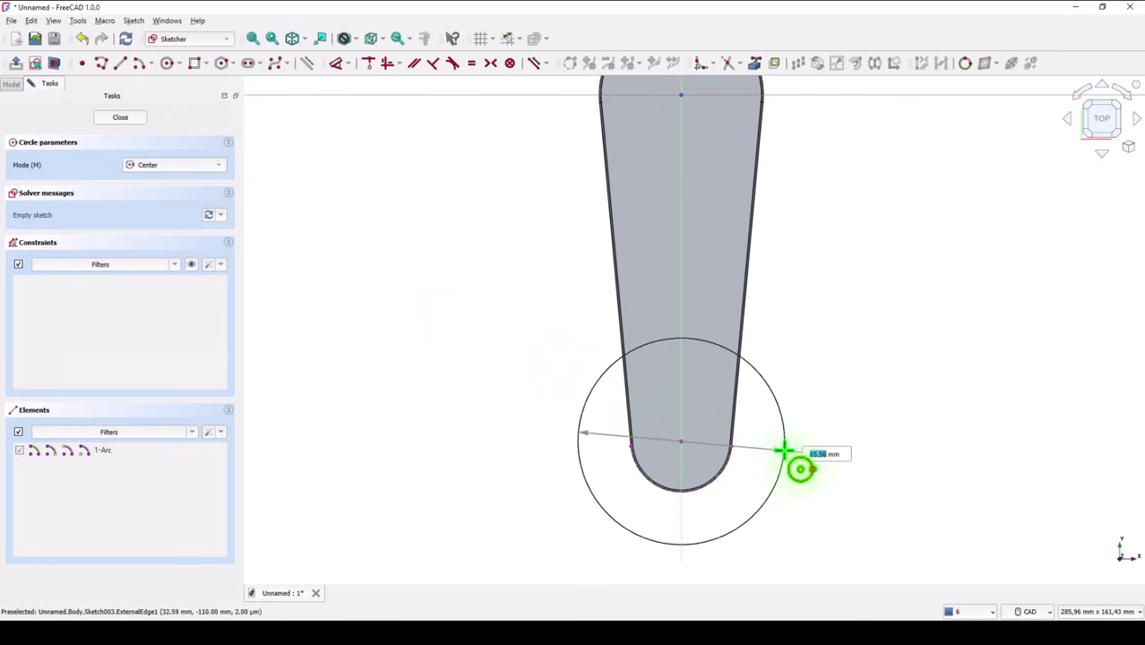
type("51")
key("Return")
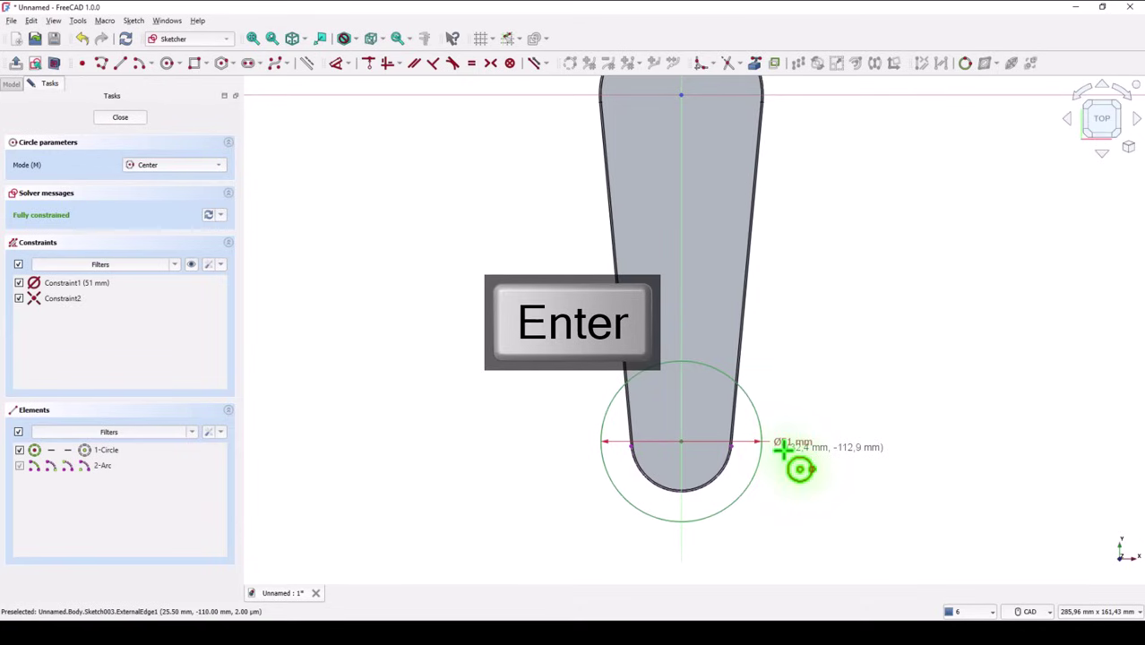
left_click(136, 122)
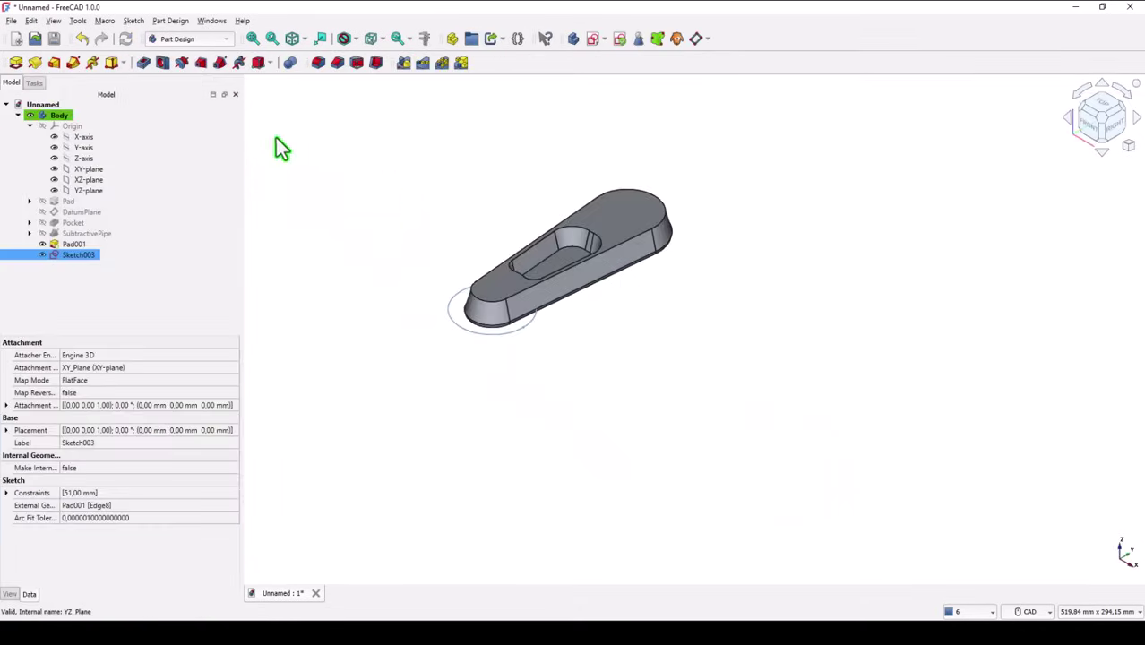
Step: Pad the narrow-end circle symmetrically to its sketch plane with a length of 34 mm
left_click(16, 65)
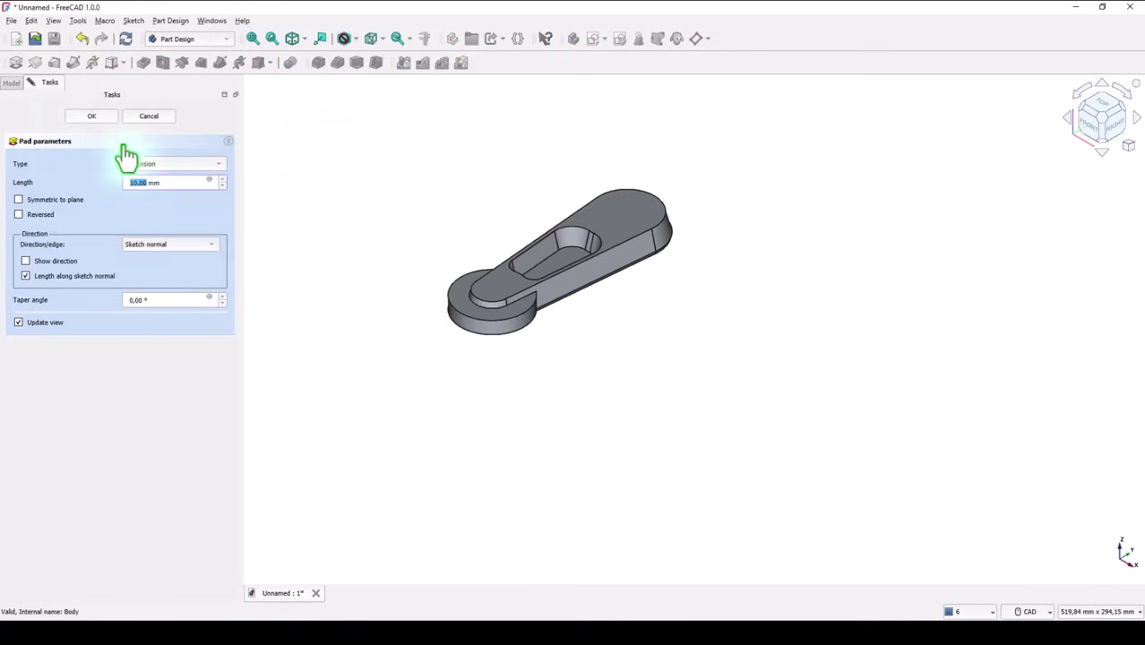
left_click(19, 199)
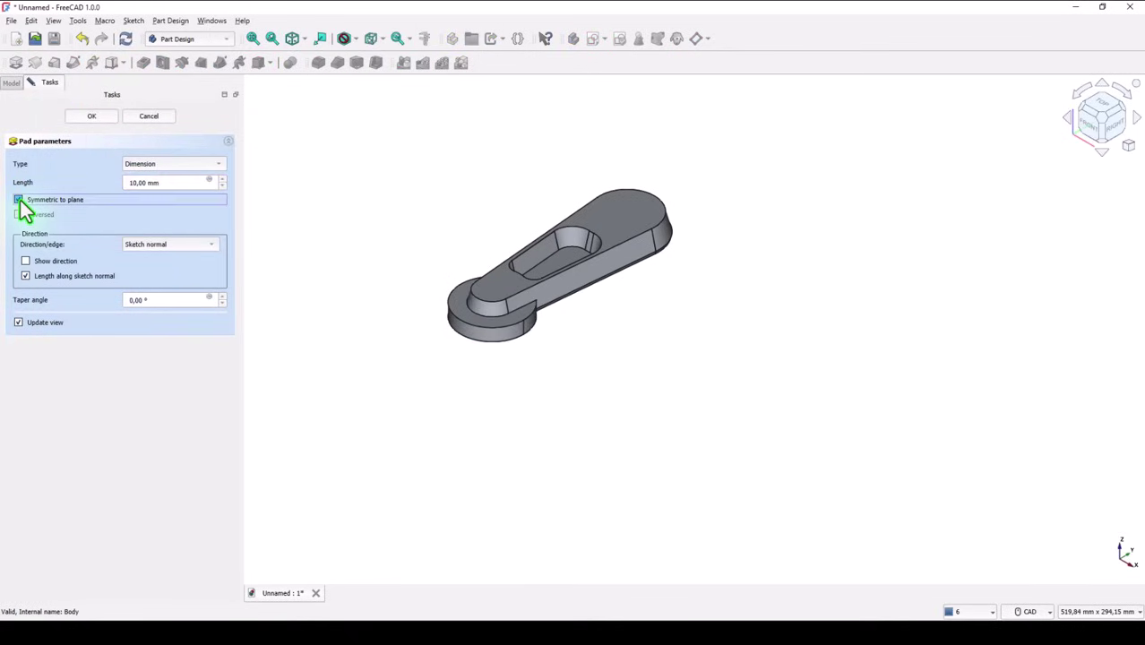
left_click_drag(174, 183, 105, 195)
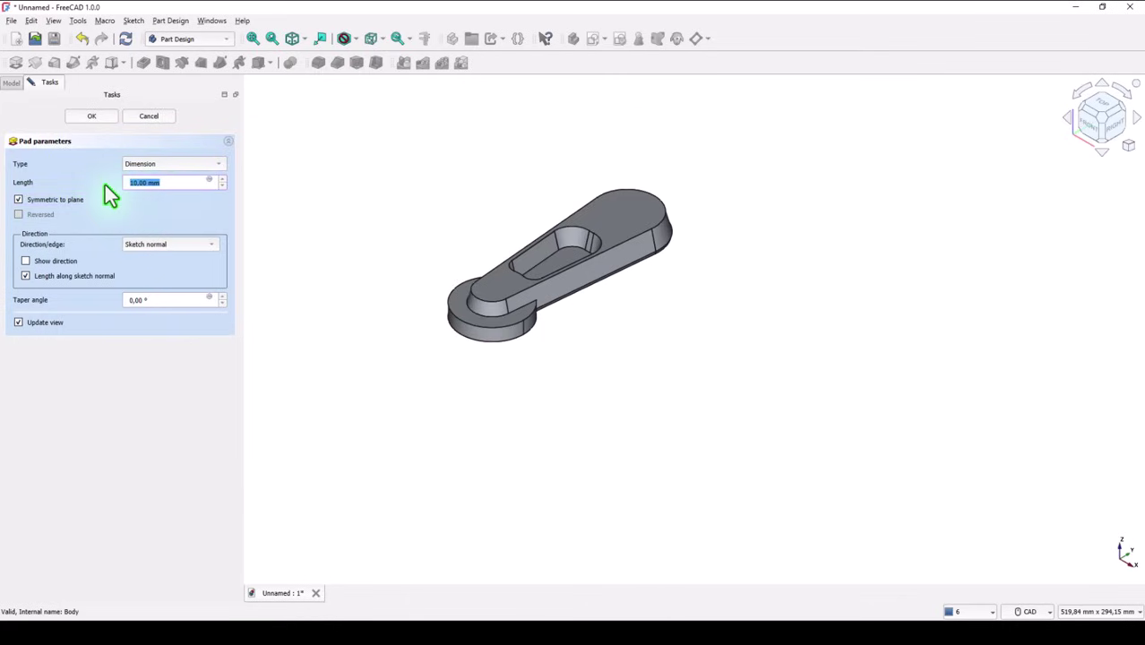
type("34")
Step: Disable the pad's length along the sketch normal and set its taper angle to -5°
left_click(169, 279)
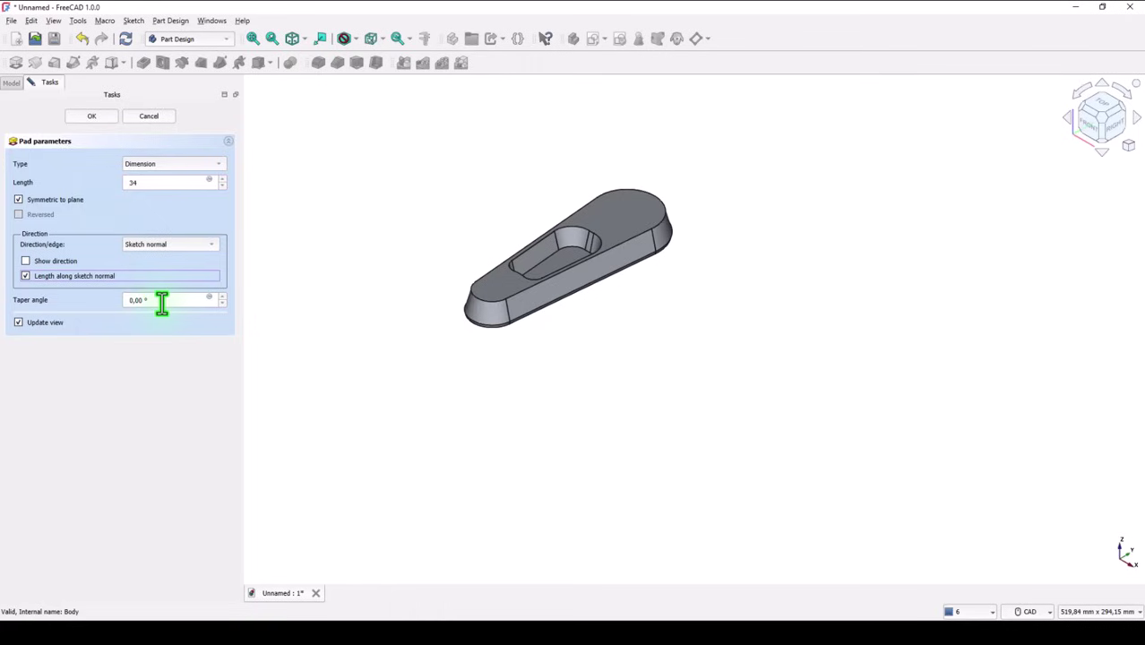
left_click(161, 303)
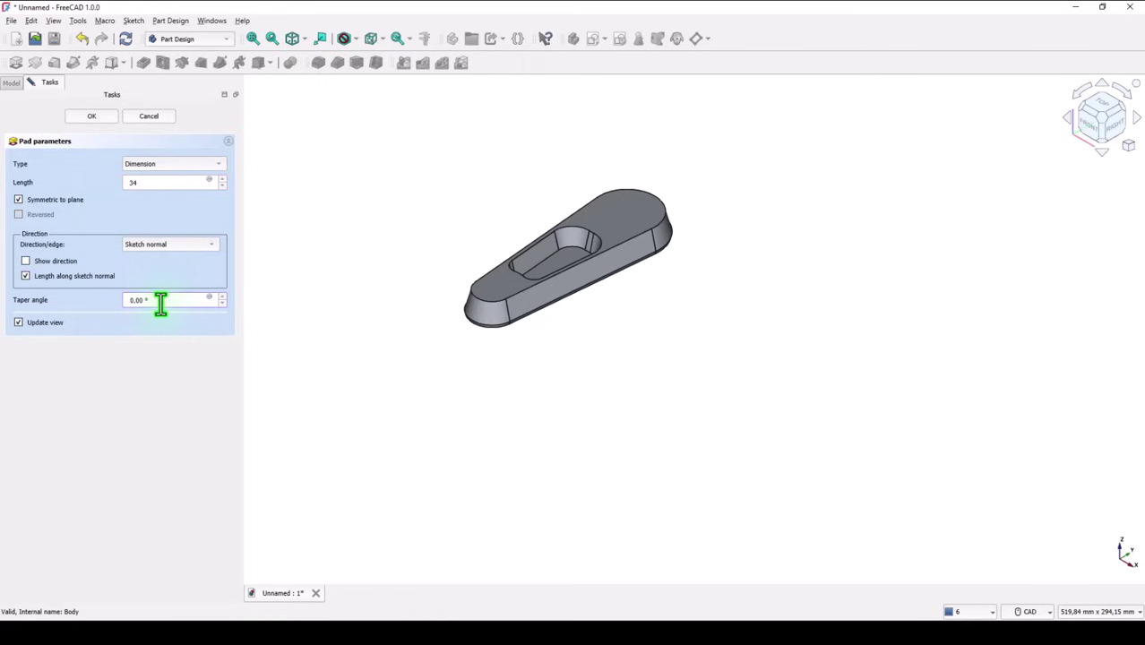
left_click(26, 276)
left_click(154, 304)
left_click_drag(155, 305, 93, 299)
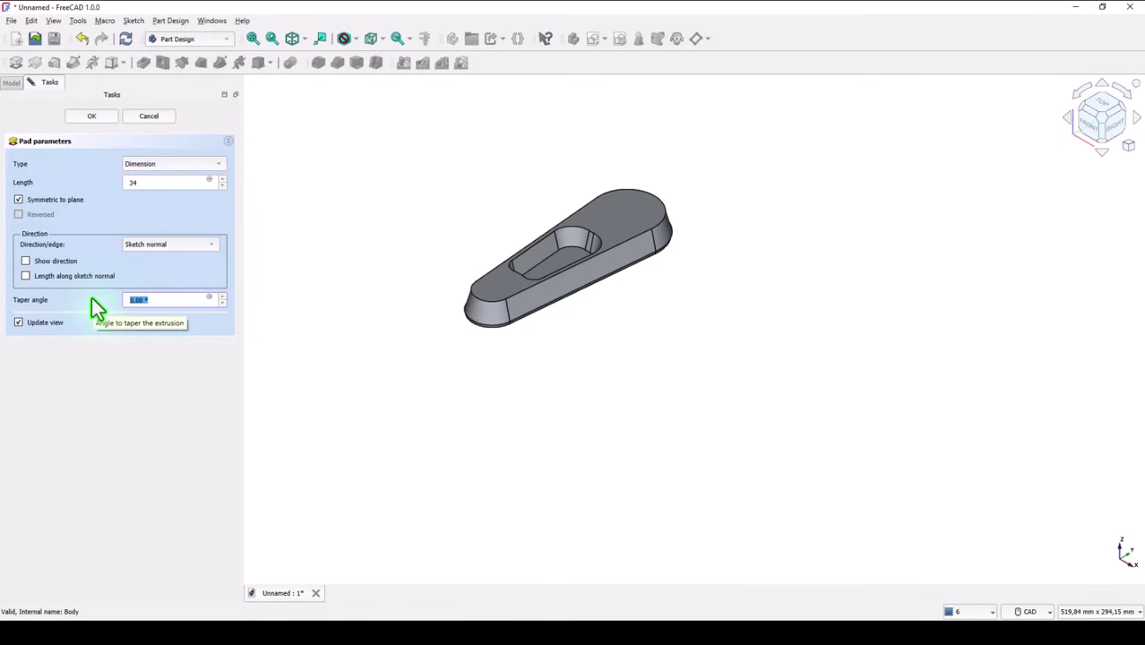
type("-5")
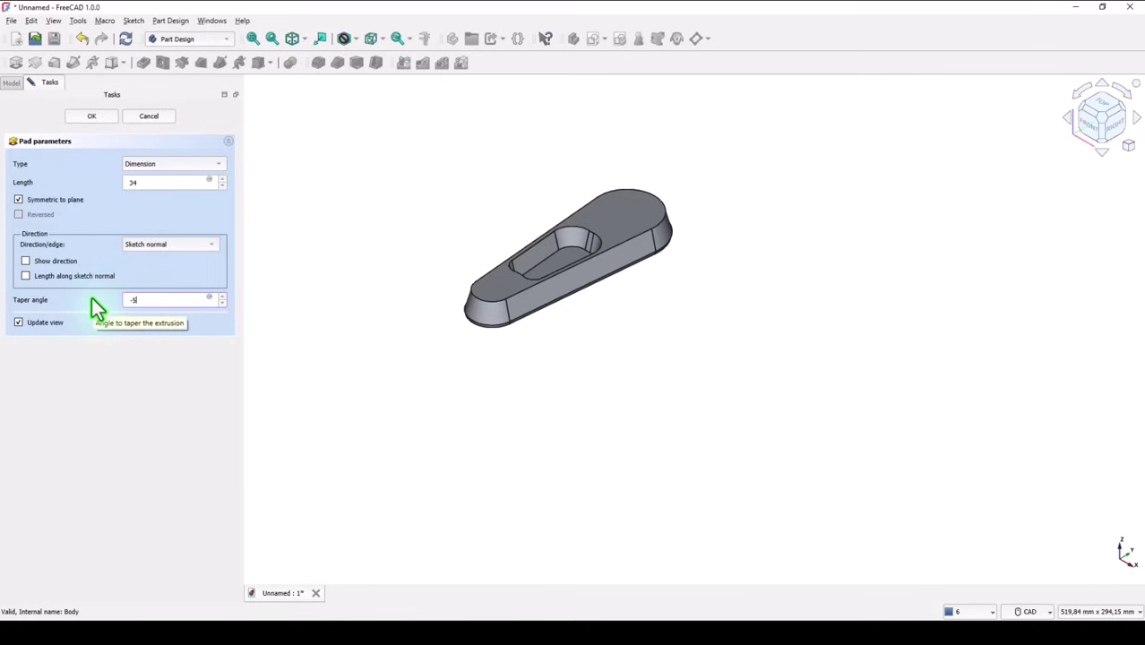
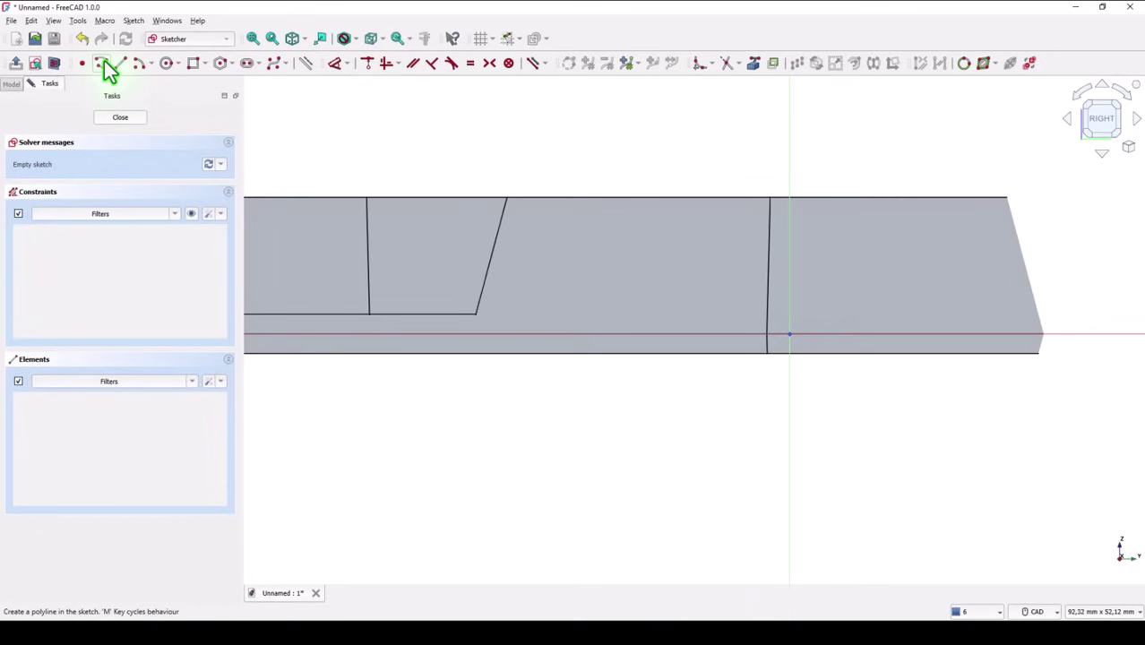
Step: Draw a polyline profile at the large end: one side on the vertical axis, horizontal upper and lower edges, and two slanted edges meeting on the horizontal axis
left_click(102, 63)
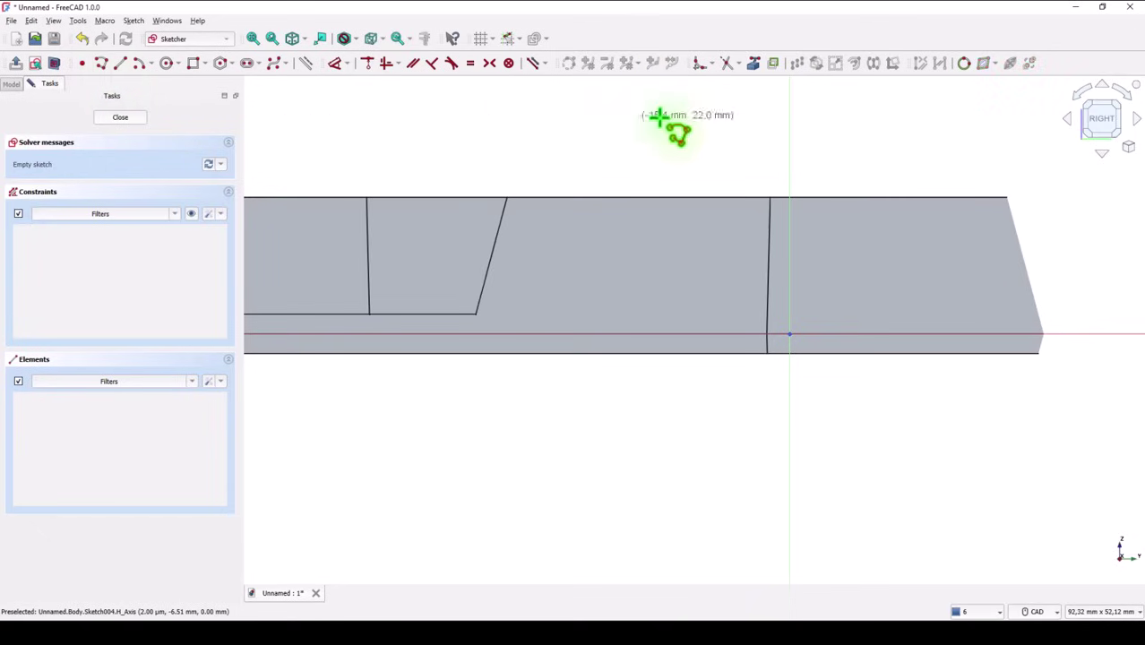
left_click(790, 144)
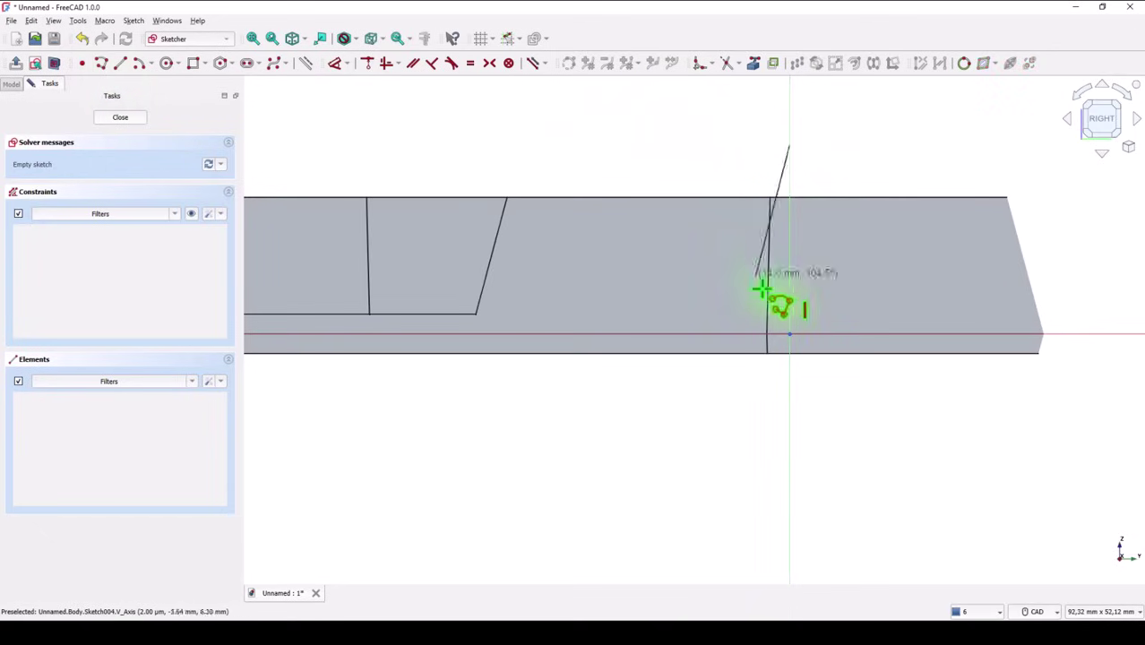
left_click(789, 378)
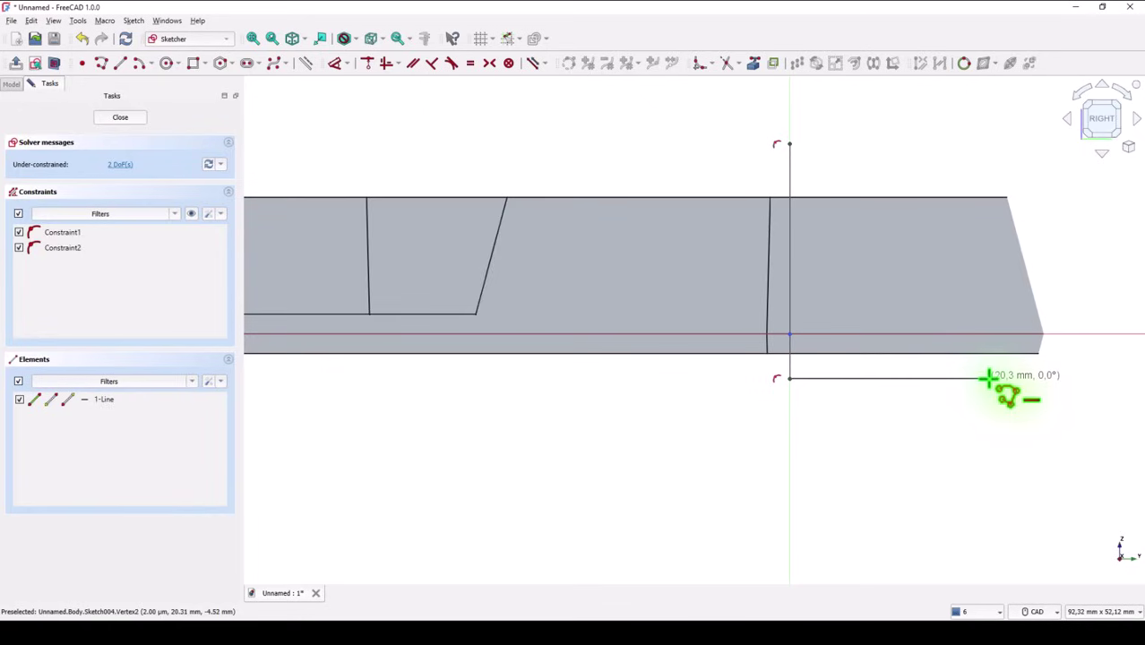
mouse_move(1058, 376)
middle_mouse_down()
mouse_move(818, 391)
mouse_move(832, 394)
middle_mouse_up()
left_click(839, 396)
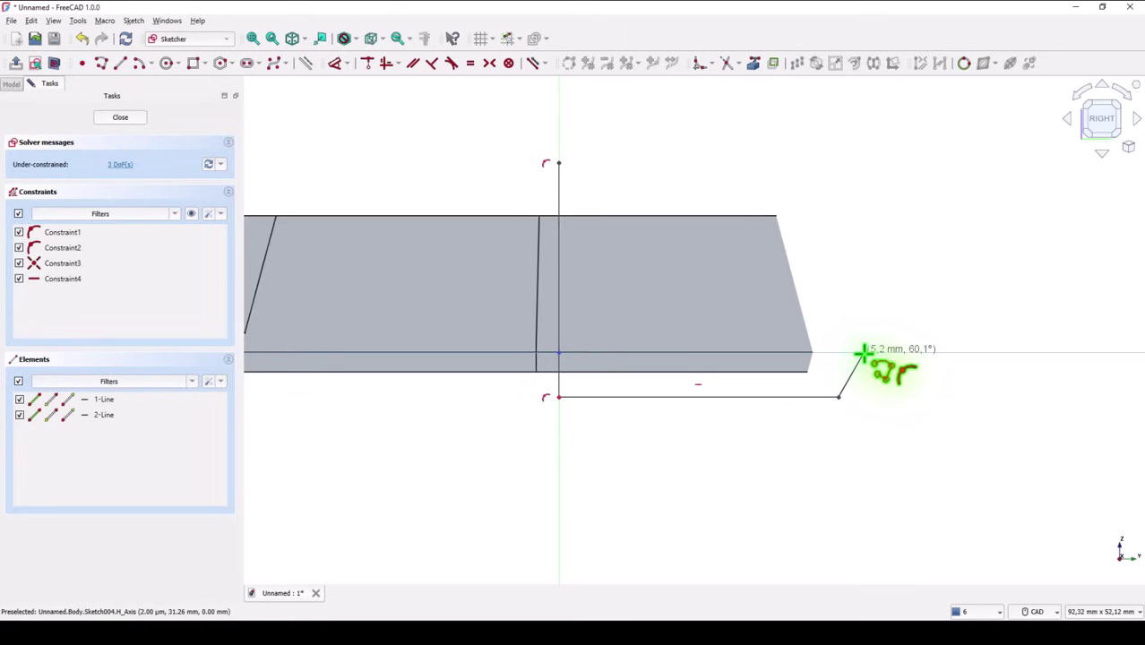
left_click(863, 353)
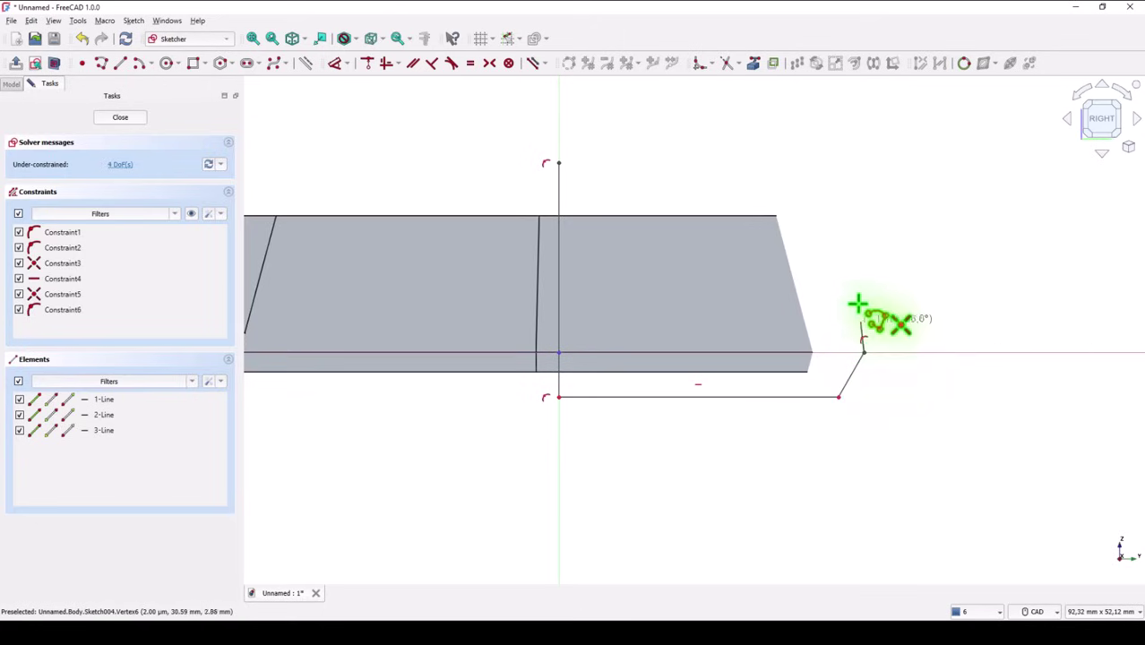
left_click(820, 164)
left_click(559, 164)
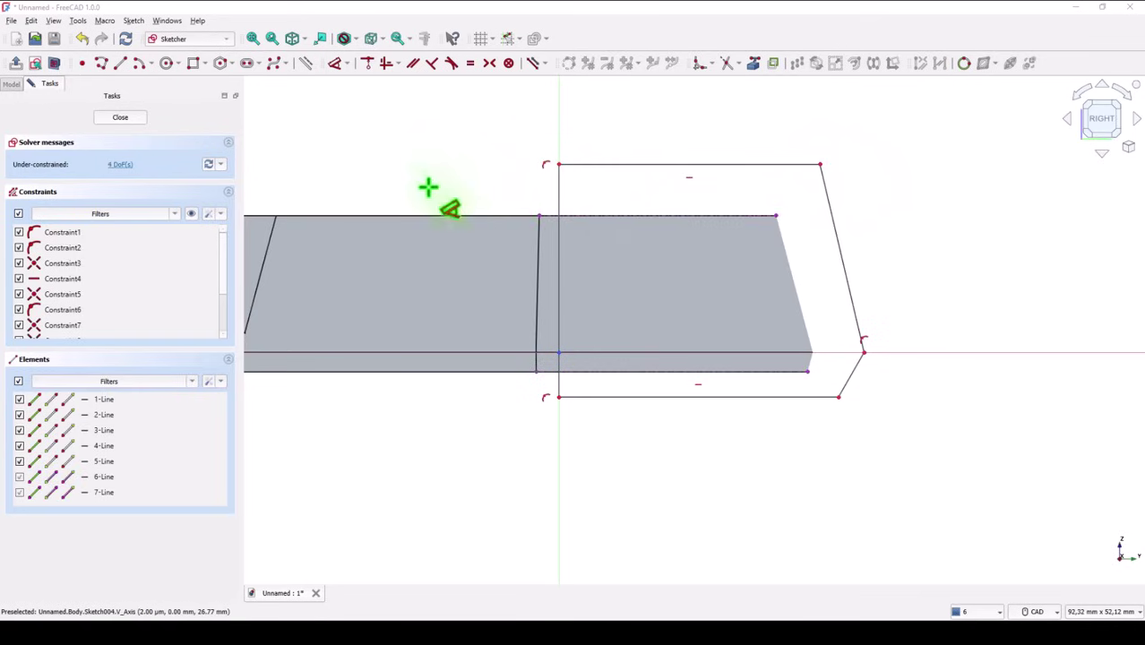
Step: Dimension the profile's lower outer corner at 9.5 mm below the horizontal axis
left_click(839, 397)
left_click(929, 381)
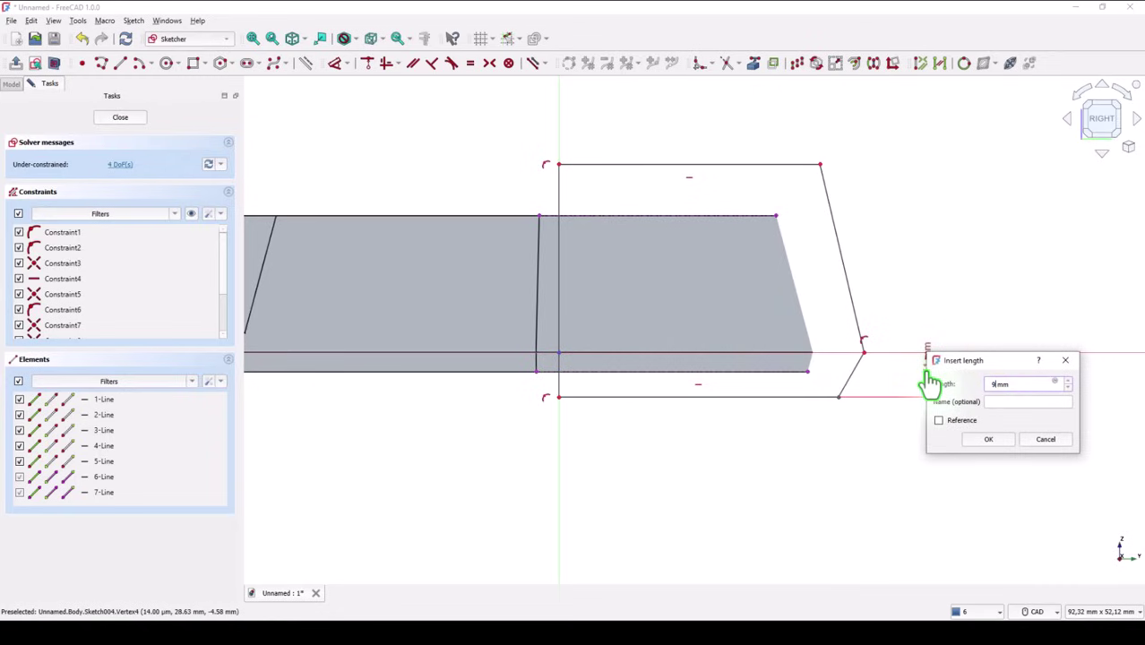
type("9.4")
key("BackSpace")
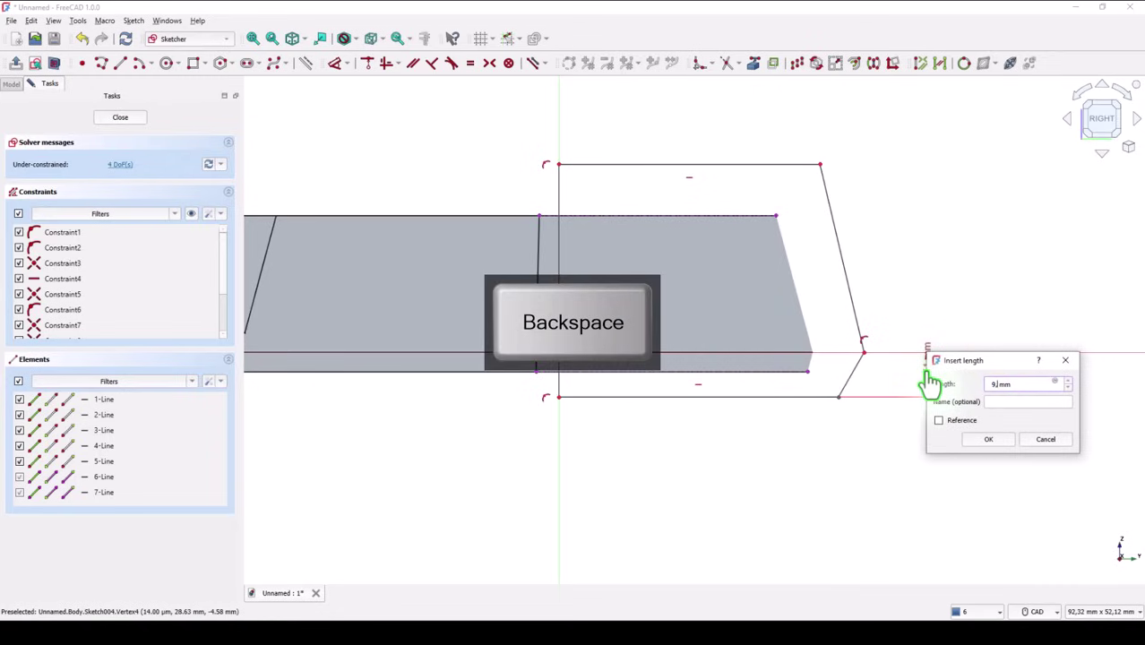
type("5")
key("Return")
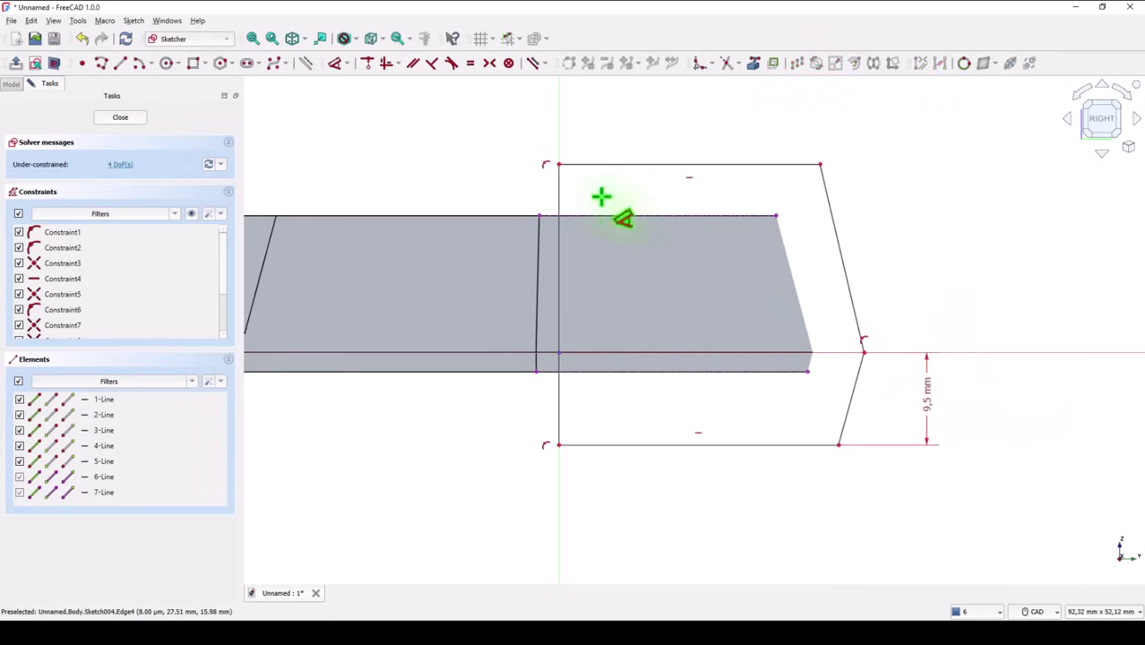
Step: Dimension the profile's vertical edge on the axis with an overall height of 34 mm
left_click(559, 197)
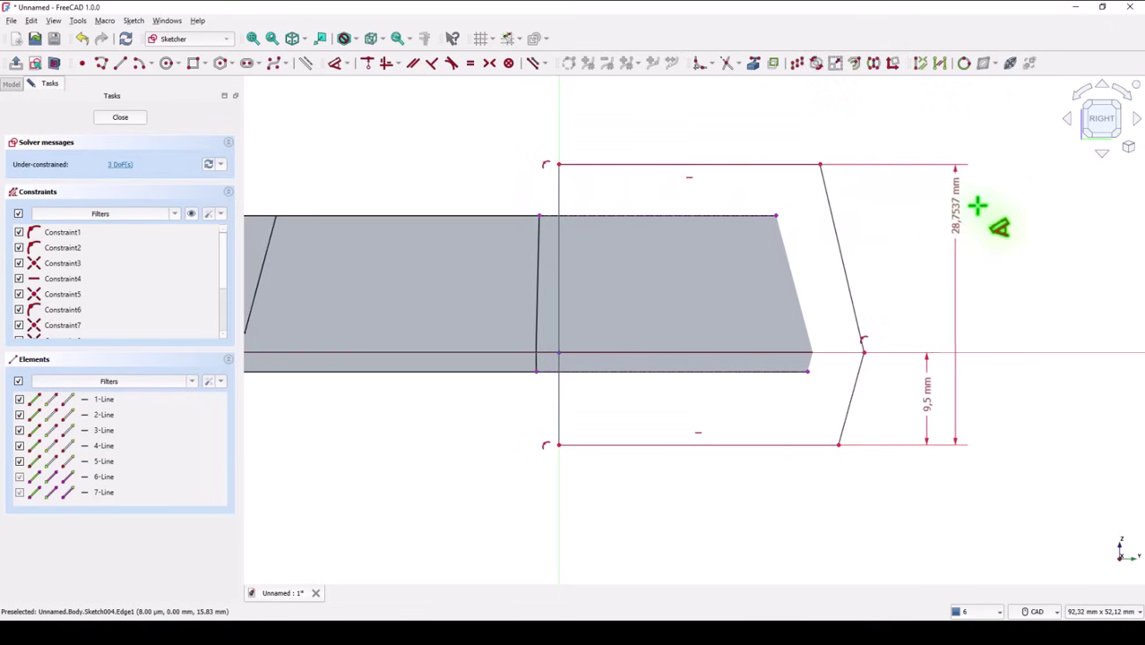
left_click(983, 272)
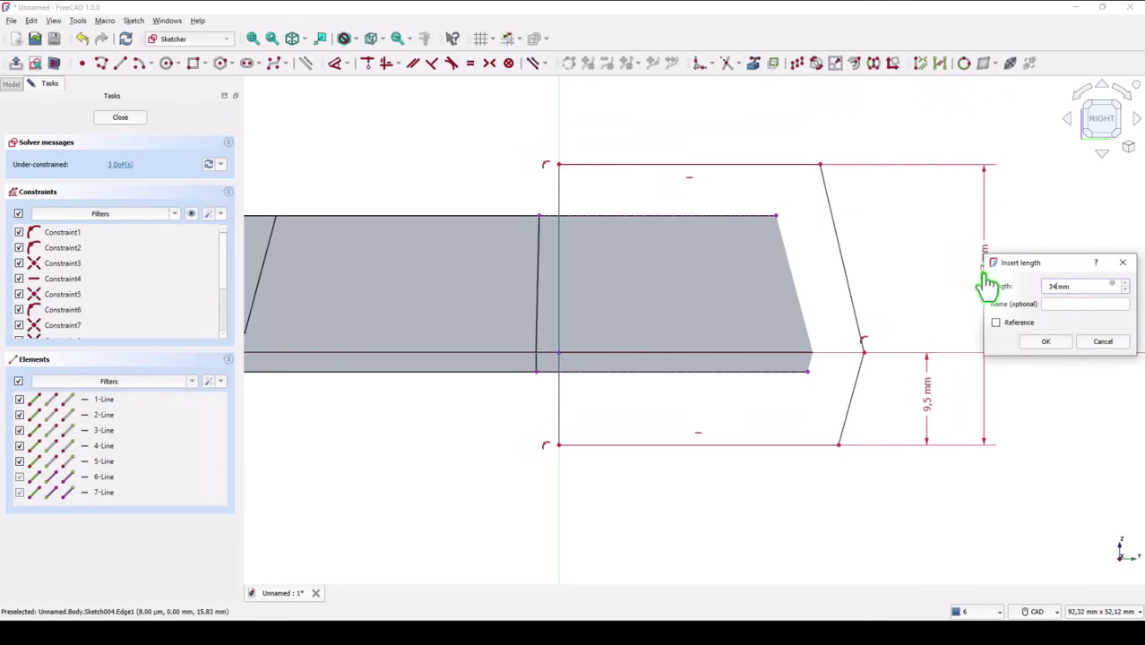
type("34")
key("Return")
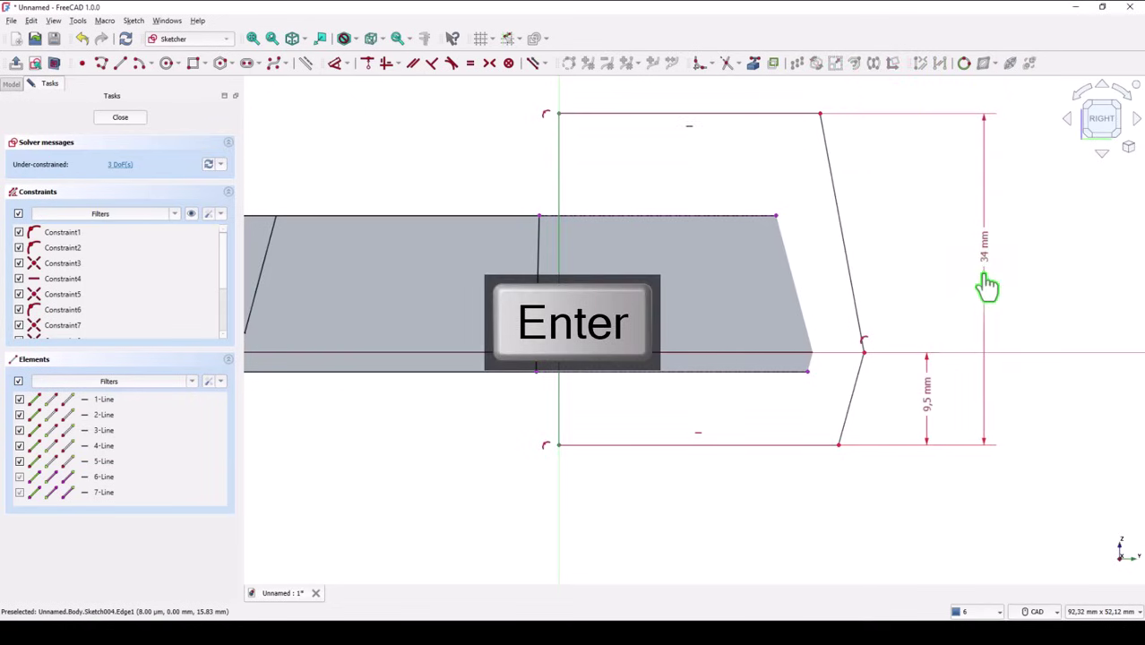
Step: Constrain the profile's upper slanted edge to a 5° angle from the vertical edge on the axis
left_click(847, 258)
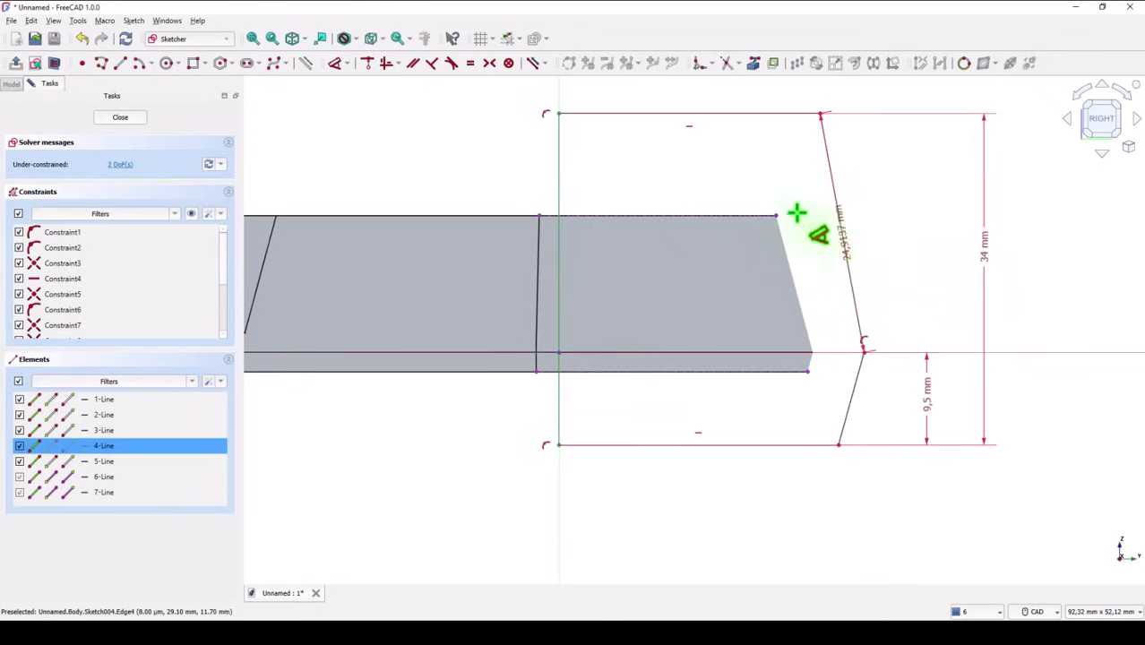
left_click(558, 186)
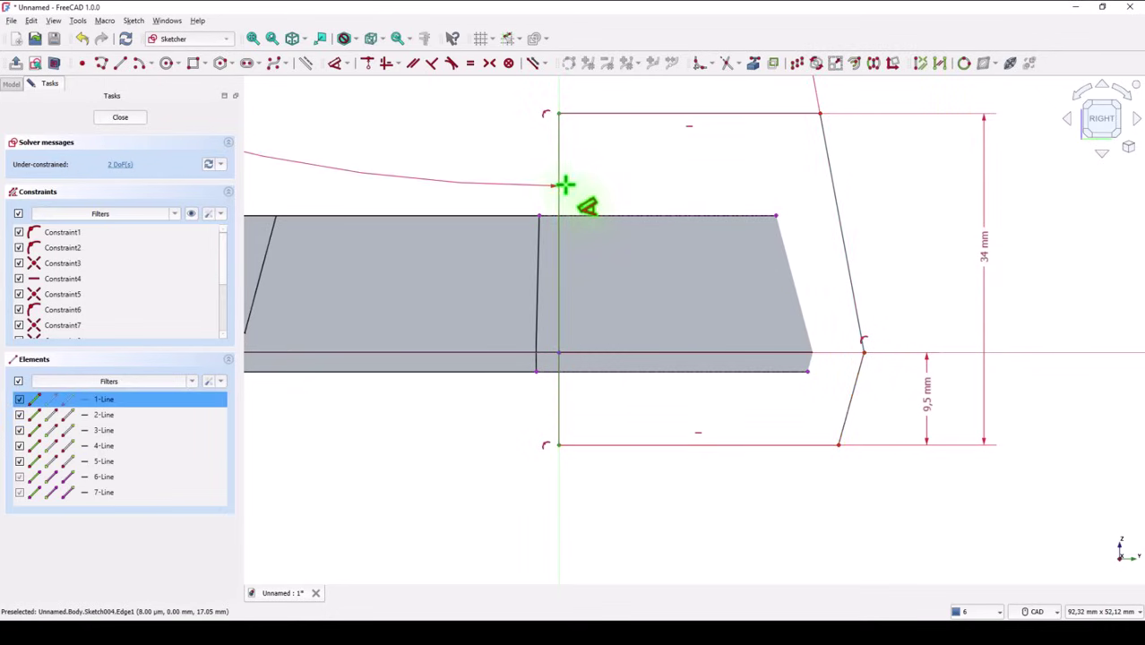
left_click(660, 175)
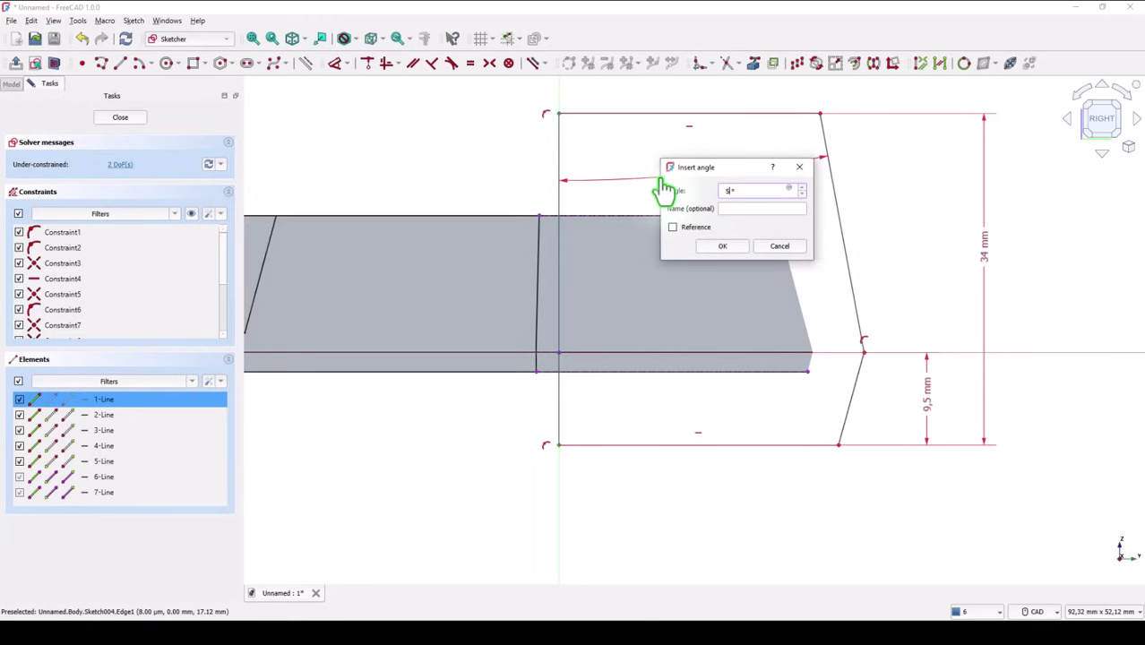
key("Return")
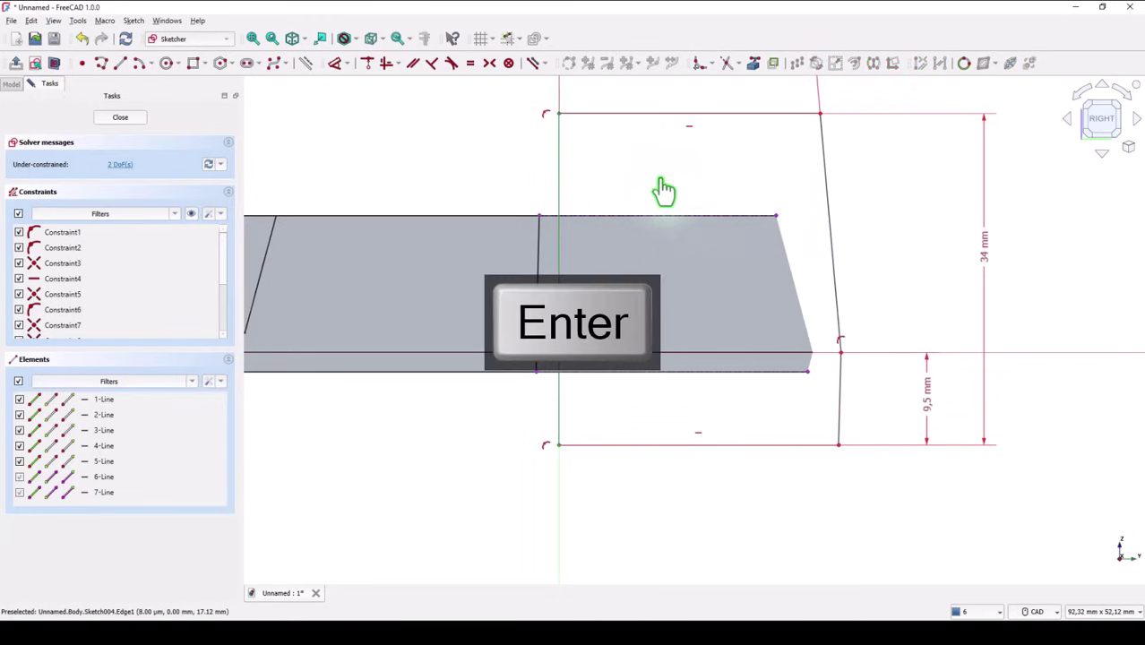
Step: Constrain the profile's lower slanted edge to a 7° angle from the vertical edge on the axis
left_click(839, 411)
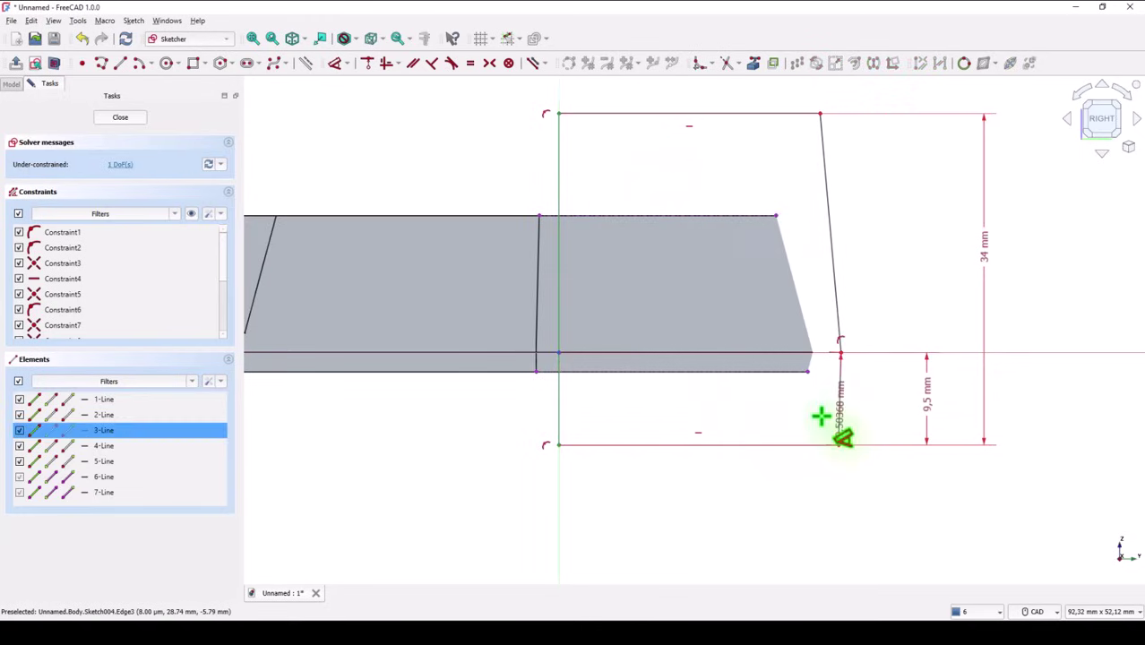
left_click(559, 416)
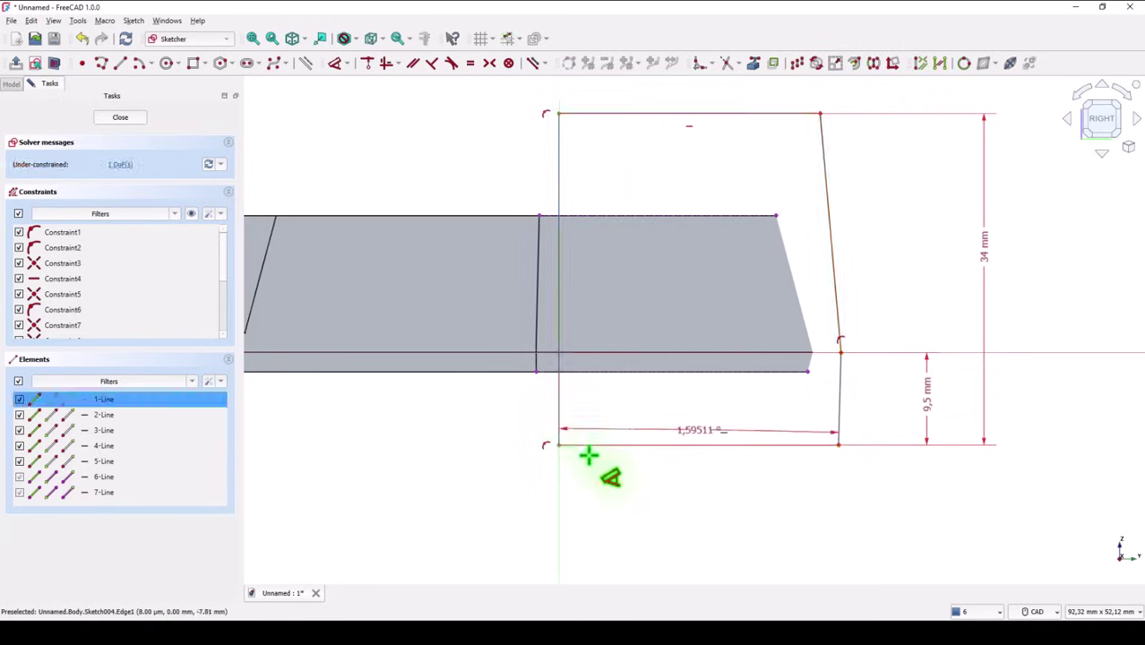
left_click(674, 503)
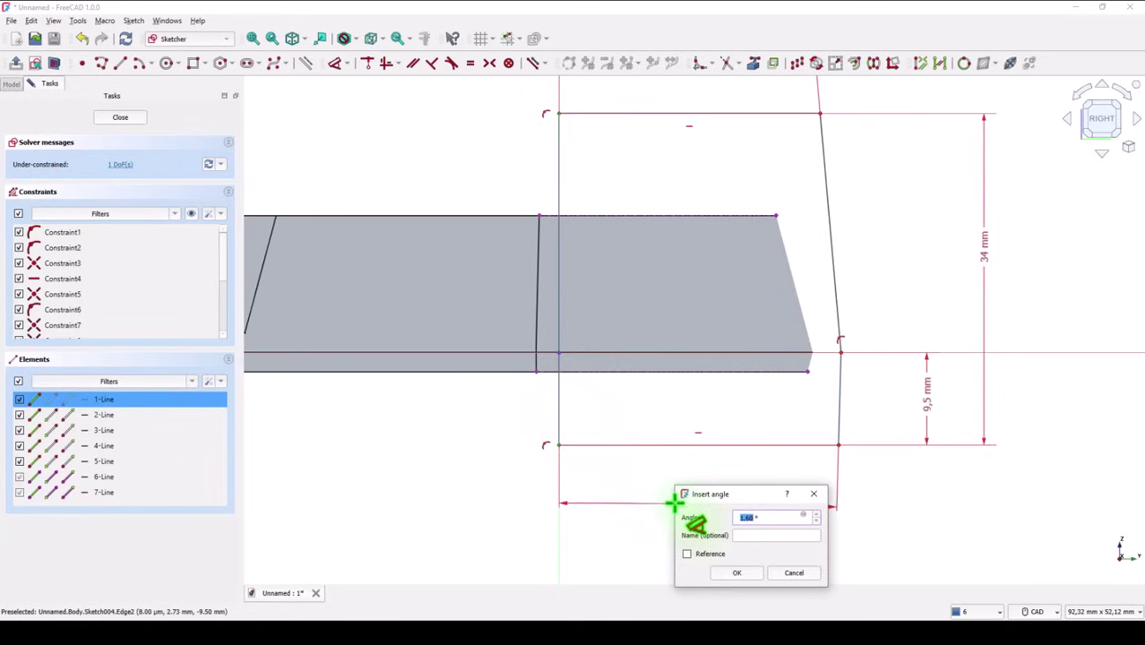
type("7")
key("Return")
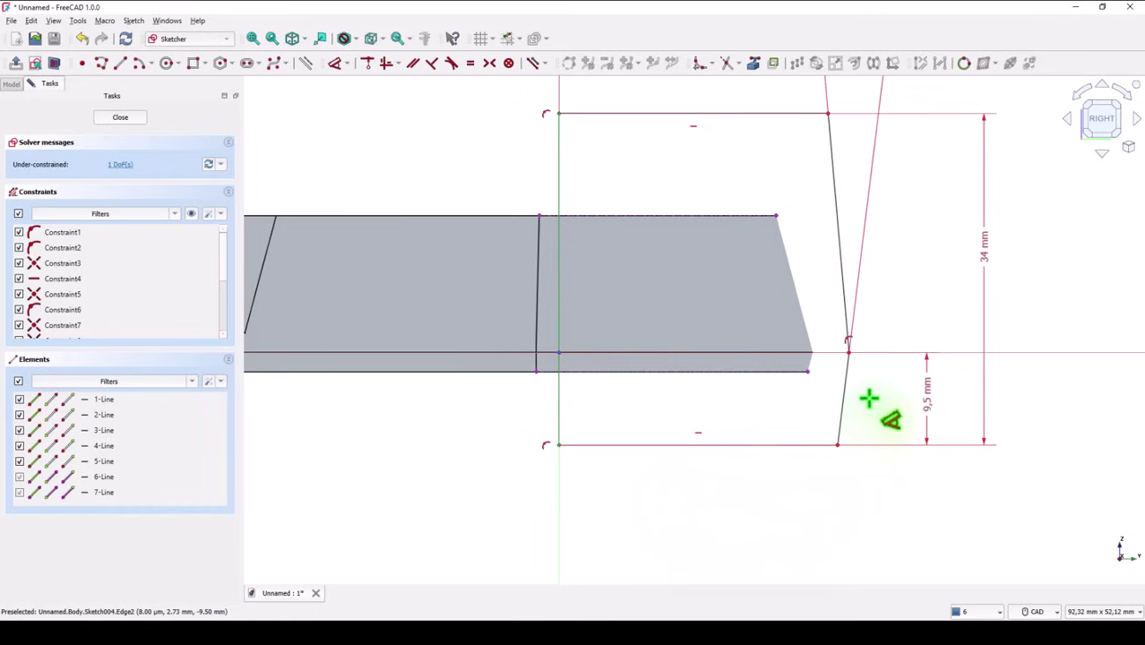
key("Escape")
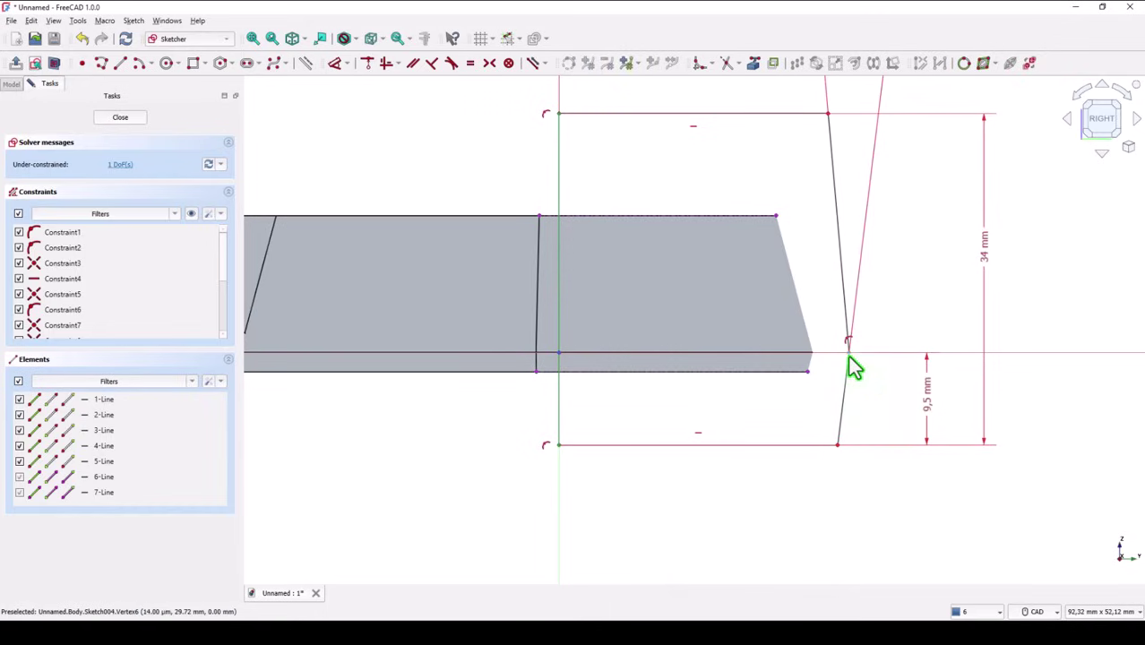
Step: Dimension the outermost vertex at 64,5/2 mm horizontally from the vertical axis and close the sketch
mouse_move(849, 359)
left_mouse_down()
mouse_move(873, 374)
mouse_move(848, 373)
left_mouse_up()
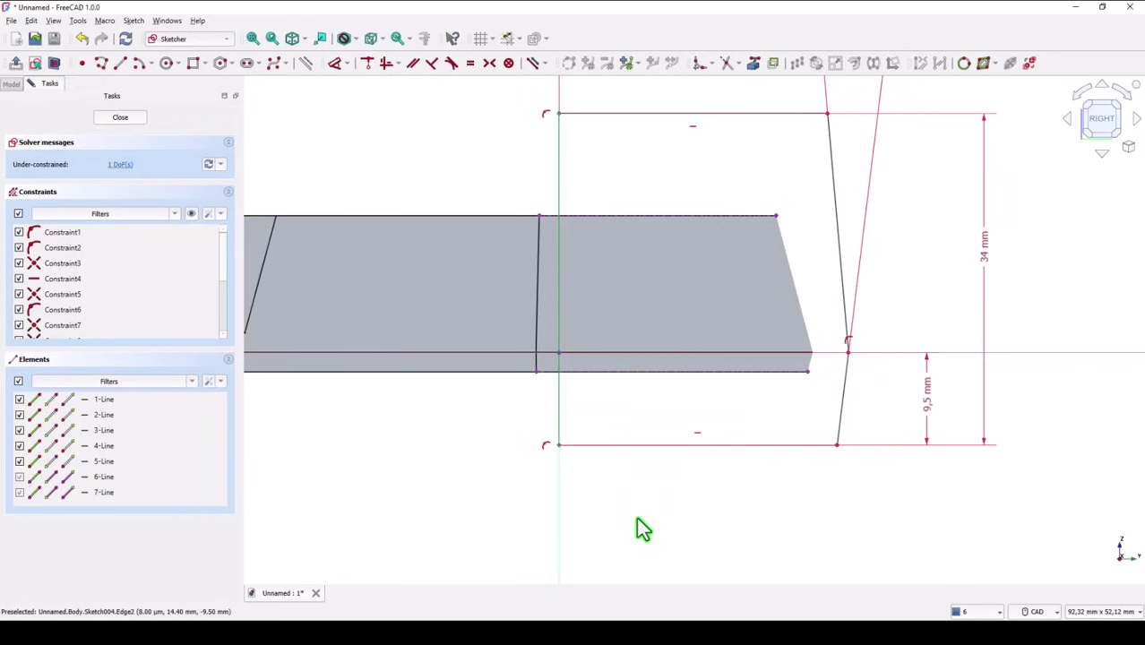
left_click(335, 64)
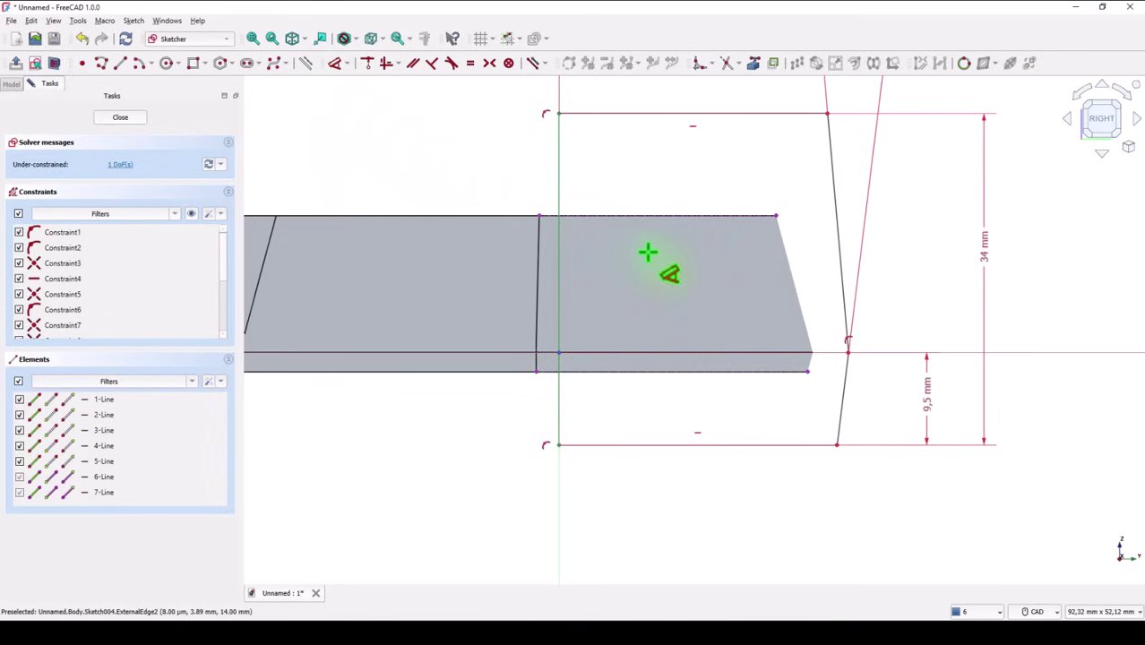
left_click(846, 351)
left_click_drag(836, 312, 664, 172)
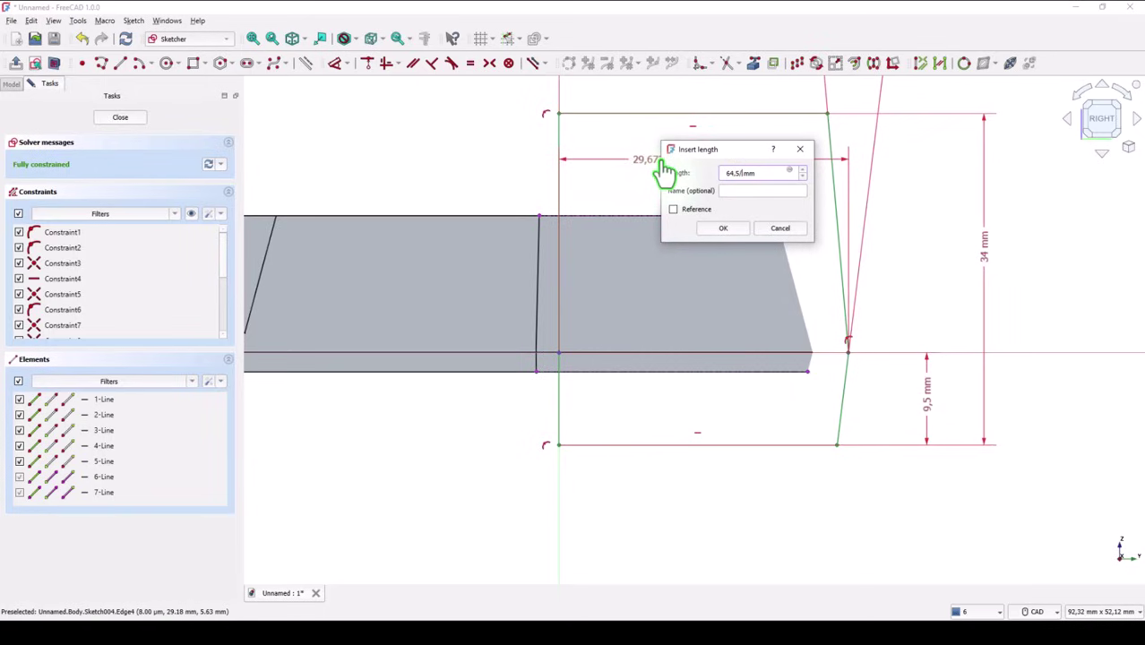
type("64,5/2")
key("Return")
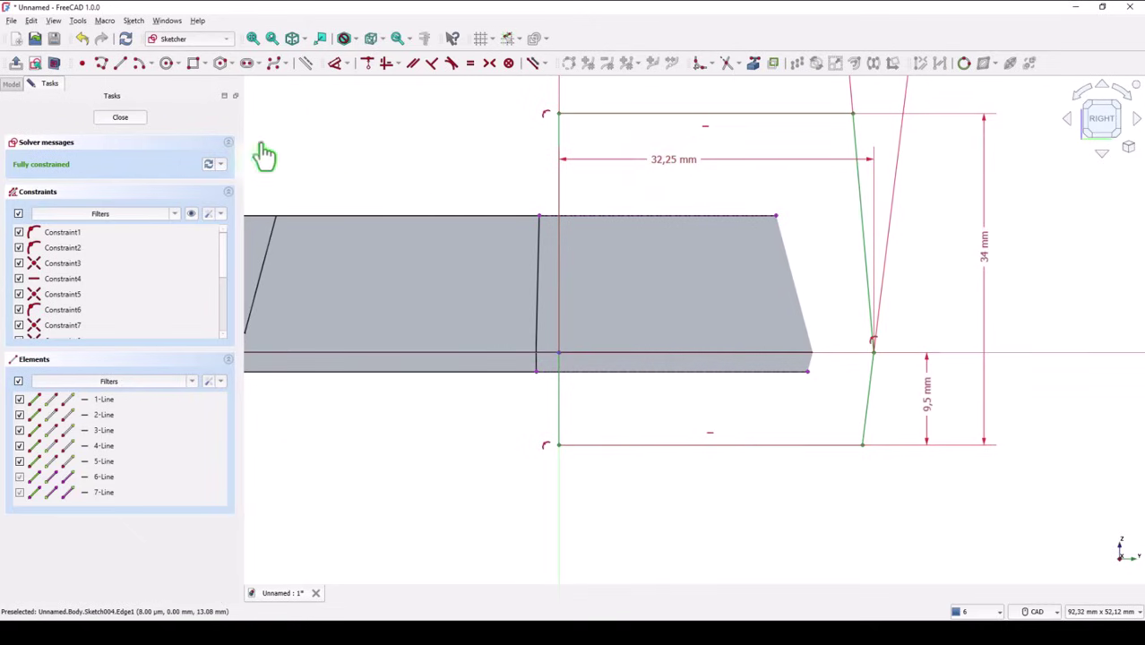
left_click(122, 120)
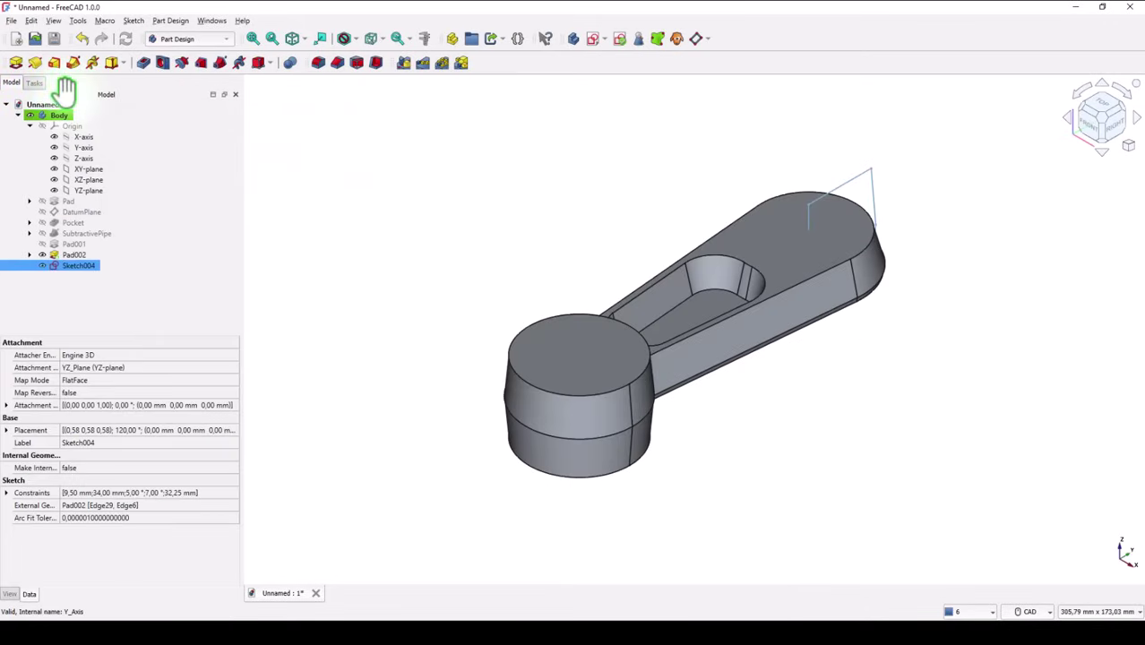
Step: Revolve the profile 360° about the vertical sketch axis to form the large boss
left_click(35, 63)
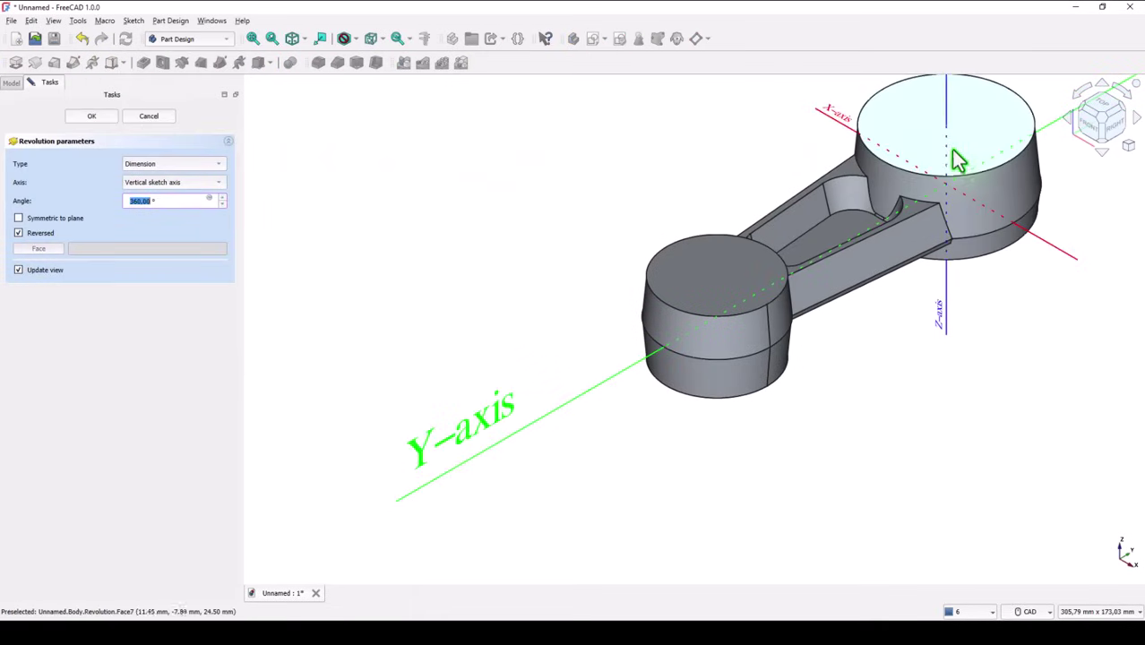
middle_click_drag(728, 174, 719, 212)
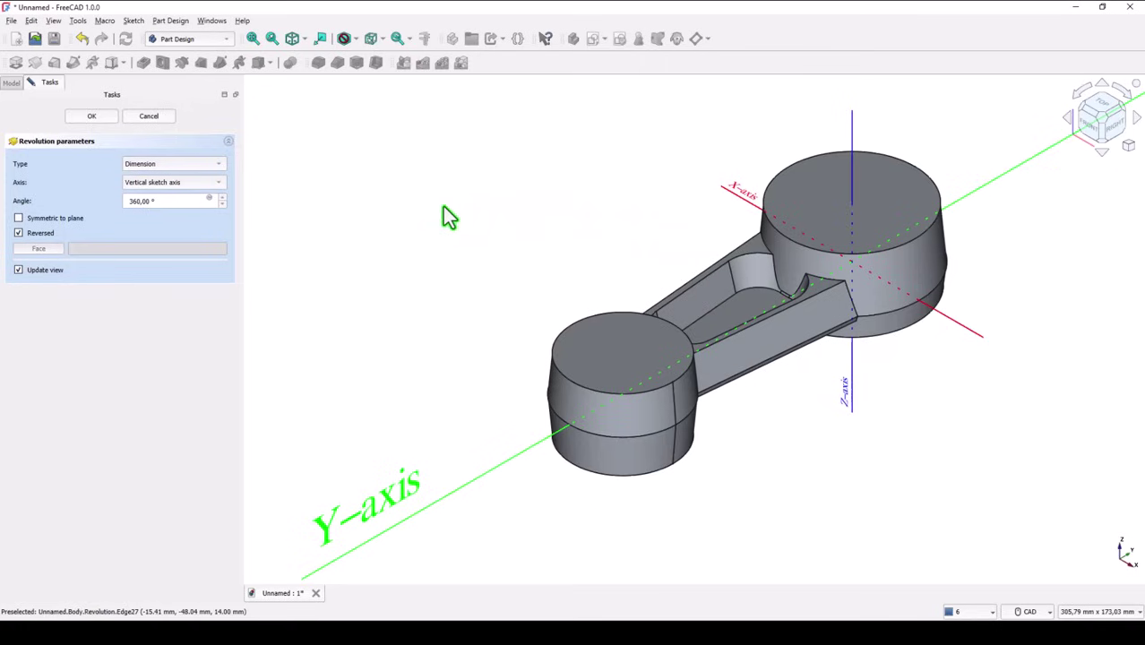
left_click(93, 116)
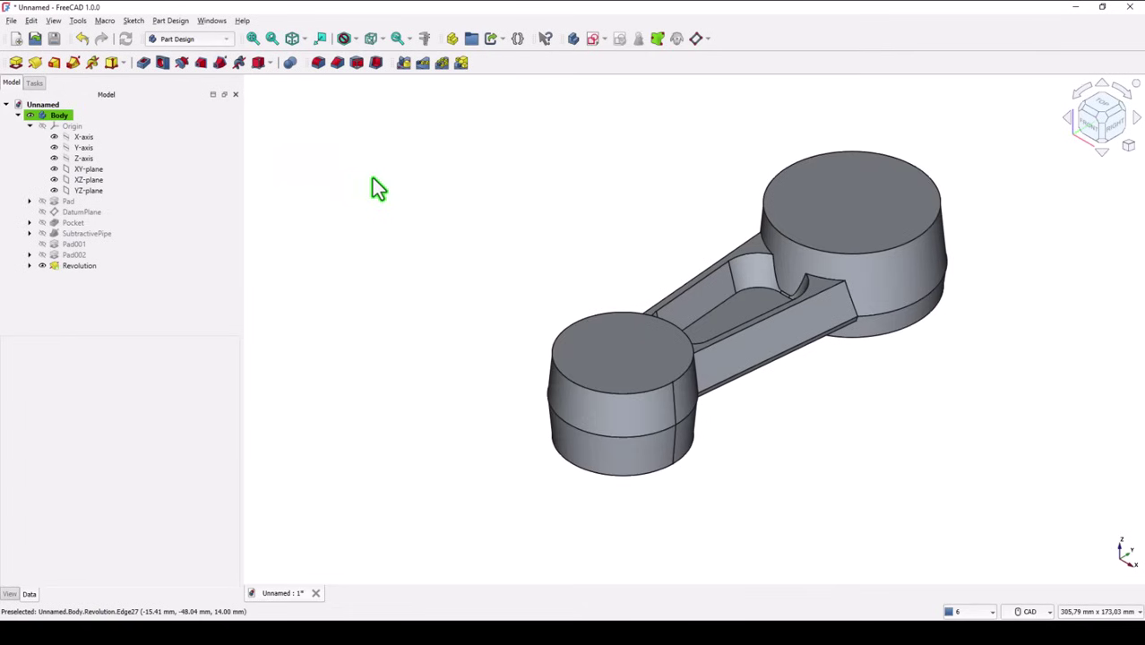
left_click(253, 39)
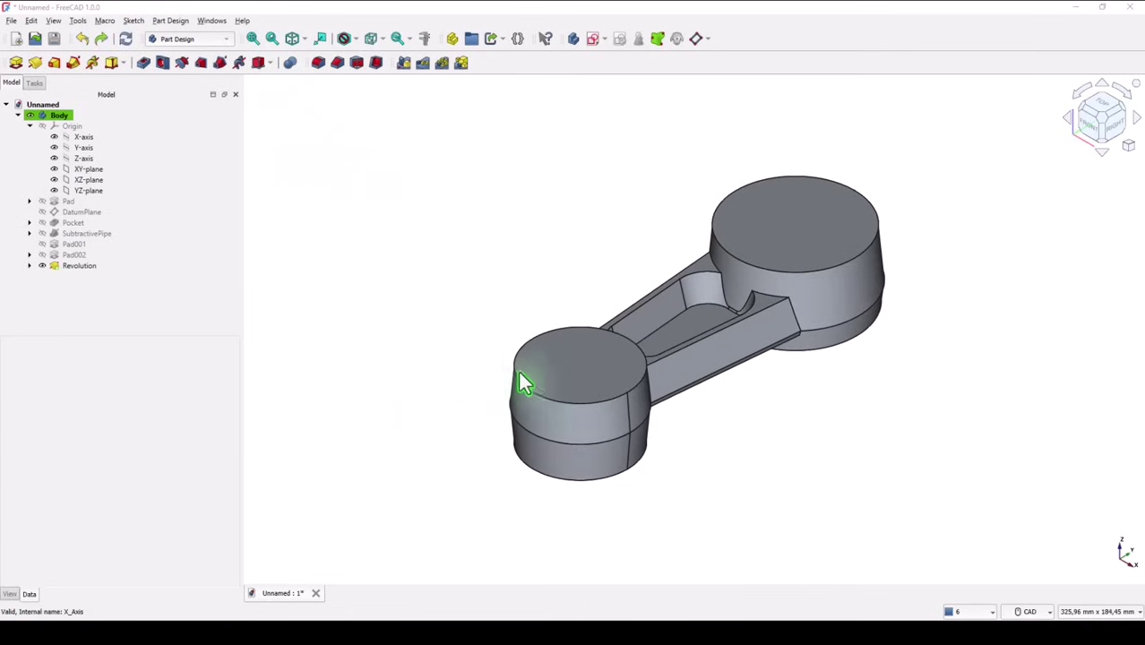
Step: Sketch a circle on the small boss's upper face, centred on its projected circular edge, and close the sketch
left_click(548, 355)
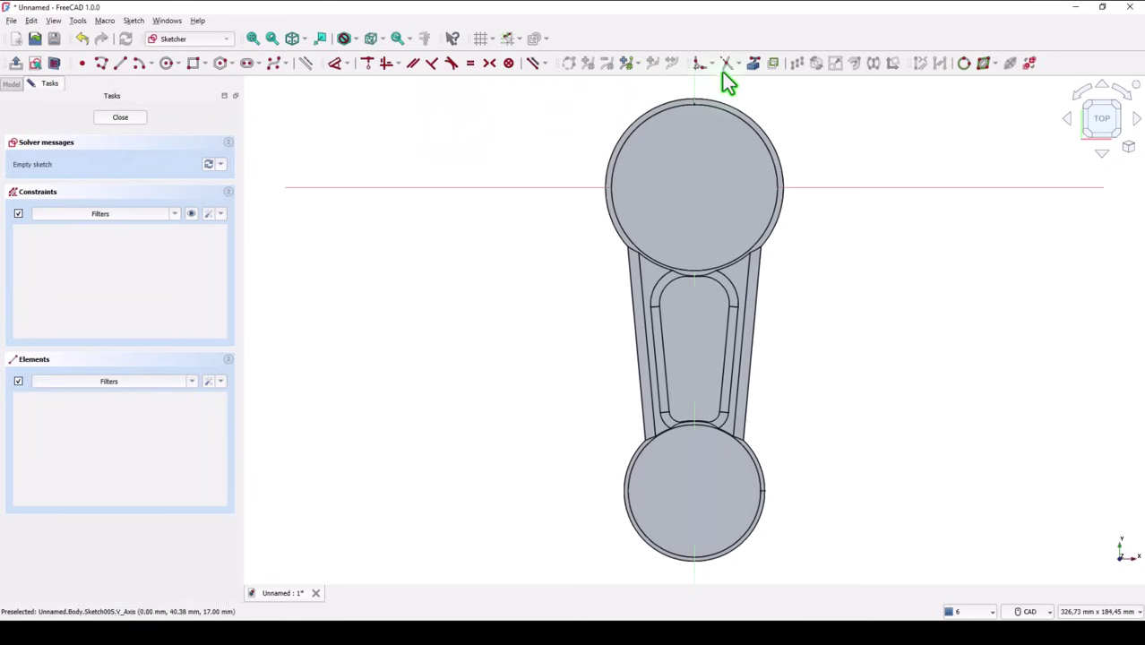
left_click(753, 64)
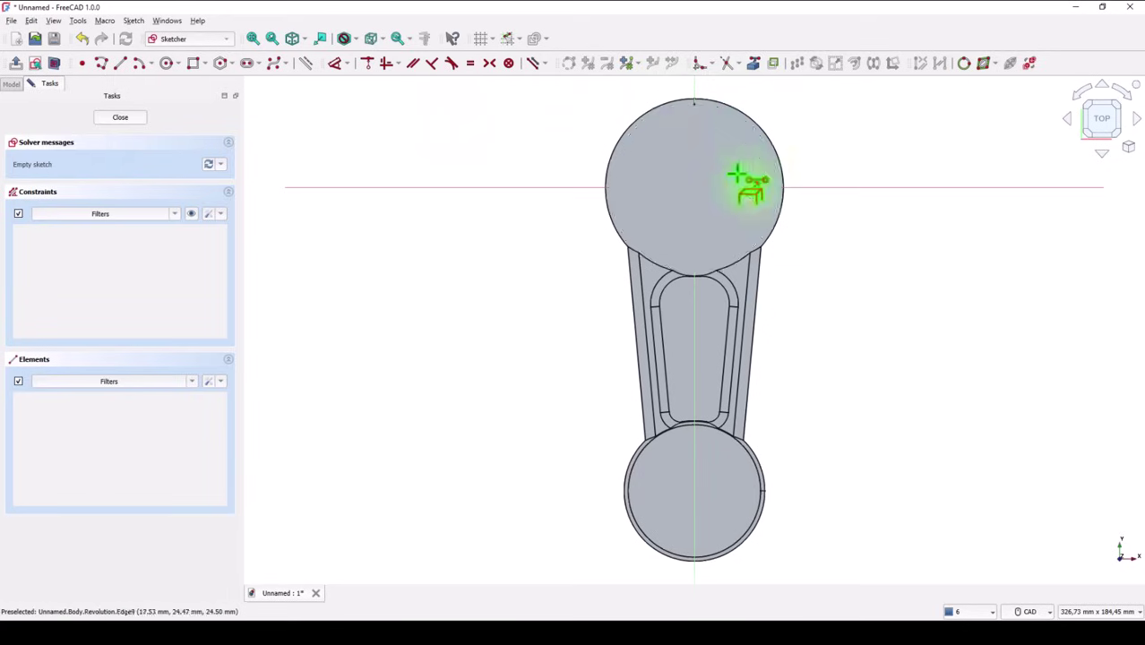
left_click(759, 460)
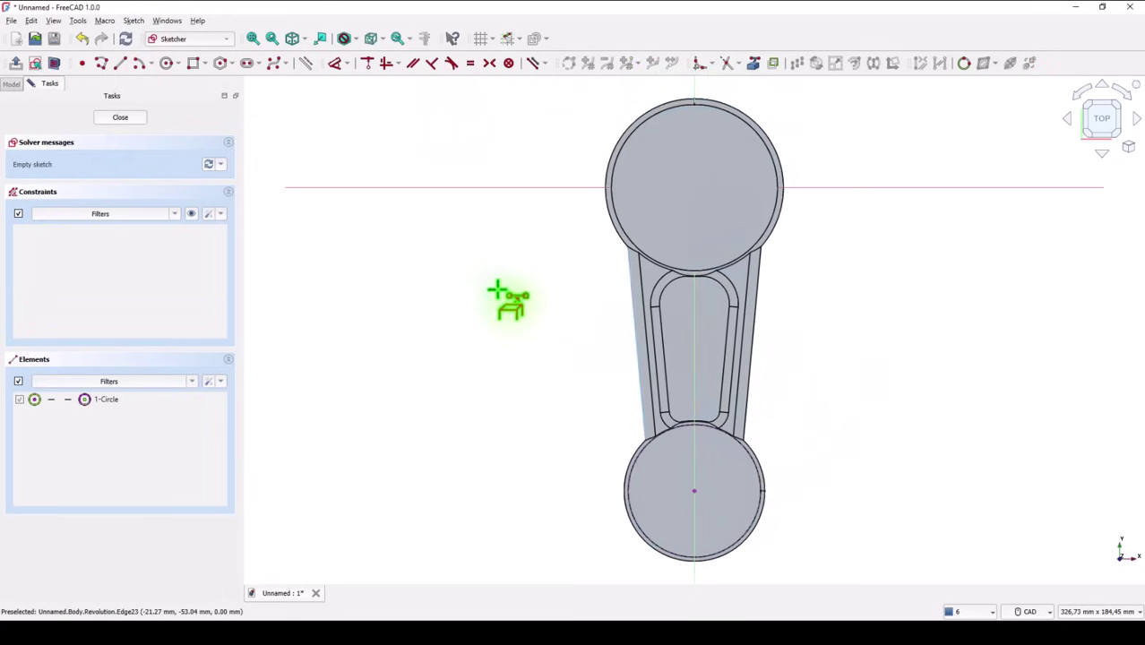
left_click(166, 63)
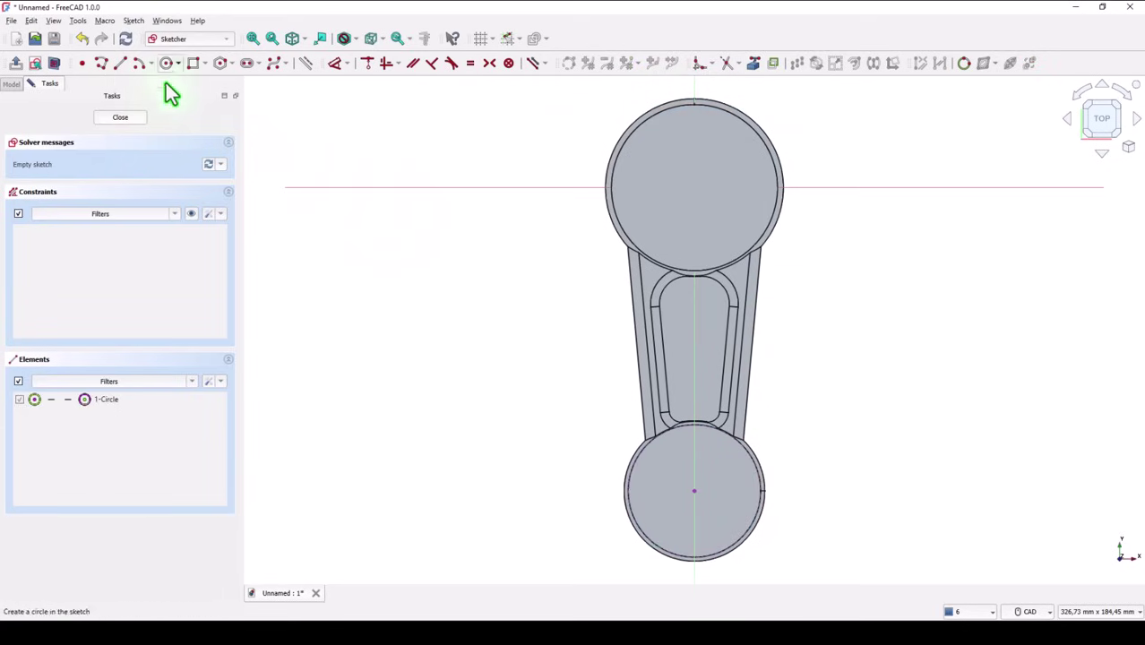
left_click(695, 488)
left_click(717, 501)
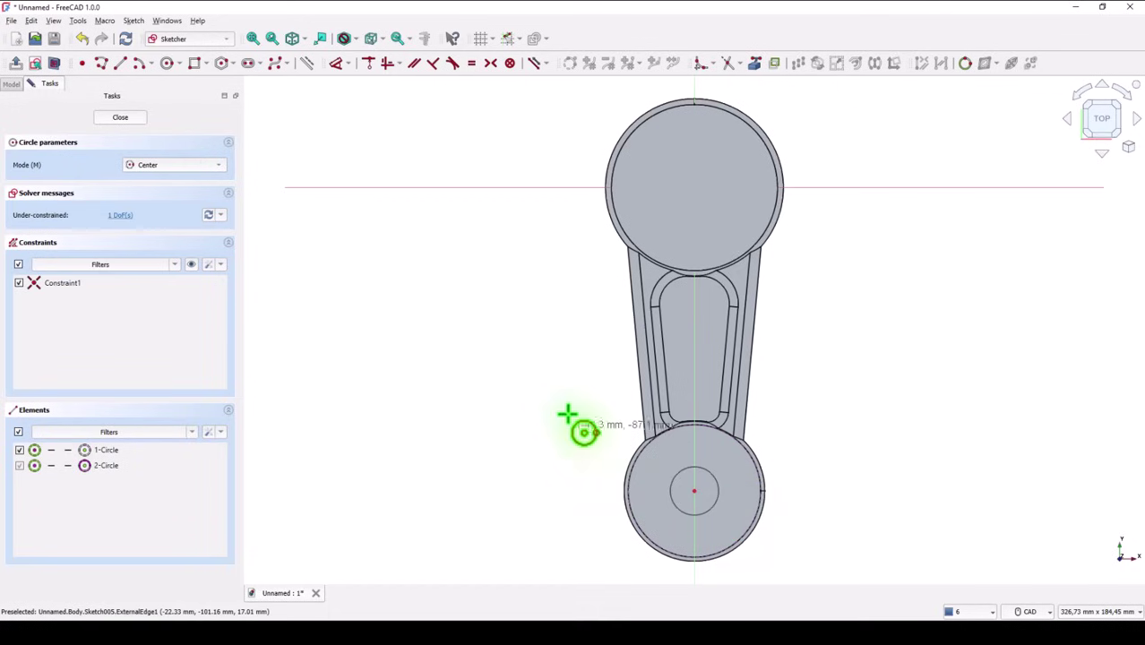
left_click(135, 120)
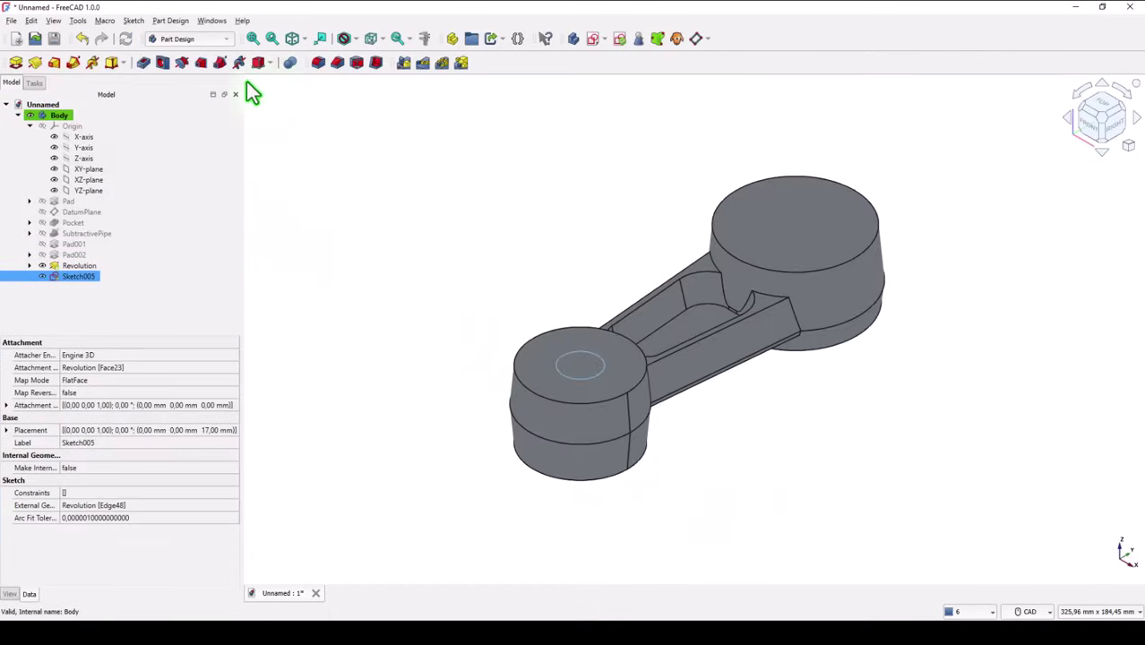
Step: Create an unthreaded hole in the small boss from the circle sketch, with diameter 41,8 mm and depth through all
left_click(167, 72)
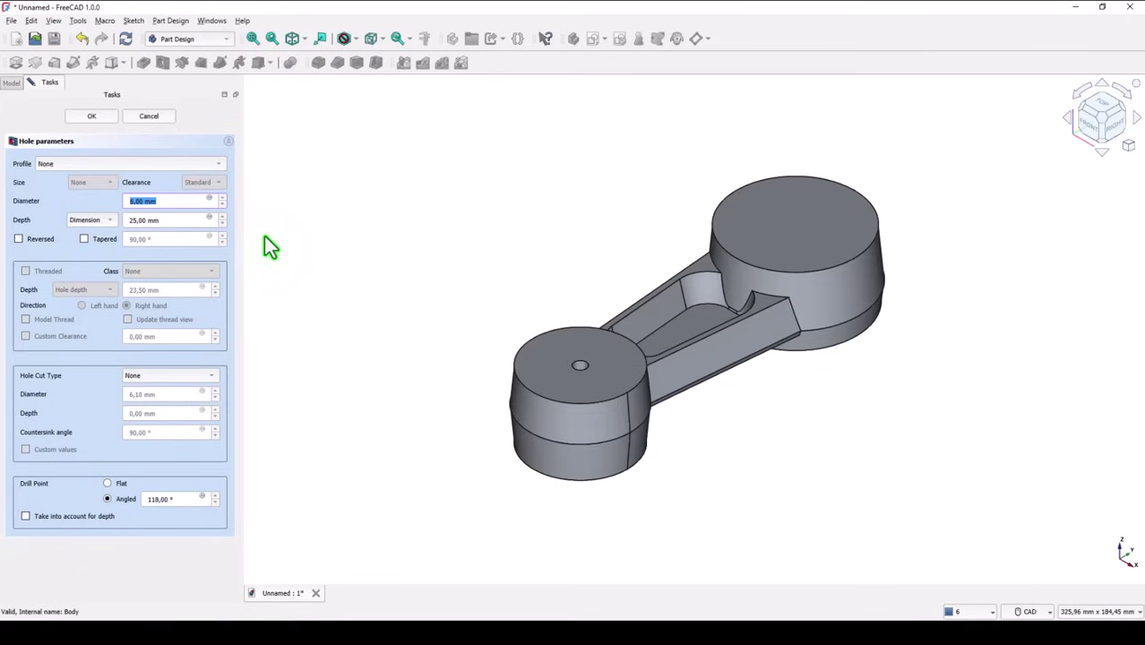
type("41,8")
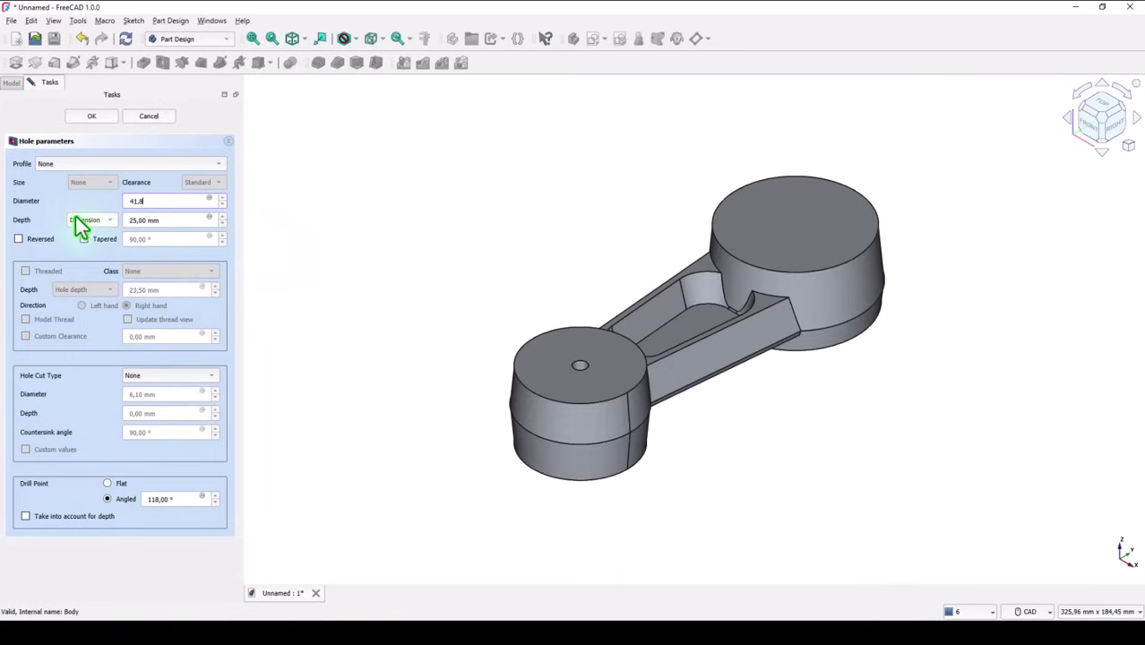
left_click(101, 225)
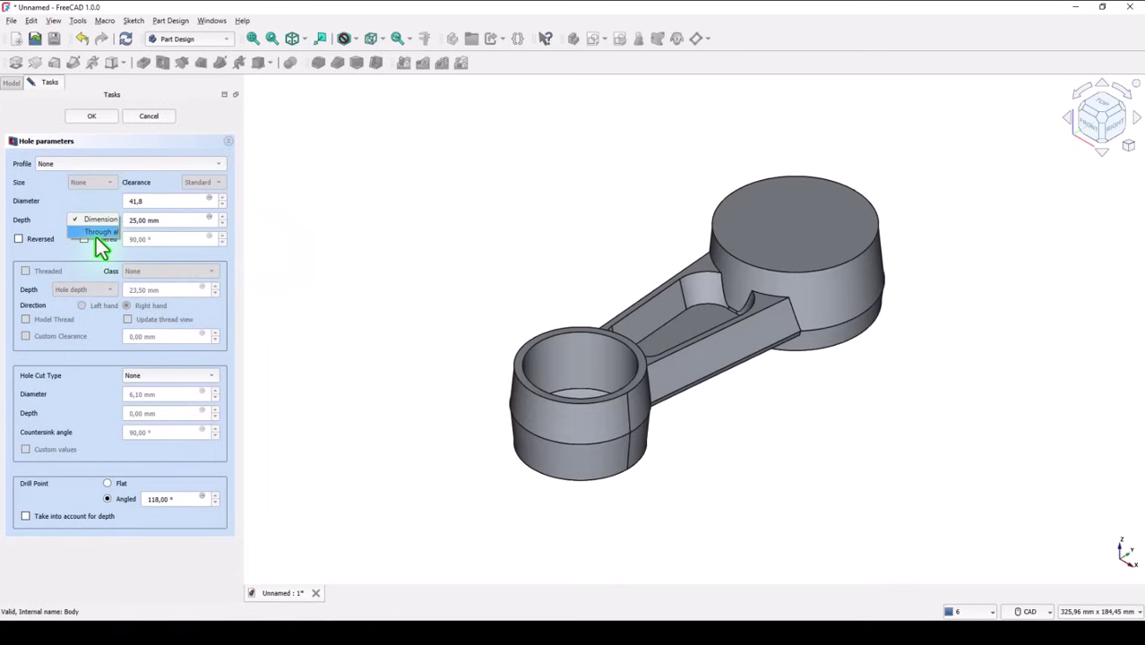
middle_click_drag(388, 269, 564, 438)
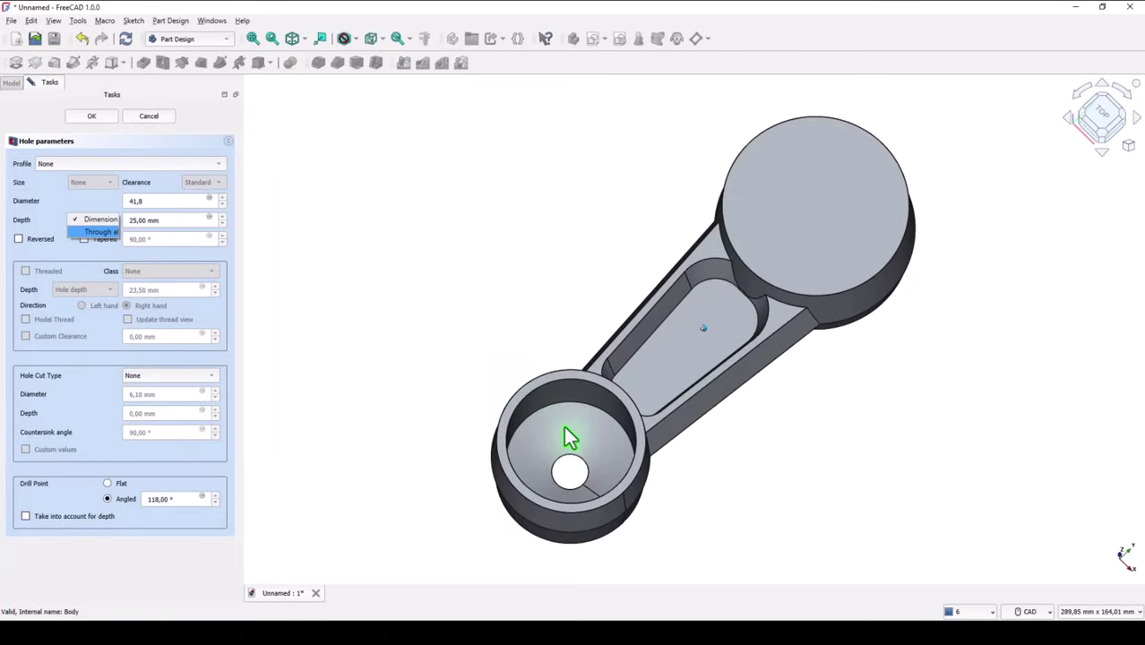
left_click(100, 233)
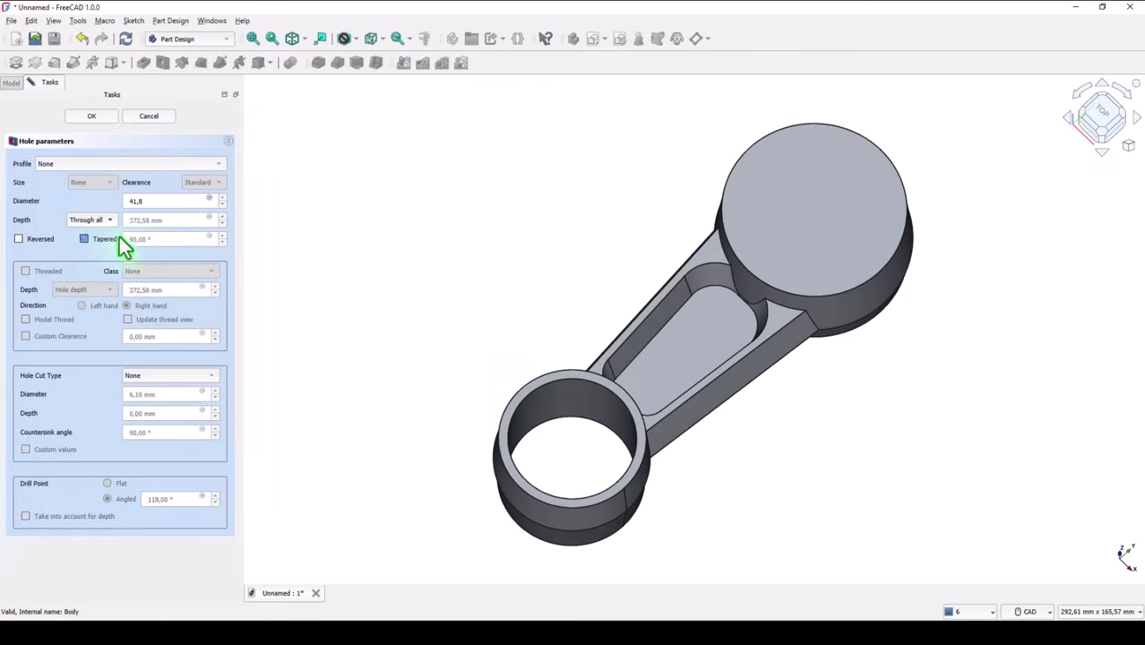
key("0")
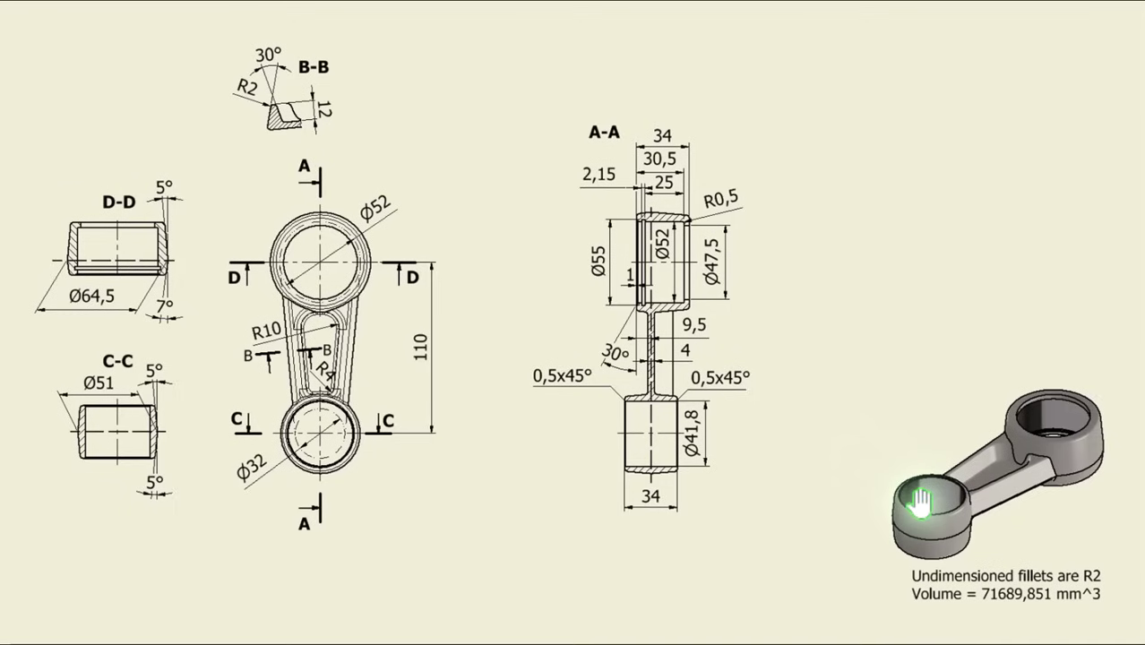
Step: Switch from the drawing back to FreeCAD and start a sketch on the YZ plane, with the model sectioned at the large boss
key("alt+Tab")
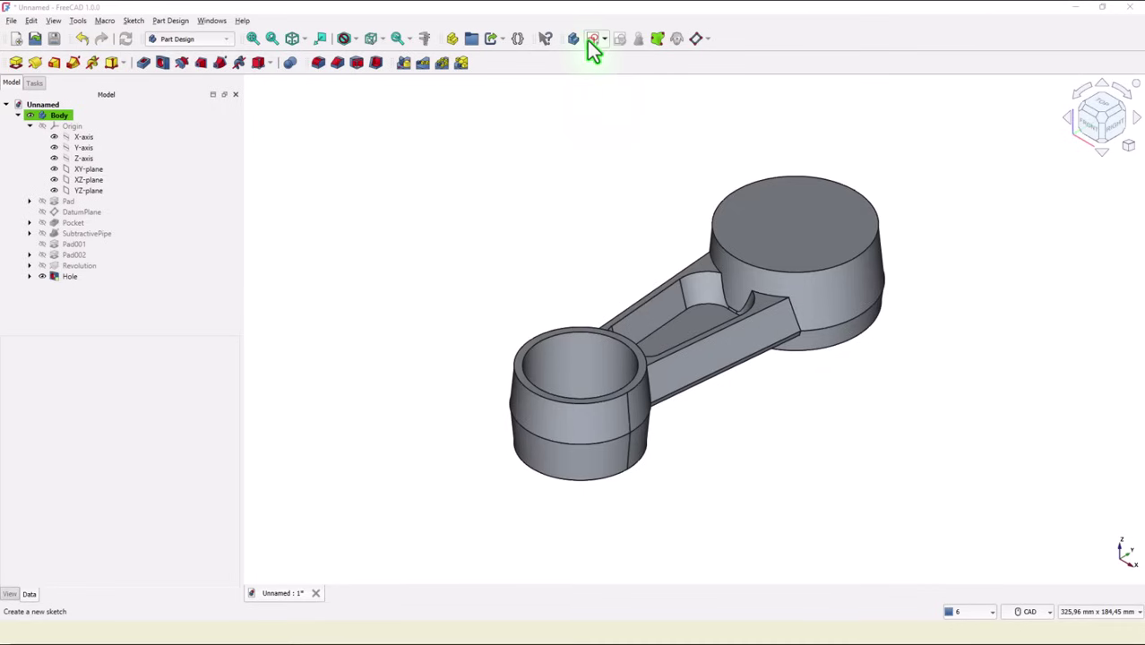
left_click(590, 40)
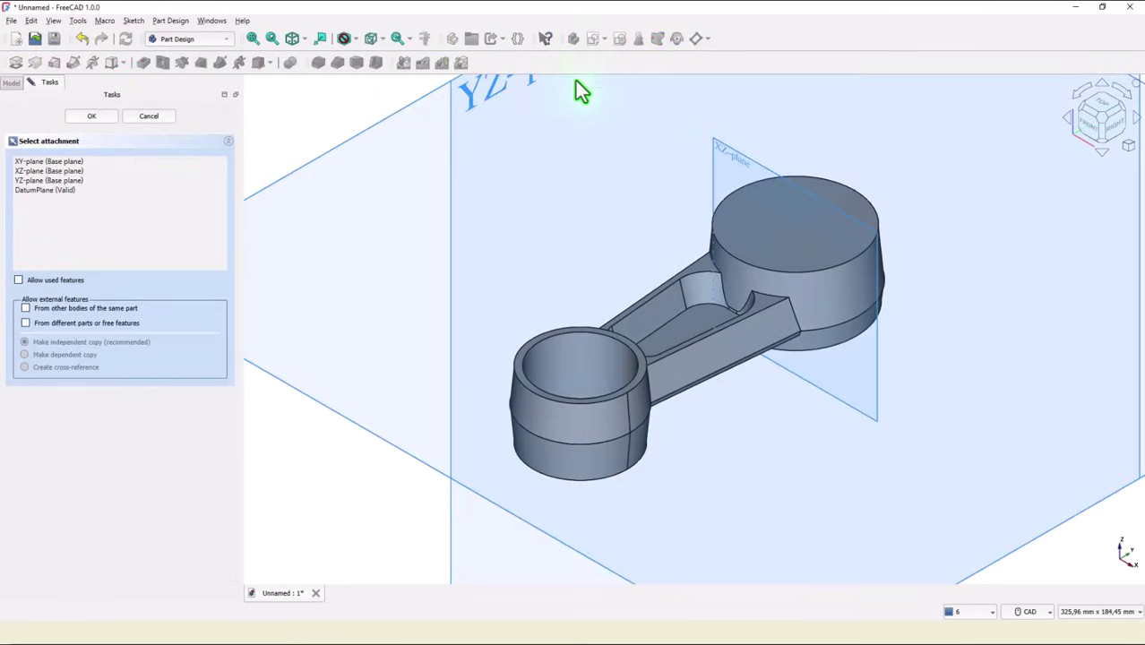
left_click(473, 109)
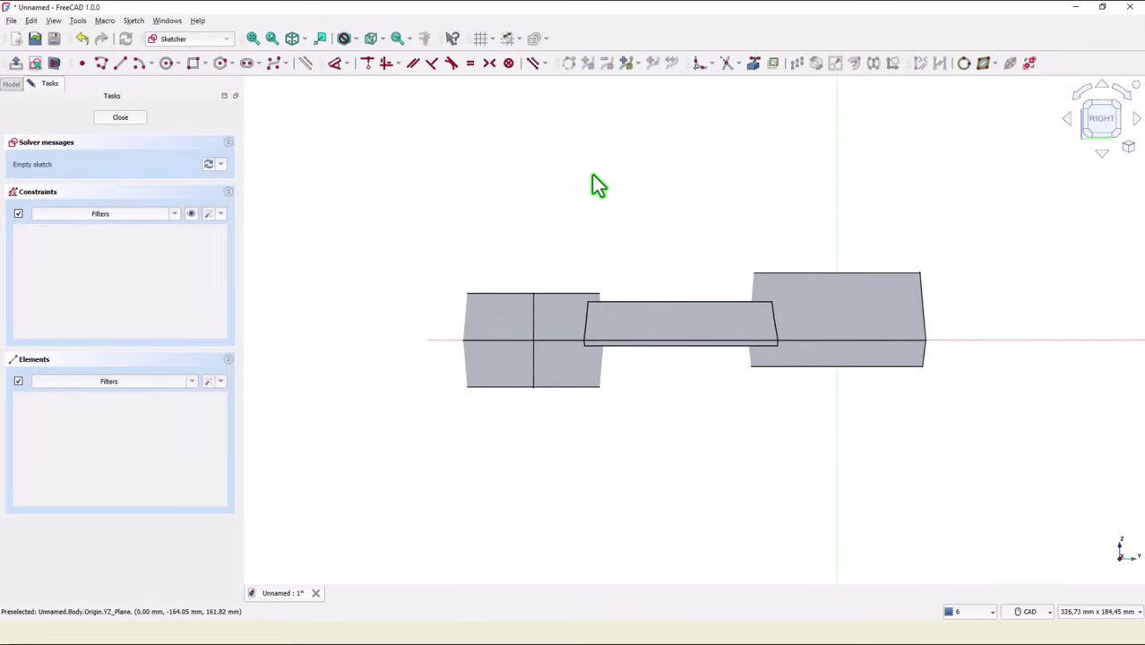
left_click(53, 64)
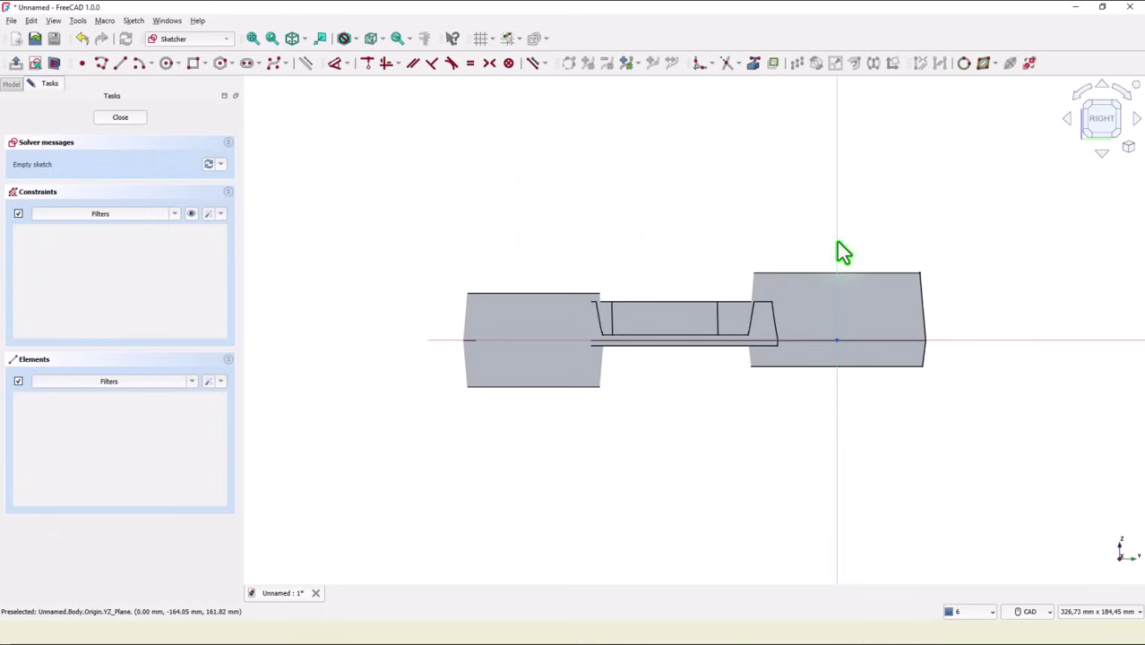
scroll(849, 244, "up", 4)
middle_click_drag(855, 247, 702, 225)
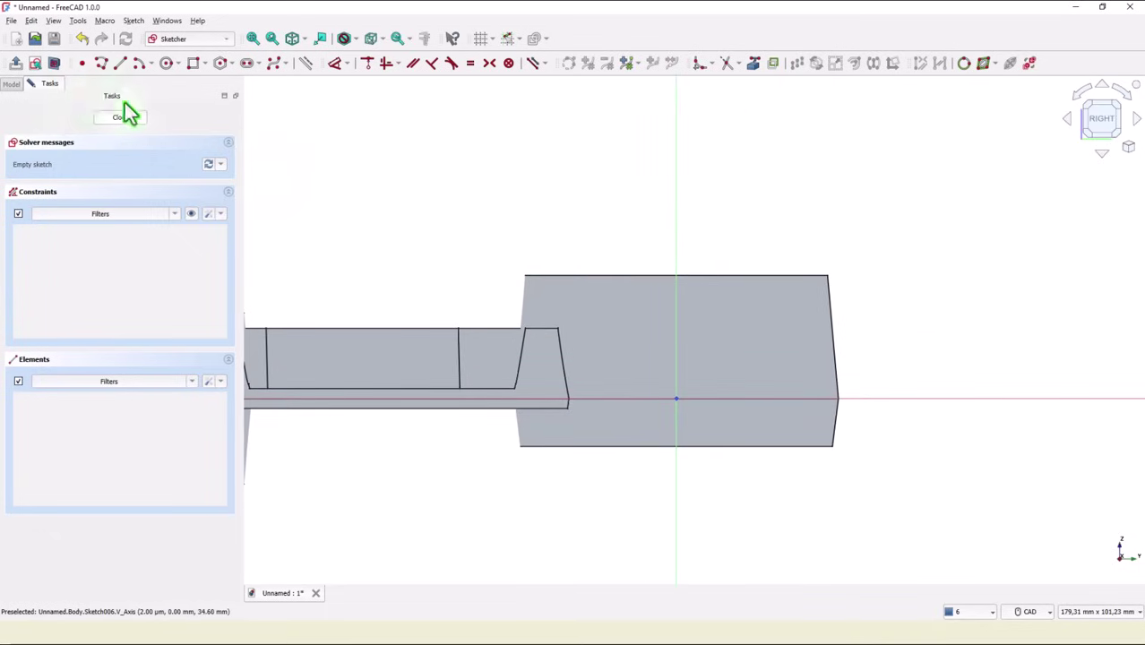
Step: Draw a polyline down the vertical axis to below the boss, out about 26.4 mm, and up through a small outward step into the bore wall
left_click(100, 65)
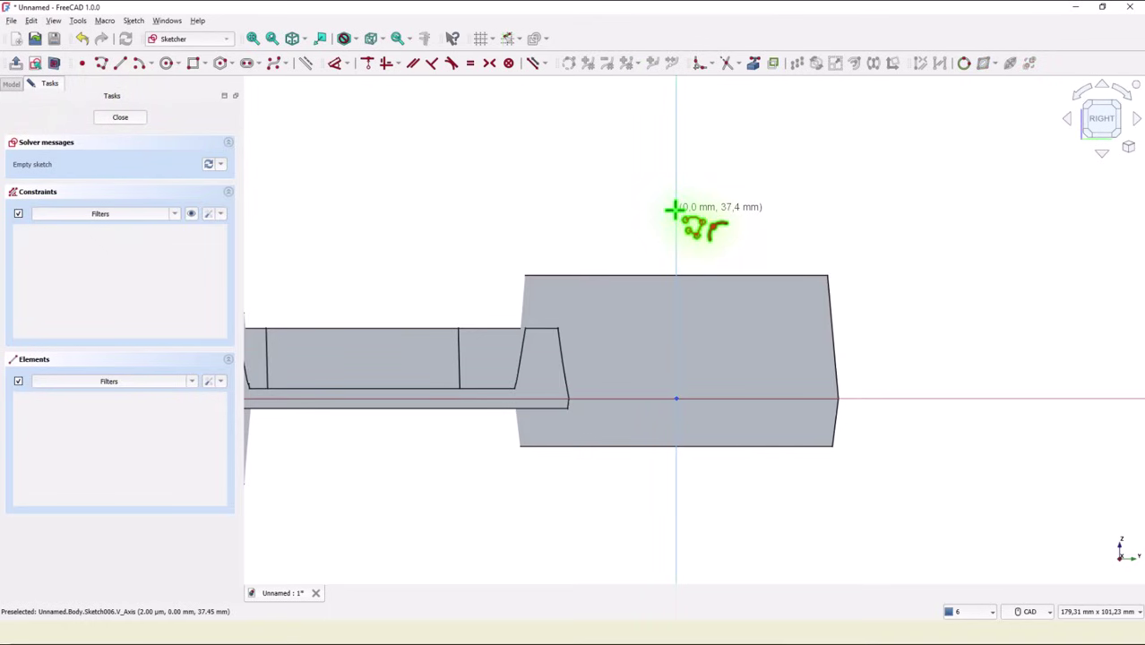
left_click(676, 209)
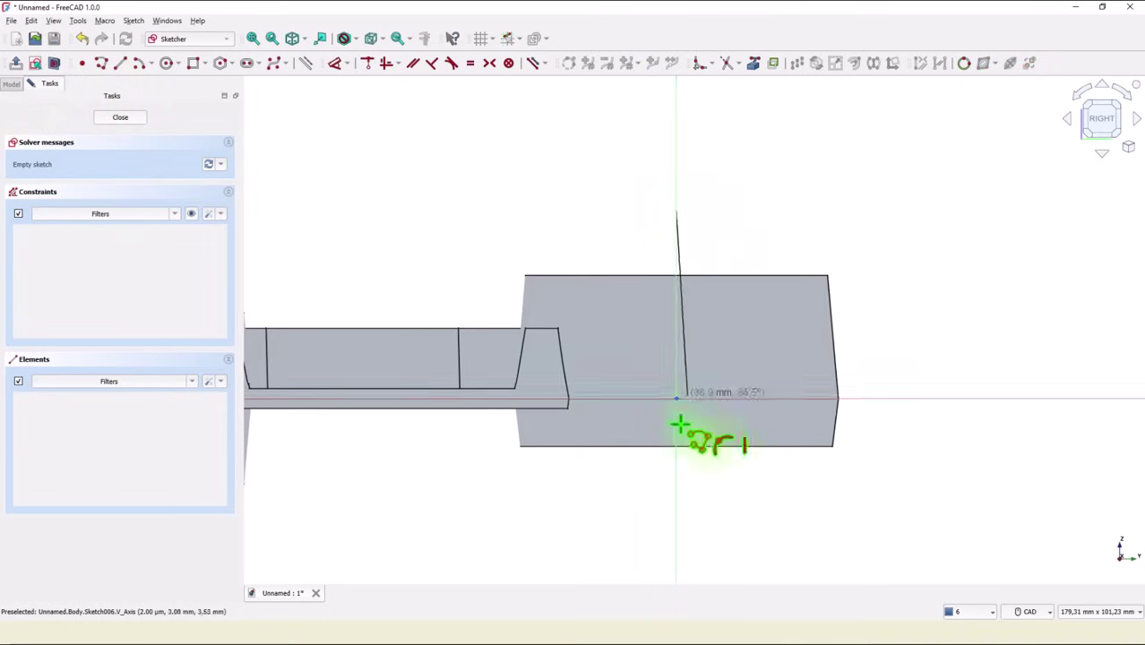
left_click(674, 486)
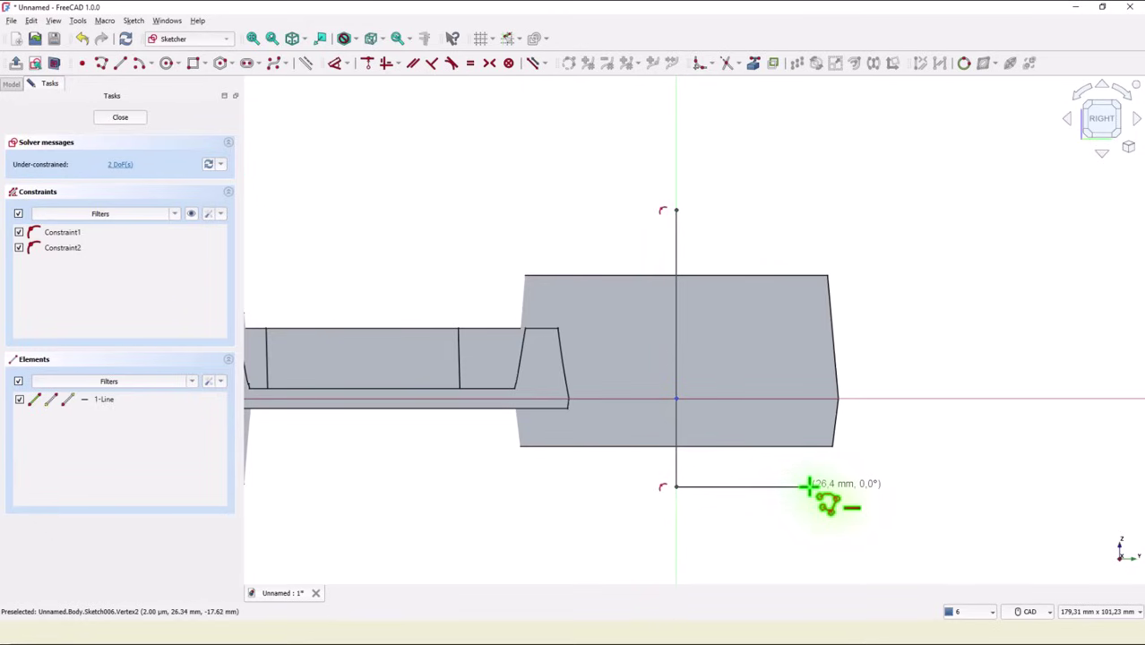
left_click(809, 487)
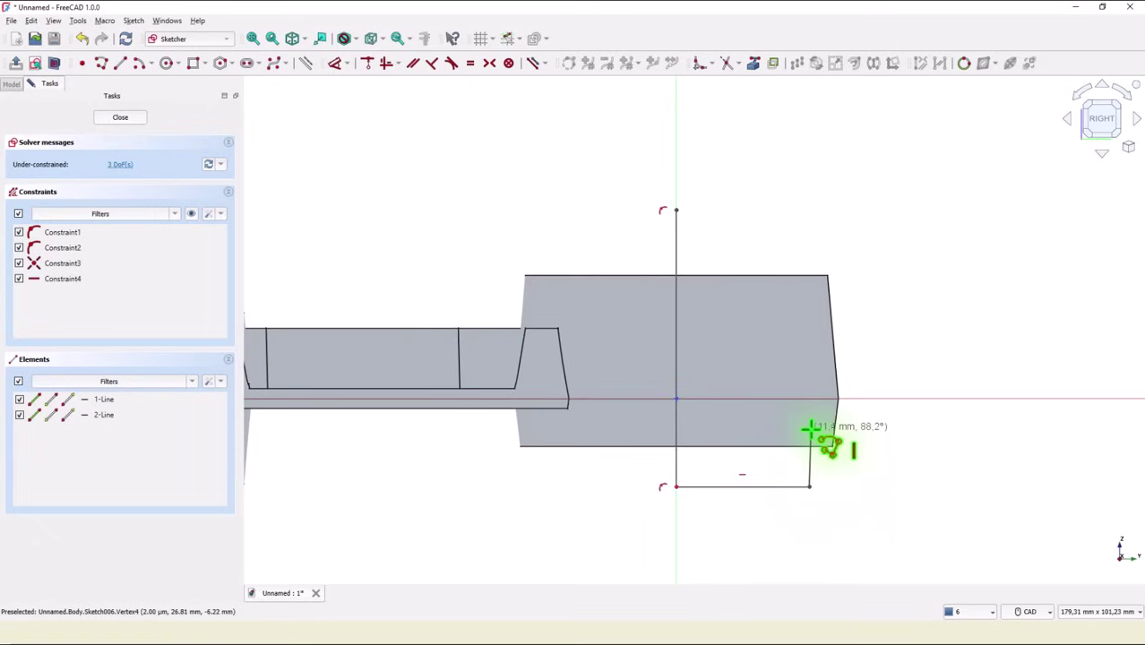
left_click(810, 432)
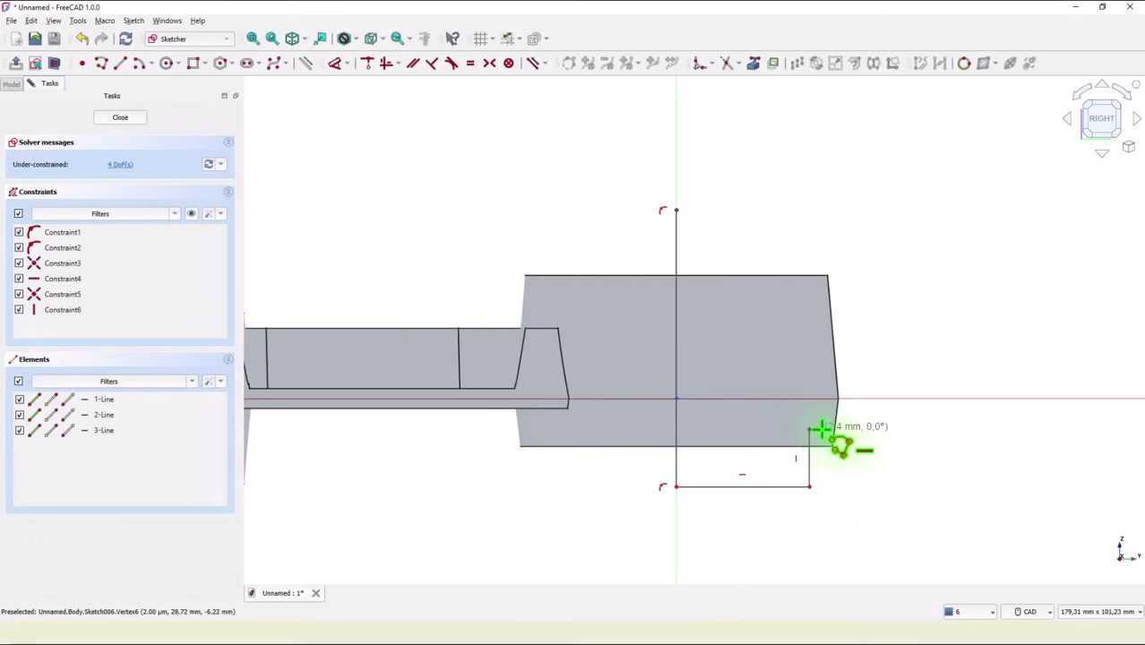
left_click(821, 430)
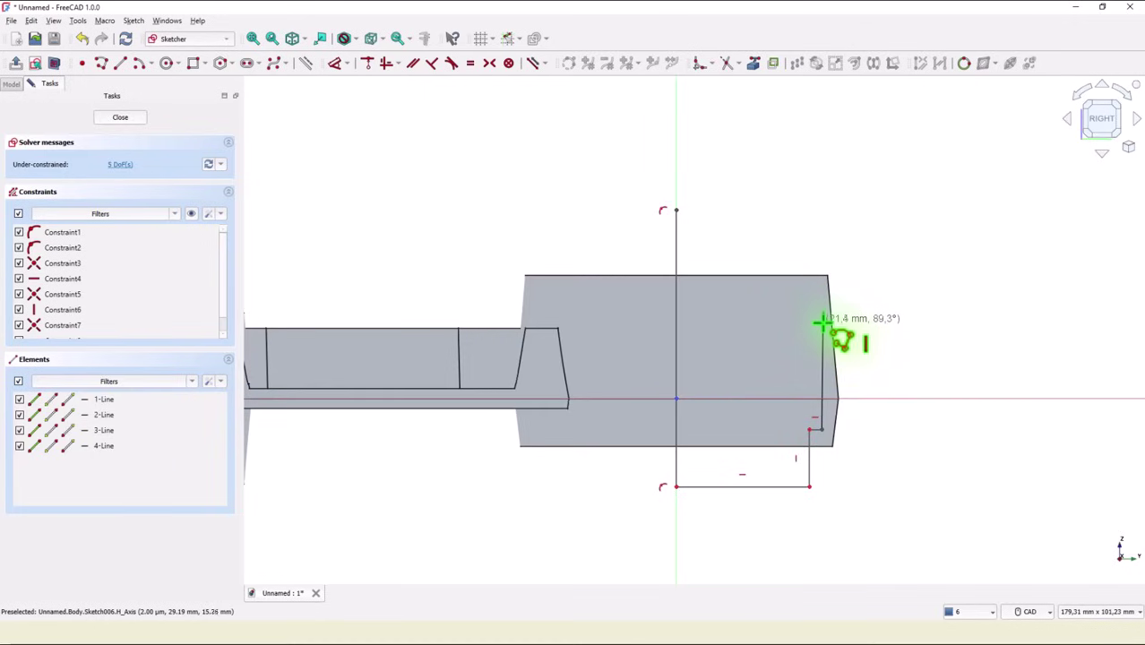
left_click(823, 325)
Step: Continue the polyline with a small rectangular groove in the upper bore wall, about 0.7 mm deep and 1.5 mm high
scroll(823, 325, "up", 2)
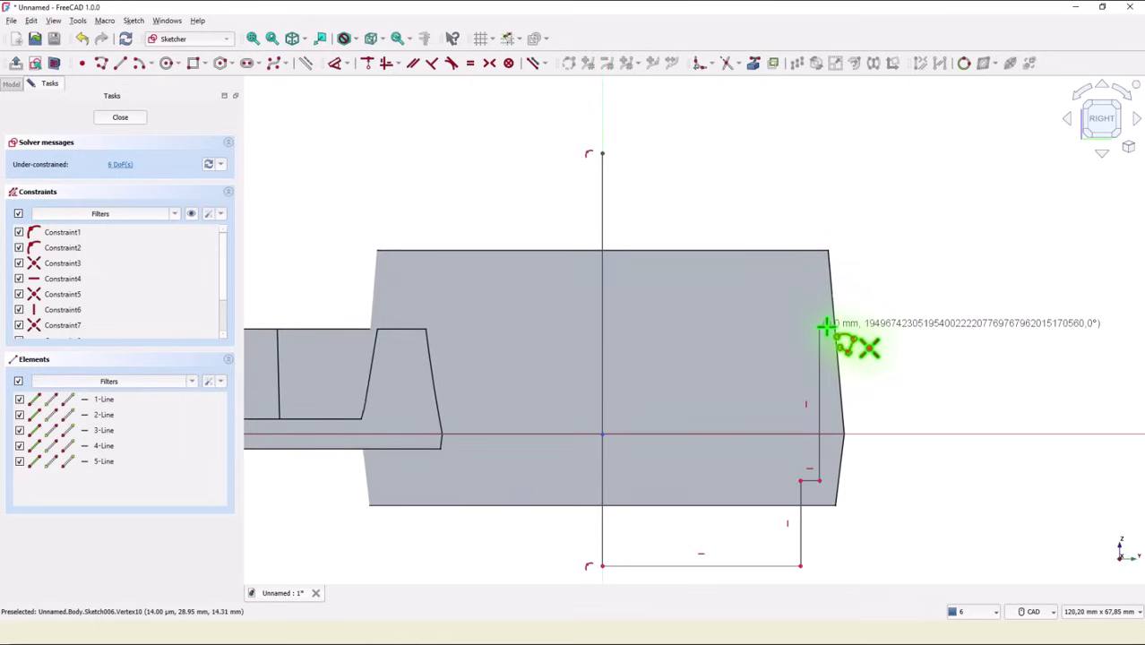
scroll(823, 325, "up", 10)
left_click(810, 324)
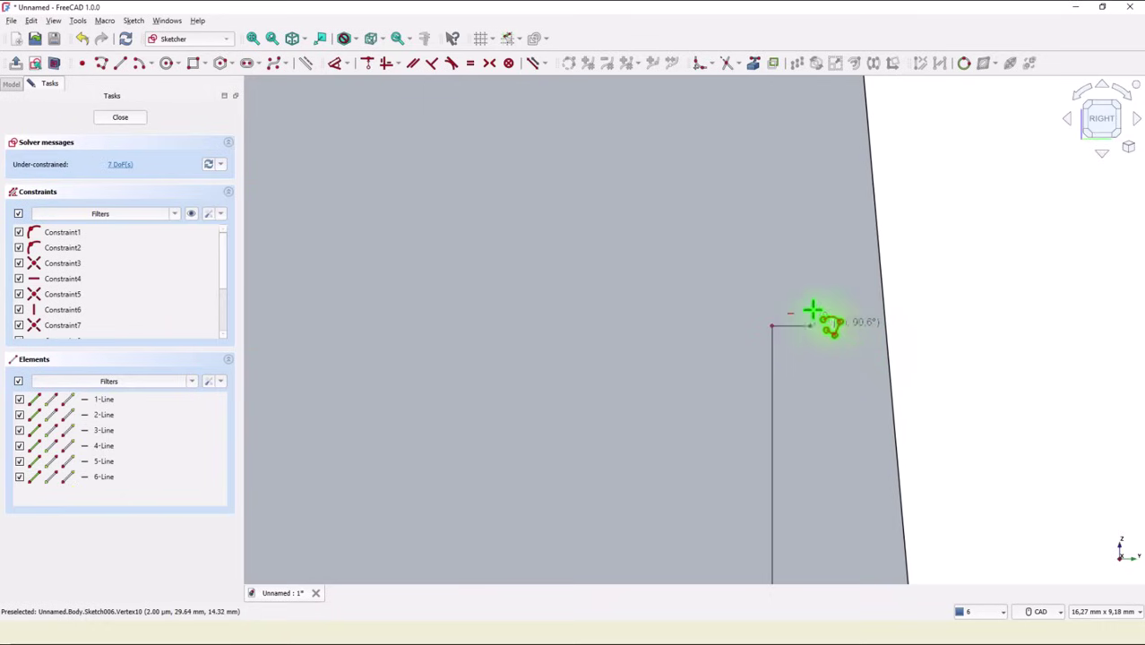
left_click(810, 238)
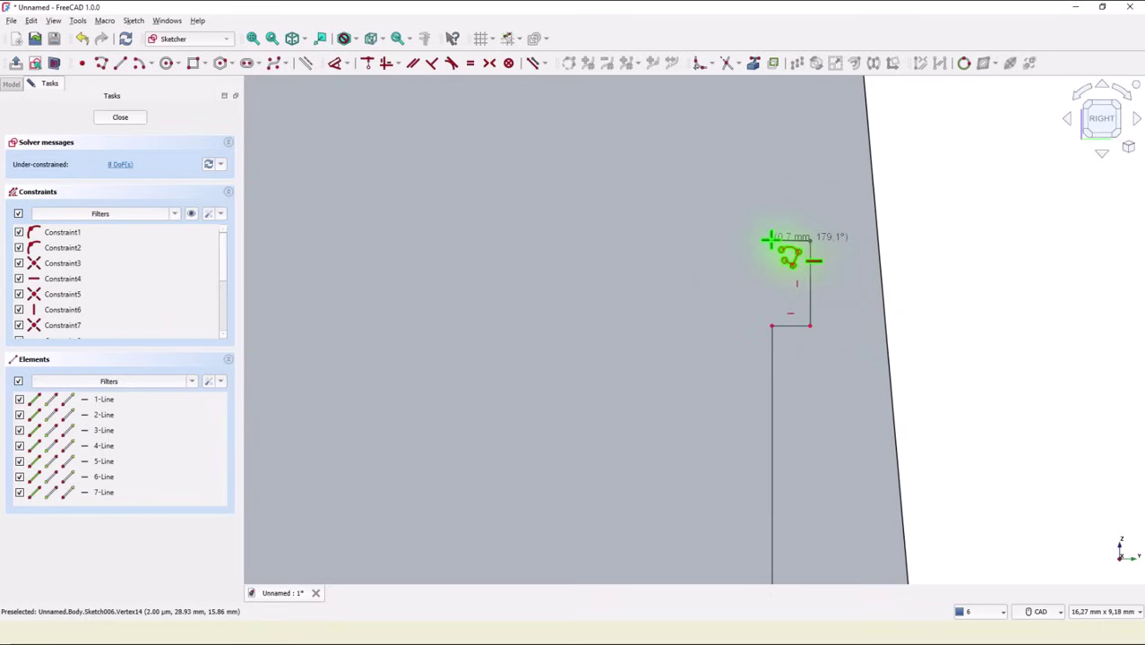
left_click(771, 239)
Step: Extend the bore wall vertically above the boss and close the polyline horizontally at its starting point on the vertical axis
scroll(759, 238, "down", 2)
scroll(776, 333, "down", 3)
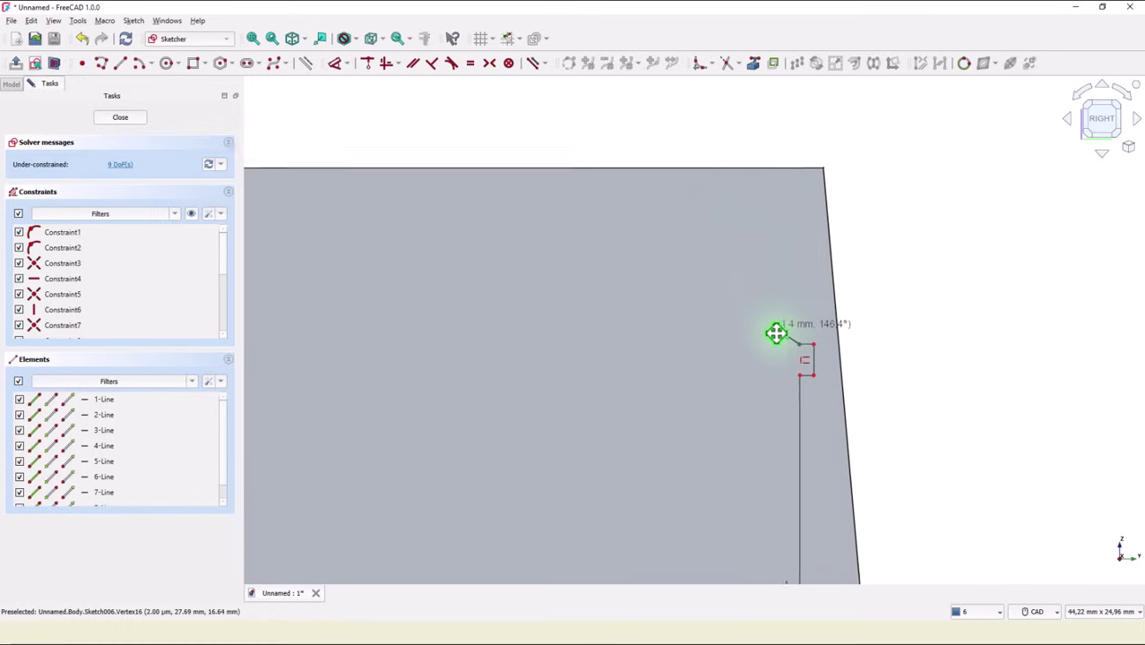
scroll(804, 236, "down", 3)
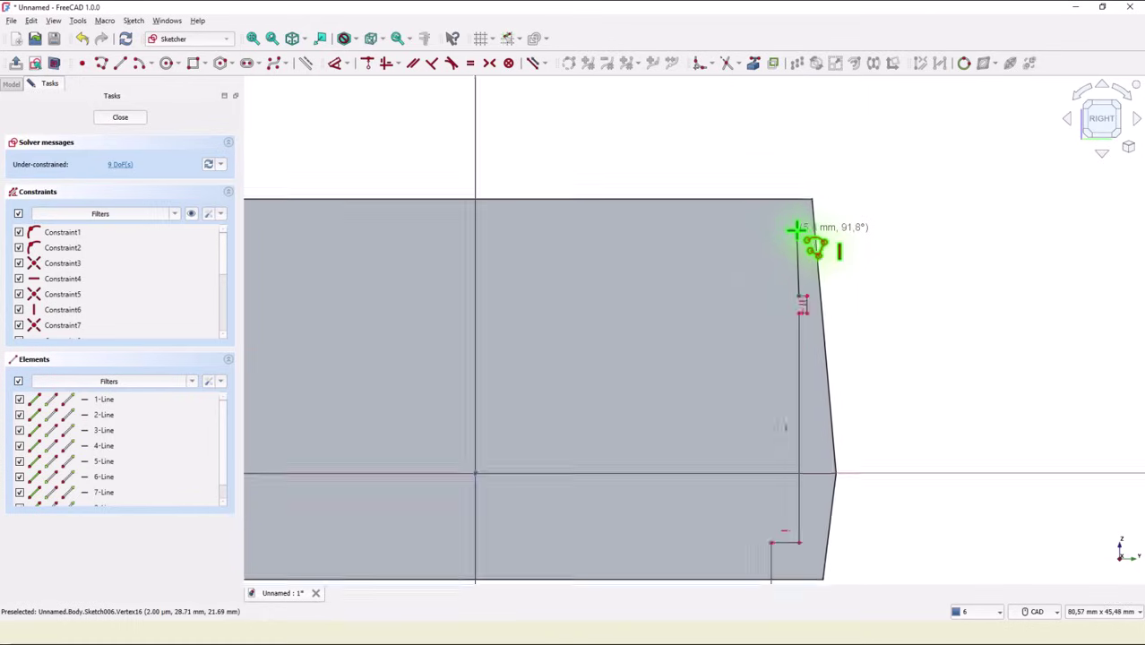
scroll(797, 230, "down", 1)
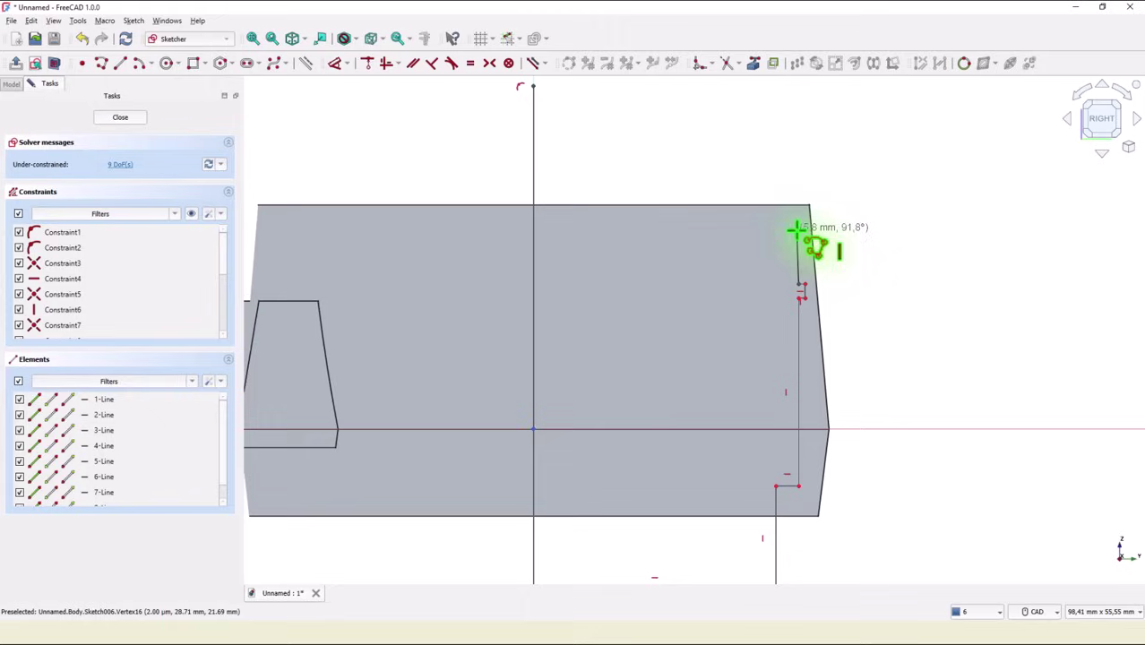
left_click(797, 85)
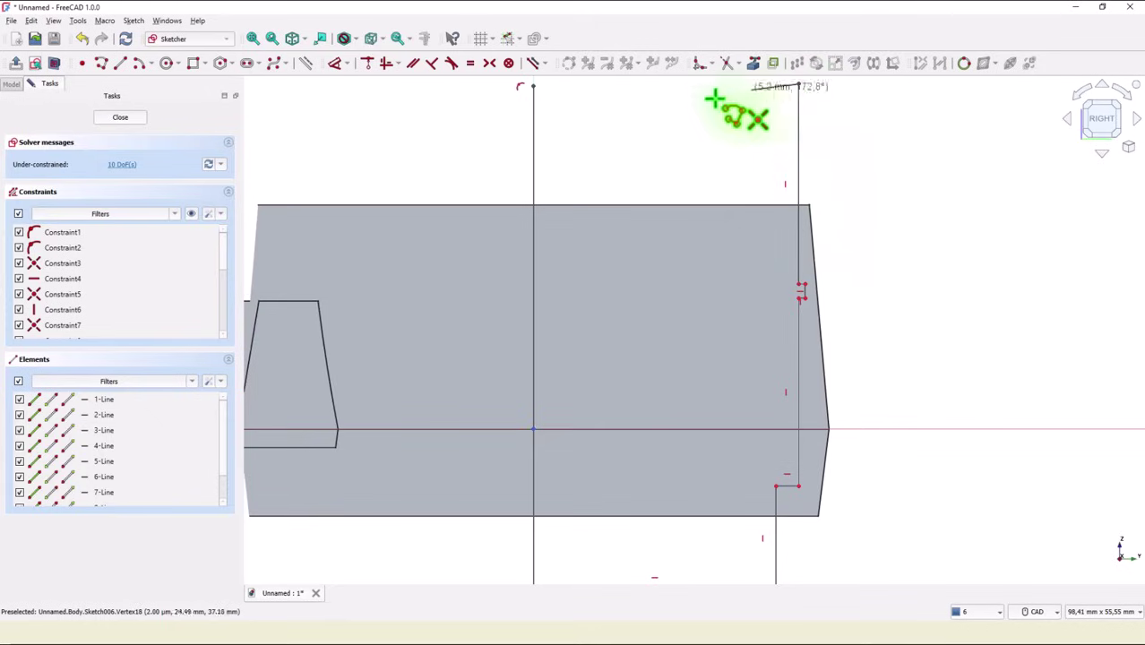
left_click(532, 86)
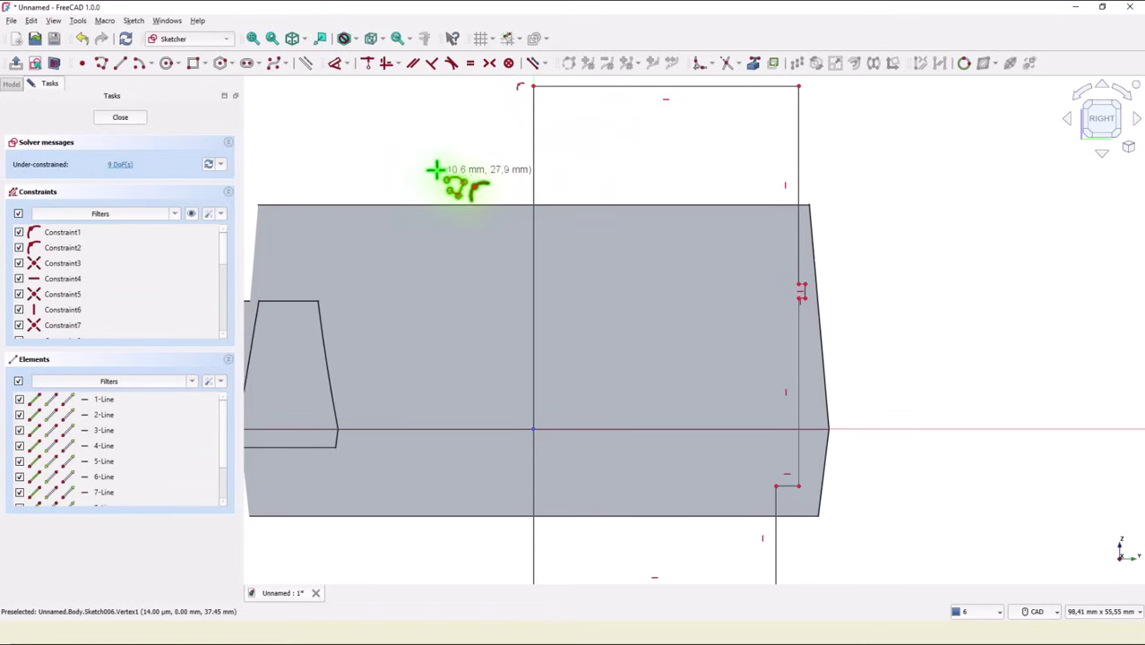
key("Escape")
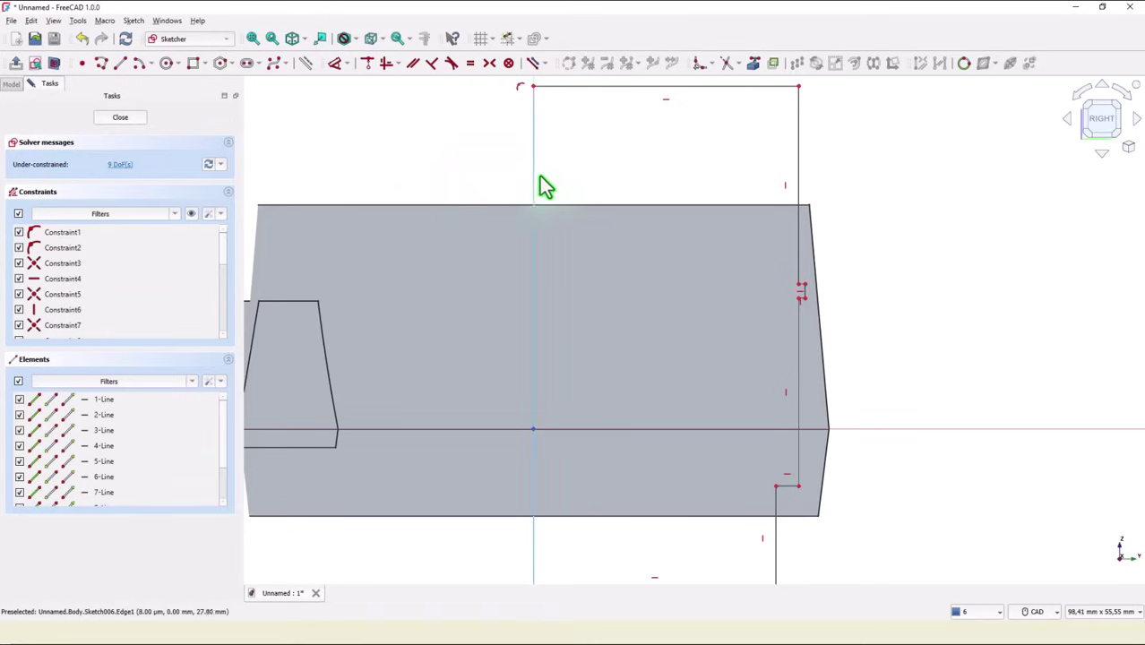
mouse_move(532, 180)
left_mouse_down()
mouse_move(504, 177)
mouse_move(536, 179)
left_mouse_up()
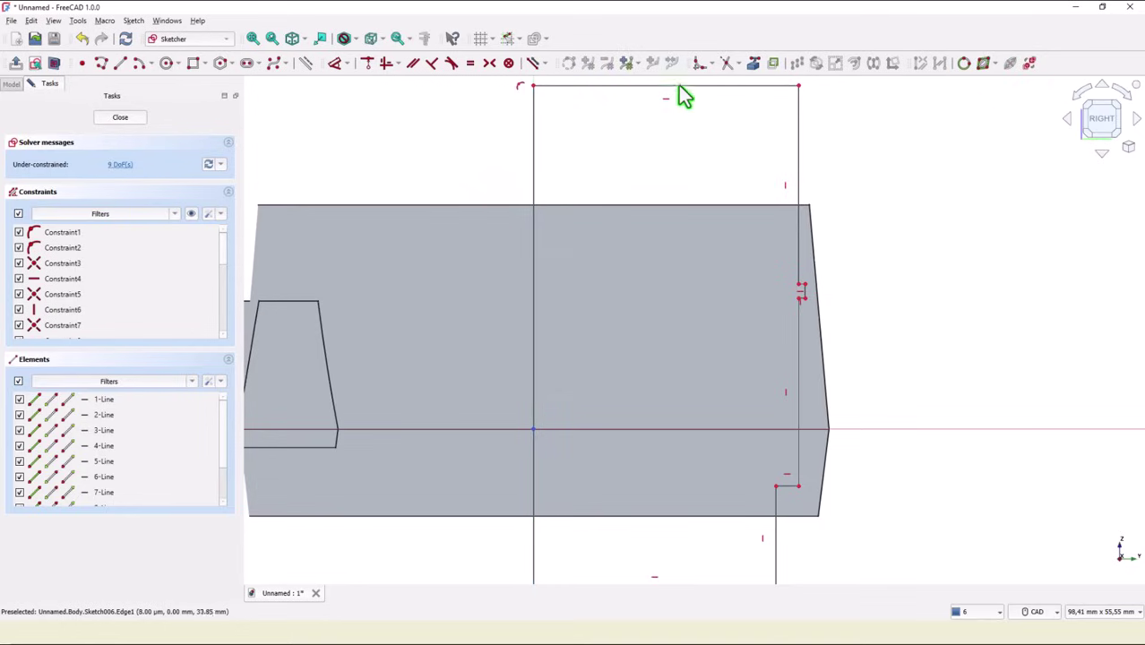
Step: Project the boss's upper and lower edges into the sketch and constrain the profile's top and bottom lines onto them
left_click(753, 64)
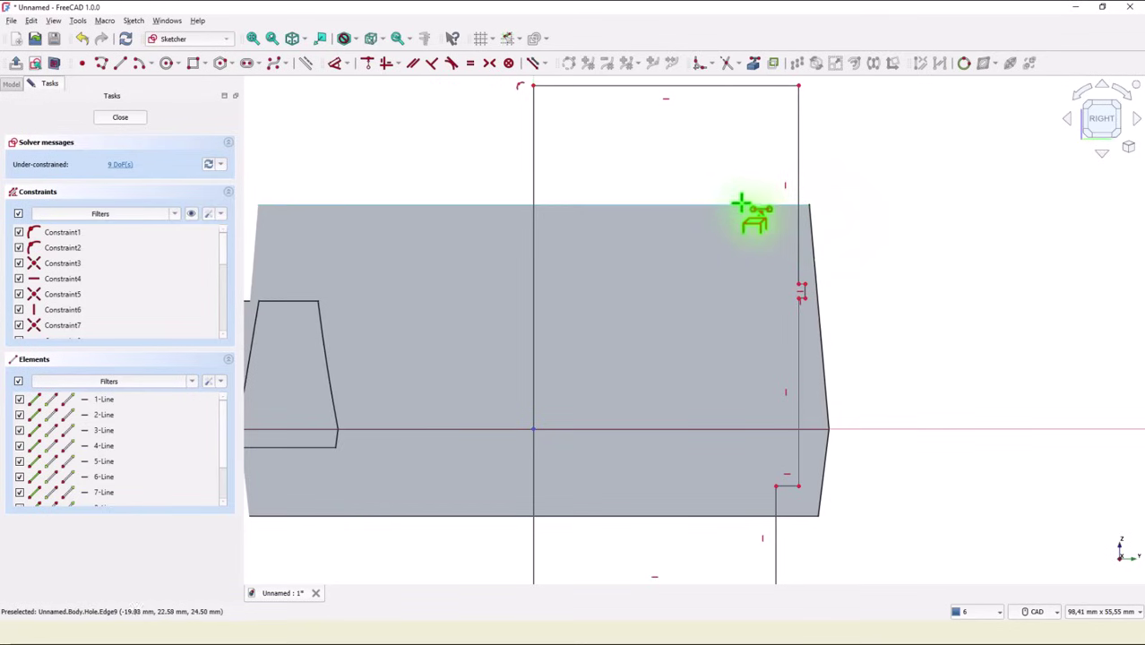
left_click(738, 515)
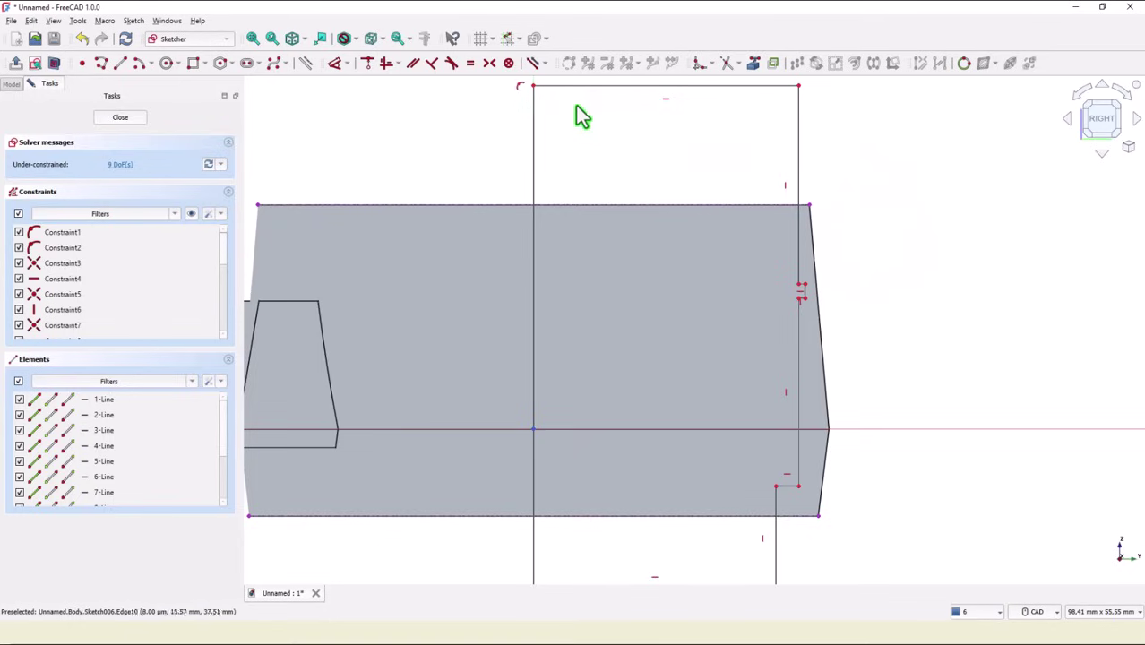
left_click(367, 69)
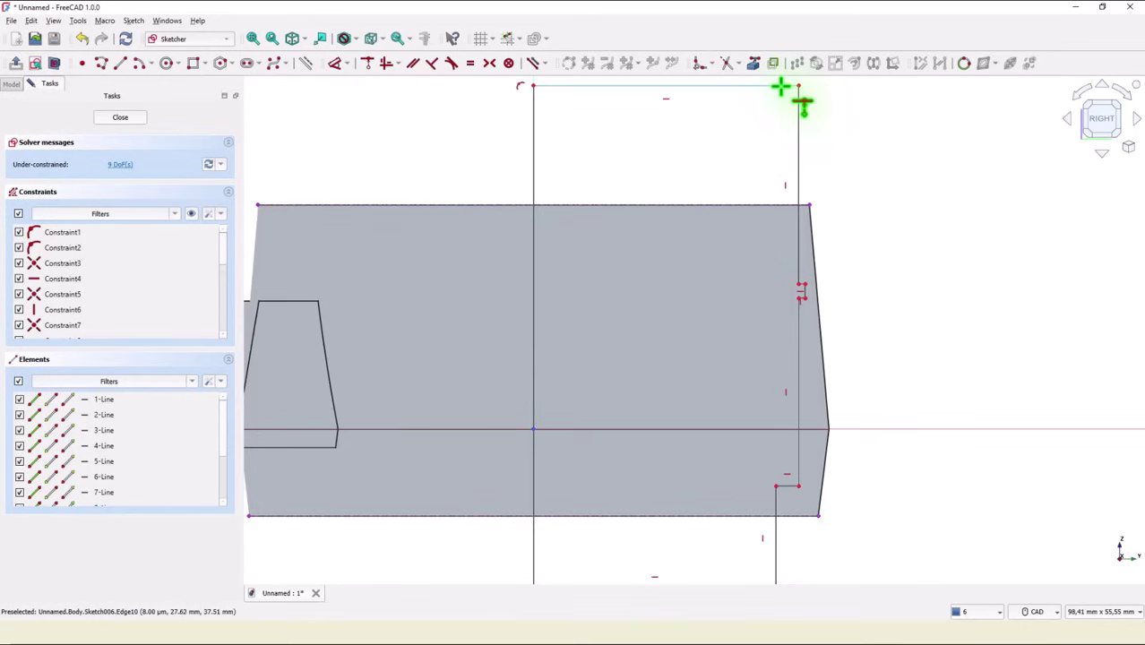
left_click(810, 206)
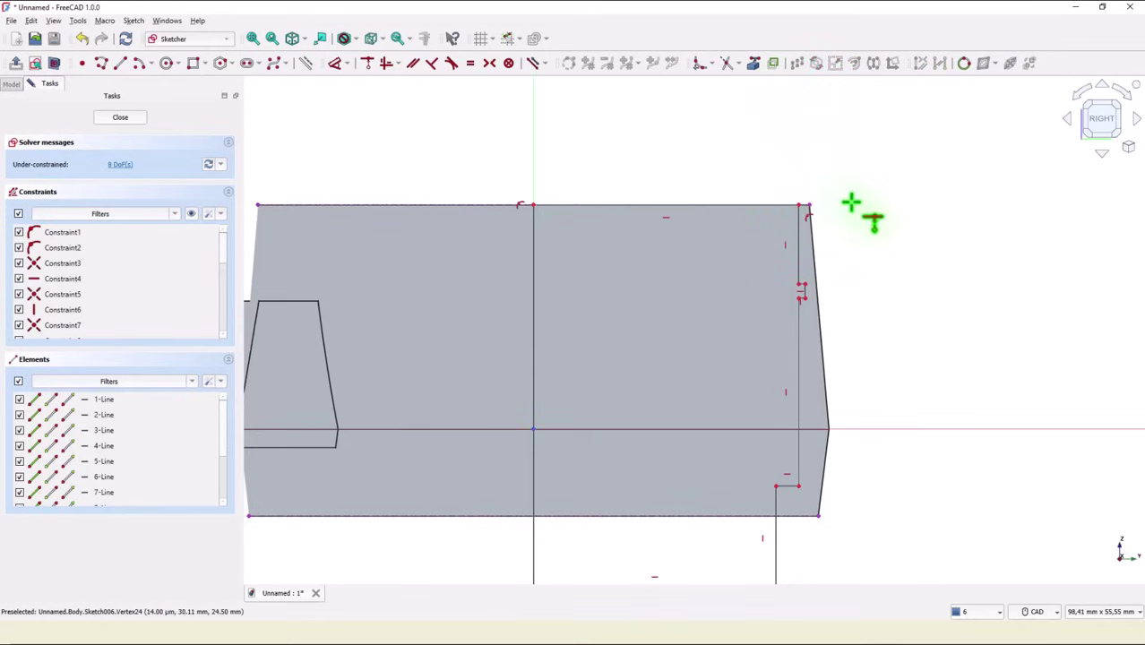
middle_click_drag(840, 516, 843, 399)
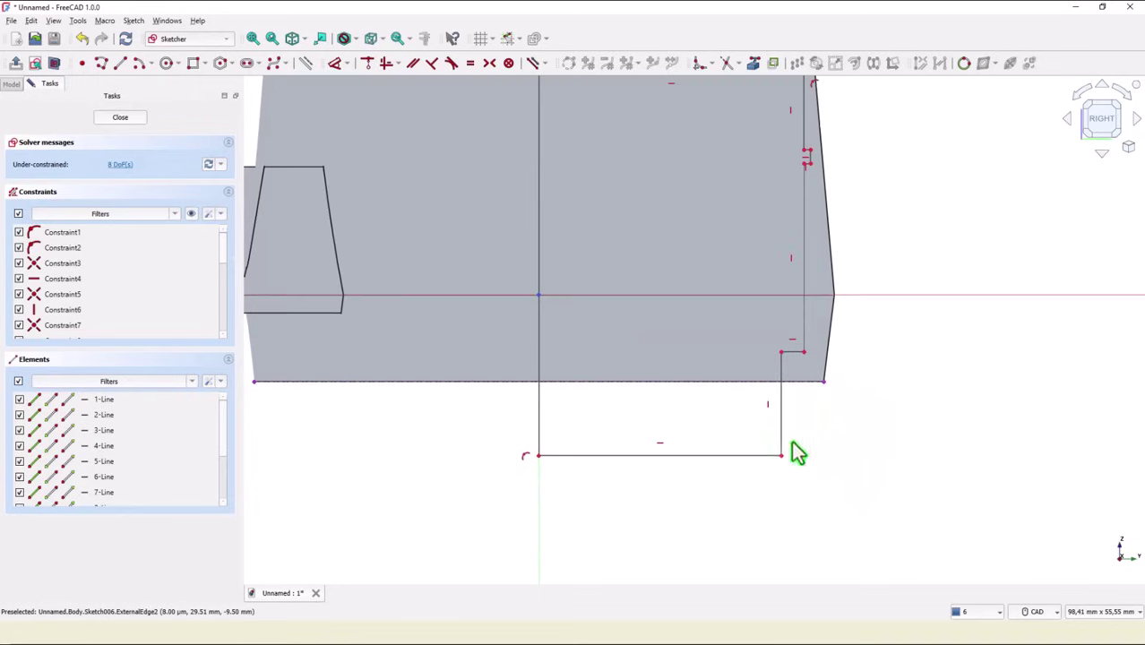
left_click(773, 455)
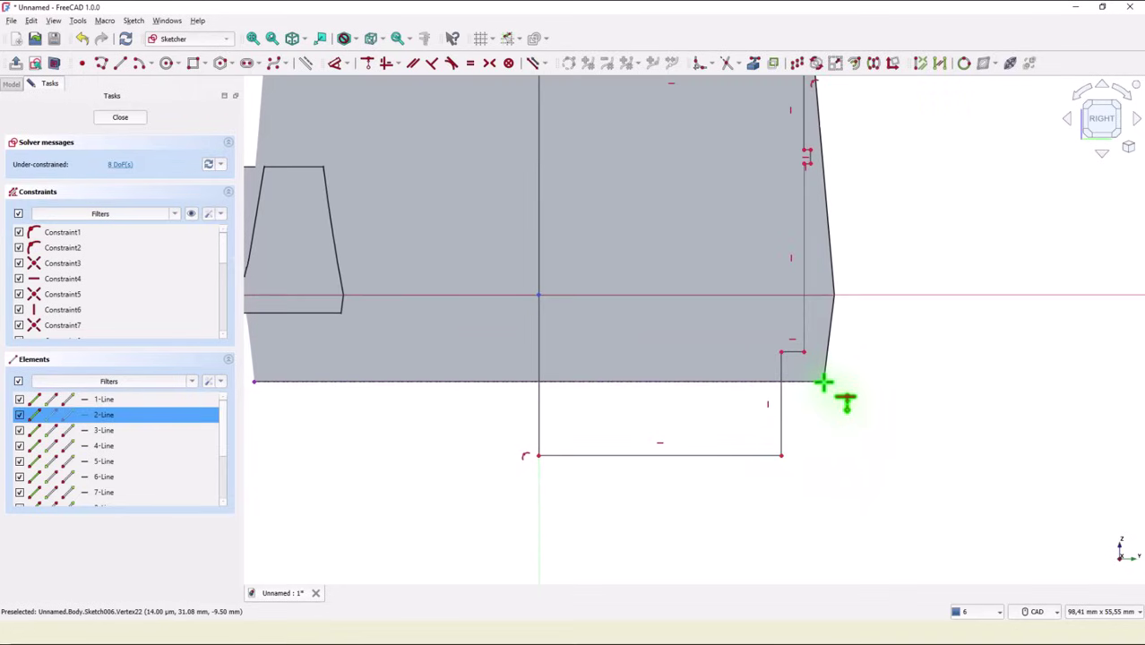
left_click(823, 382)
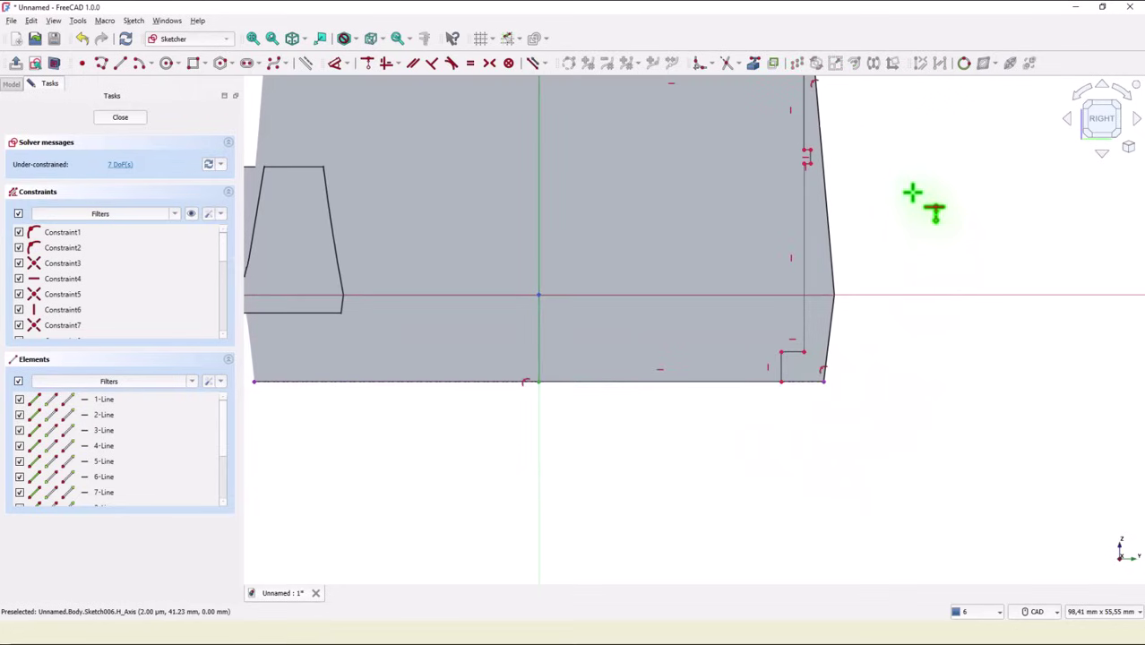
Step: Align the wall segments above and below the groove, and set the groove's height to 2,15 mm
scroll(897, 233, "up", 5)
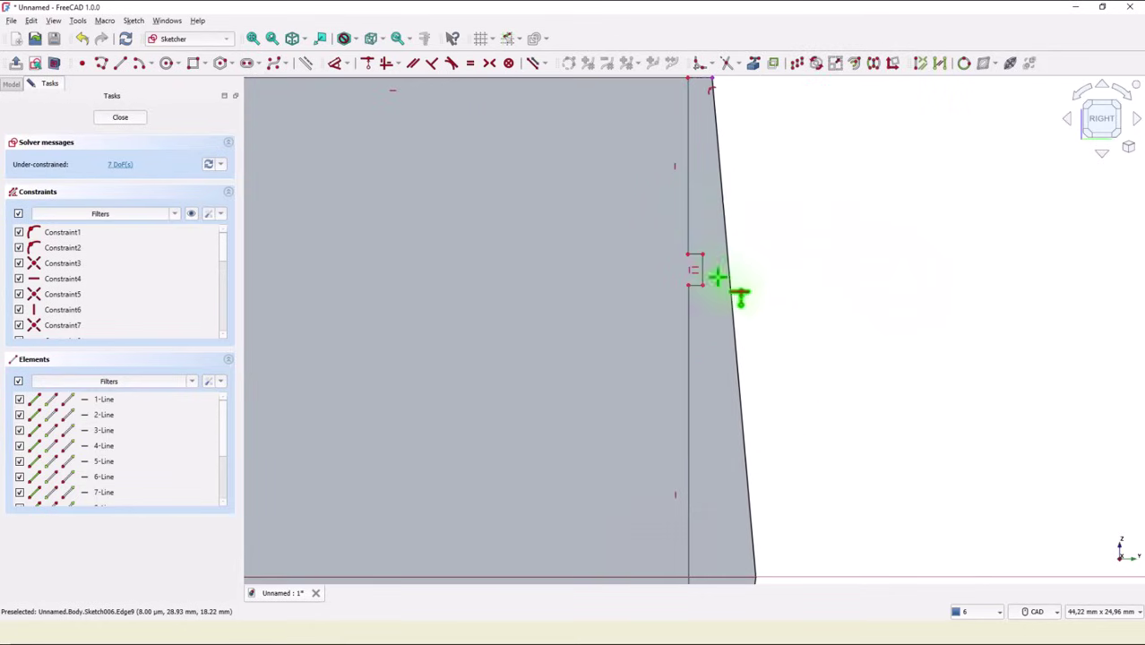
left_click(689, 285)
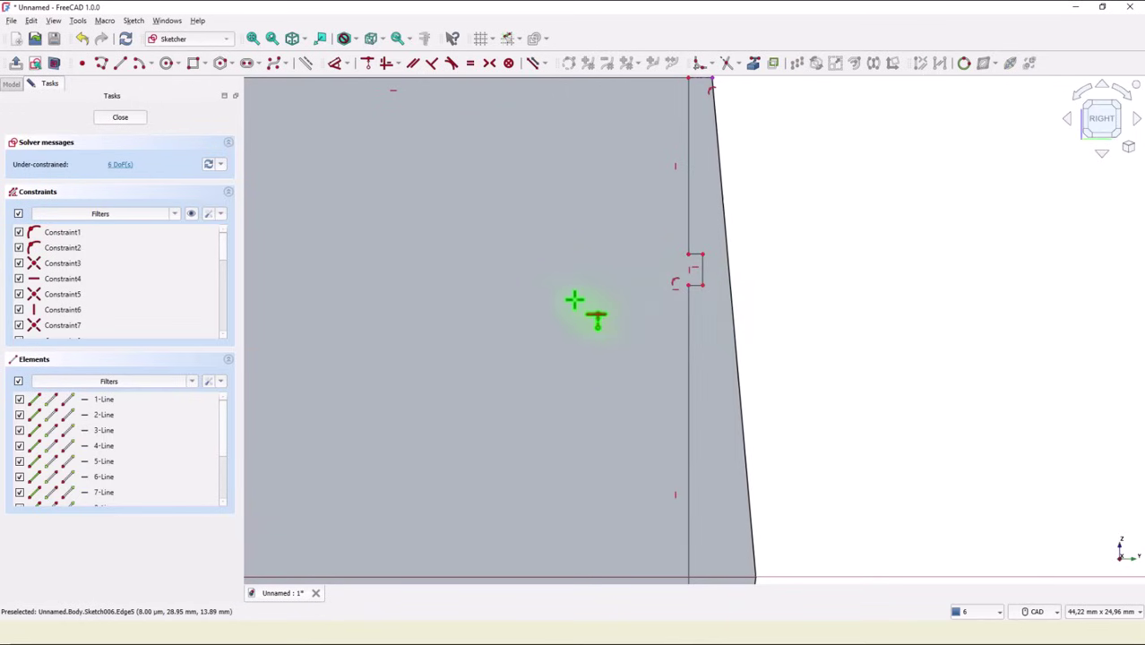
scroll(593, 303, "down", 1)
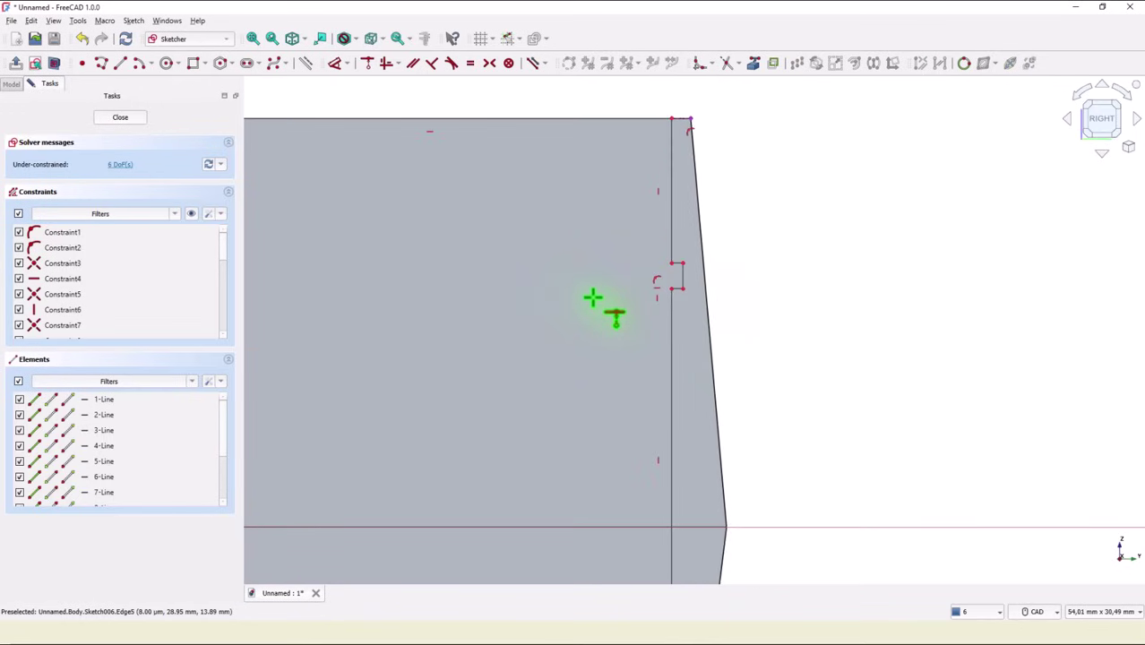
left_click(336, 65)
left_click(681, 277)
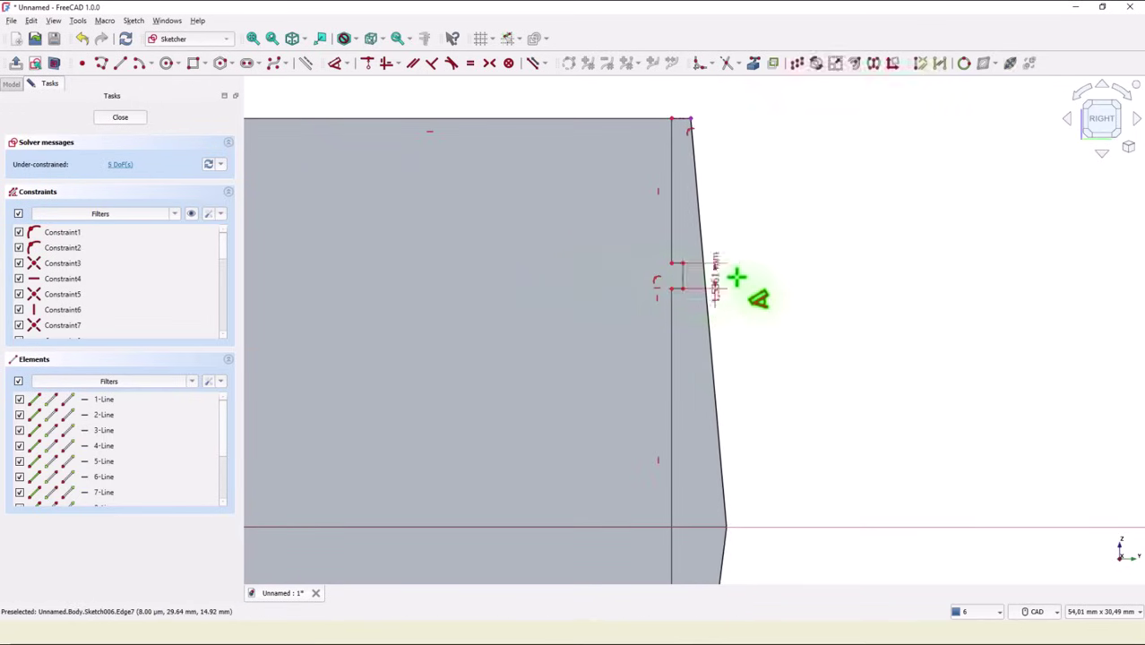
left_click(828, 215)
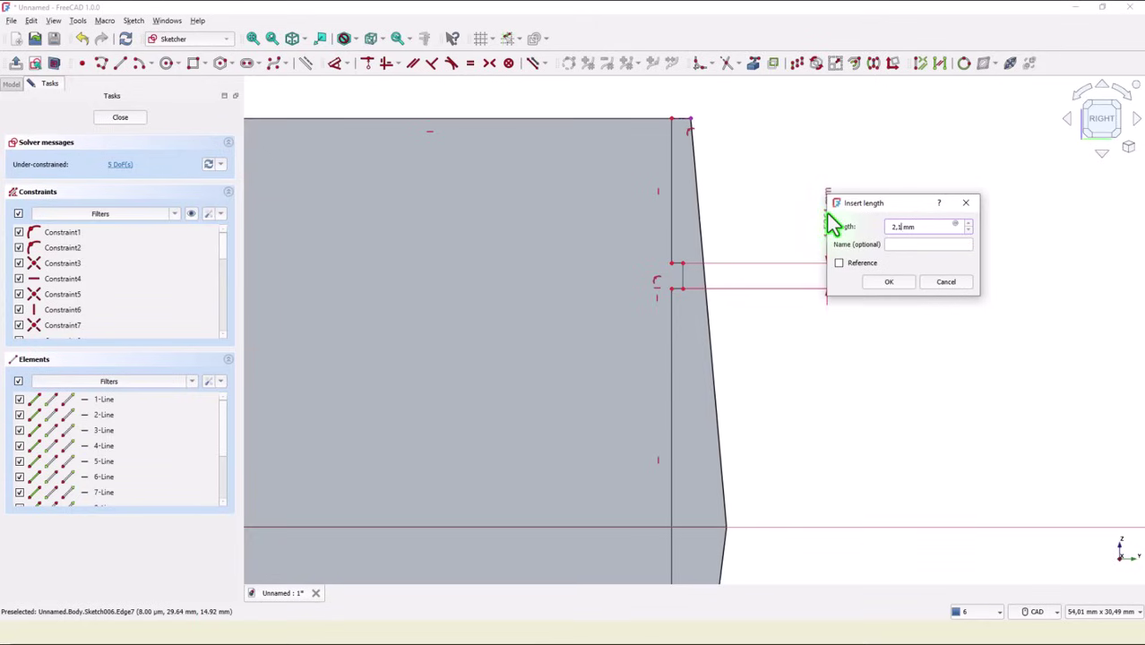
key("Return")
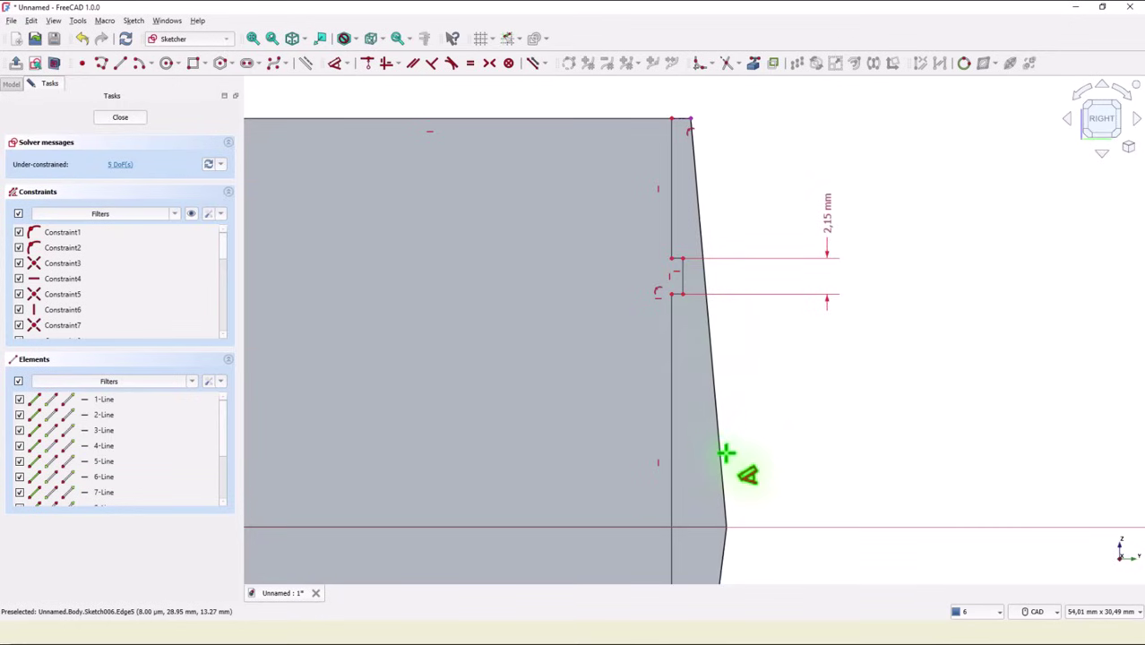
Step: Set the vertical distance from the boss's top edge to the lower step of the bore profile to 30,5 mm
middle_click_drag(795, 445, 824, 266)
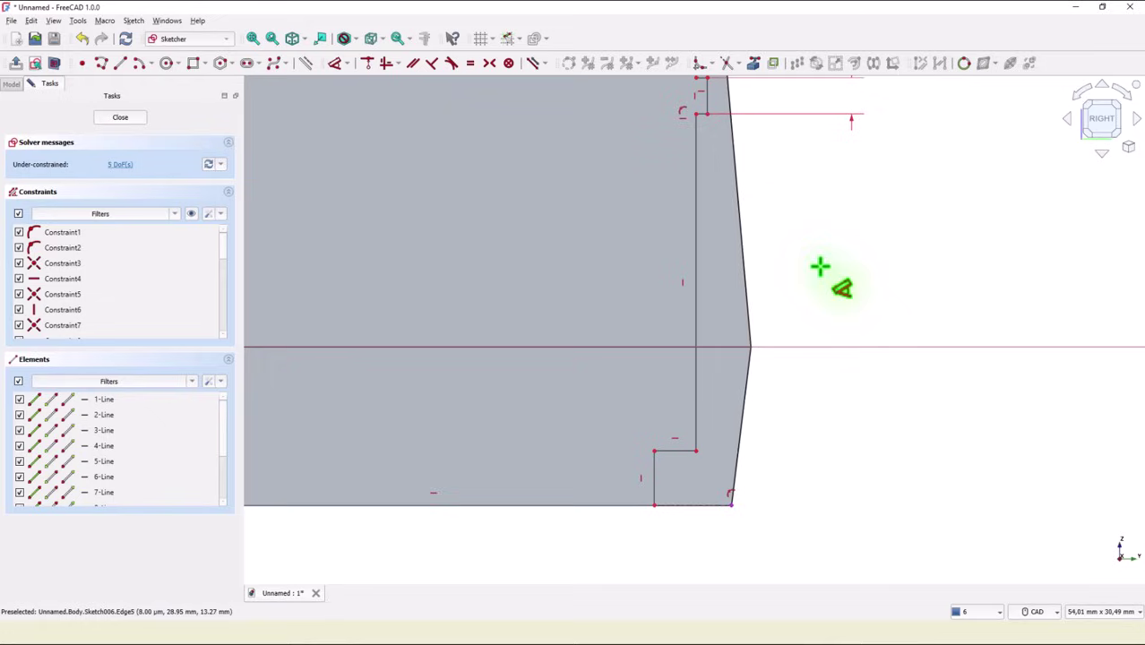
left_click(675, 452)
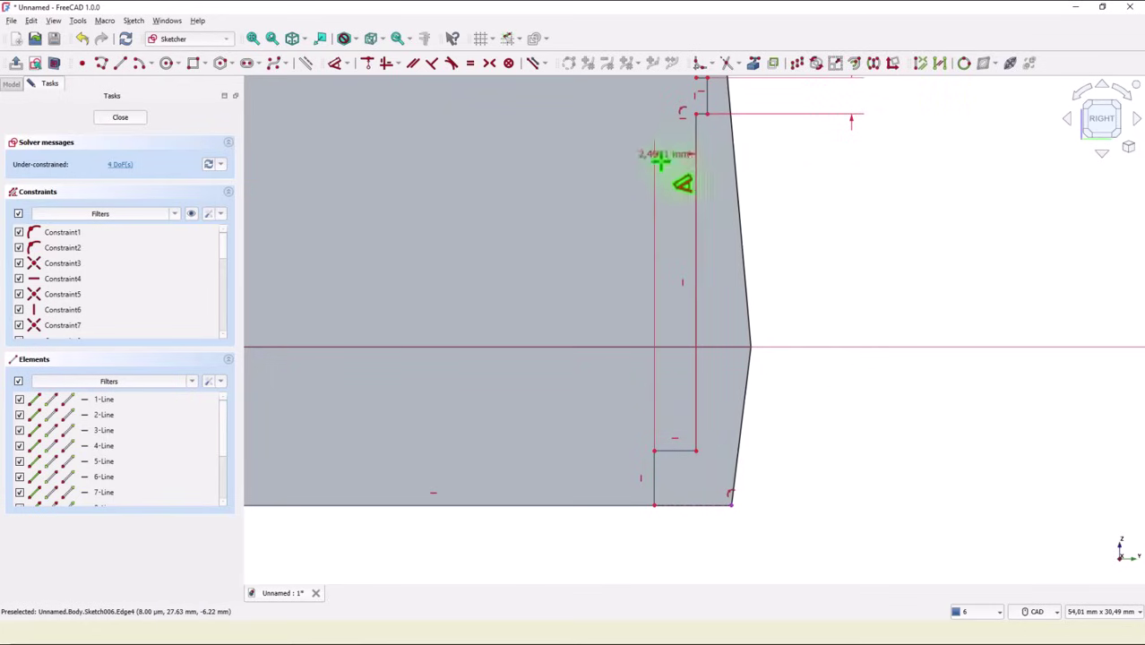
middle_click_drag(660, 178, 653, 282)
middle_click_drag(647, 146, 641, 258)
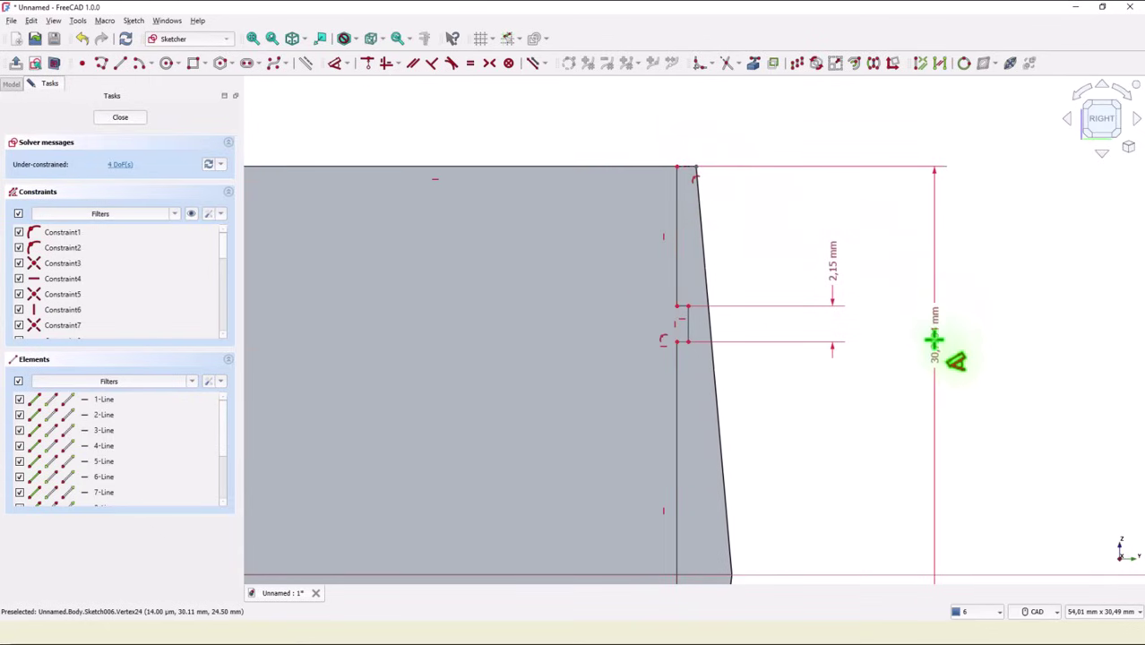
left_click(935, 347)
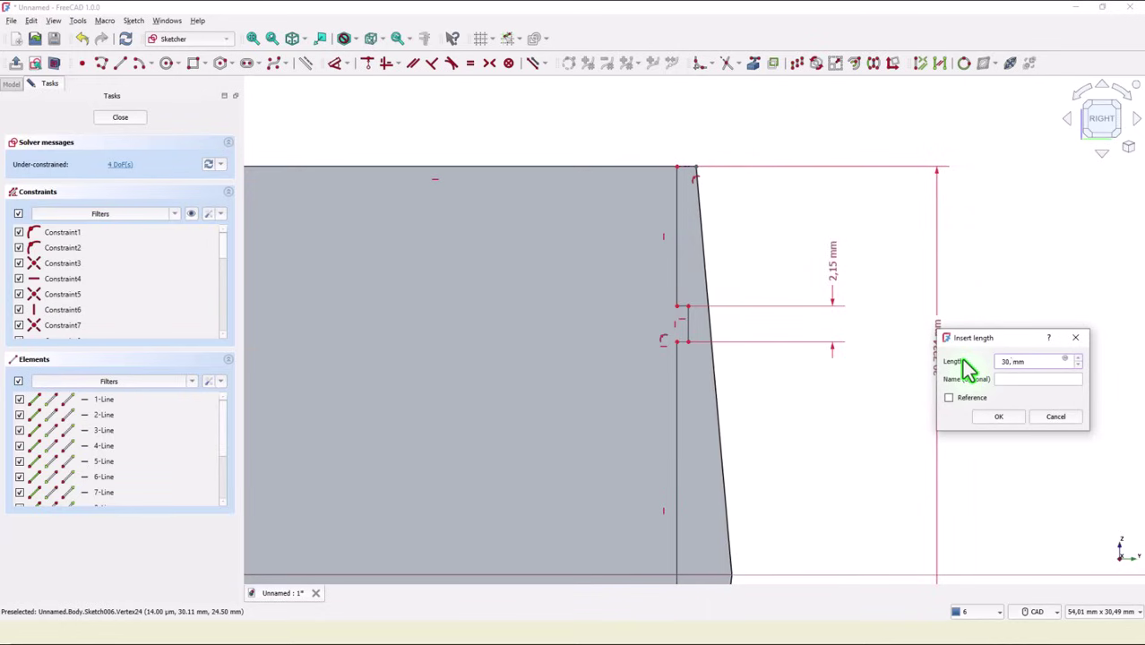
key("Return")
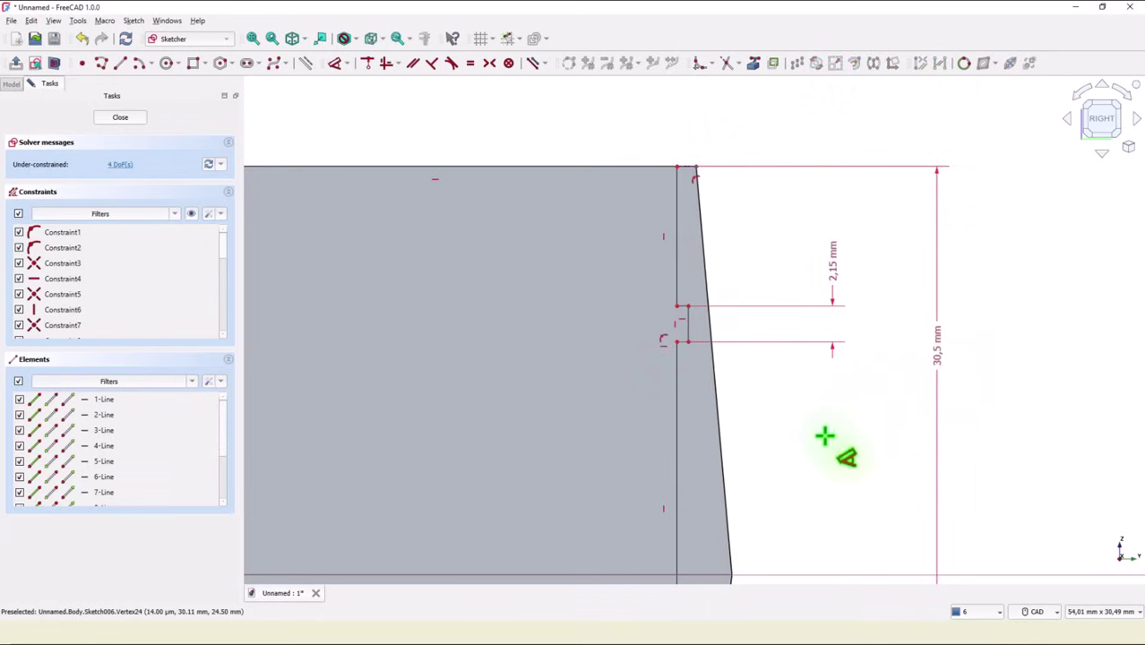
middle_click_drag(824, 440, 852, 287)
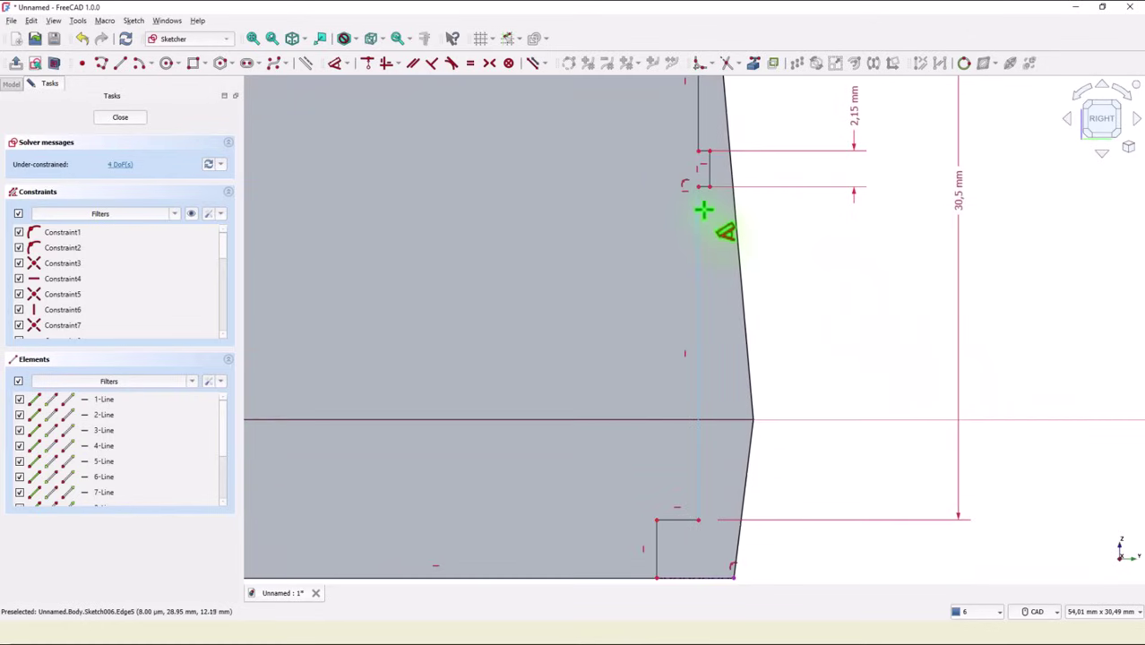
Step: Set the vertical distance from the groove's lower edge to the lower step of the bore profile to 25 mm
left_click(695, 329)
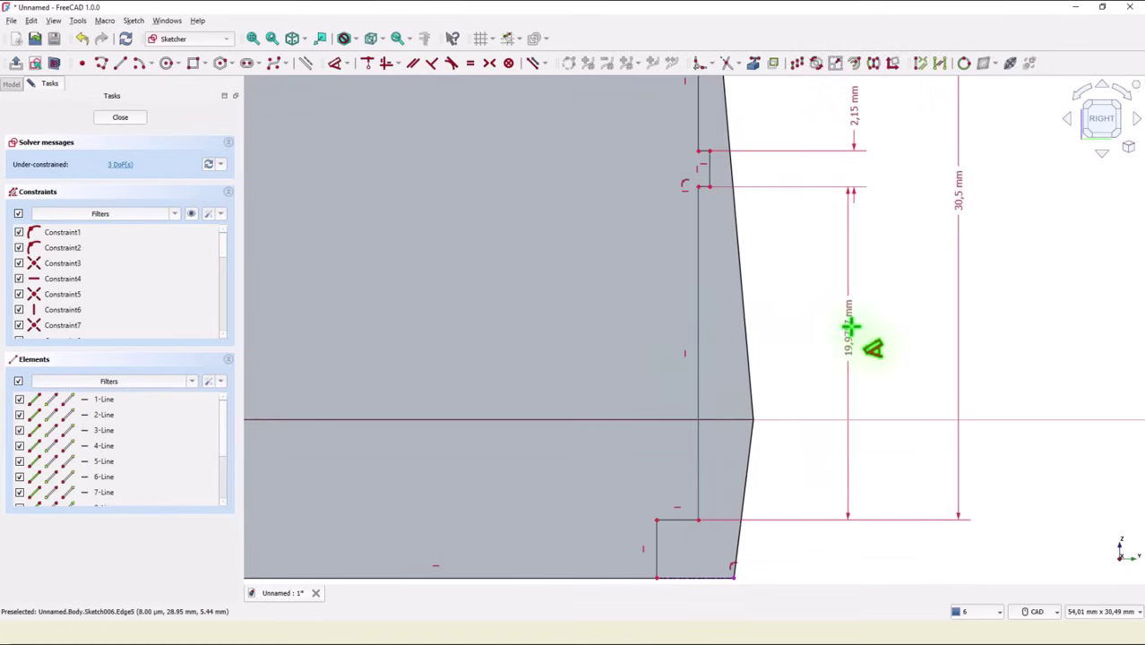
left_click(825, 331)
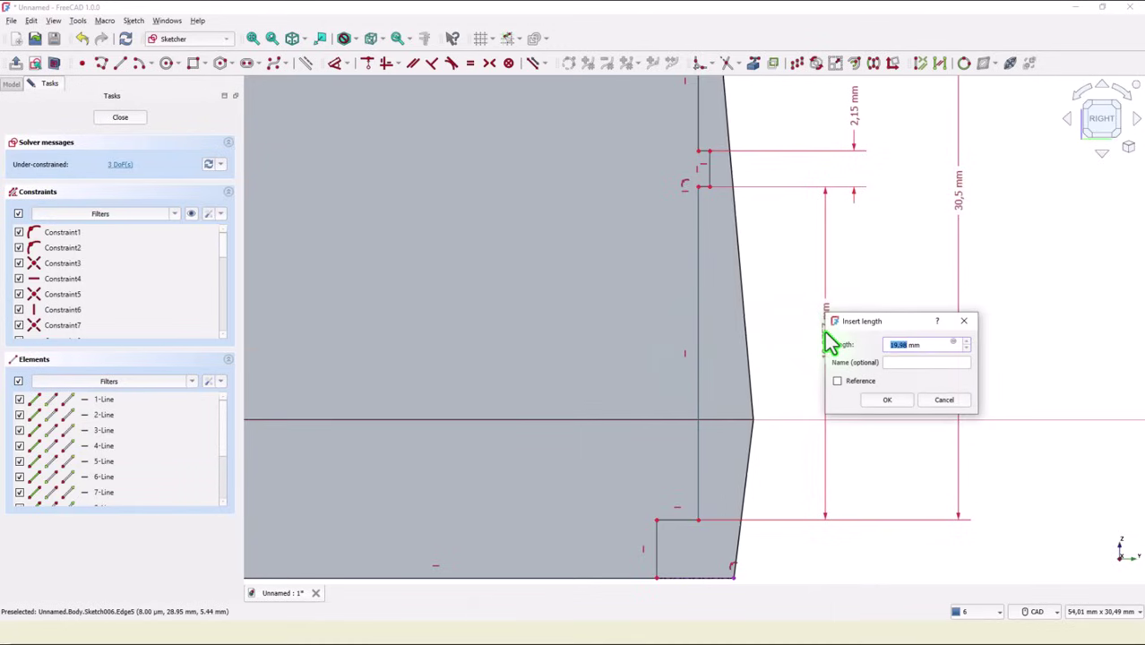
key("Return")
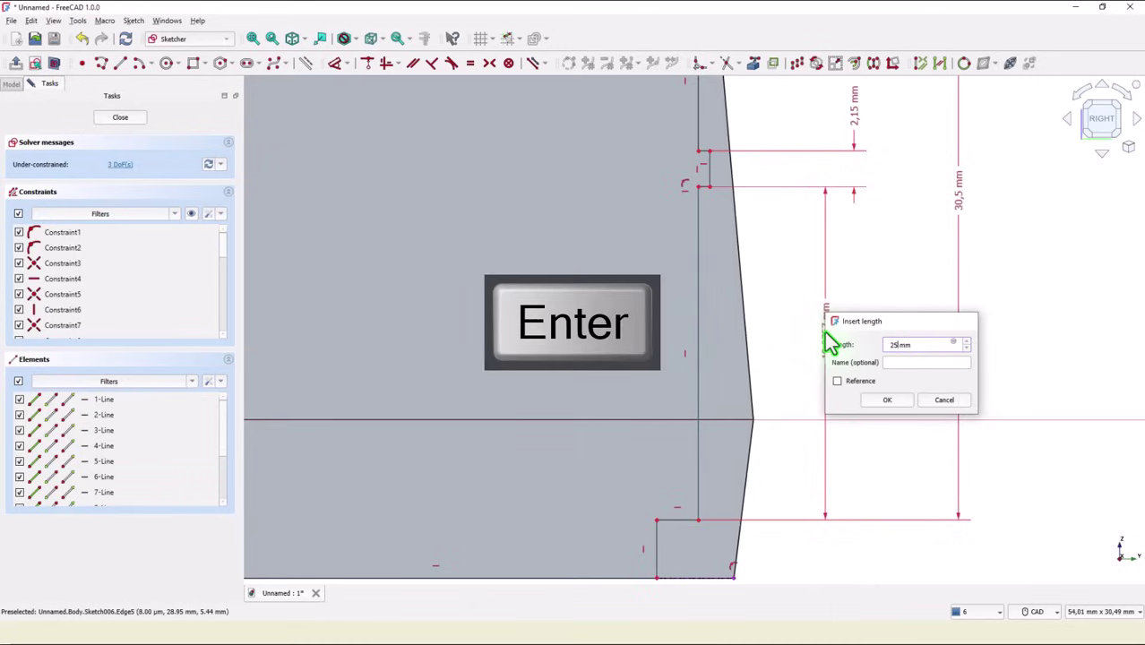
middle_click_drag(788, 243, 785, 356)
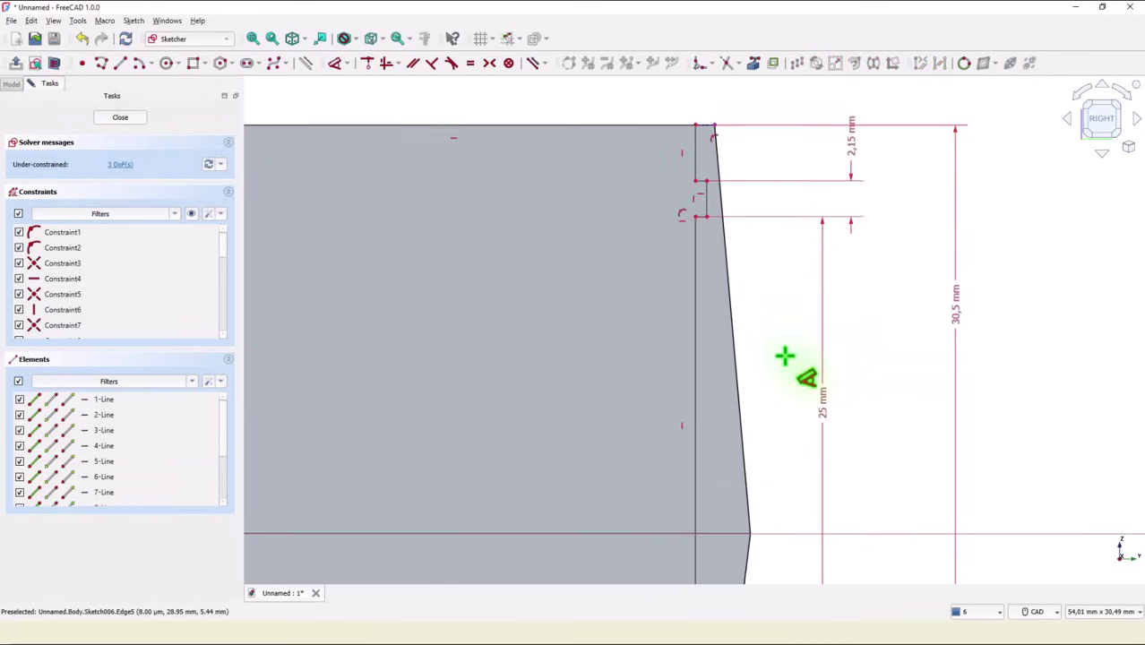
mouse_move(611, 289)
middle_mouse_down()
mouse_move(683, 371)
mouse_move(795, 377)
middle_mouse_up()
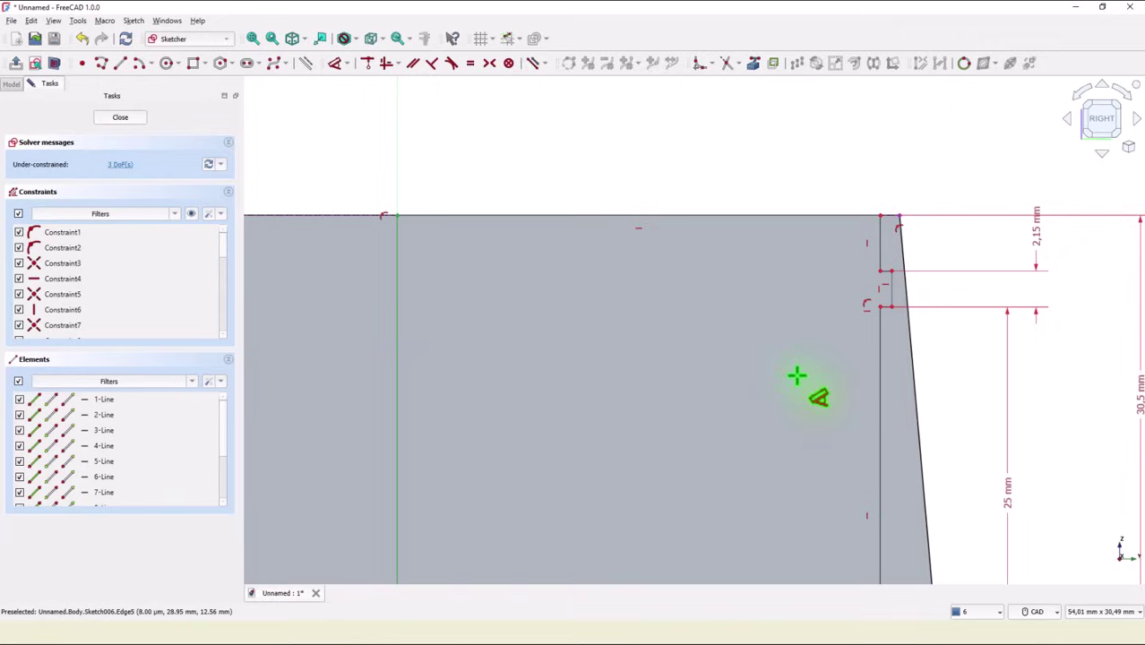
left_click(881, 239)
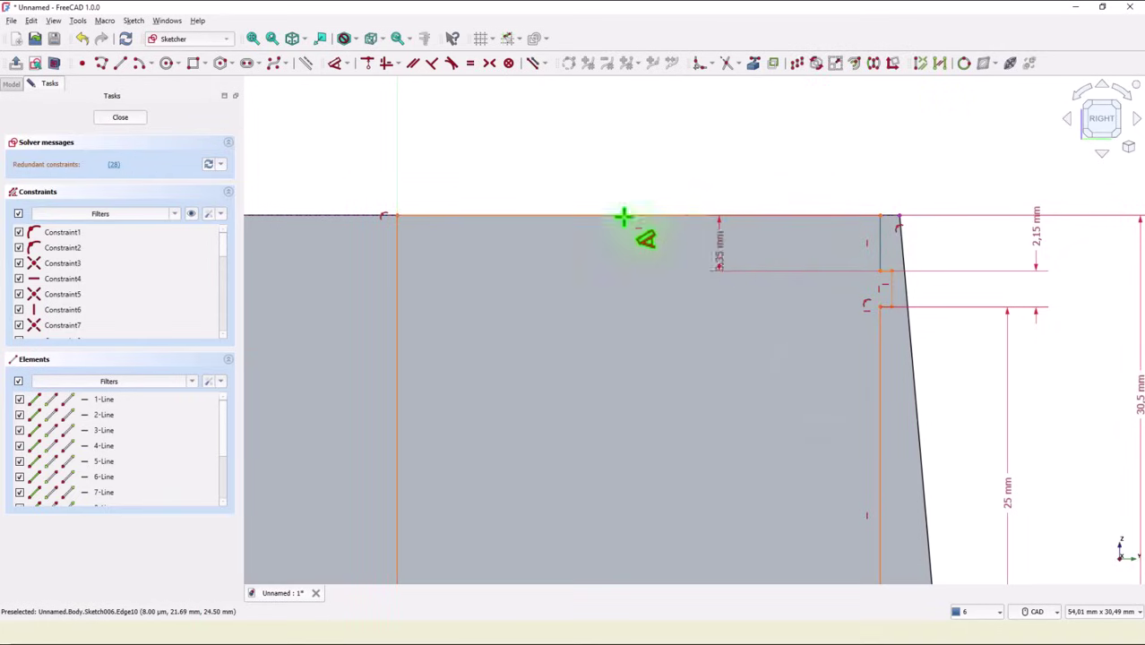
left_click(397, 247)
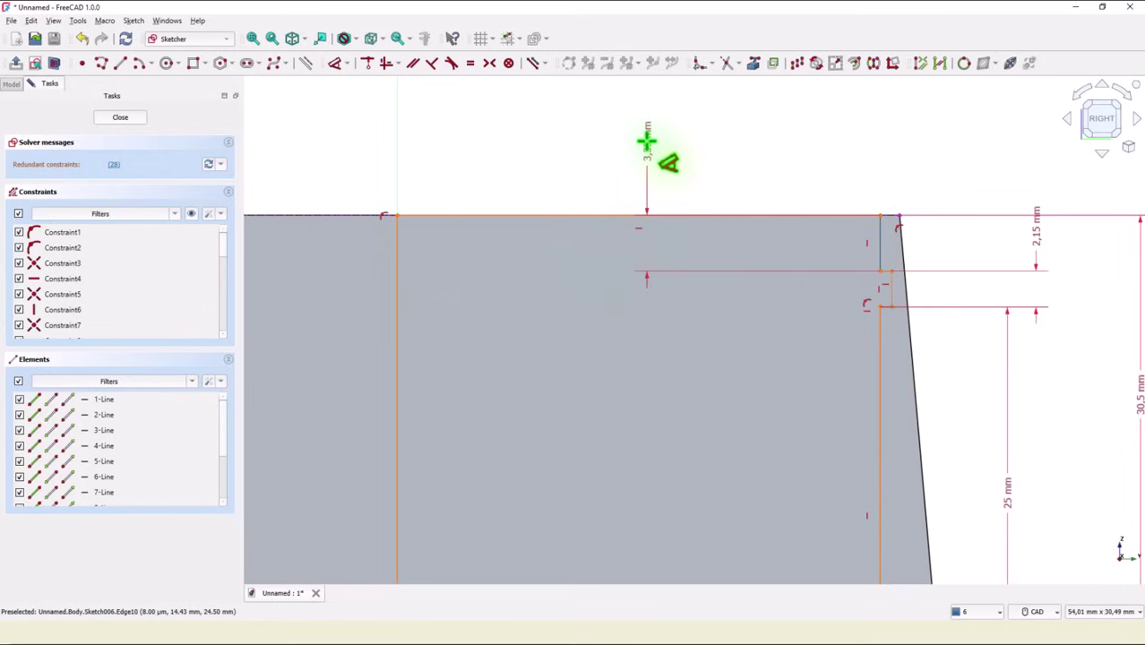
key("Escape")
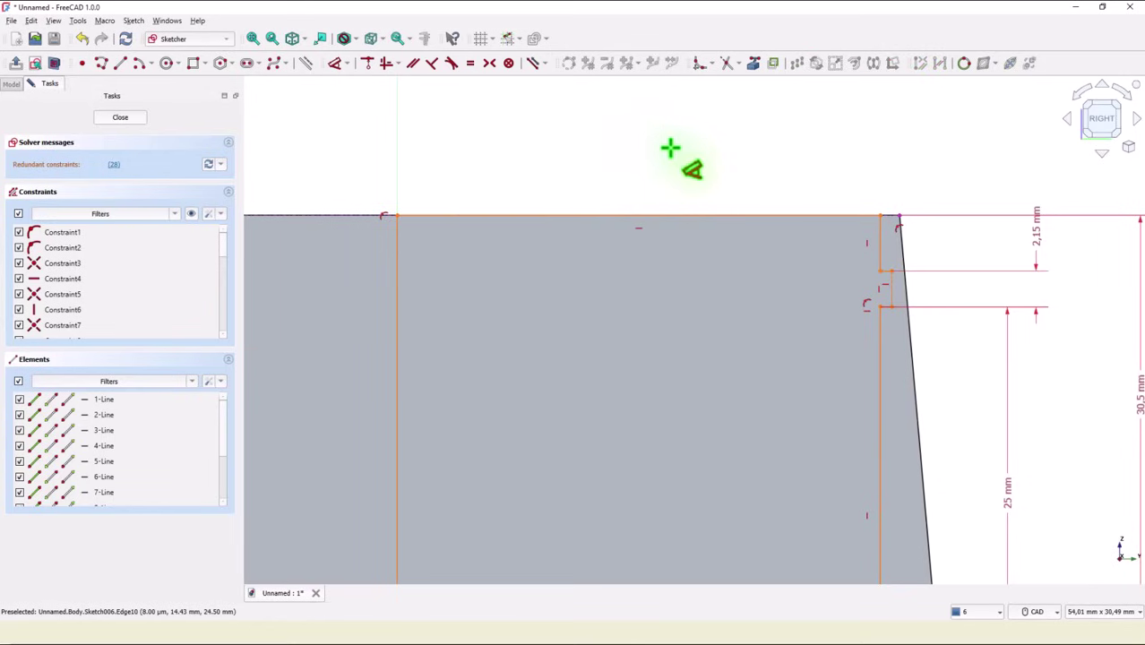
Step: Set the horizontal distances from the vertical axis to 26 mm for the bore wall and 27,5 mm for the groove's outer line
left_click(881, 215)
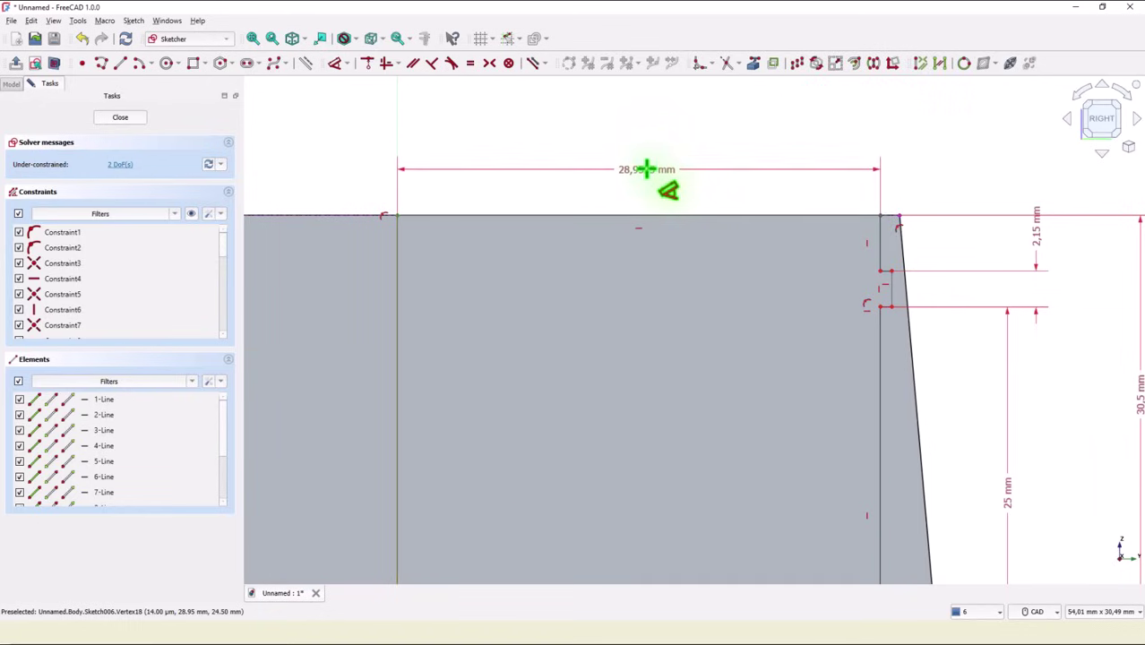
left_click(648, 178)
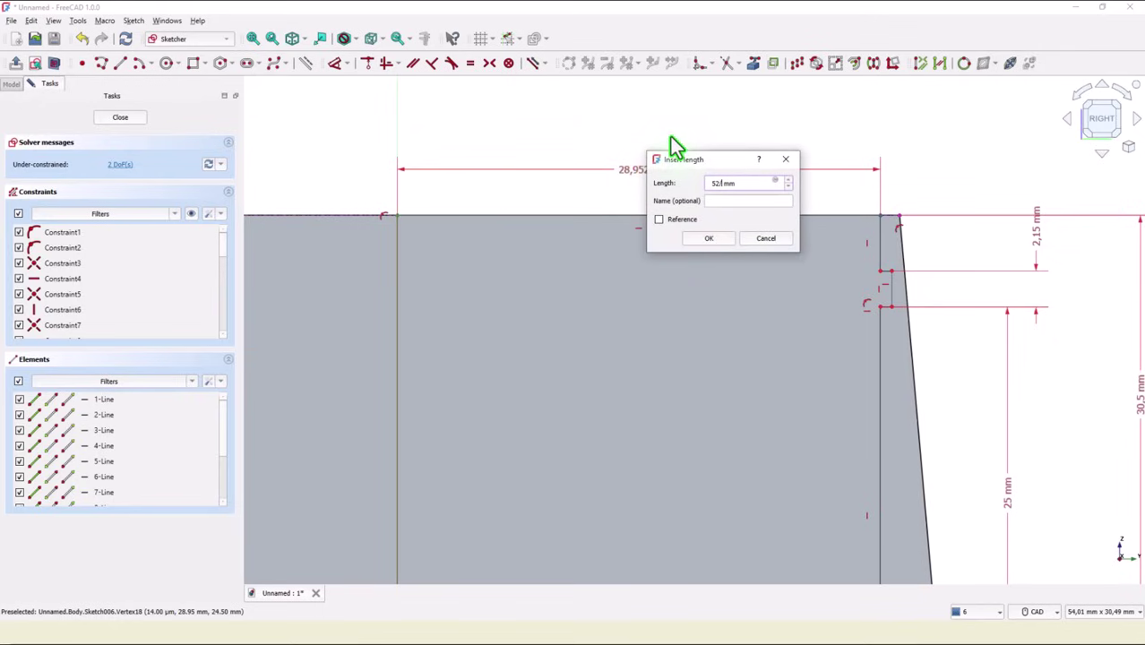
key("Return")
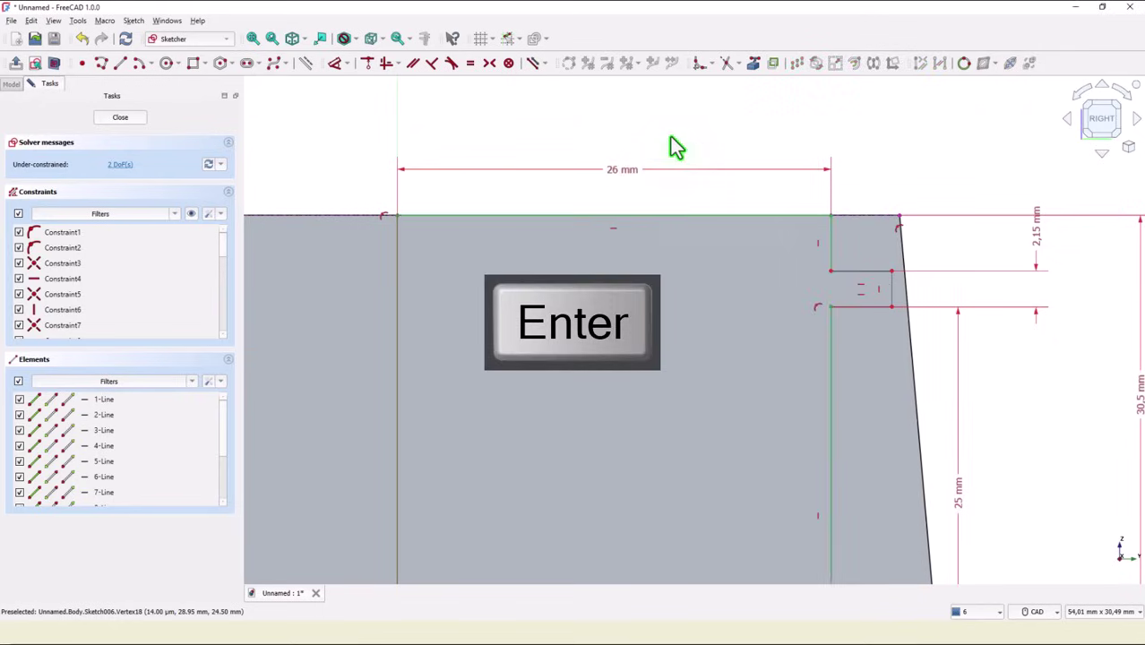
left_click(891, 271)
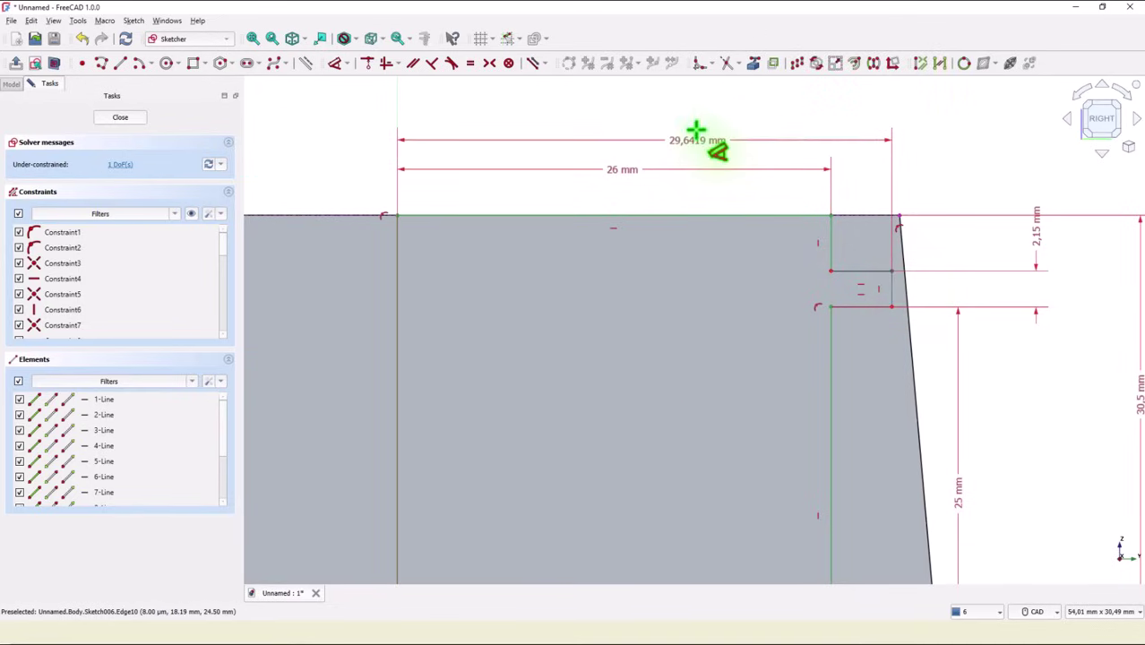
left_click(696, 122)
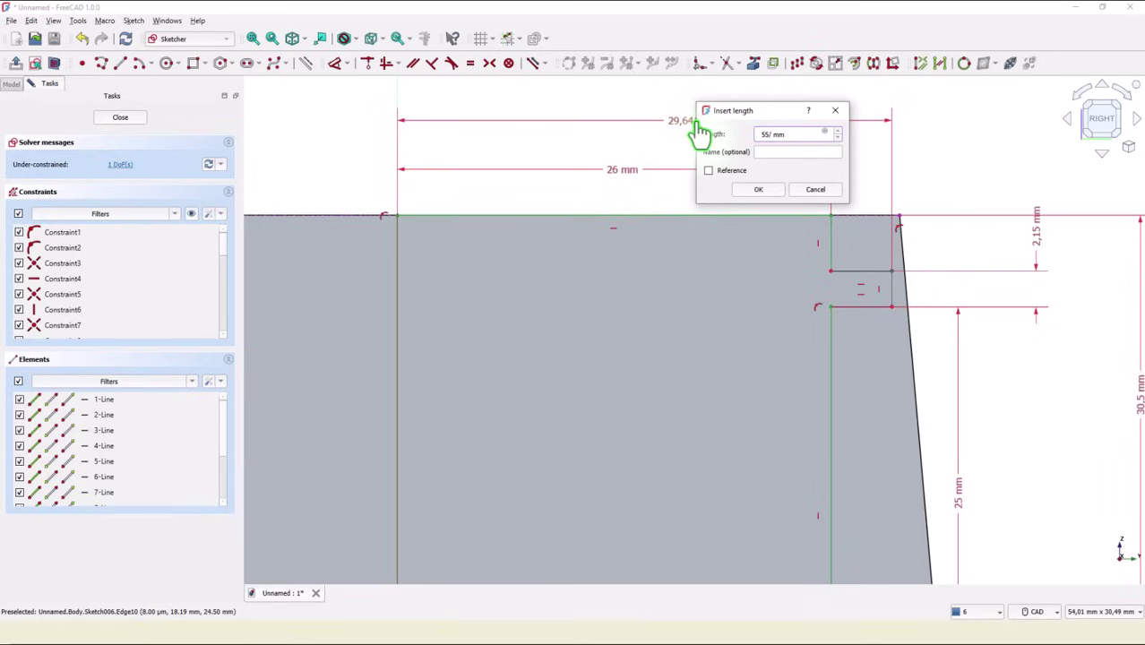
key("Return")
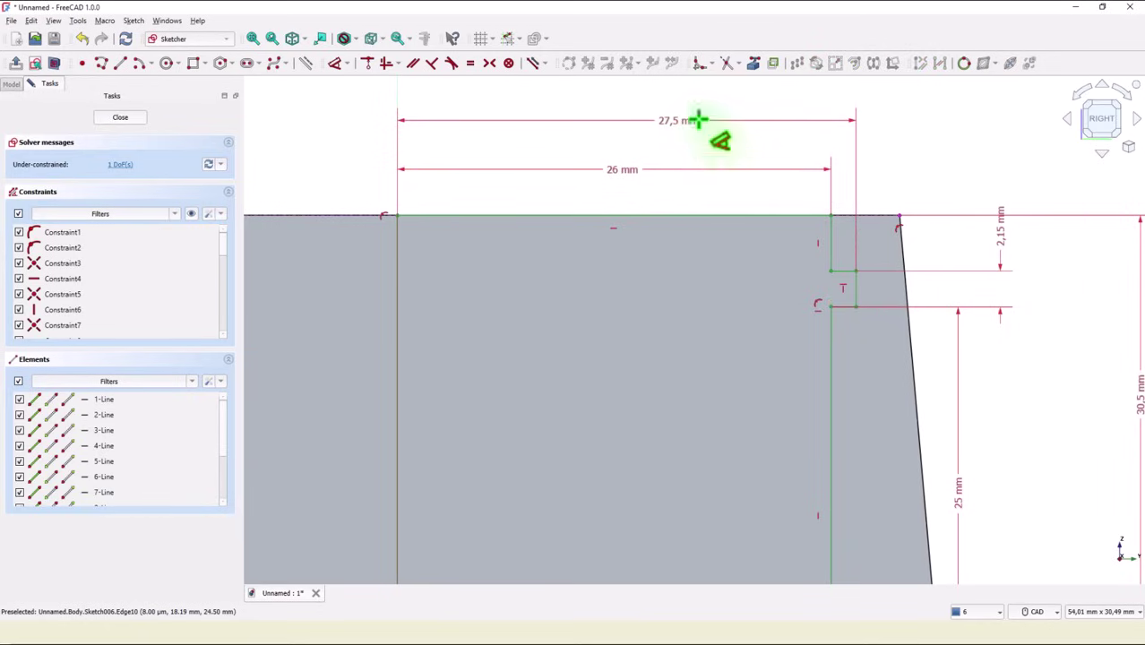
Step: Set the horizontal distance from the vertical axis to the wall of the bore's lower opening to 47,5/2 mm
middle_click_drag(711, 360, 747, 135)
middle_click_drag(734, 358, 683, 199)
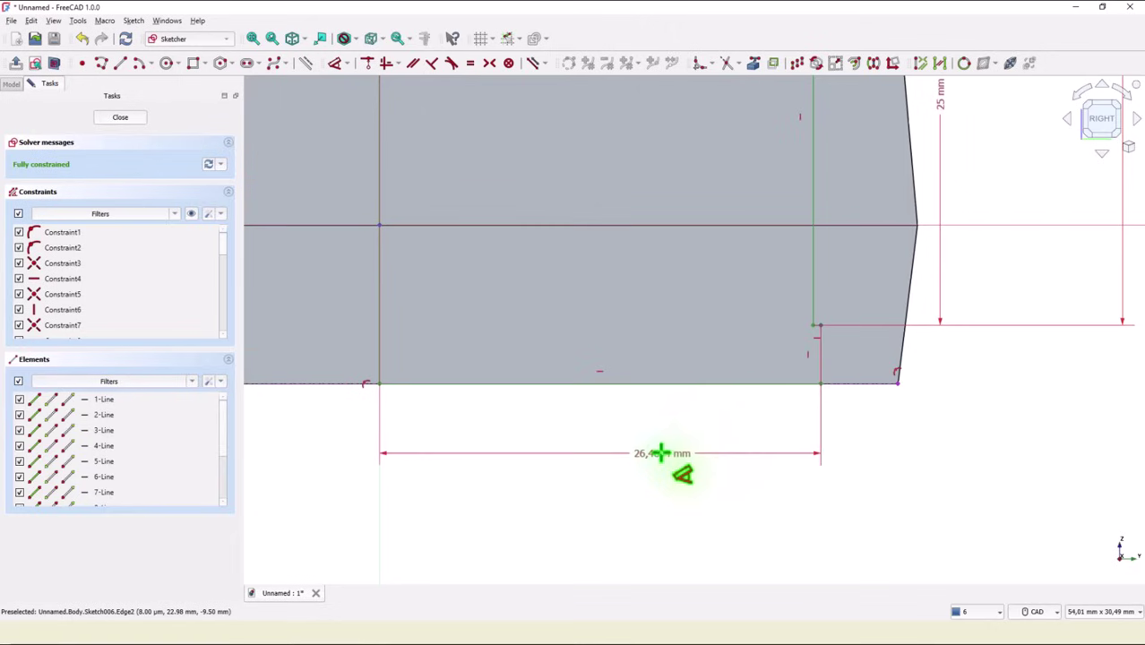
left_click(630, 461)
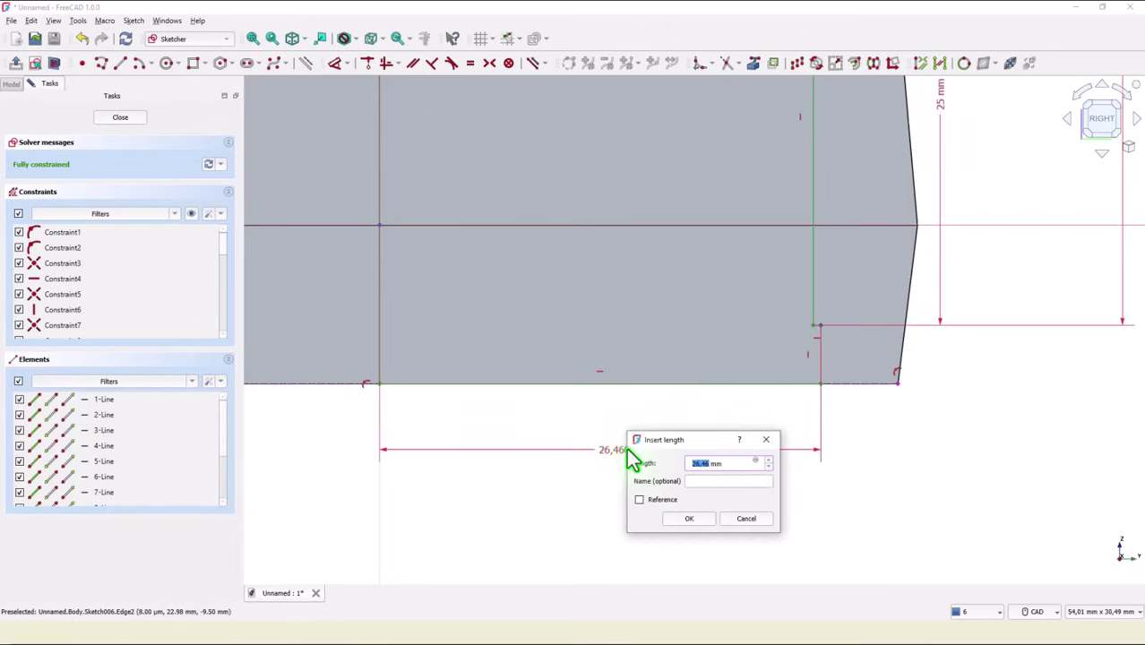
type("47,5/2")
key("Return")
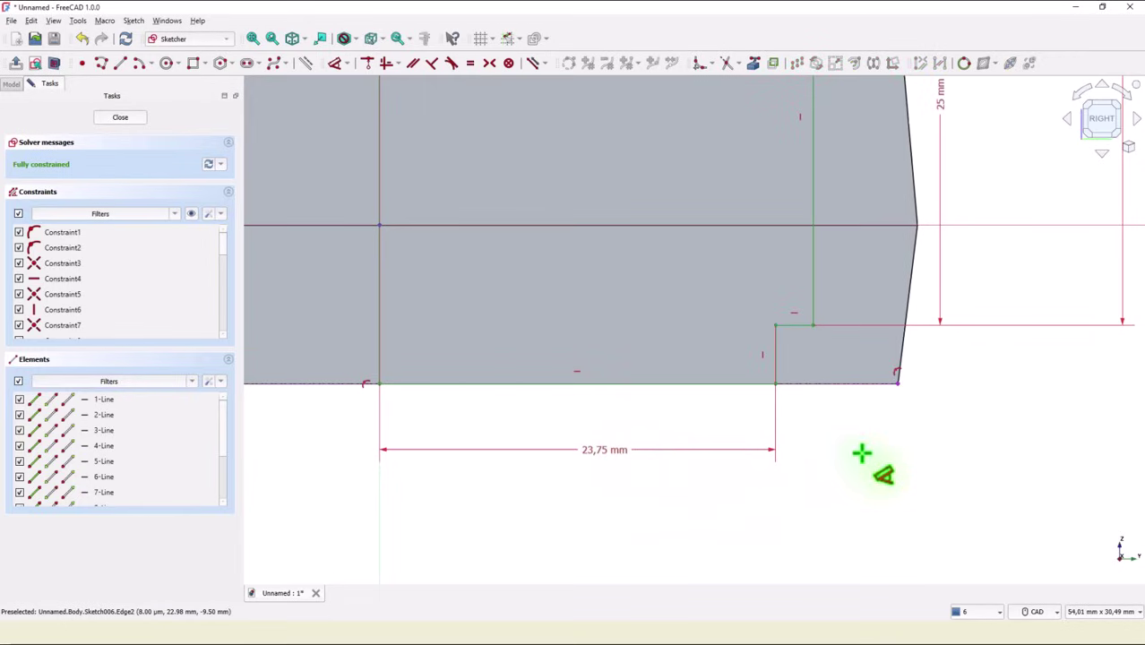
Step: Finish the sketch and cut the larger boss with a 360° Groove of the profile about the vertical sketch axis
left_click(122, 118)
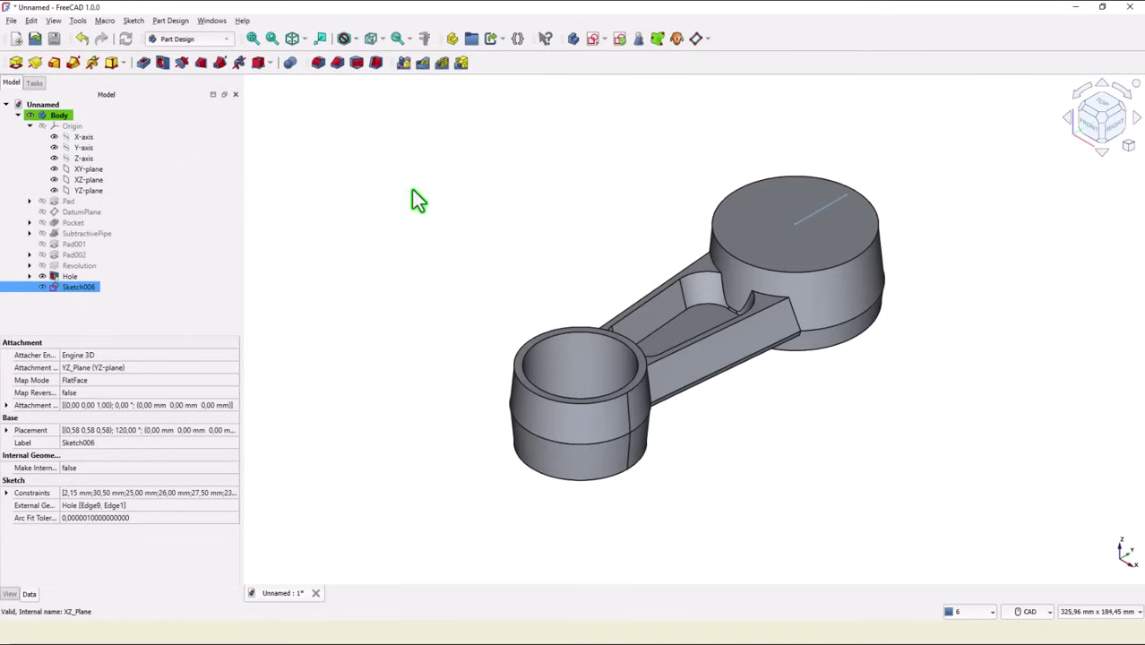
left_click(182, 63)
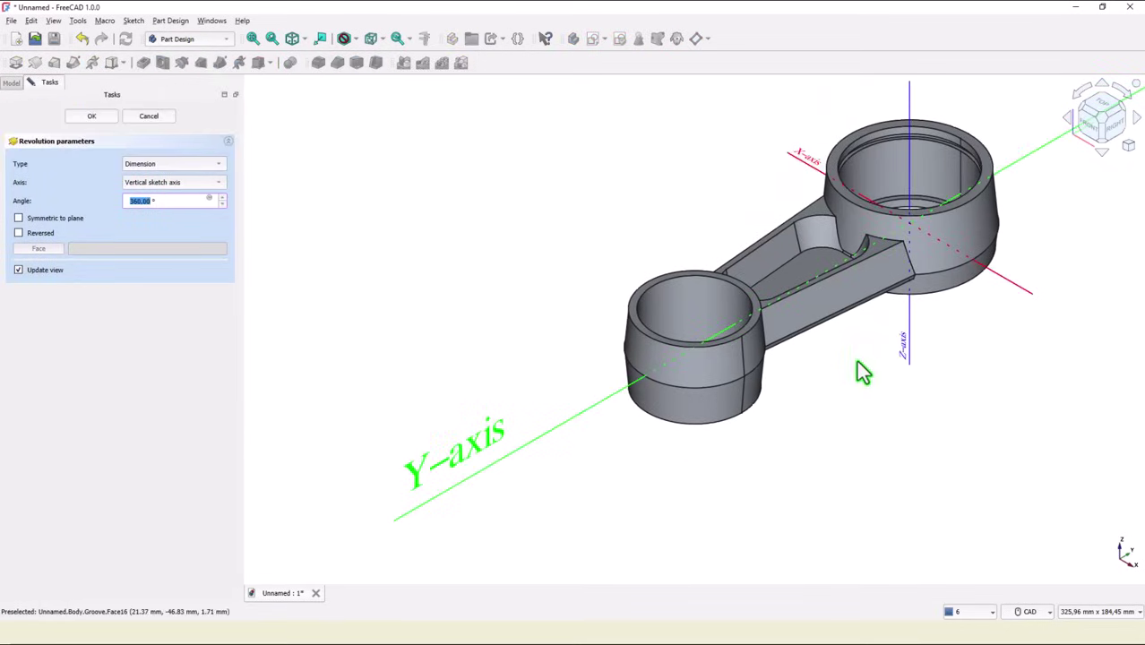
left_click(107, 120)
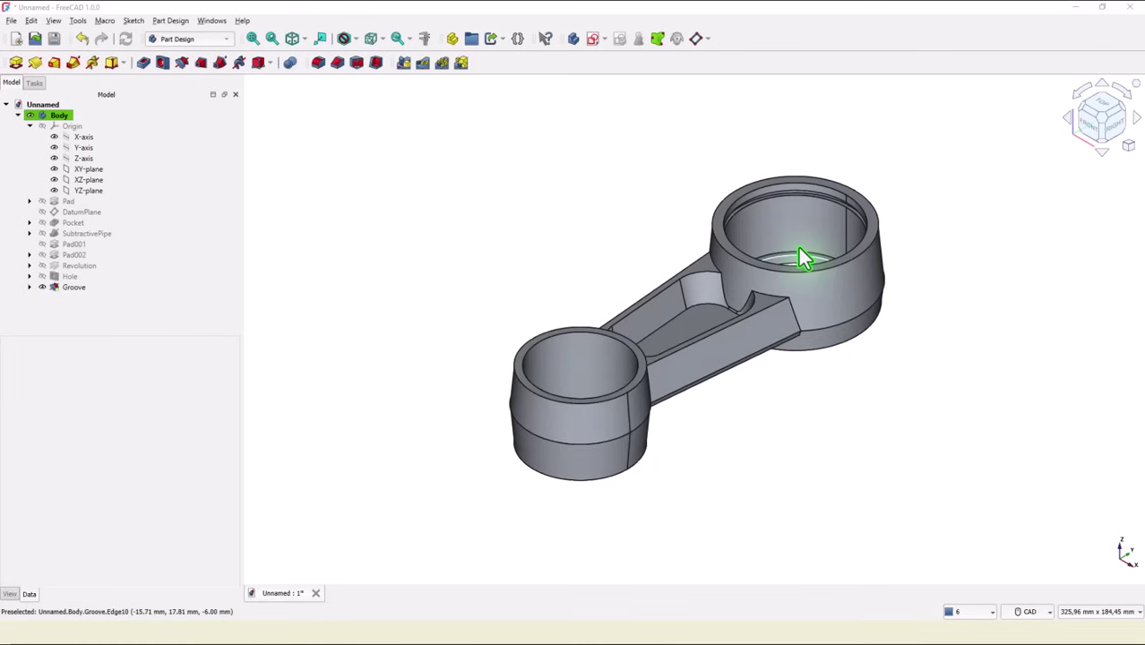
Step: Fillet the circular edge where the large bore's wall meets its lower step with a 0,5 mm radius
scroll(802, 262, "up", 1)
scroll(804, 269, "up", 2)
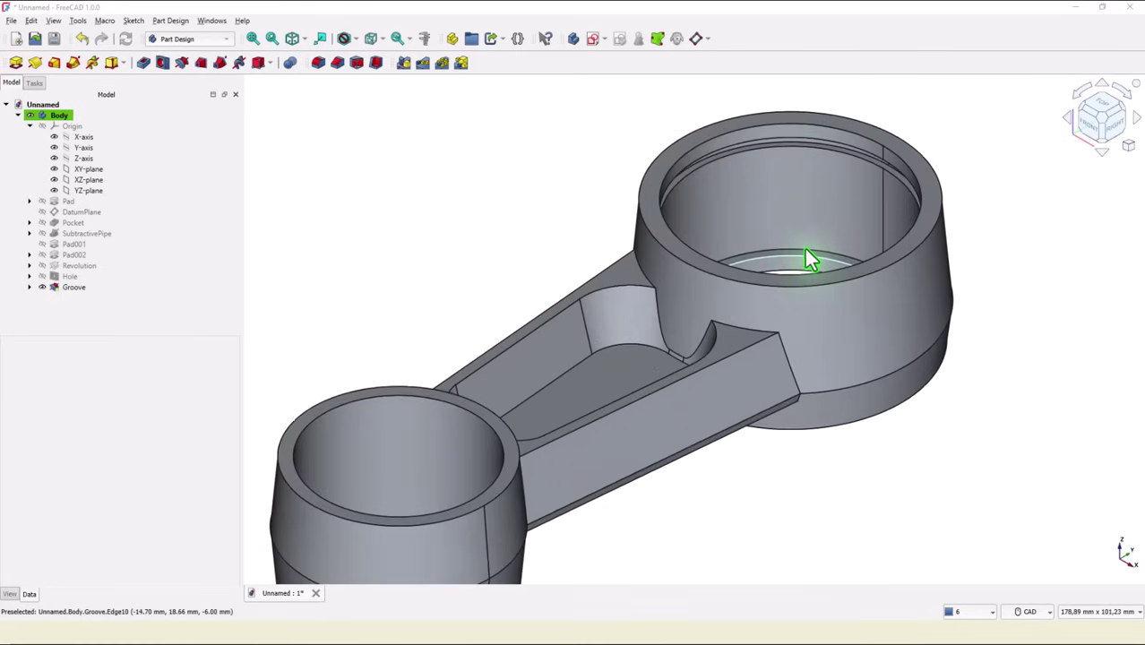
scroll(808, 251, "up", 2)
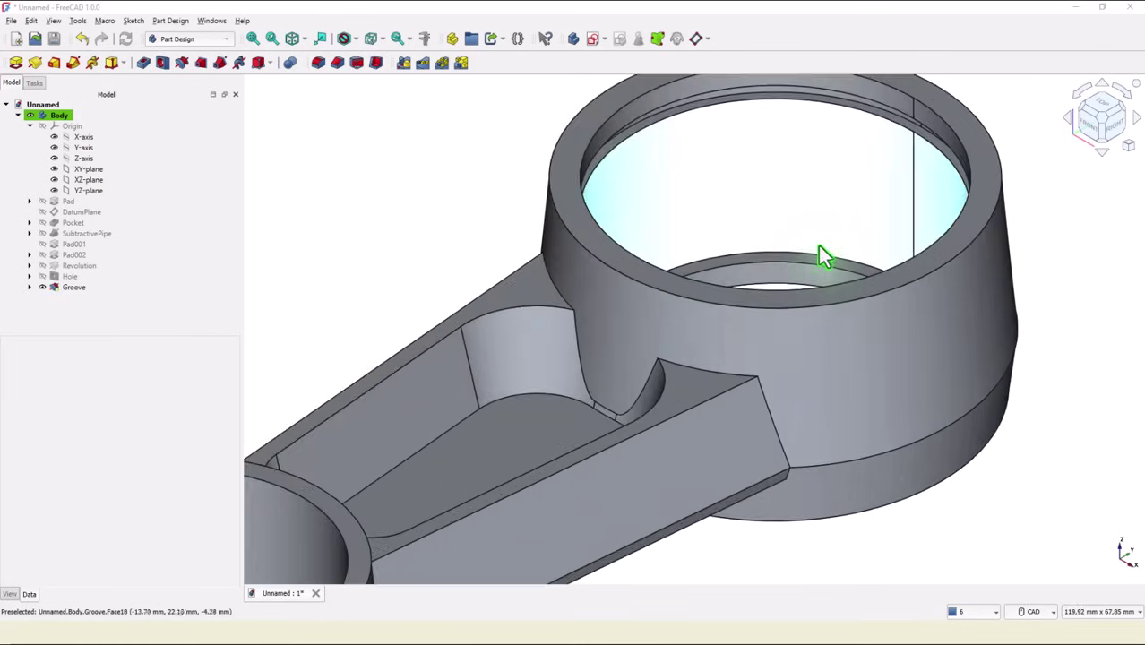
left_click(808, 255)
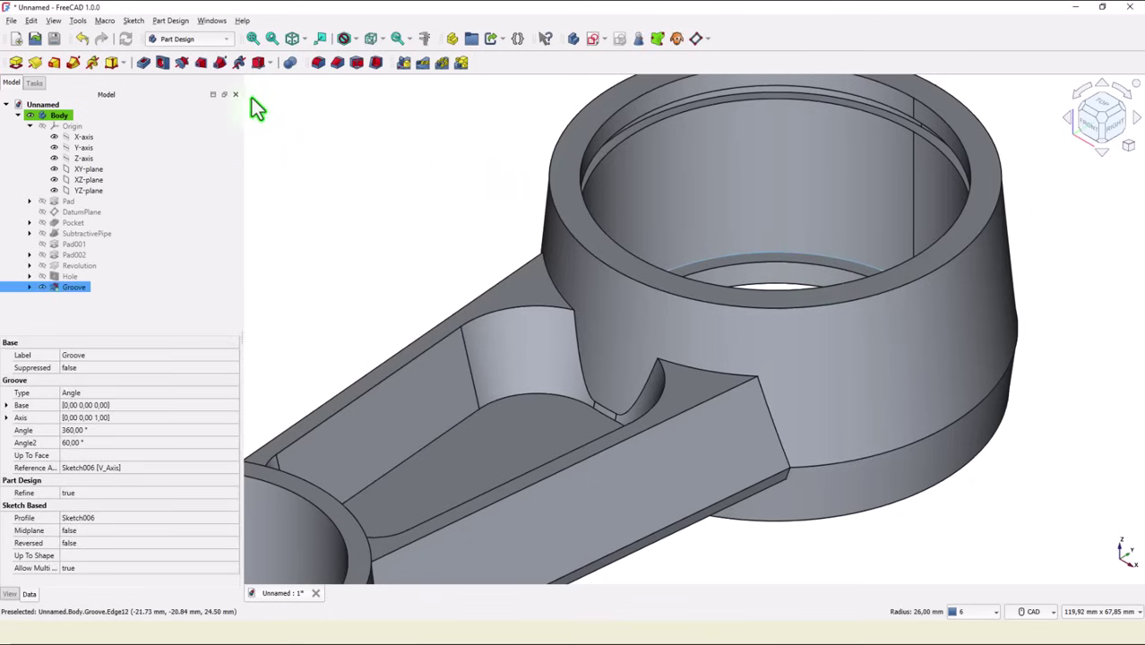
left_click(318, 62)
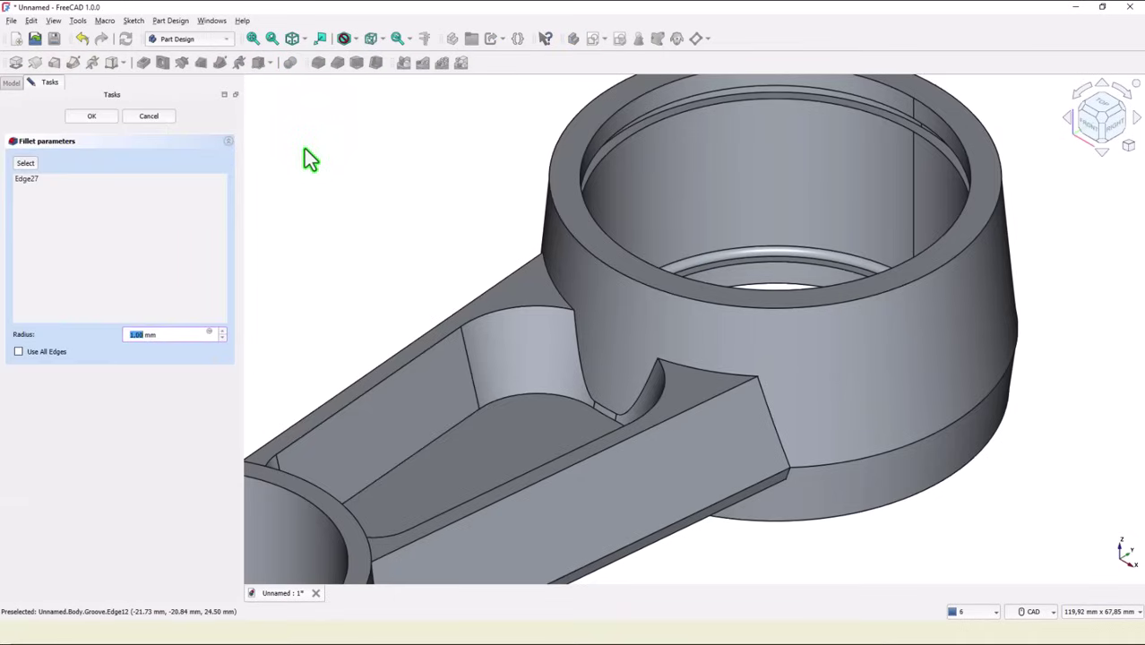
left_click(173, 335)
left_click_drag(173, 336, 79, 335)
type("0,5")
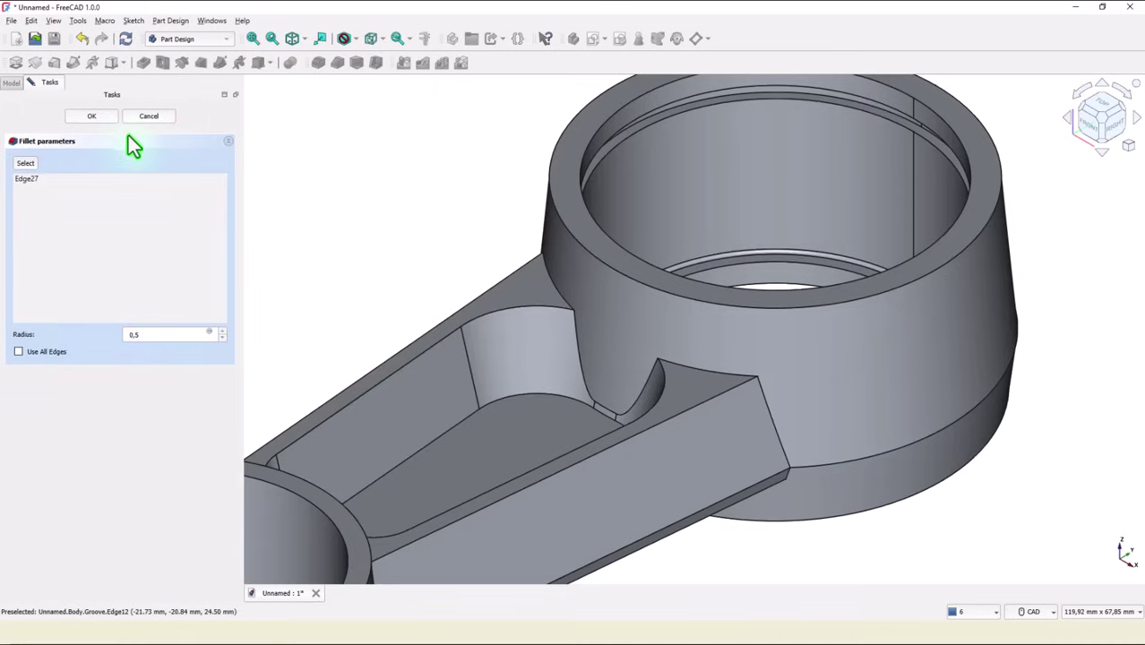
left_click(104, 120)
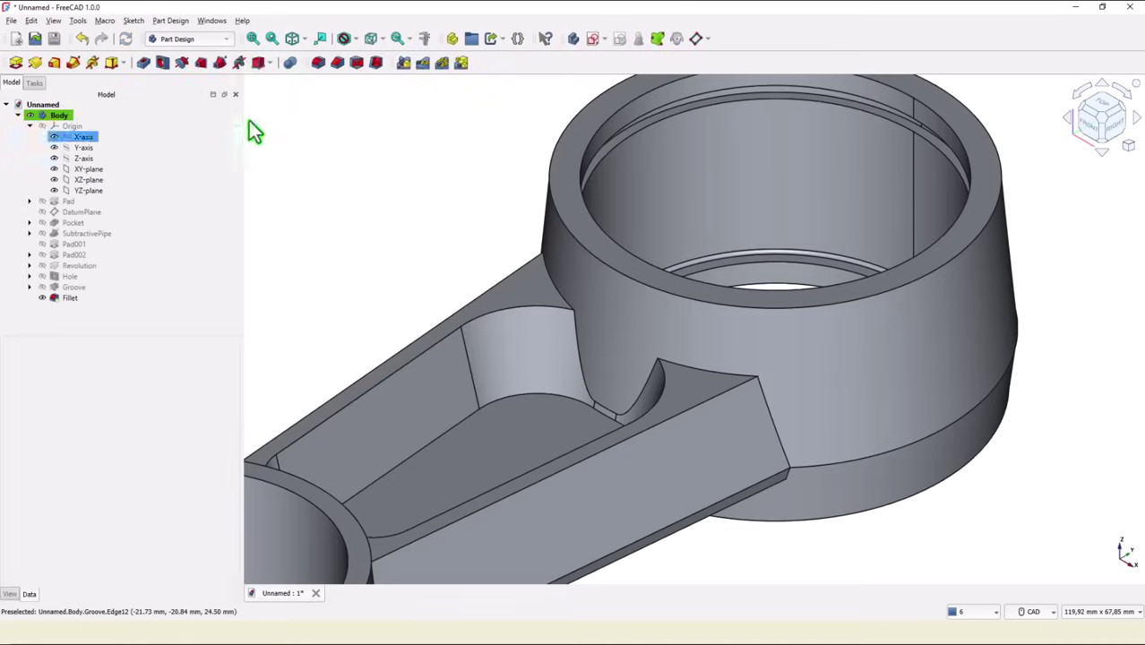
Step: Chamfer the upper inner edge of the large bore by distance and angle, with size 1 mm and angle 30°
left_click(253, 39)
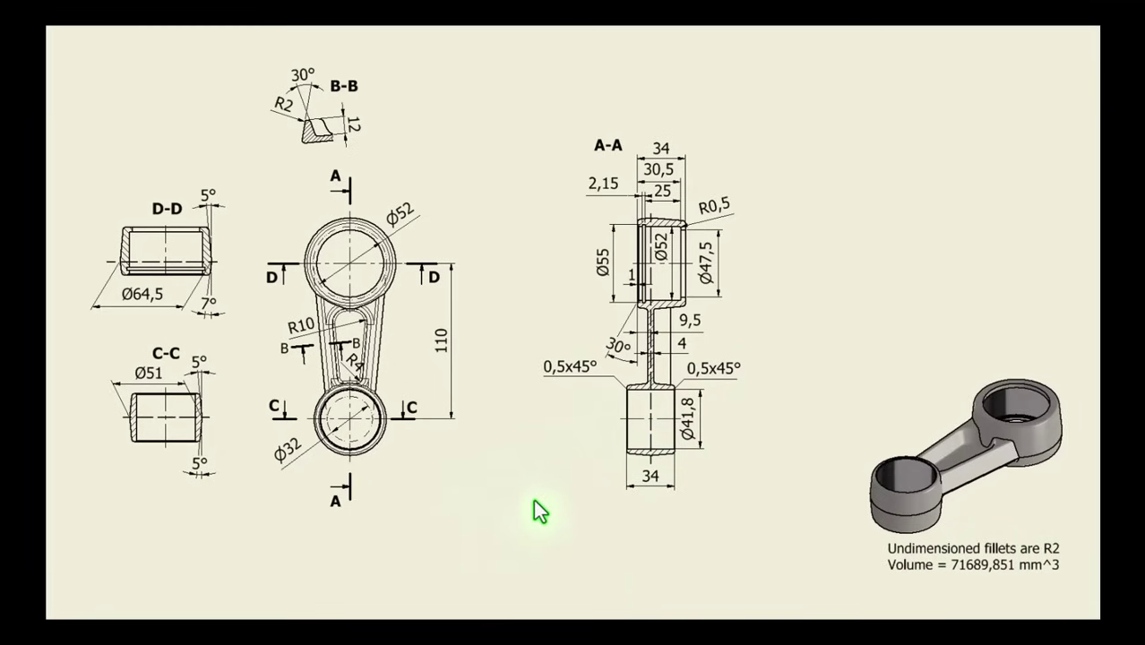
left_click(1077, 10)
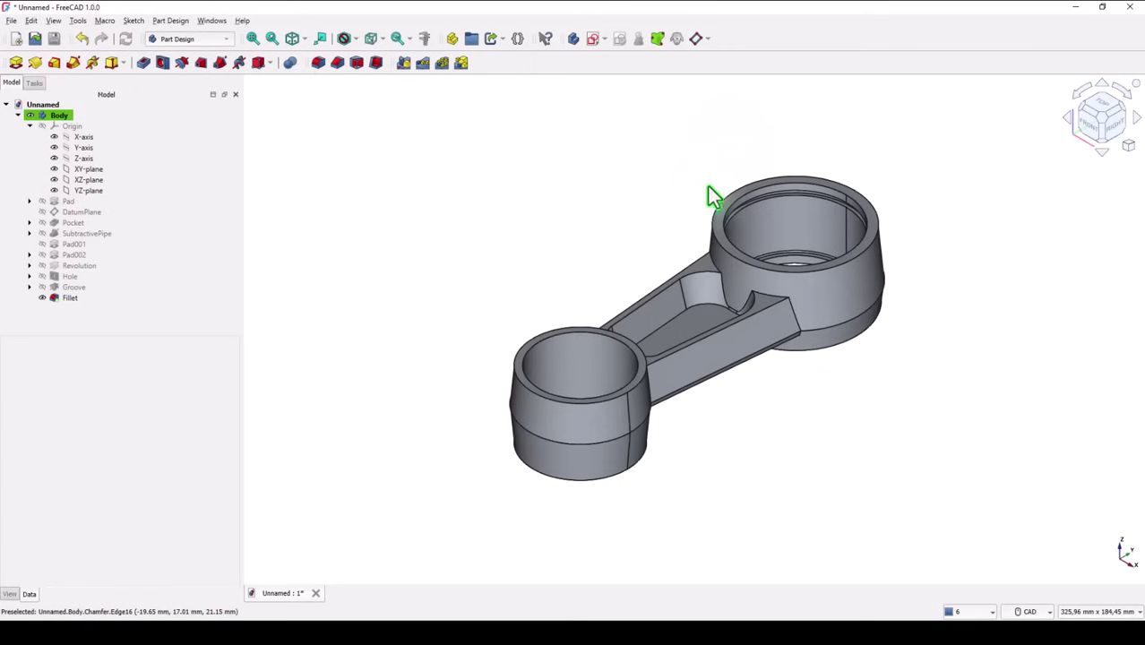
left_click(758, 189)
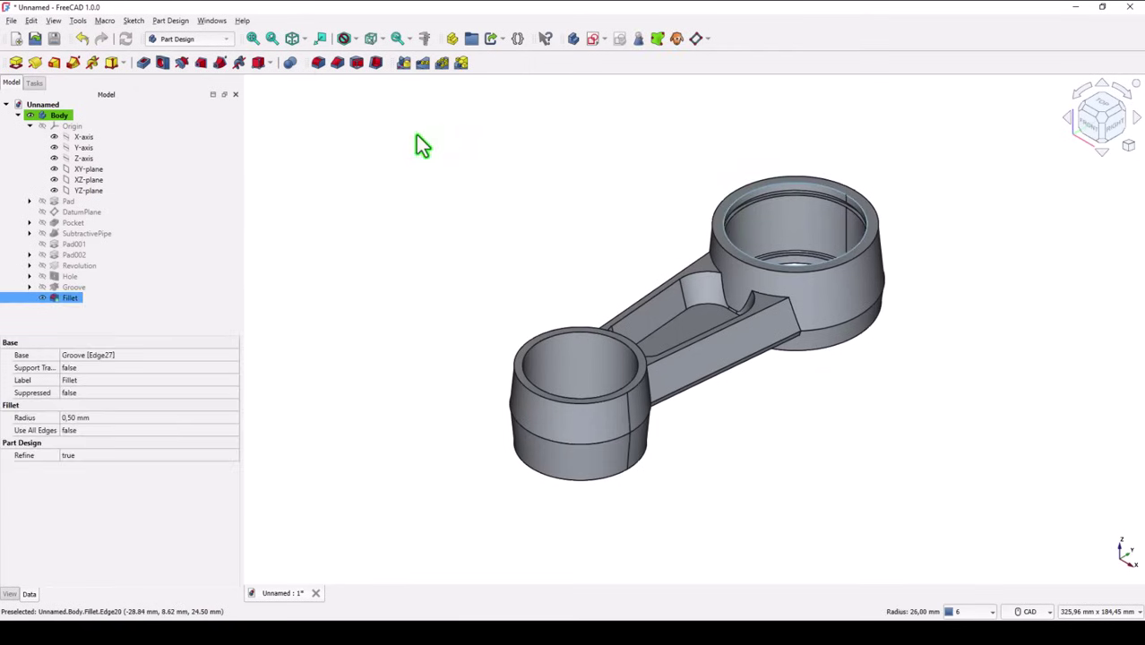
left_click(337, 64)
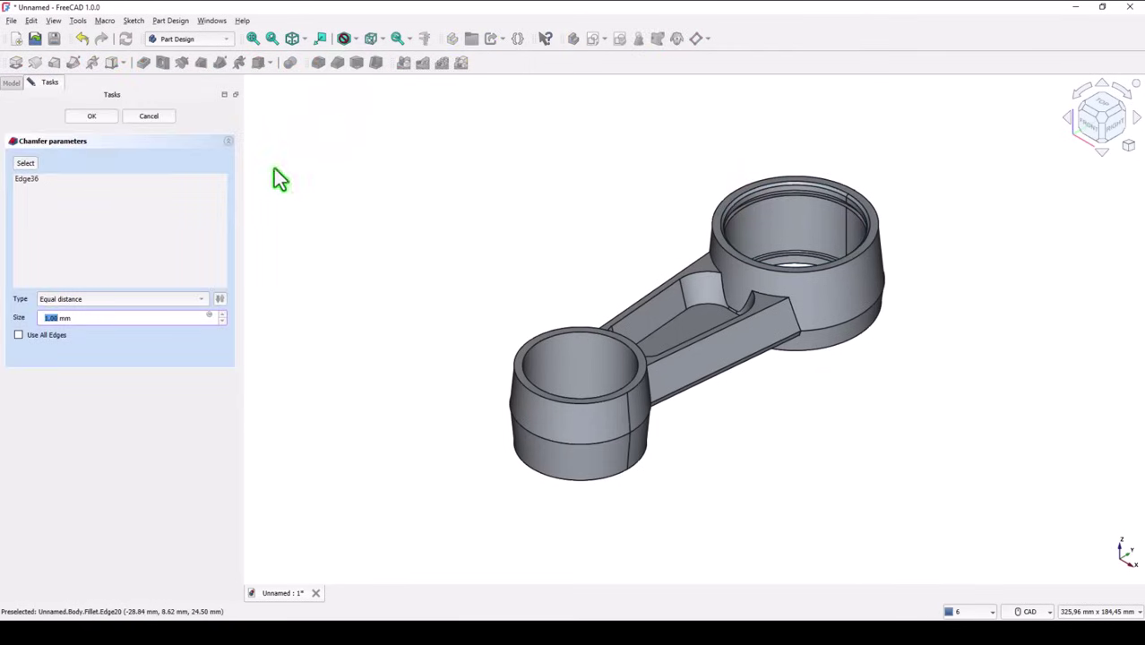
left_click(101, 300)
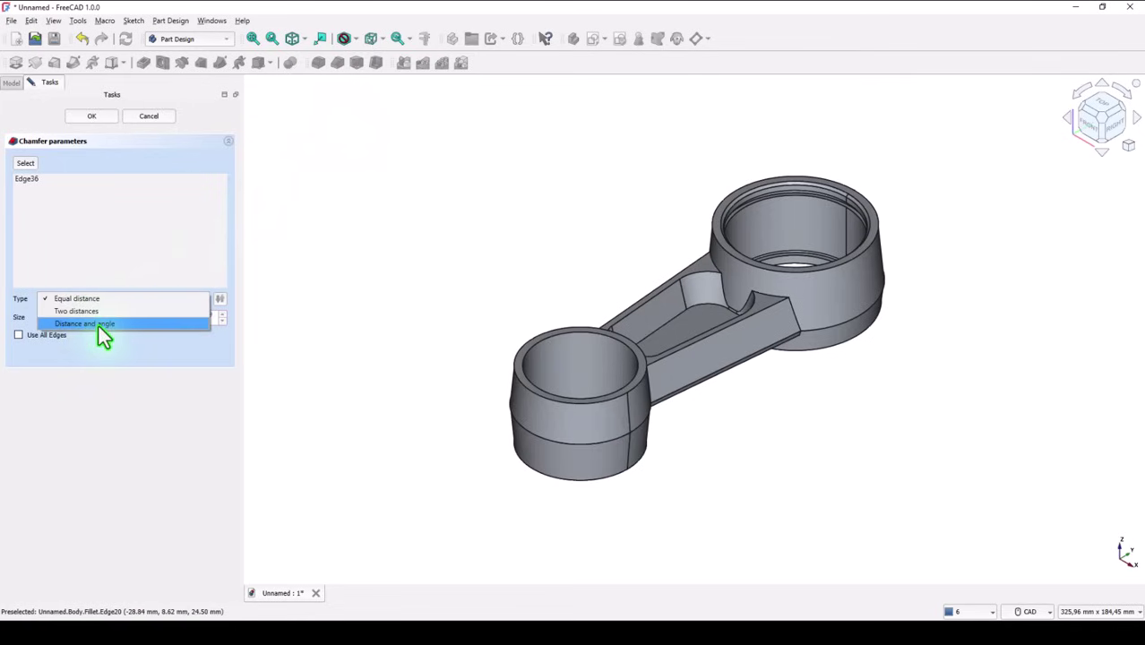
left_click(100, 325)
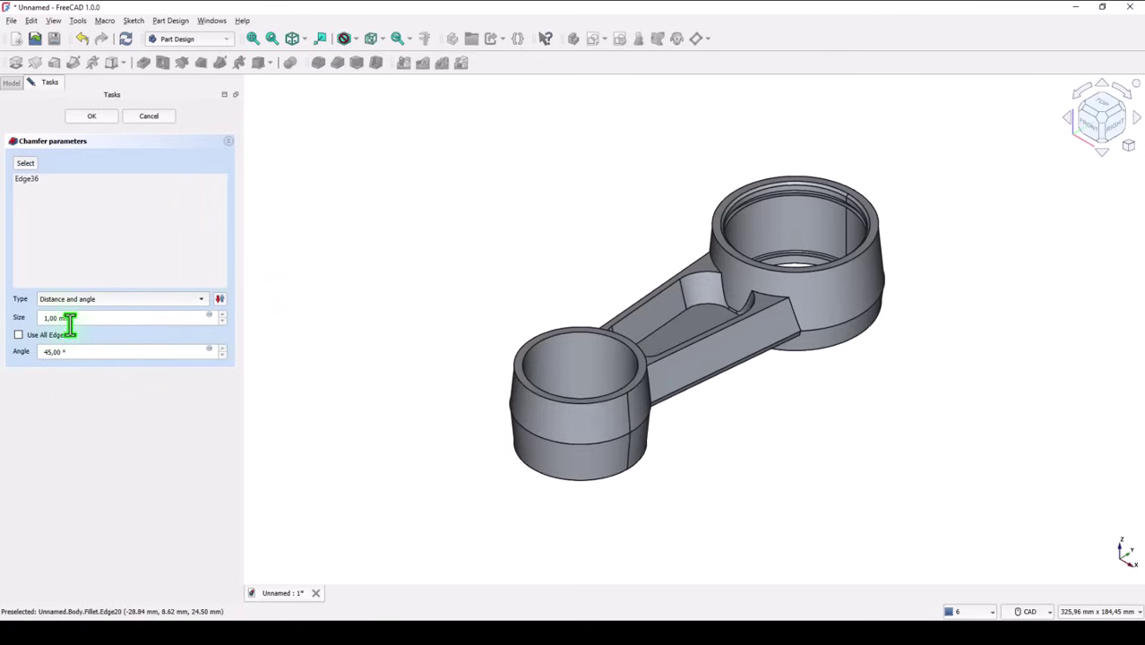
left_click(161, 353)
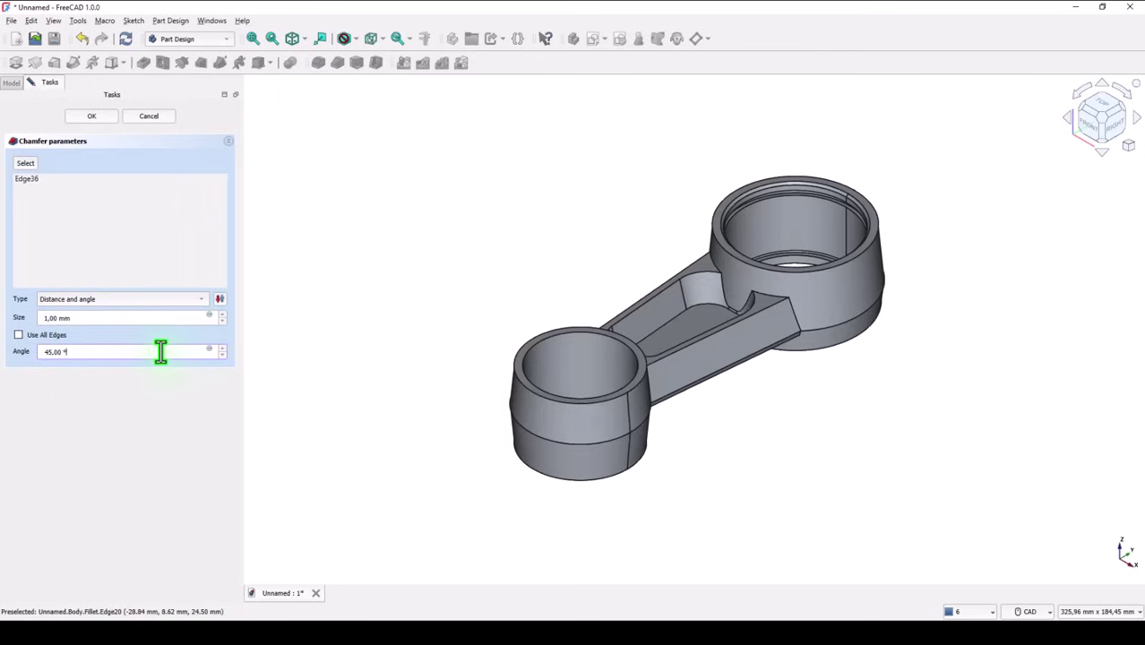
left_click_drag(112, 352, 34, 351)
left_click(105, 118)
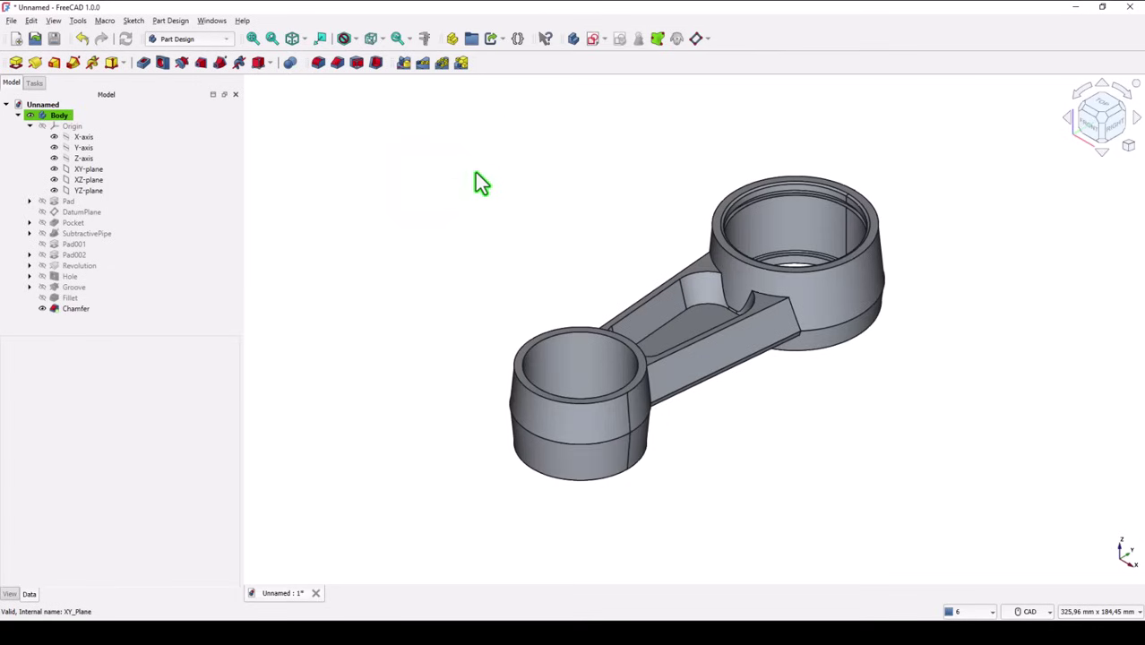
Step: Fillet the bottom inner edge of the arm's pocket, where its walls meet the floor, with a 2 mm radius
left_click(675, 331)
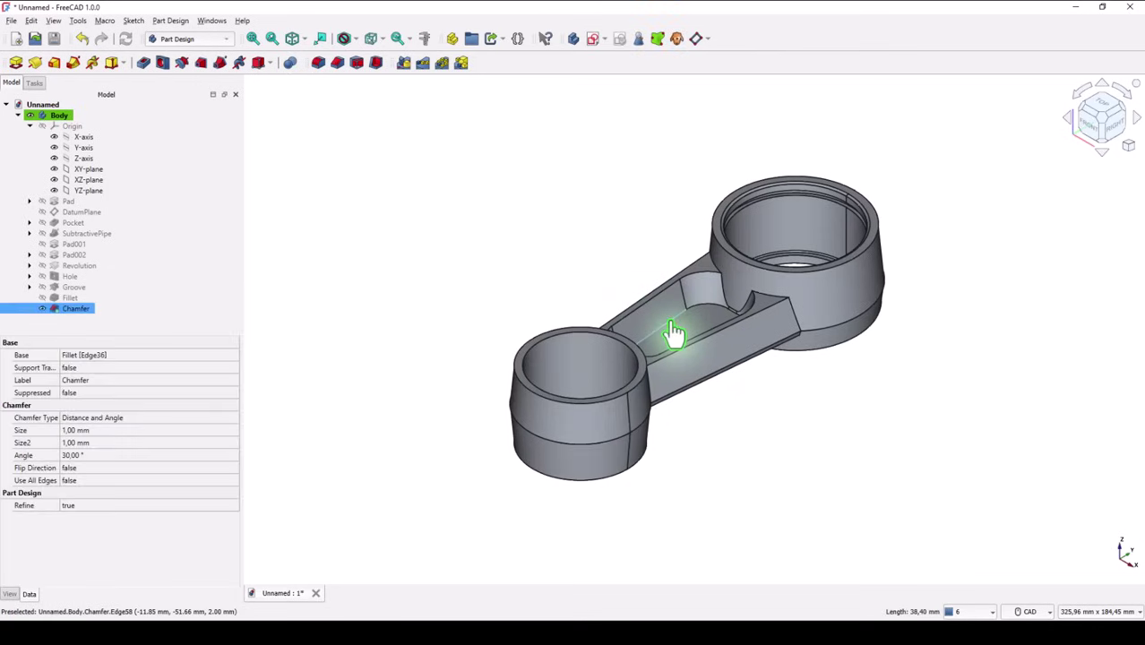
left_click(318, 64)
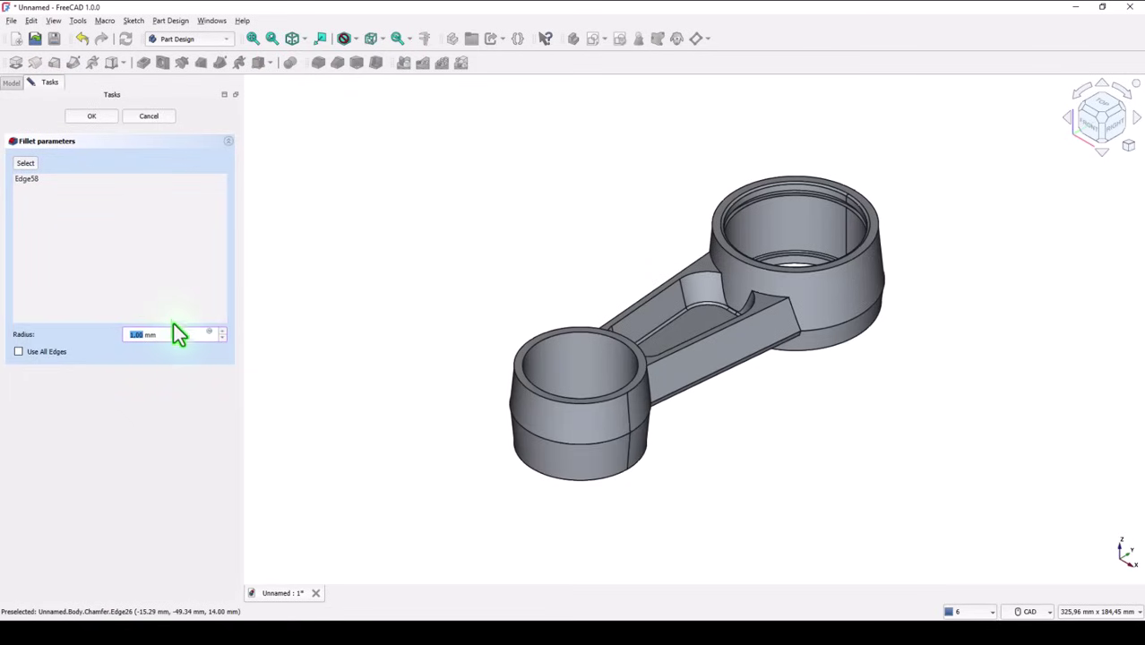
left_click(164, 334)
left_click_drag(164, 334, 112, 331)
type("2")
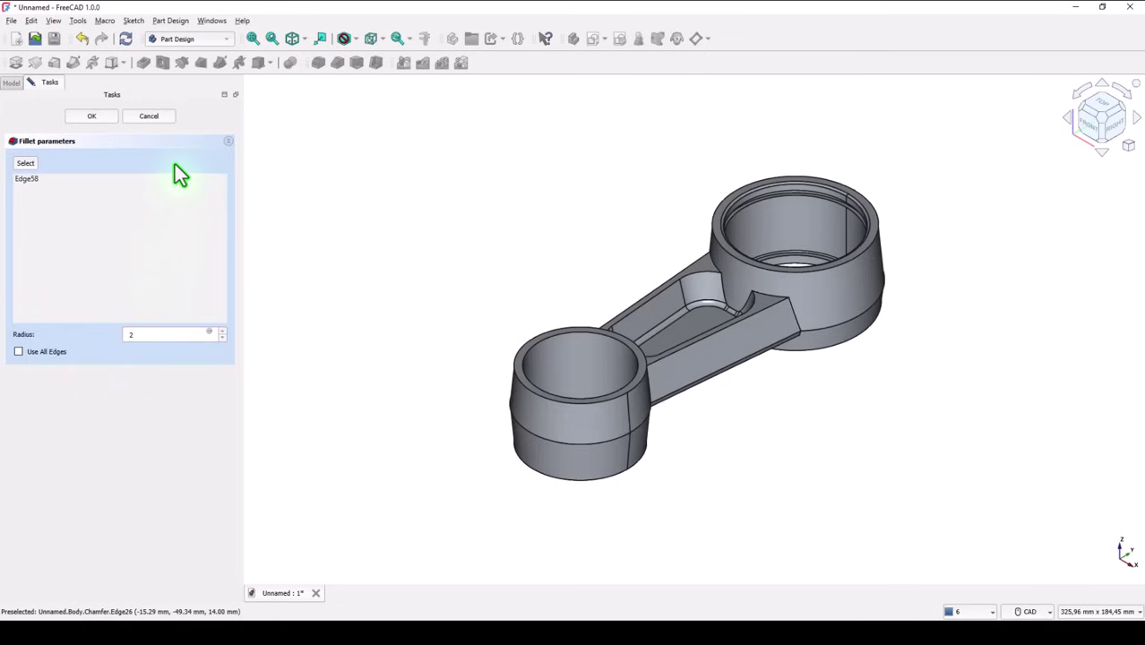
left_click(106, 118)
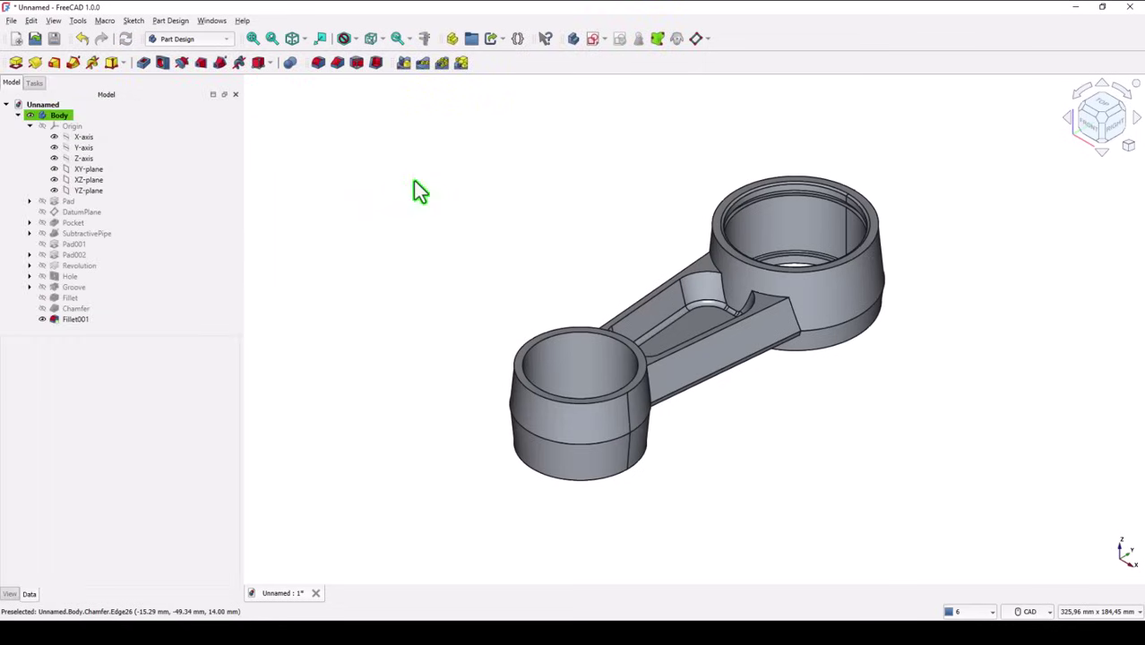
Step: Fillet the upper rim edges of the arm's pocket on both long sides, including their corner arcs, with a 2 mm radius
left_click(695, 272)
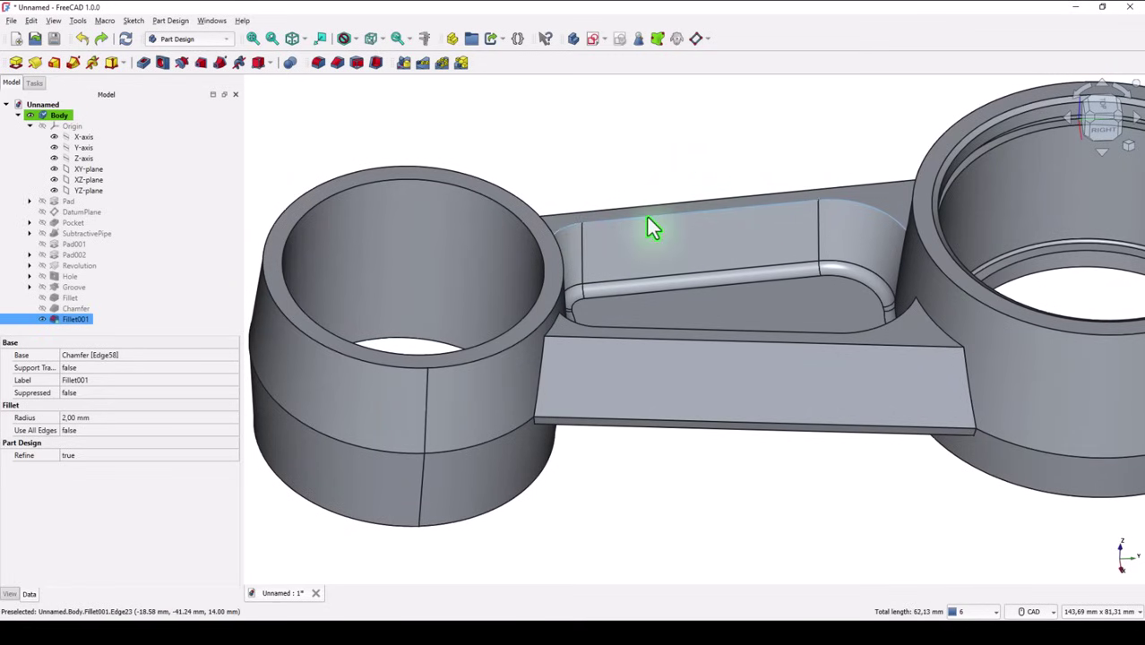
left_click(617, 329)
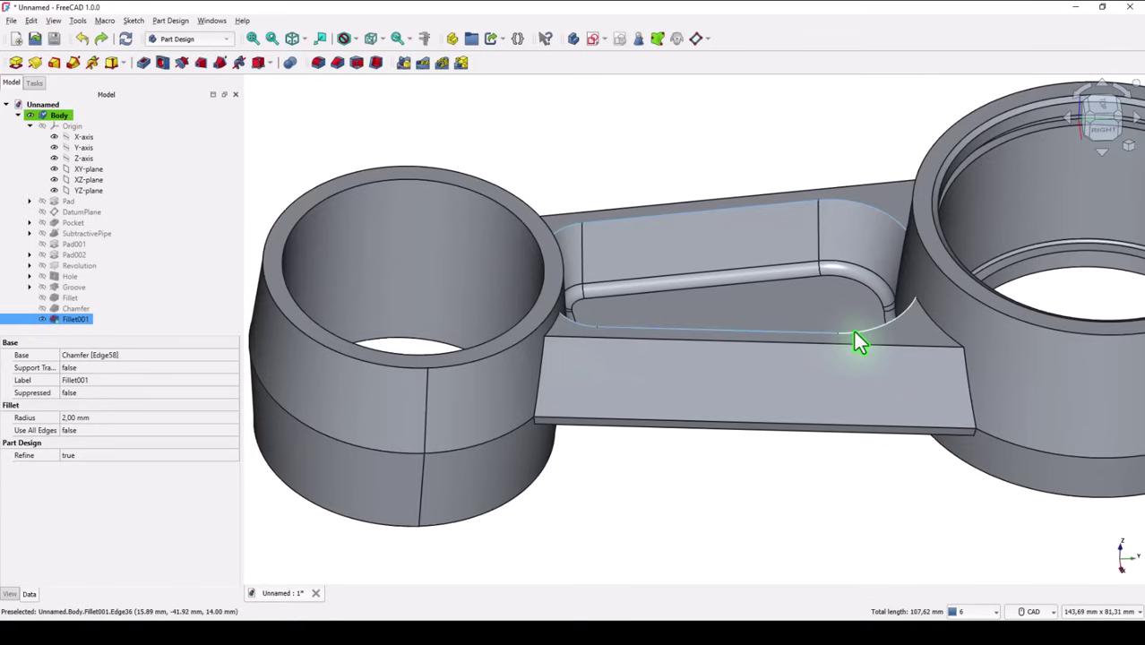
left_click(855, 332)
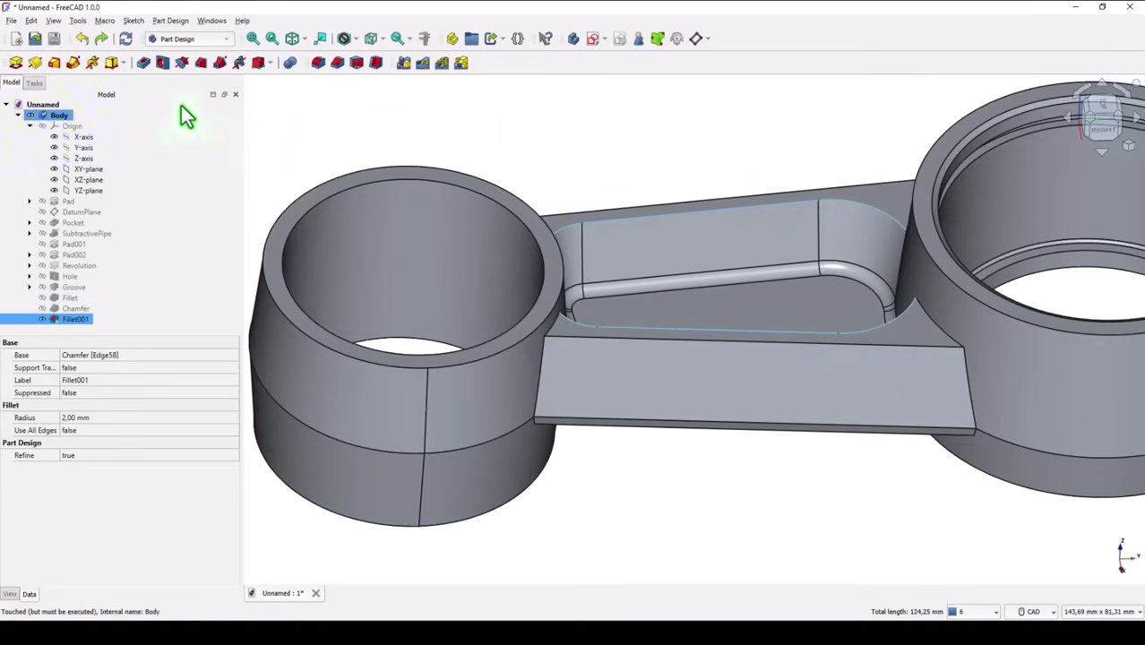
left_click(316, 63)
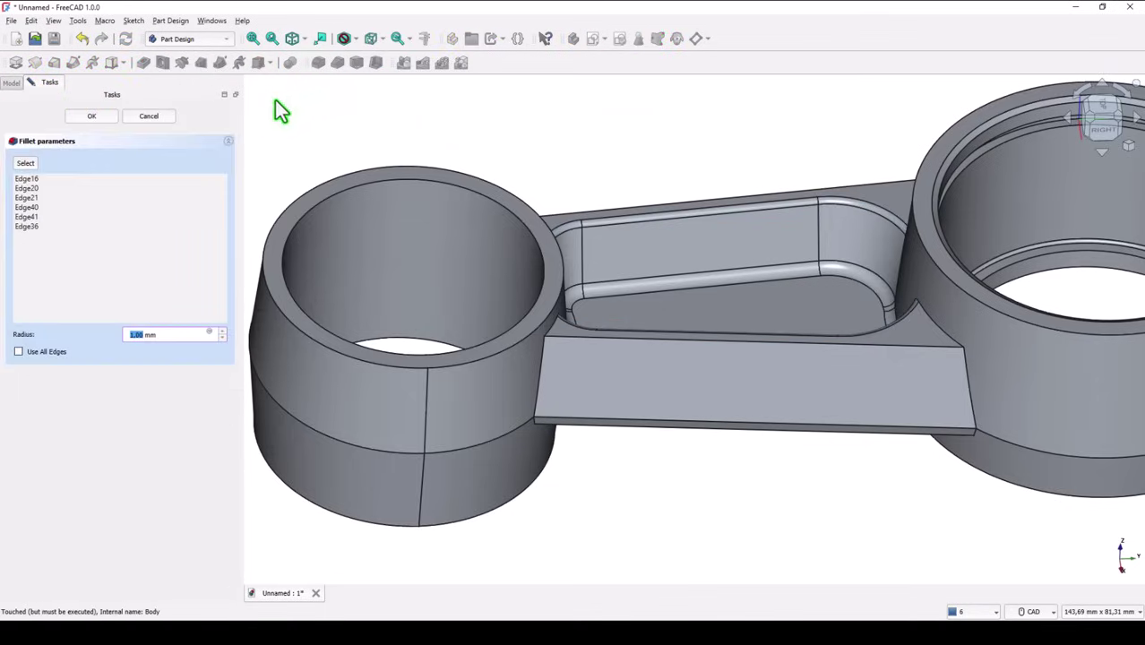
left_click(122, 208)
left_click(161, 332)
left_click_drag(162, 331, 106, 331)
type("2")
key("Return")
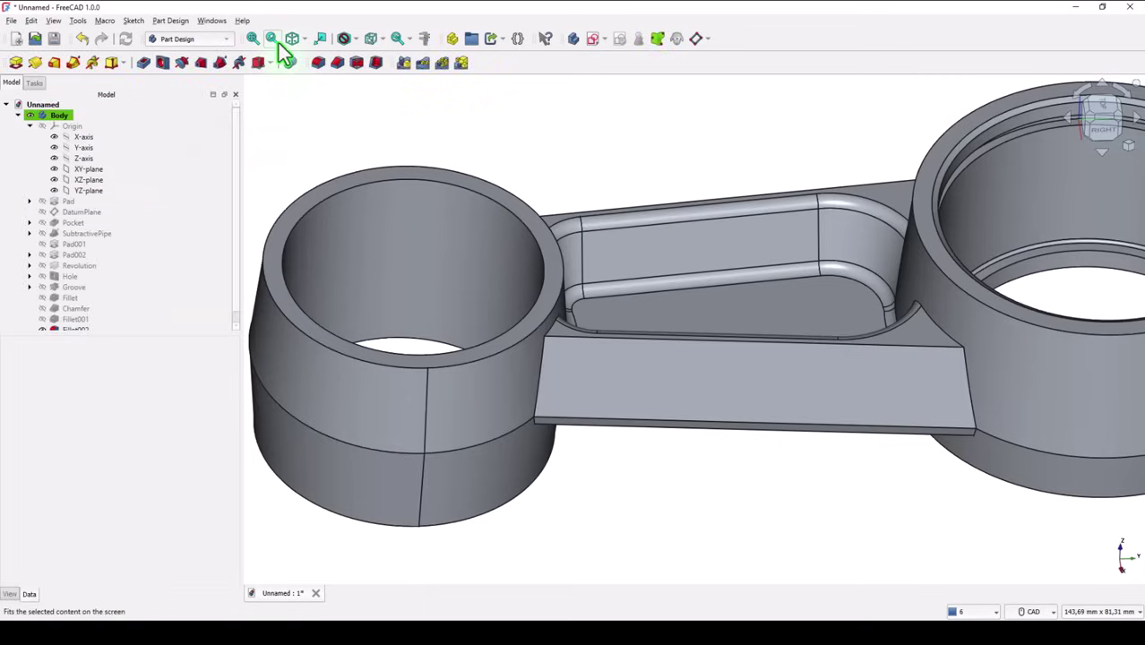
Step: Fillet the edges where the arm's sides and underside meet the large and small bosses with a 2 mm radius
left_click(293, 39)
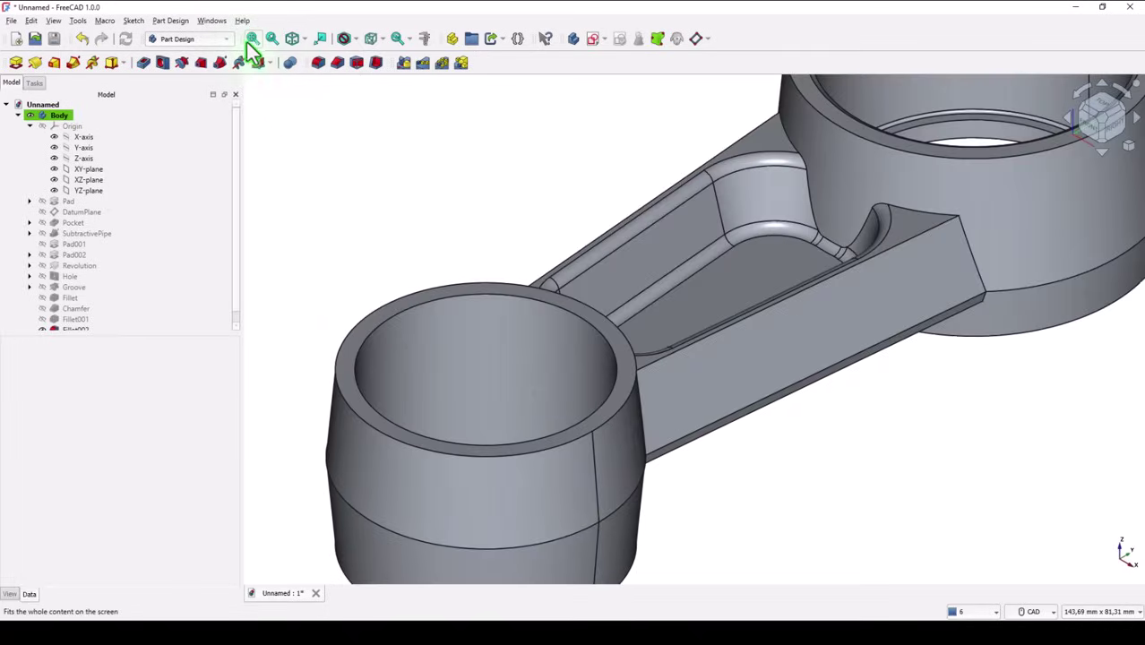
left_click(252, 39)
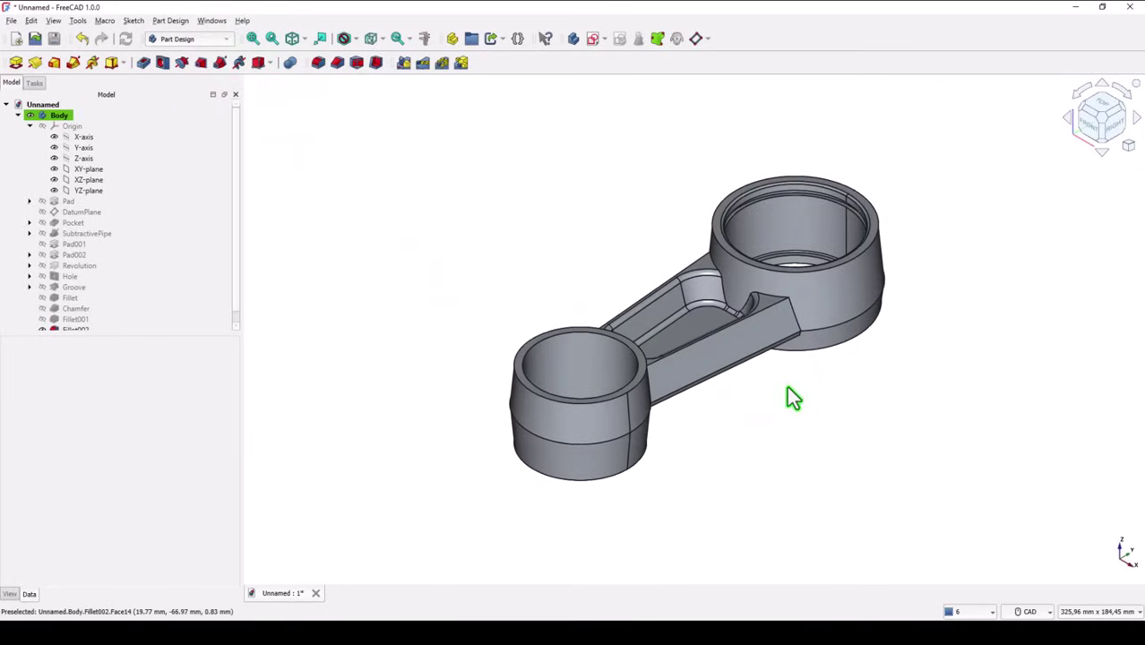
left_click(798, 310)
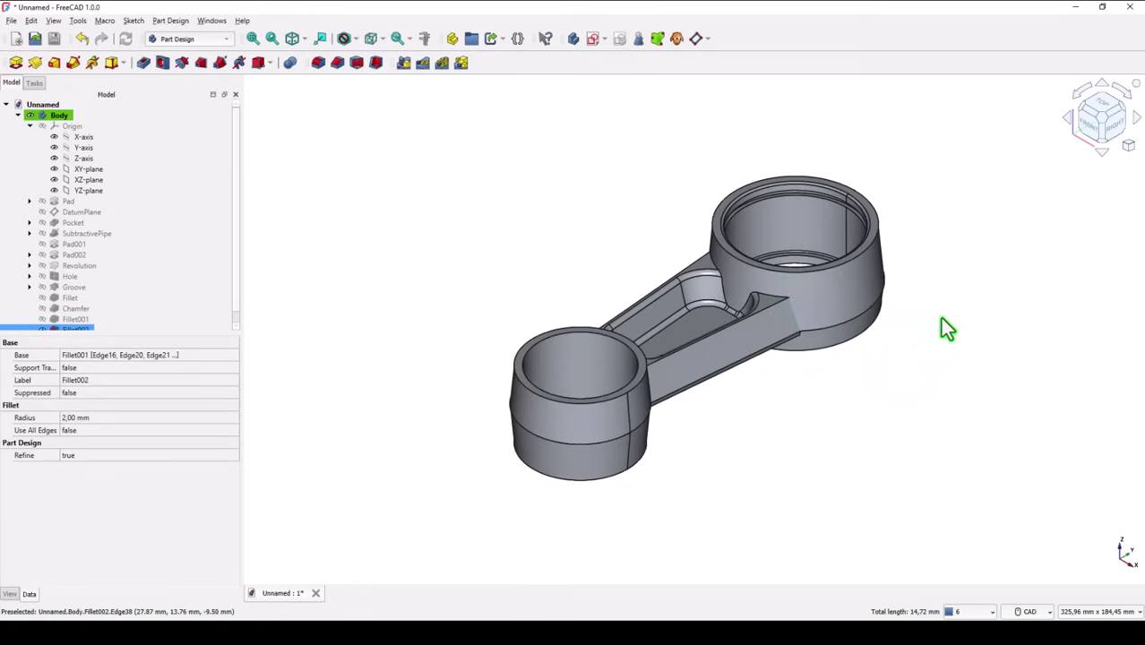
scroll(939, 328, "up", 8)
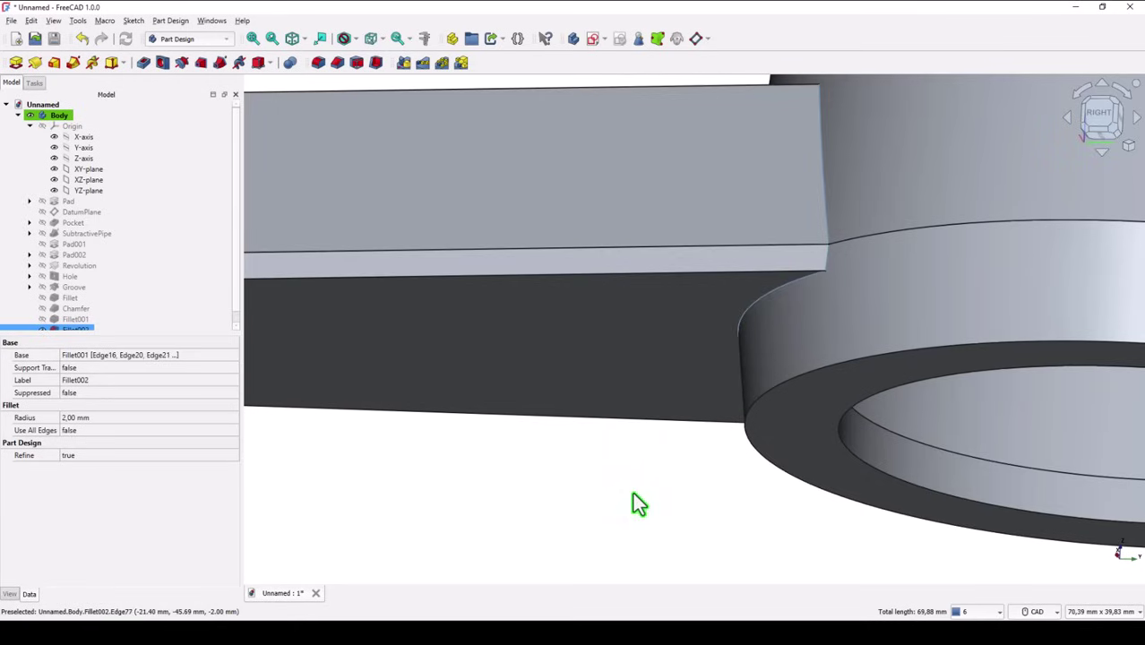
scroll(632, 493, "up", 3)
middle_click_drag(633, 502, 666, 514)
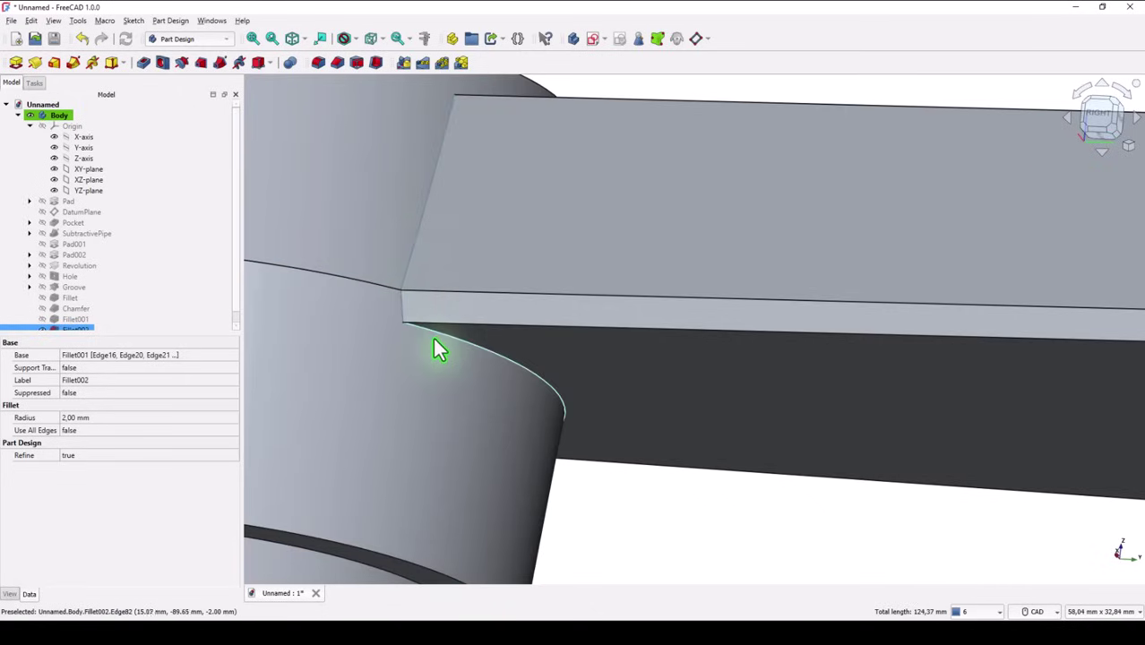
middle_click_drag(717, 531, 835, 468)
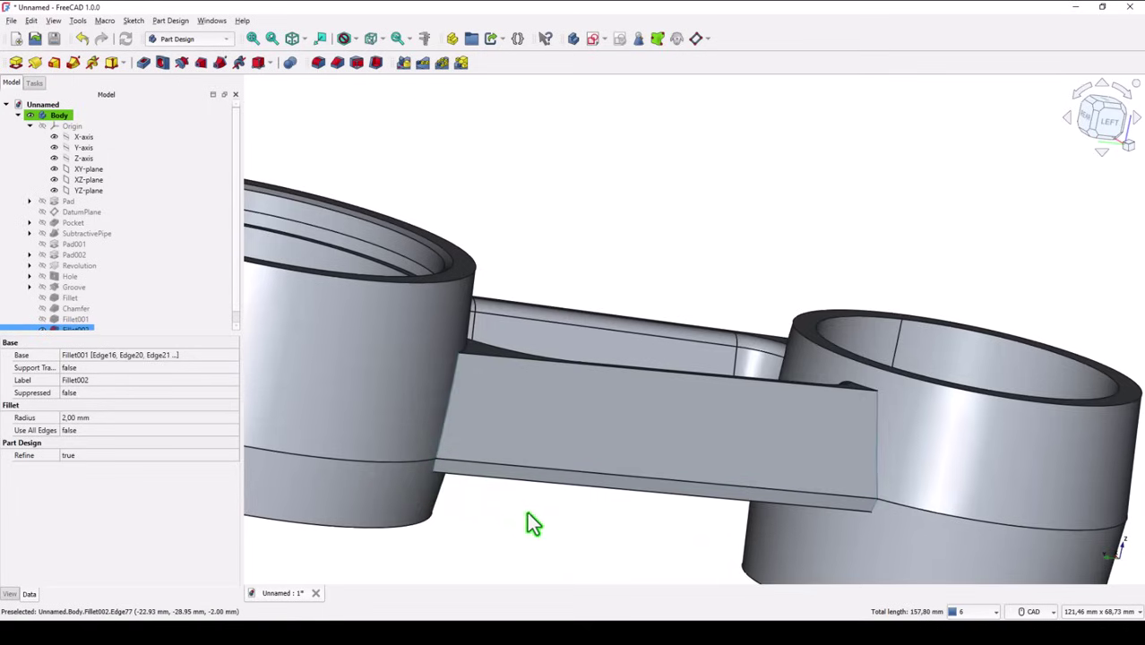
middle_click_drag(575, 527, 617, 518)
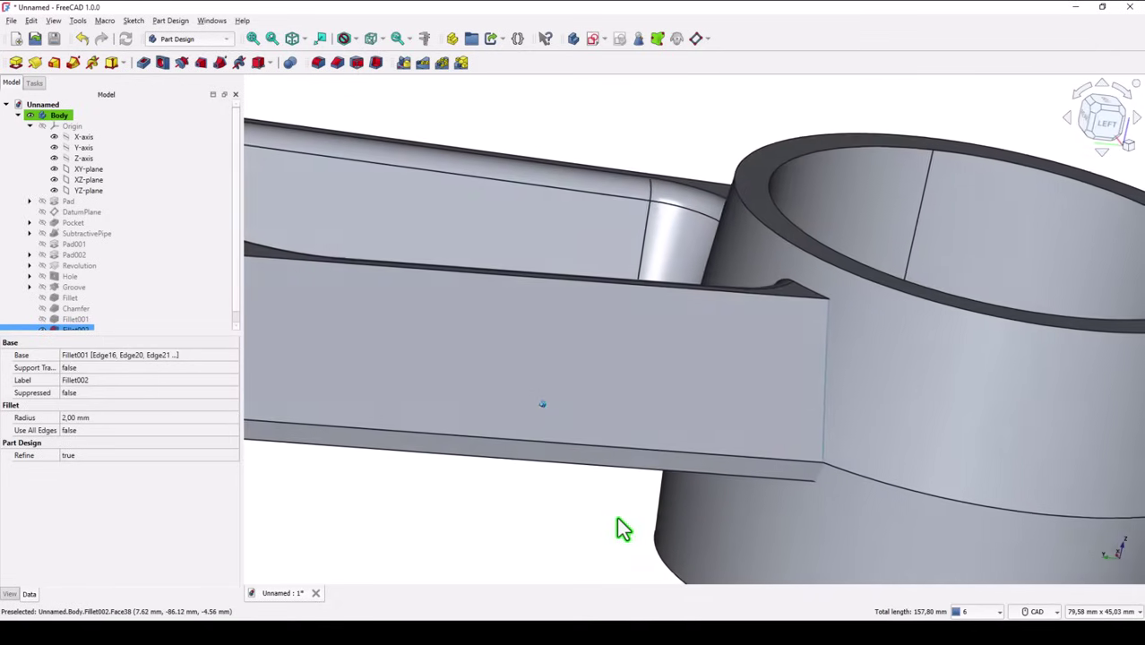
scroll(617, 517, "down", 3)
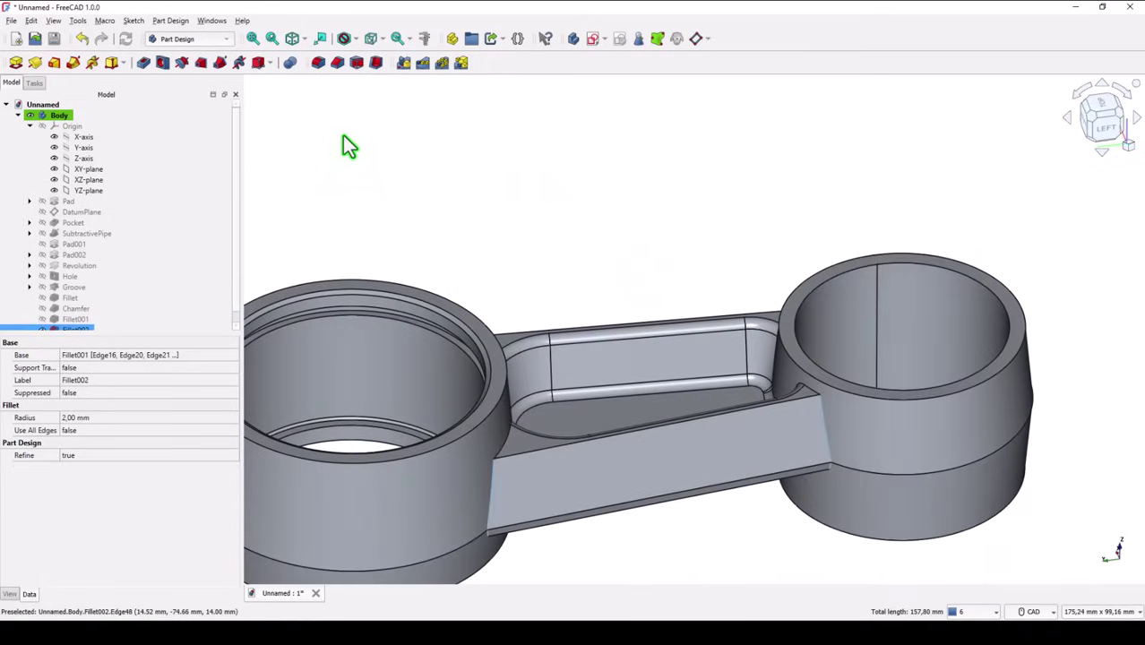
left_click(317, 63)
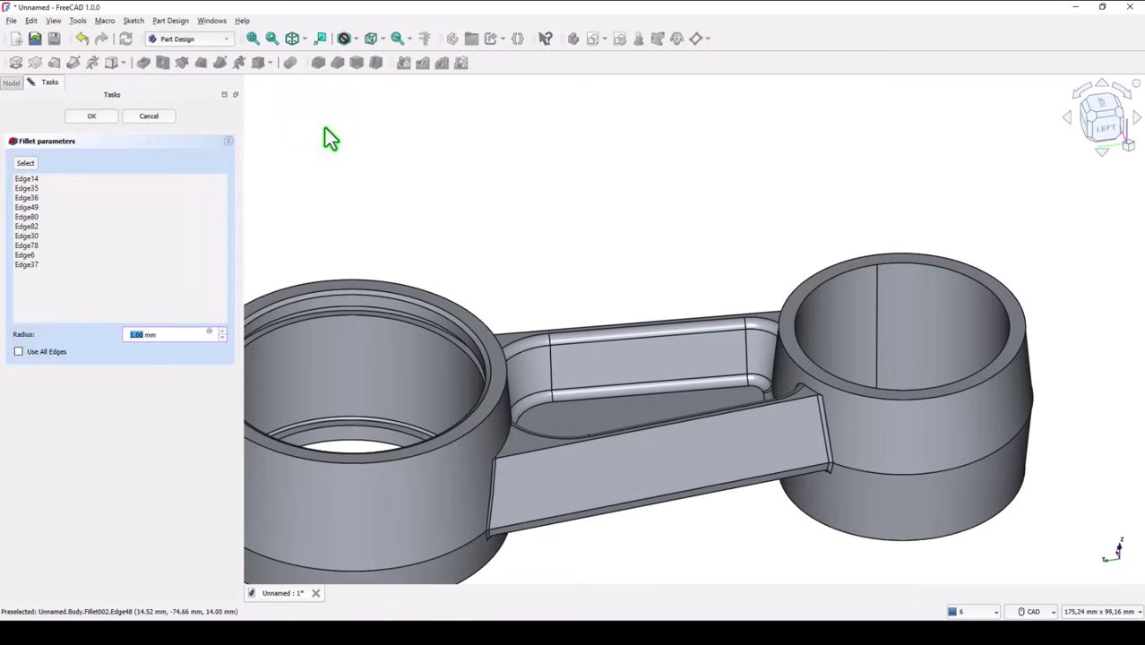
left_click_drag(157, 333, 121, 336)
type("2")
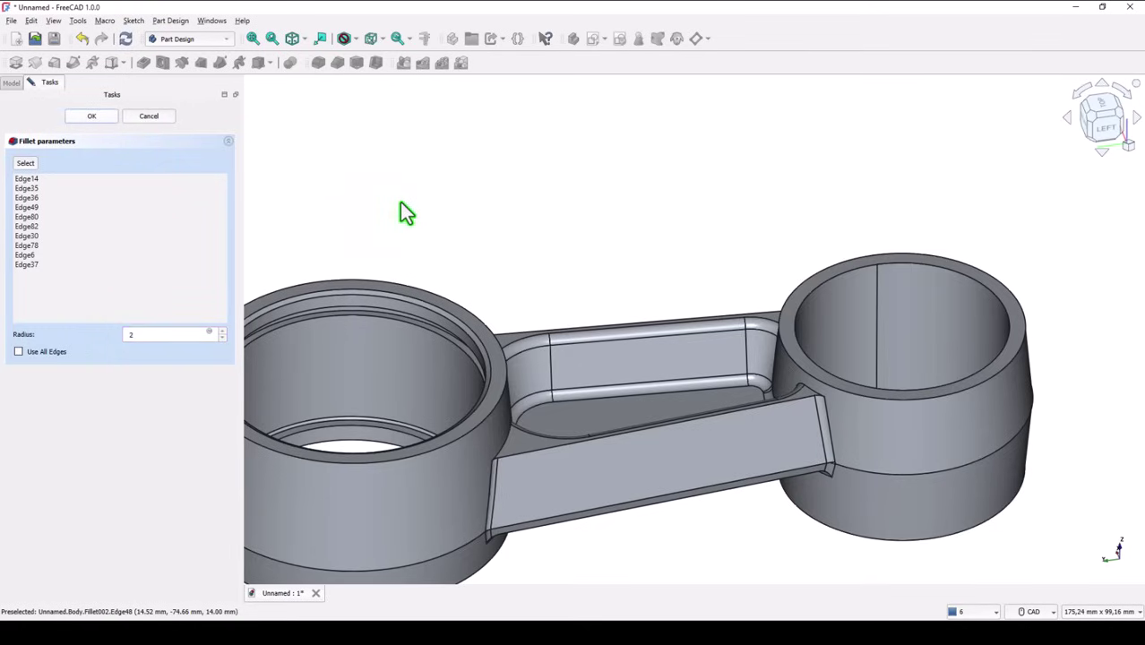
key("Return")
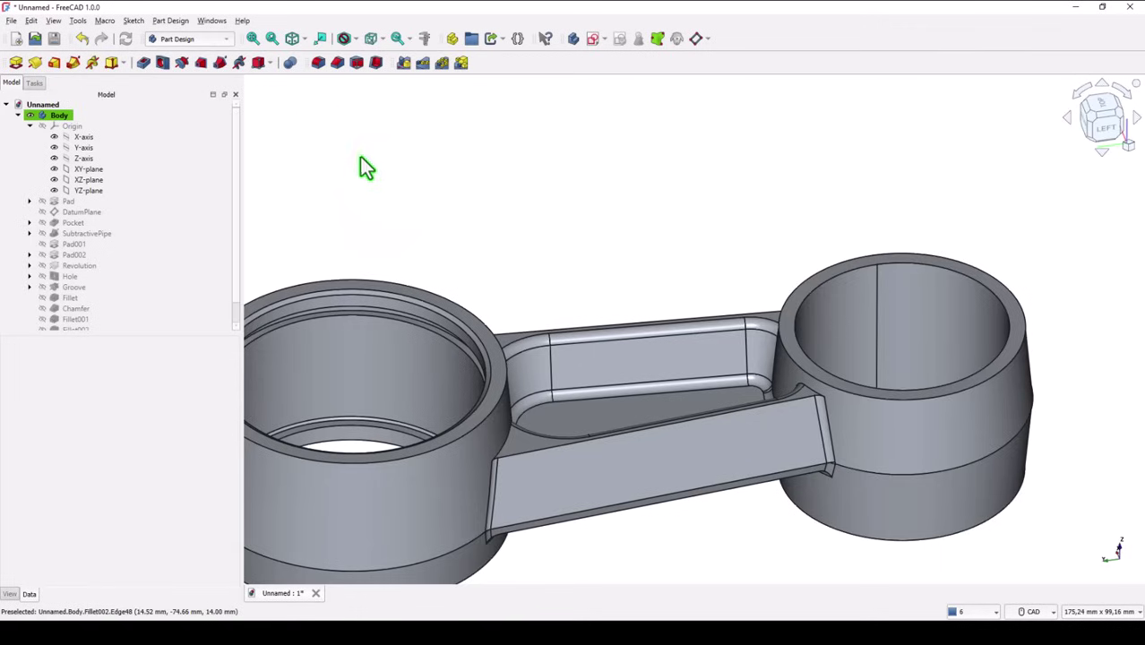
Step: Fillet the outer circular edges on the upper and lower ends of both bosses with a 2 mm radius
left_click(292, 42)
left_click(271, 40)
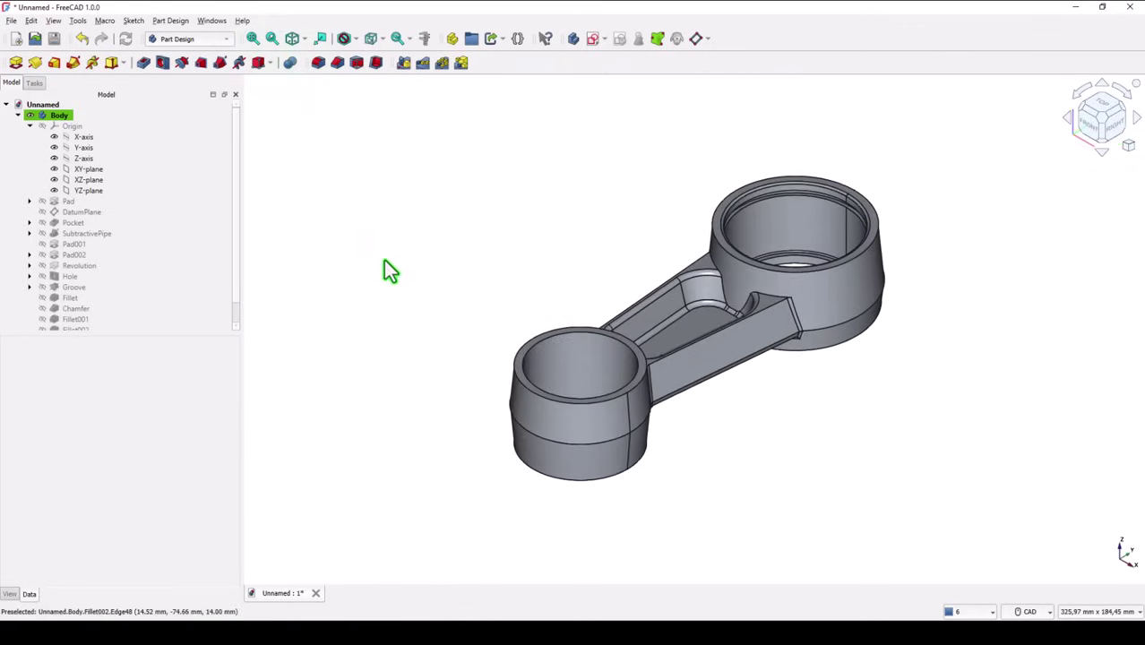
left_click(519, 383)
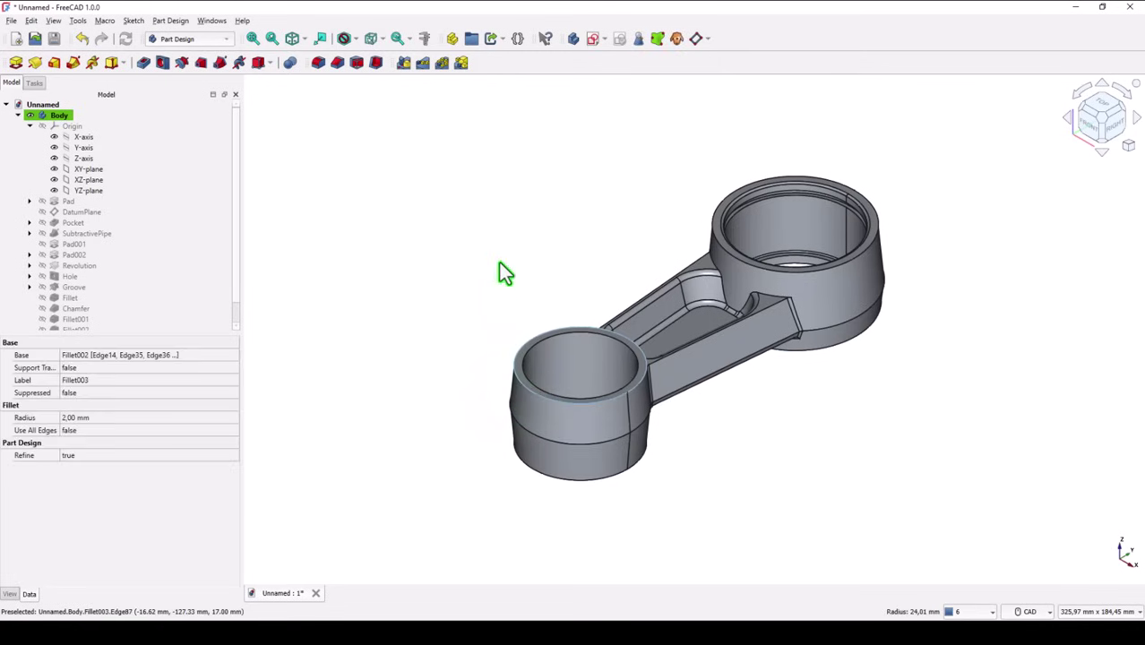
left_click(713, 240, "ctrl")
middle_click_drag(498, 265, 483, 359)
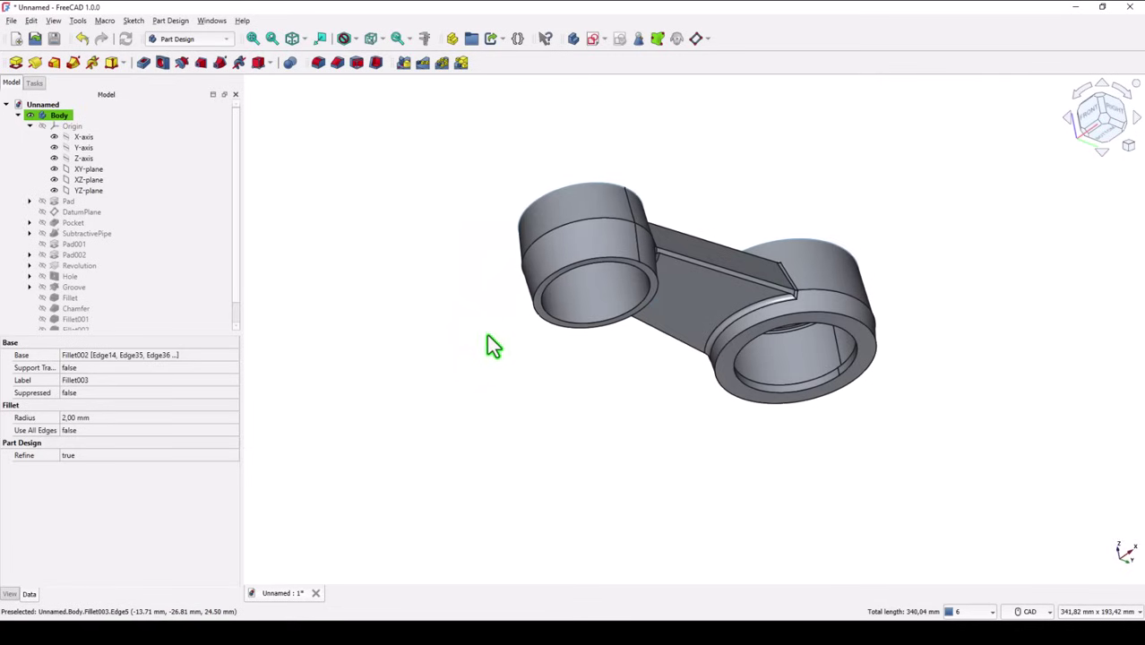
left_click(545, 300, "ctrl")
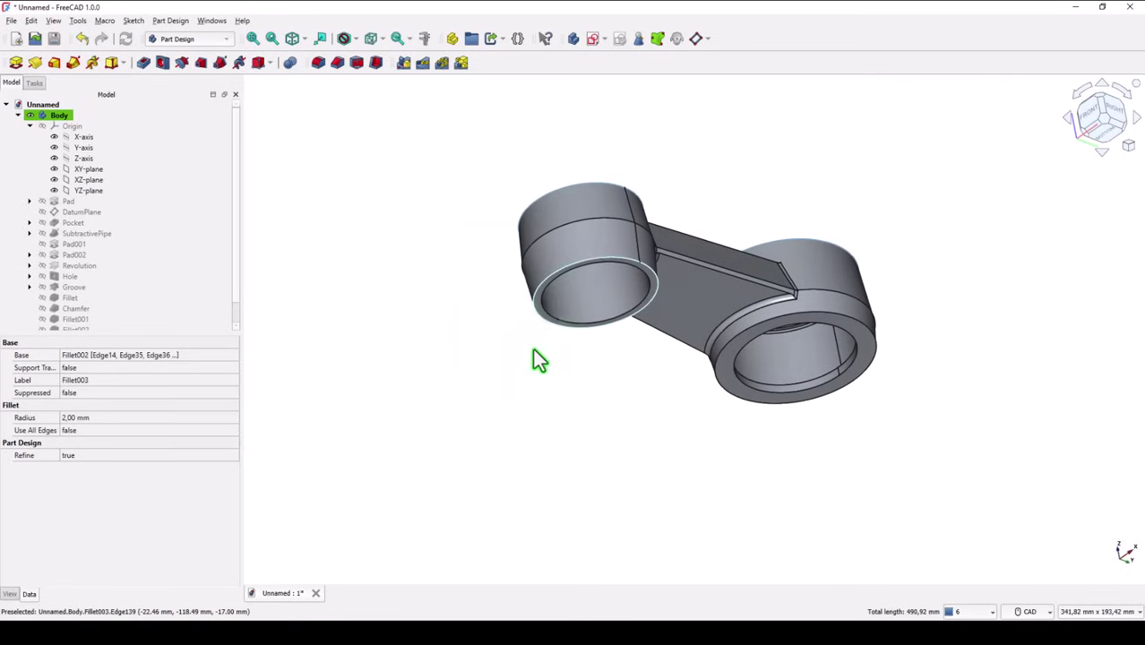
left_click(721, 388, "ctrl")
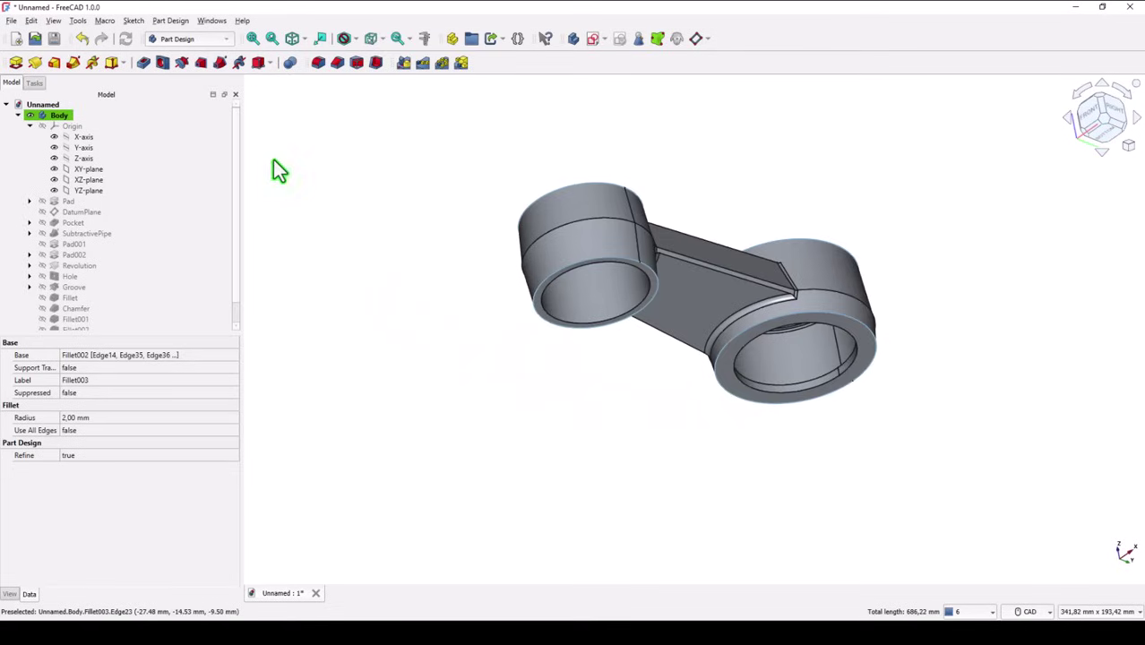
left_click(317, 62)
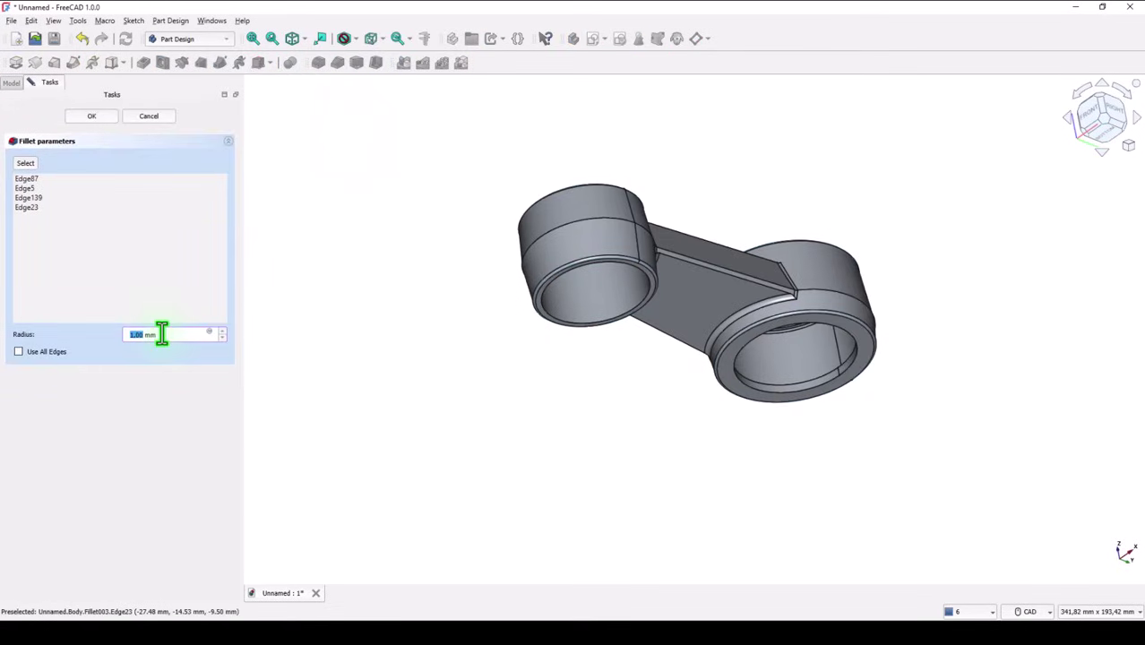
left_click_drag(162, 332, 107, 342)
type("2")
left_click(101, 117)
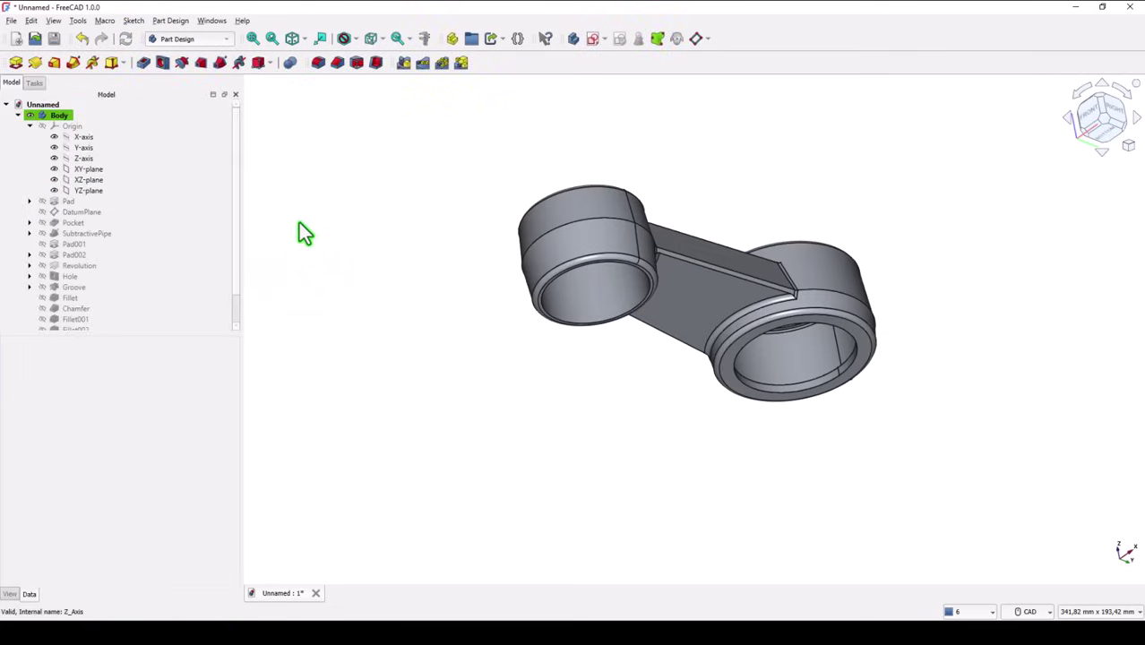
left_click(292, 38)
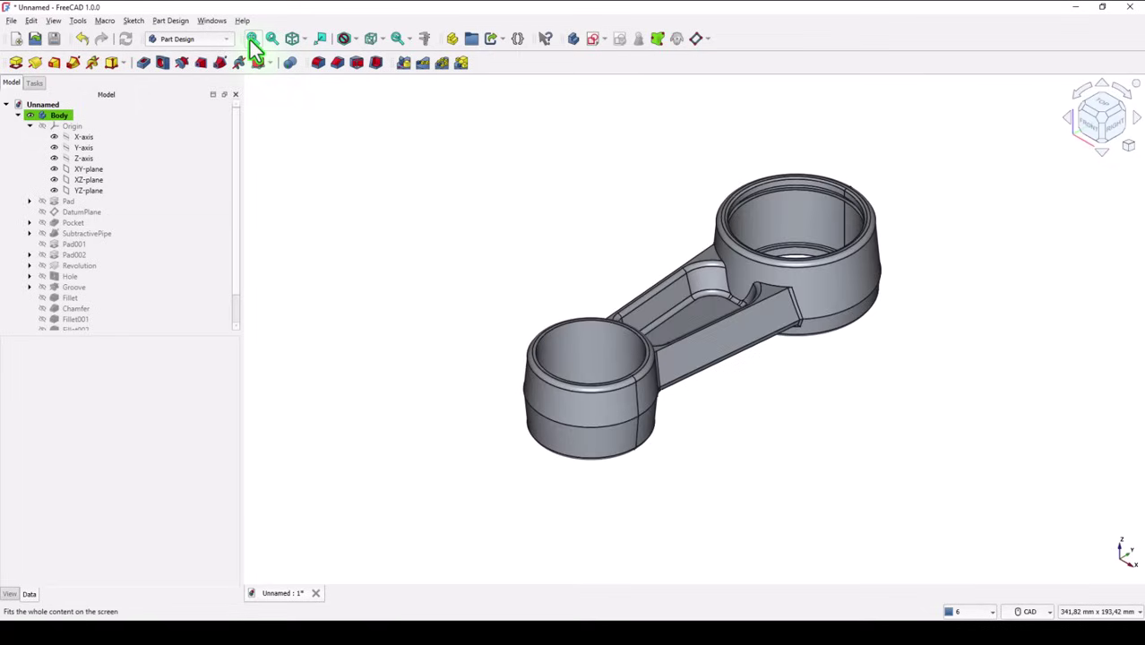
left_click(253, 39)
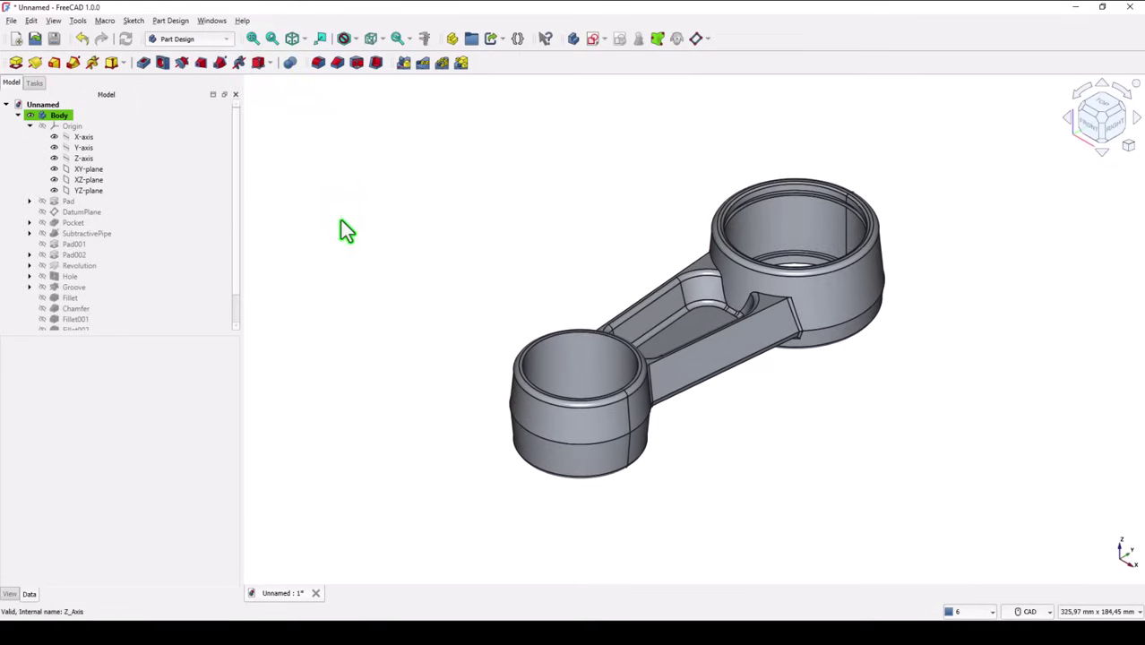